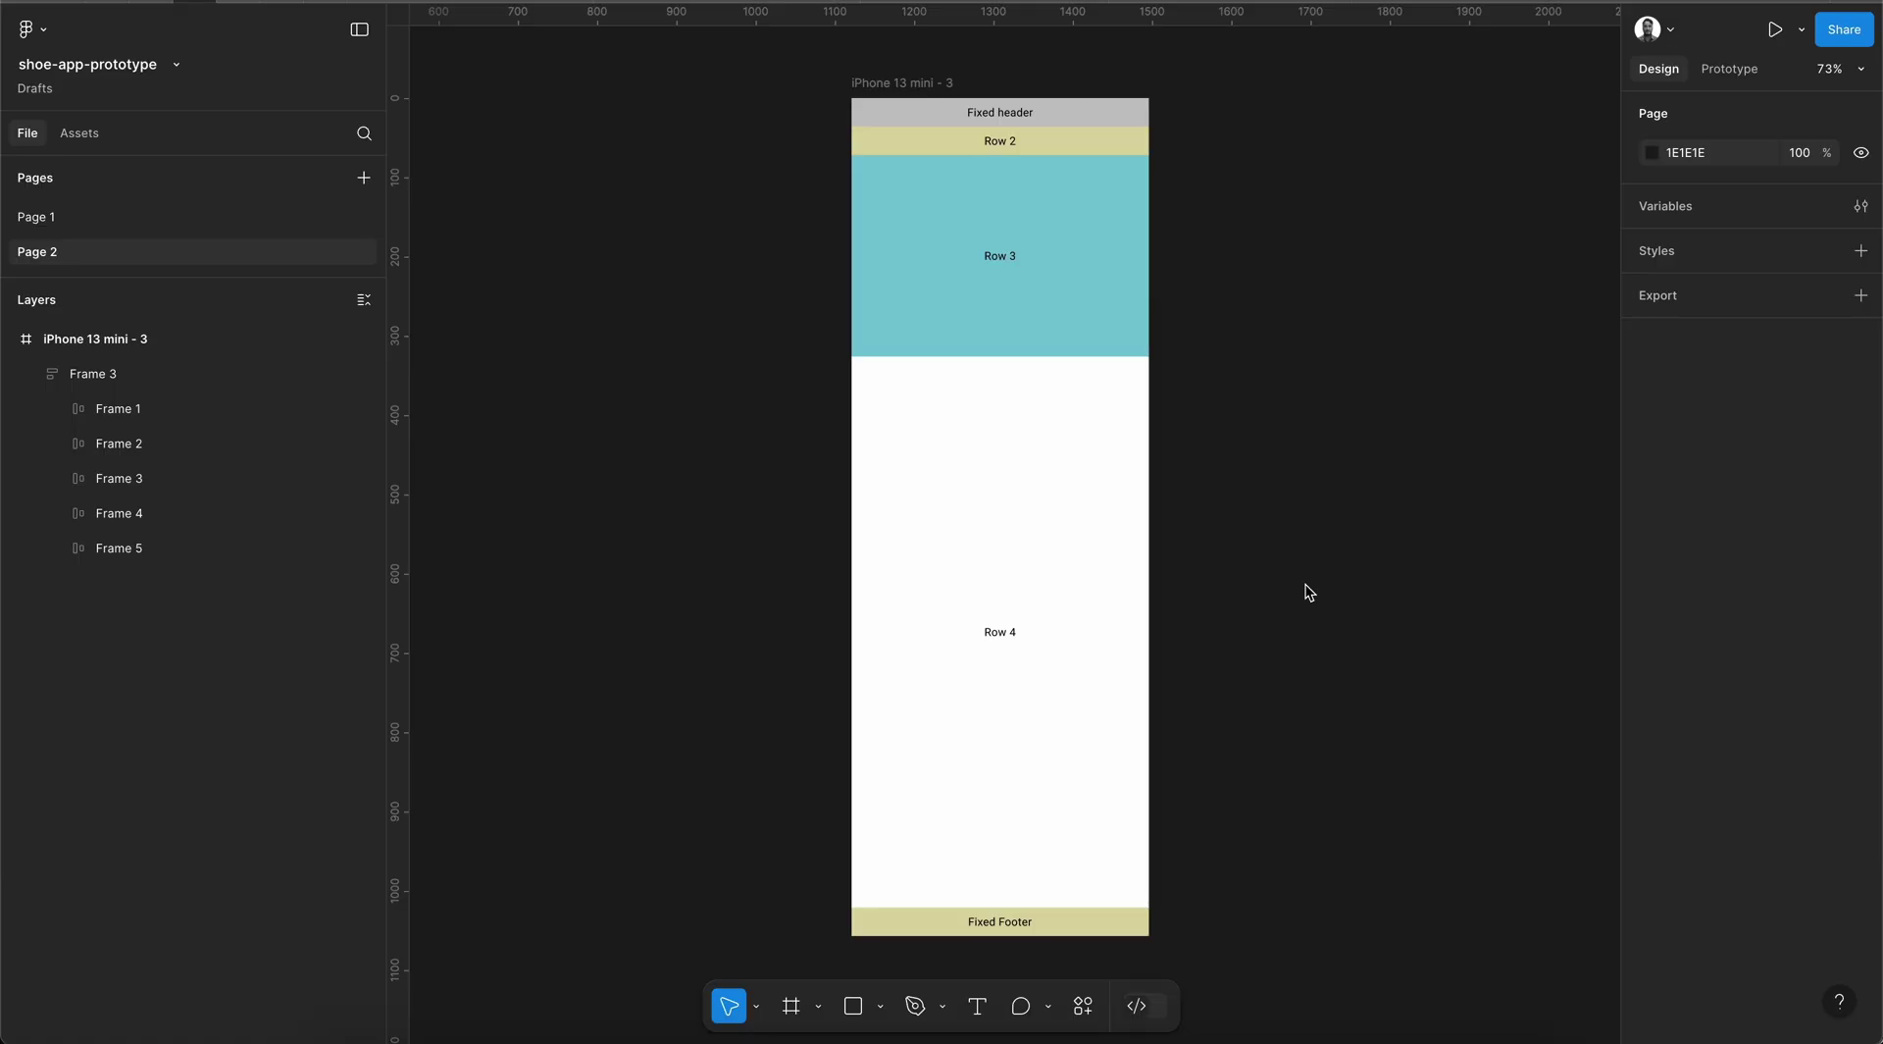
# Examine the iPhone 13 mini - 3 layout from the fixed header through the rows to the fixed footer
pyautogui.scroll(5, 1034, 149)
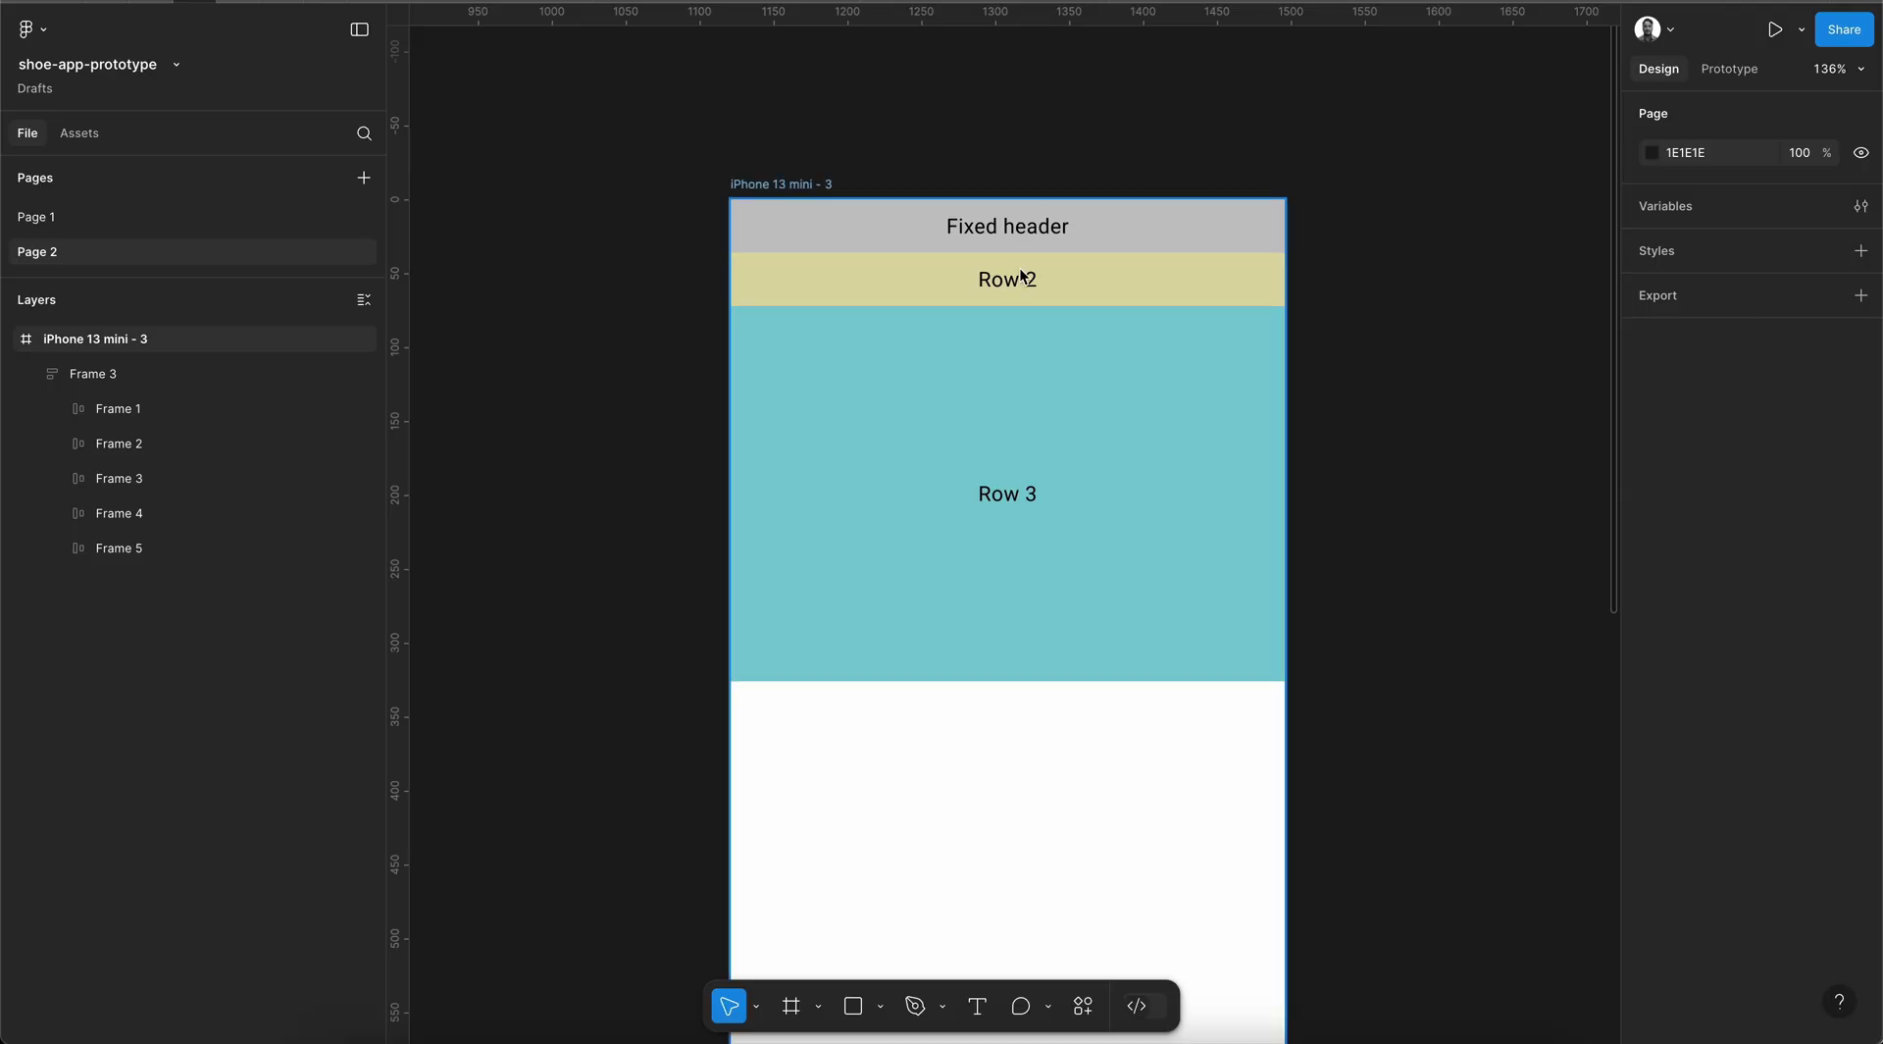
pyautogui.scroll(-10, 1014, 334)
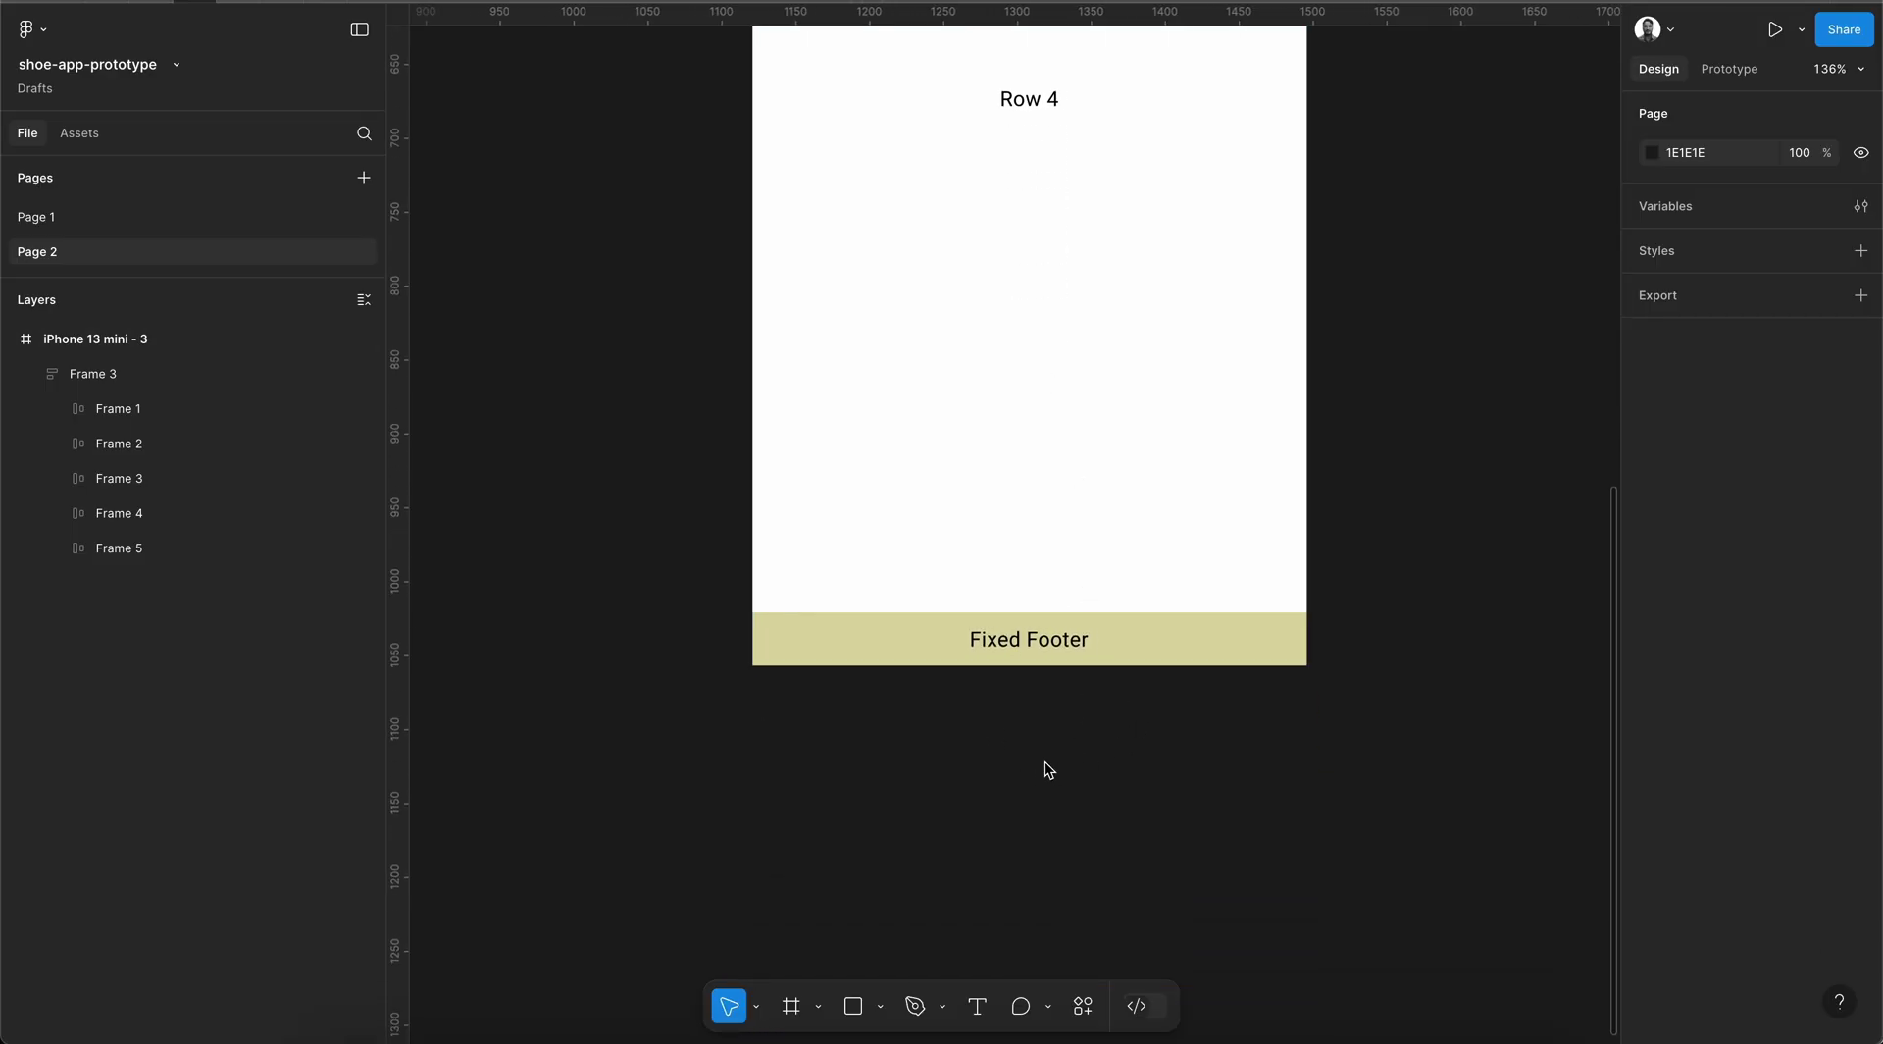
pyautogui.scroll(-5, 1014, 636)
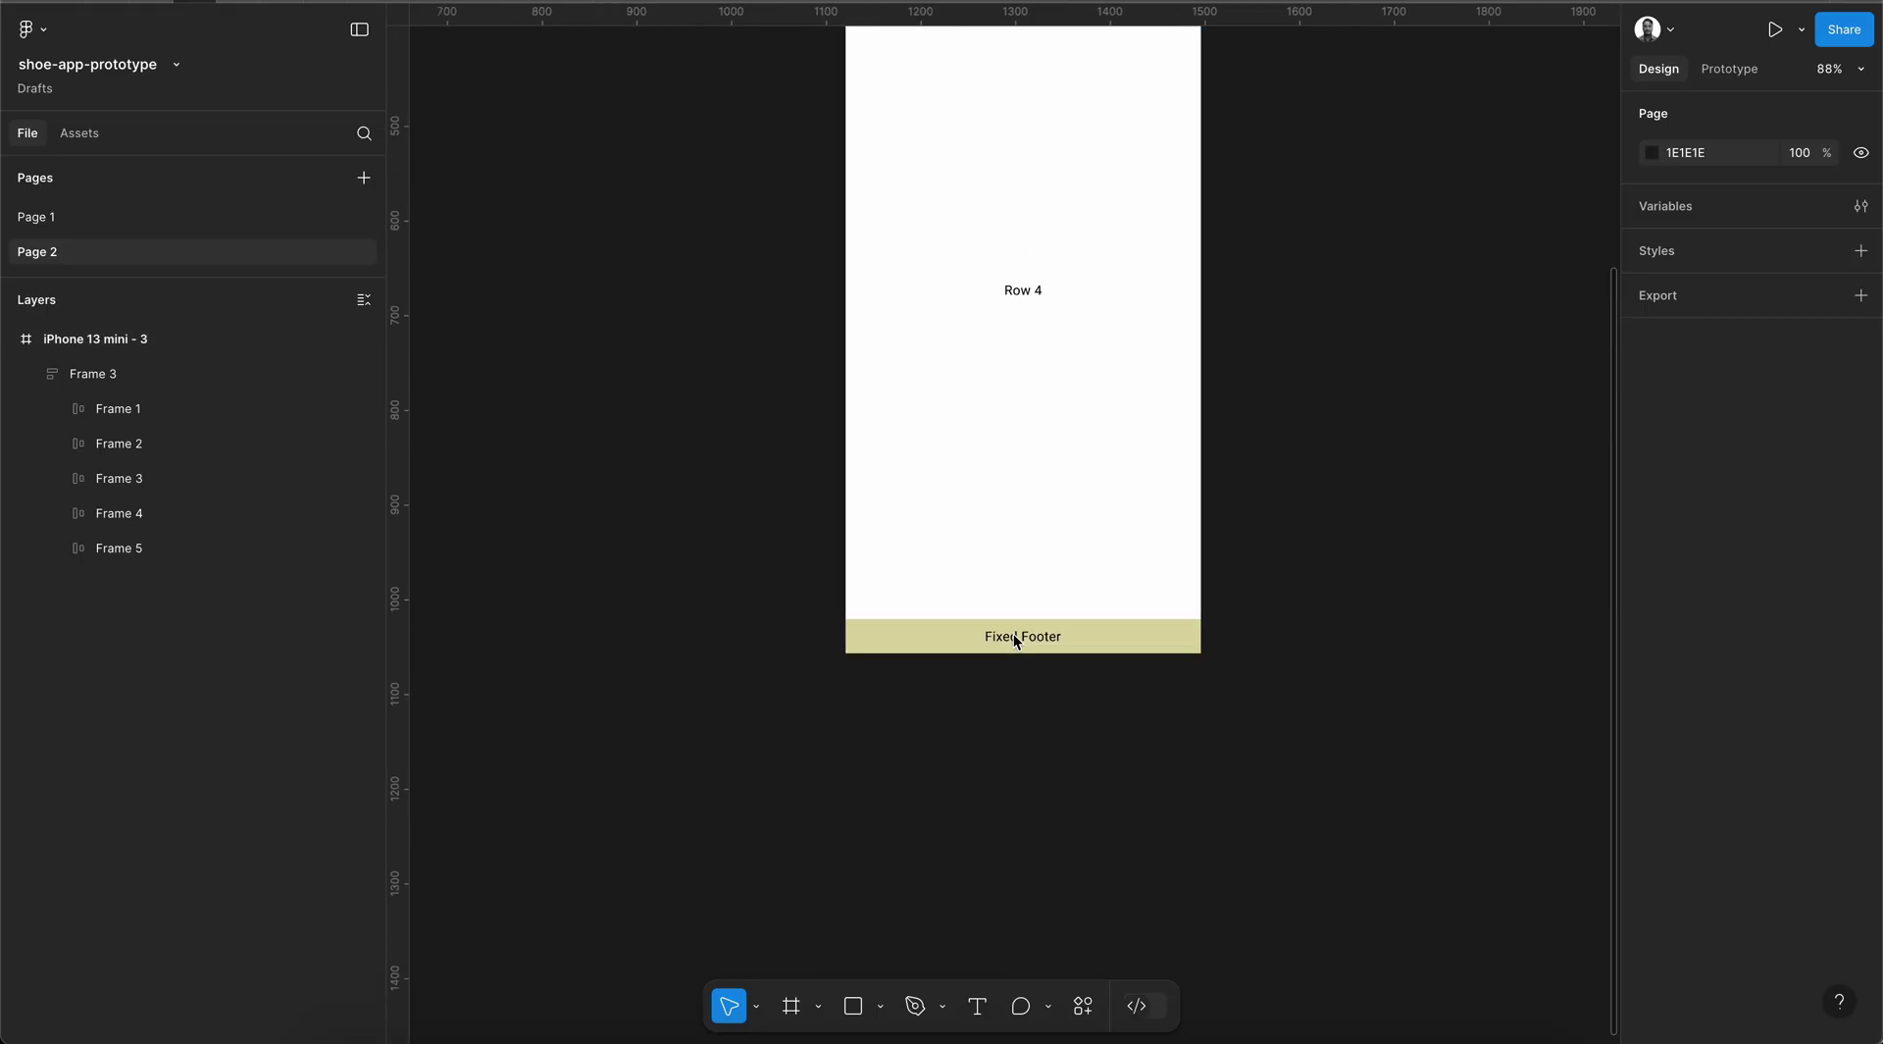
pyautogui.scroll(-1, 1014, 639)
pyautogui.scroll(6, 1014, 638)
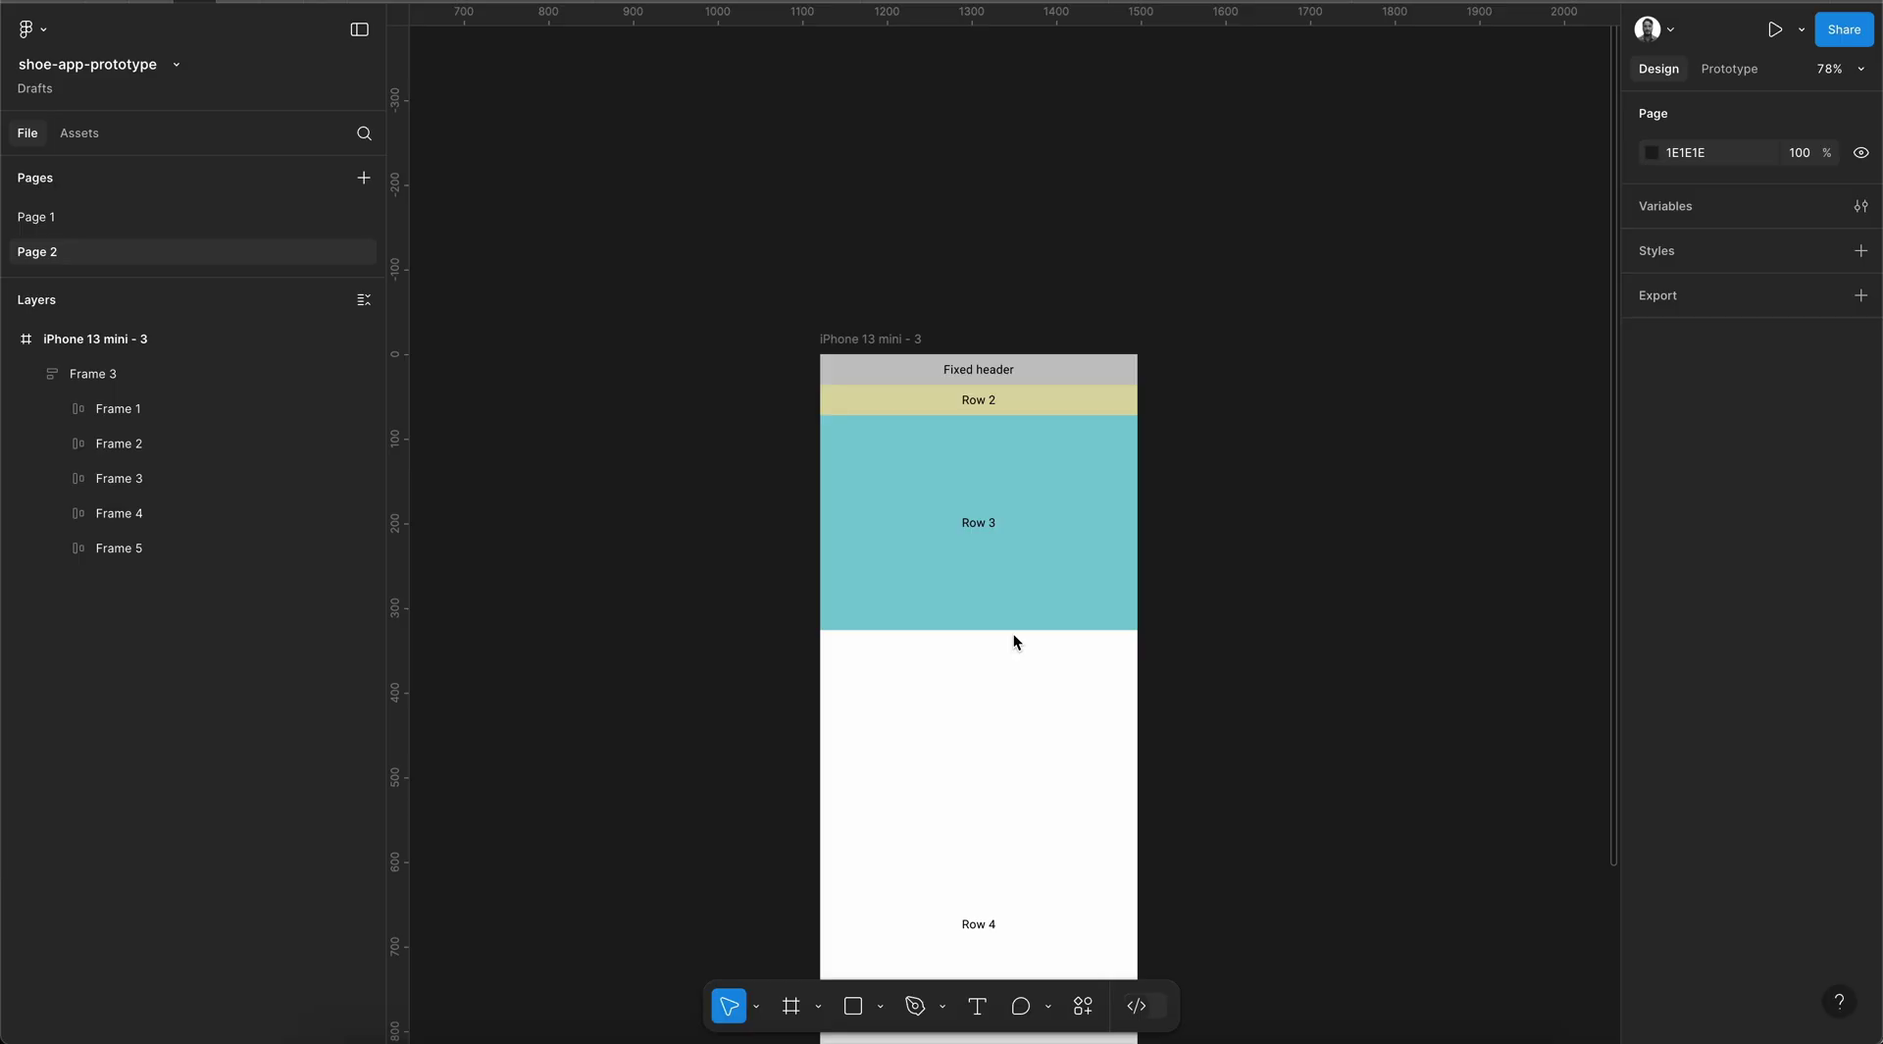
pyautogui.scroll(-5, 1014, 637)
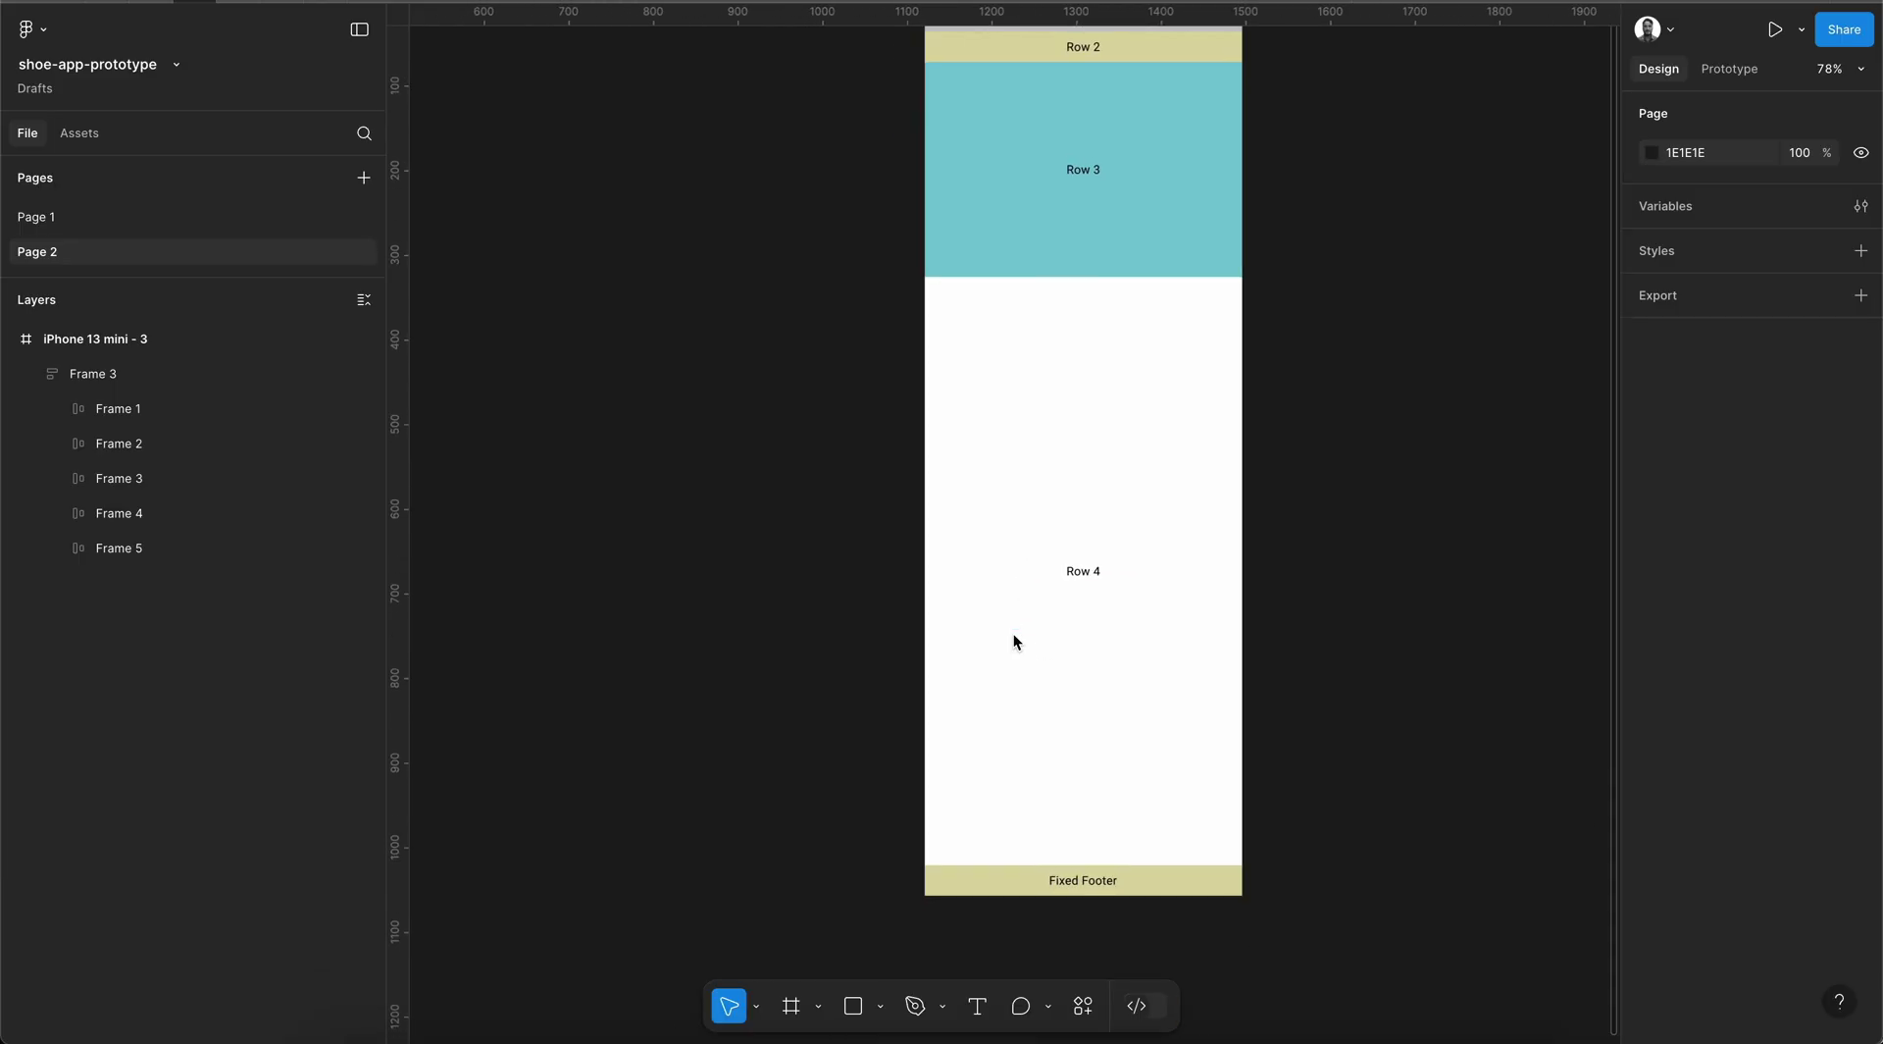
pyautogui.scroll(2, 1014, 642)
pyautogui.hscroll(1, 1014, 641)
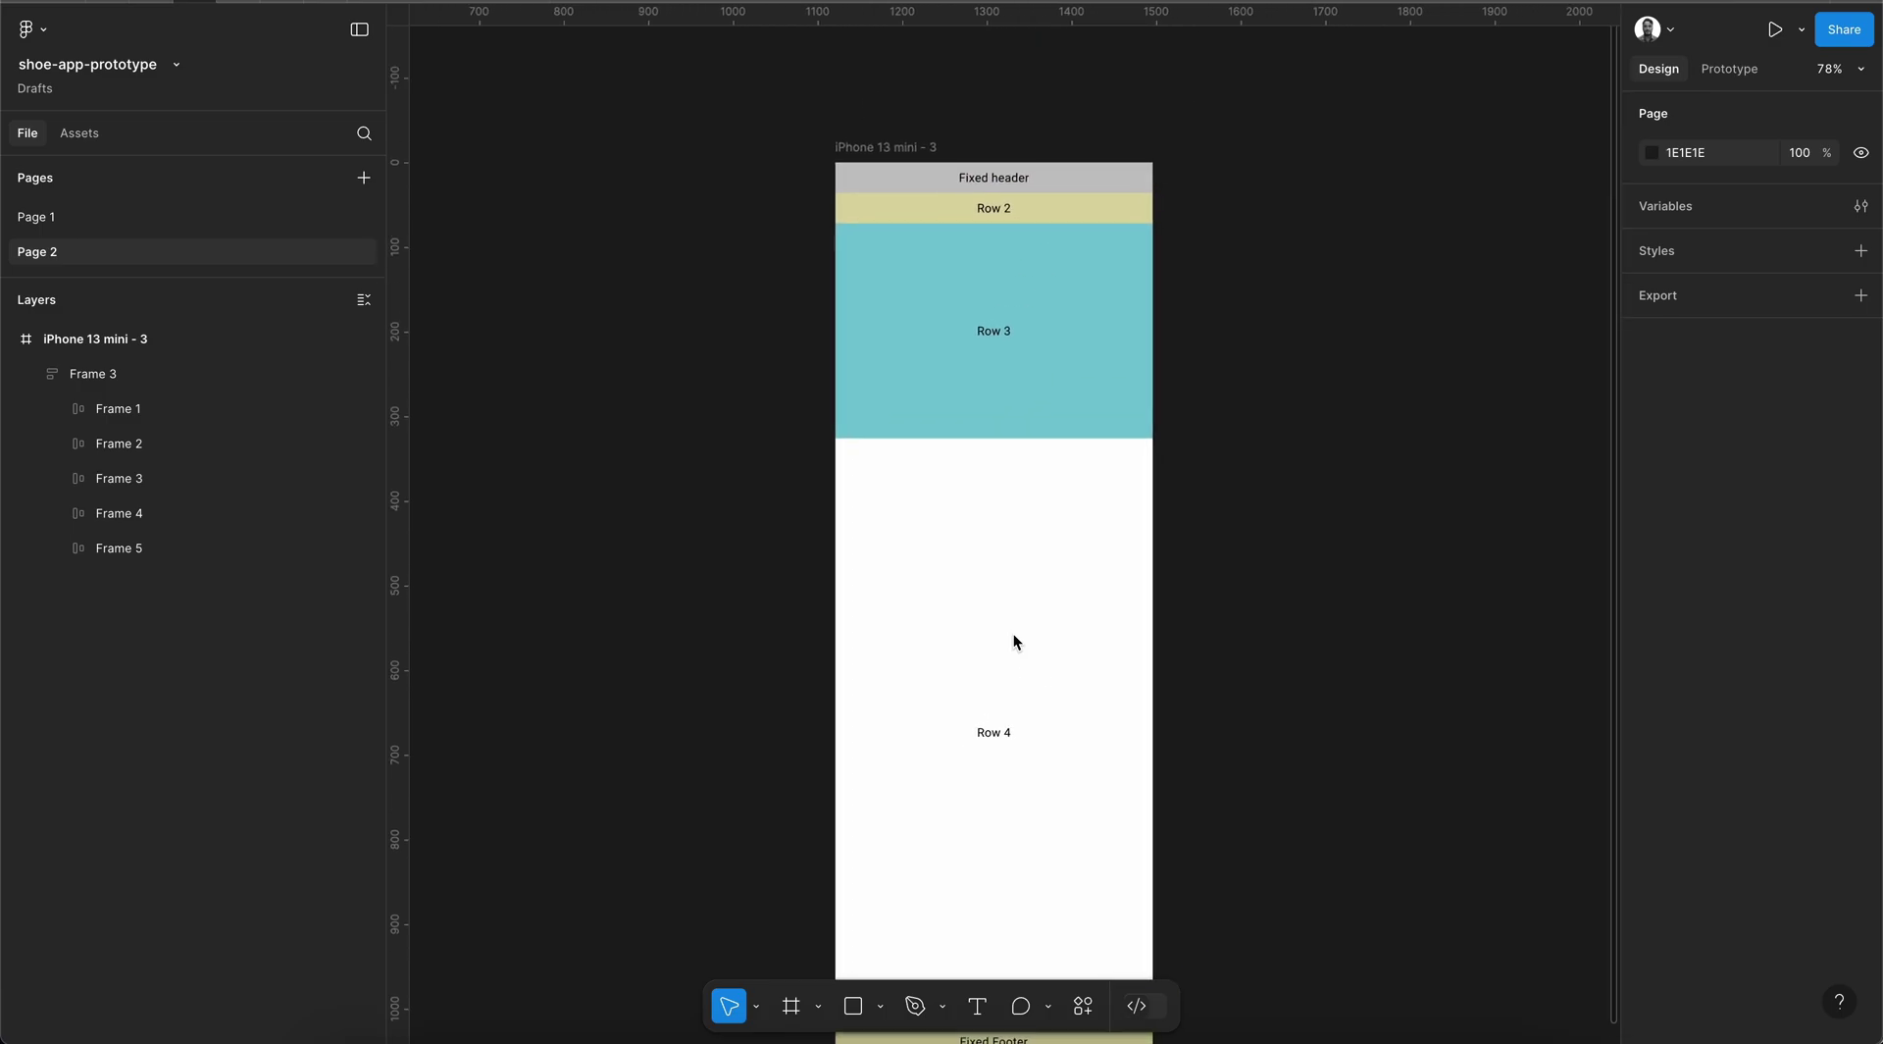
pyautogui.scroll(-1, 1137, 362)
pyautogui.hscroll(-1, 1138, 362)
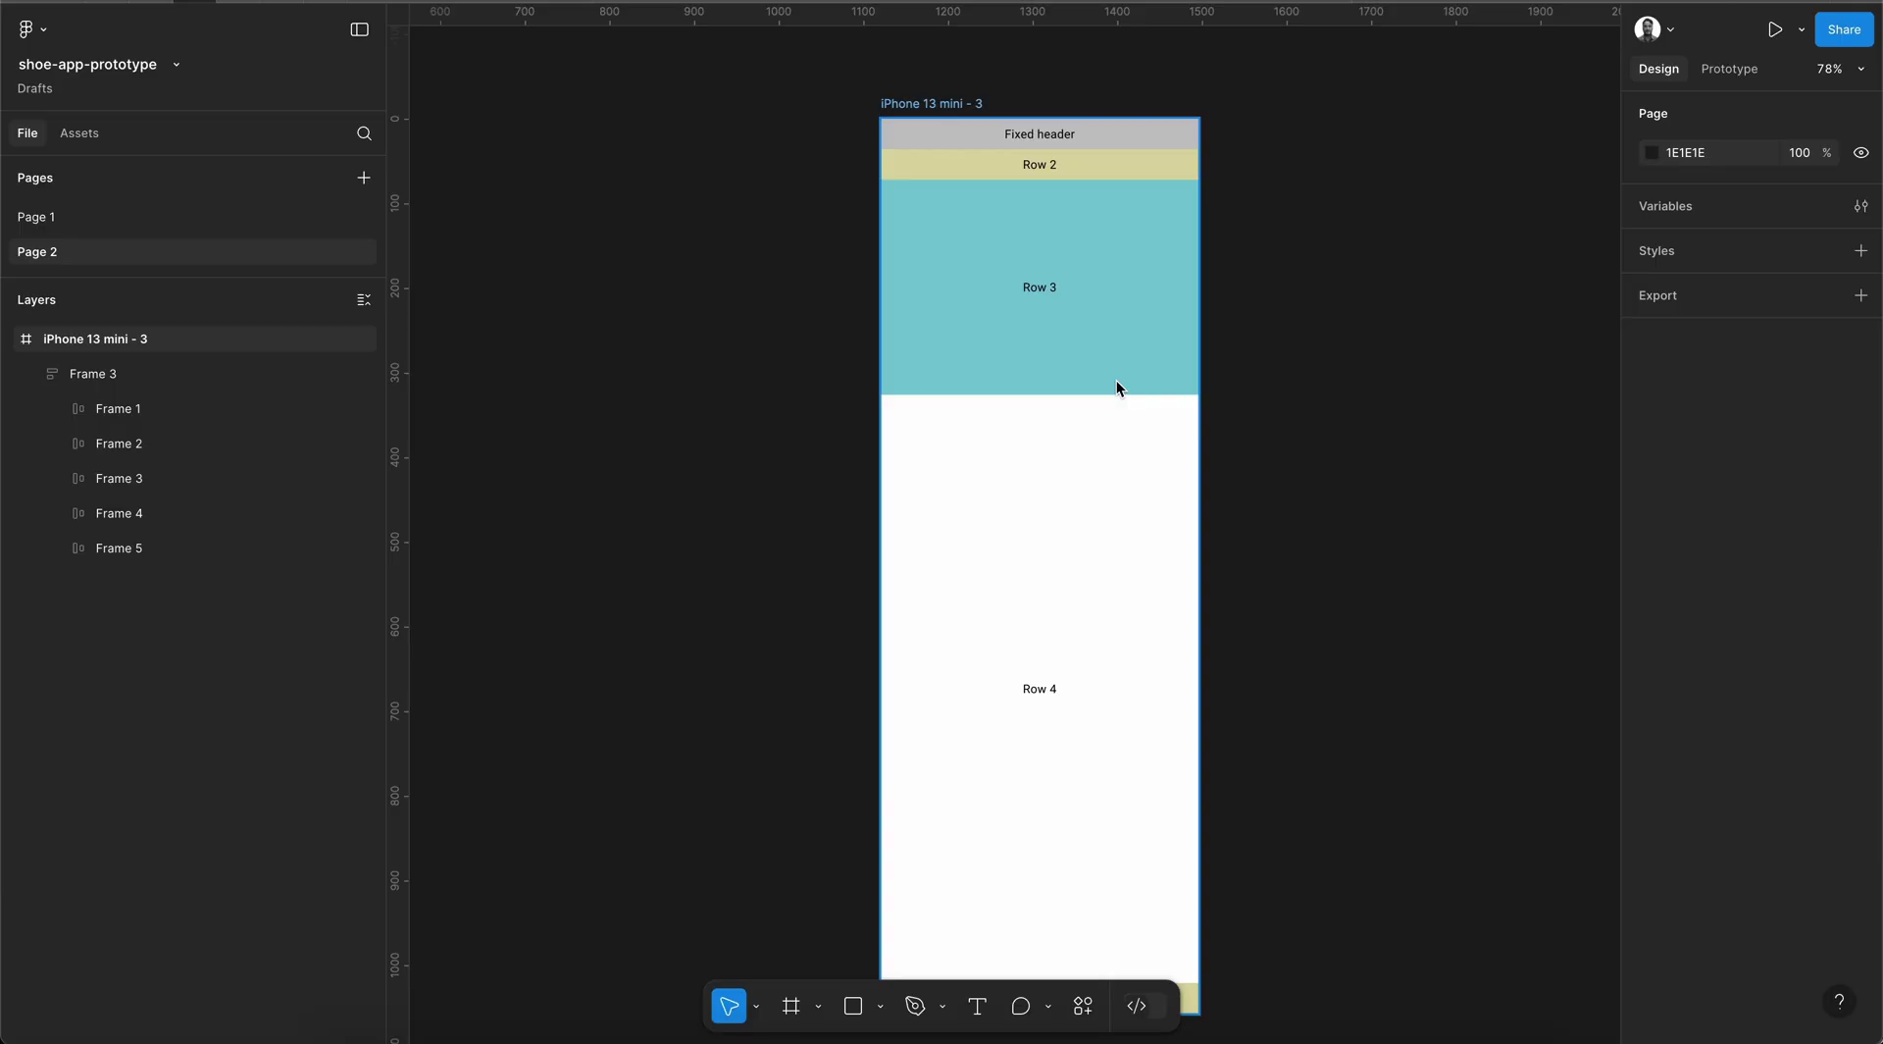
# Check Frame 3's auto layout properties and review the rows it contains on the canvas
pyautogui.click(157, 372)
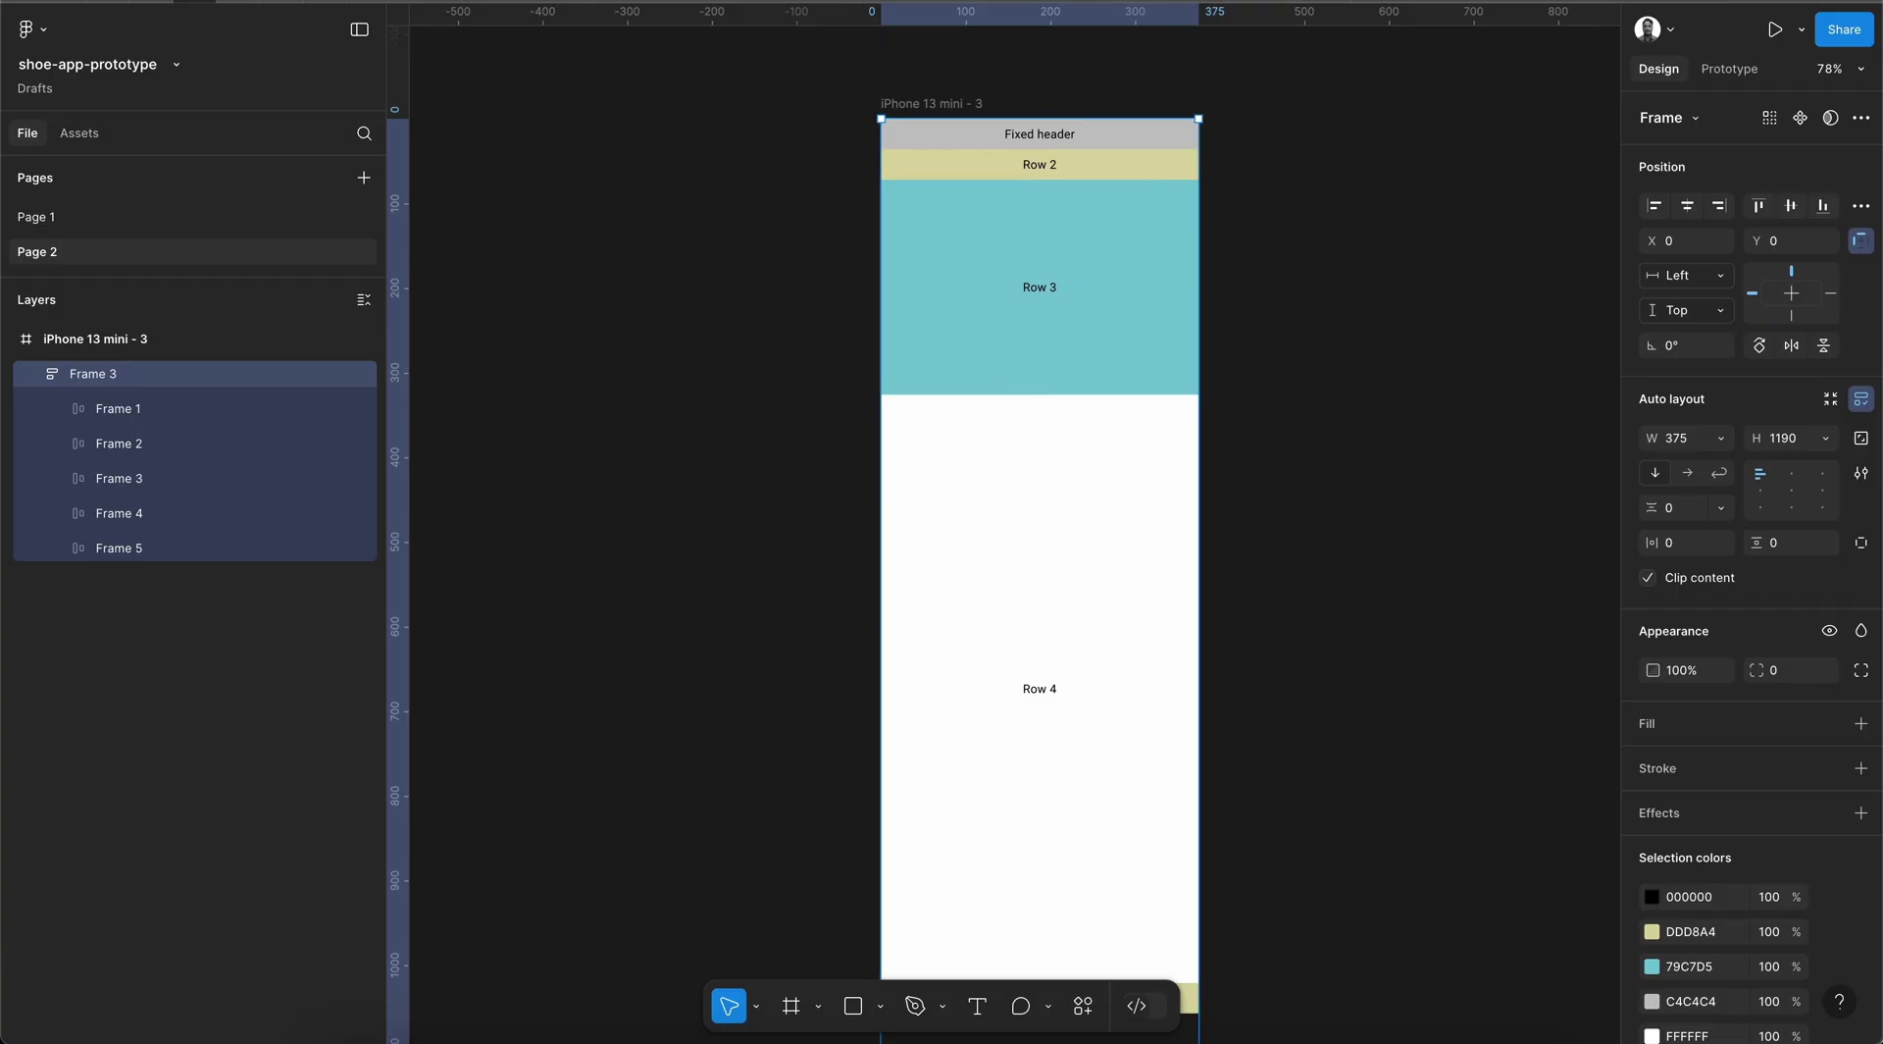
pyautogui.click(1271, 1004)
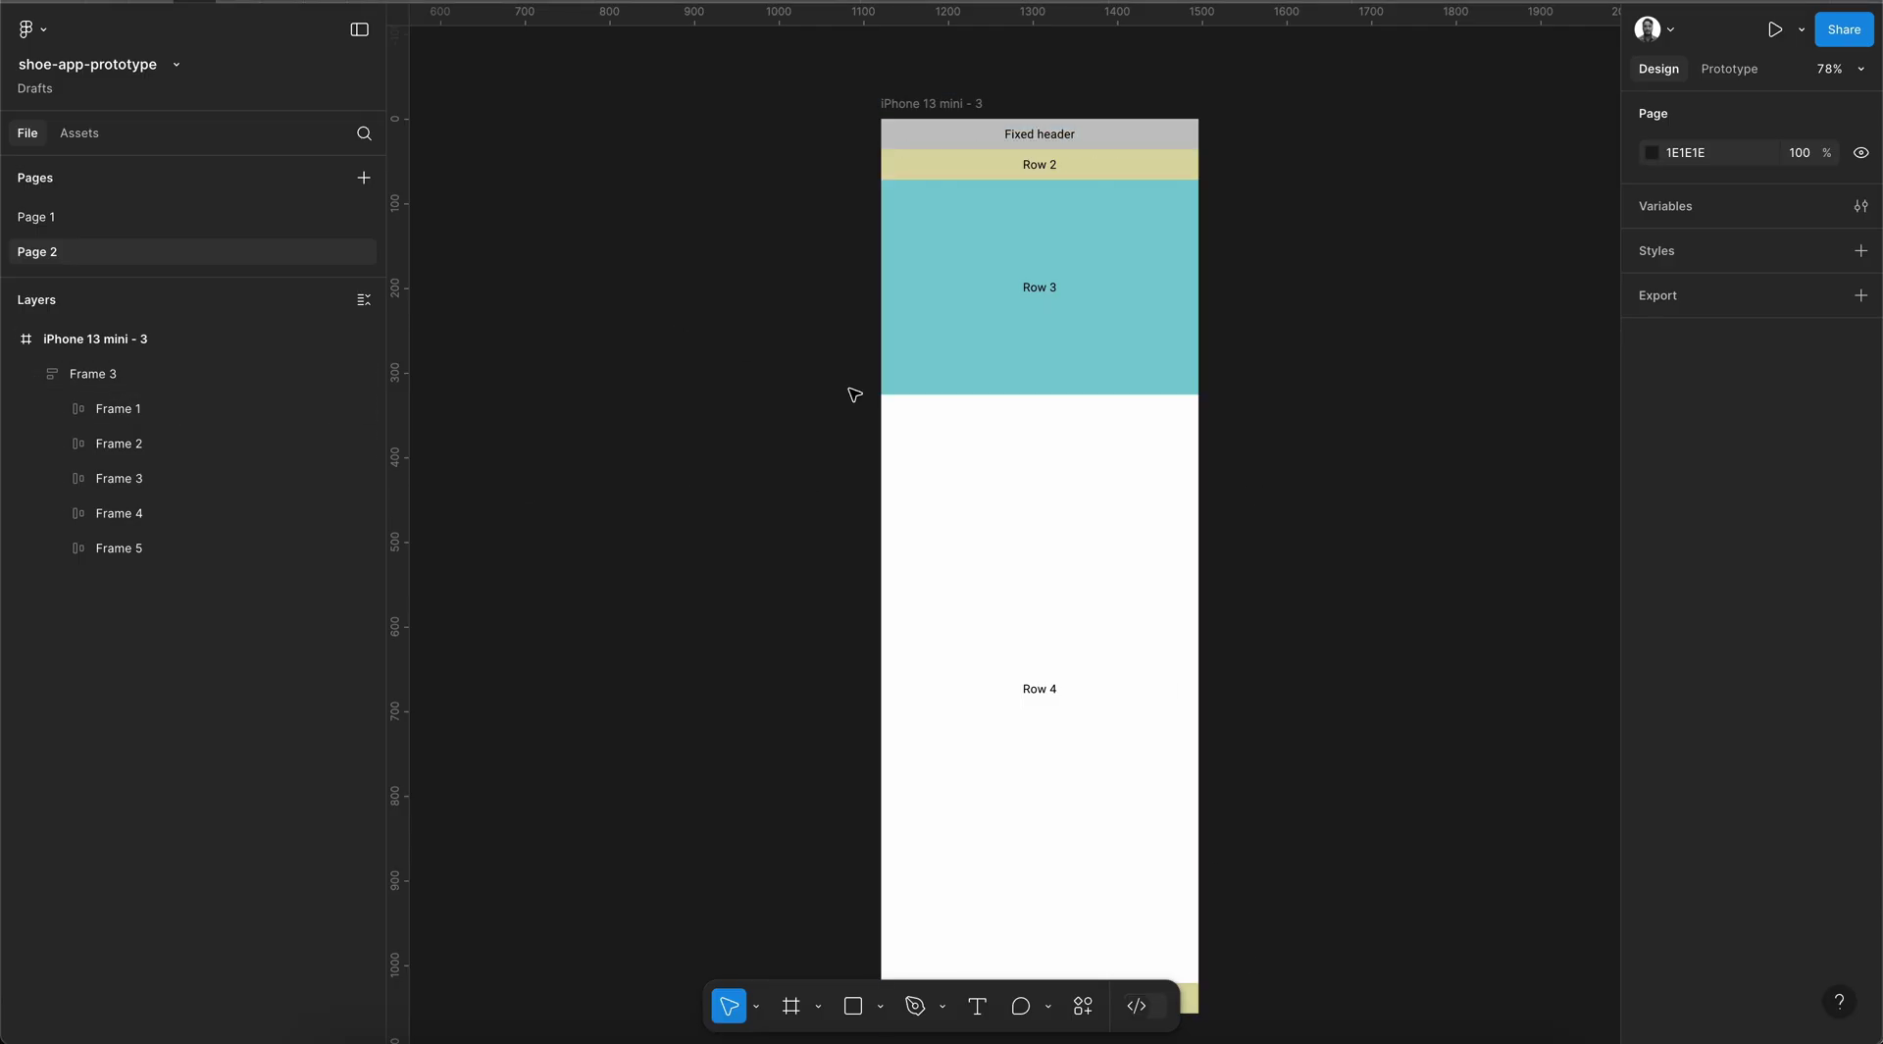
pyautogui.scroll(-1, 854, 394)
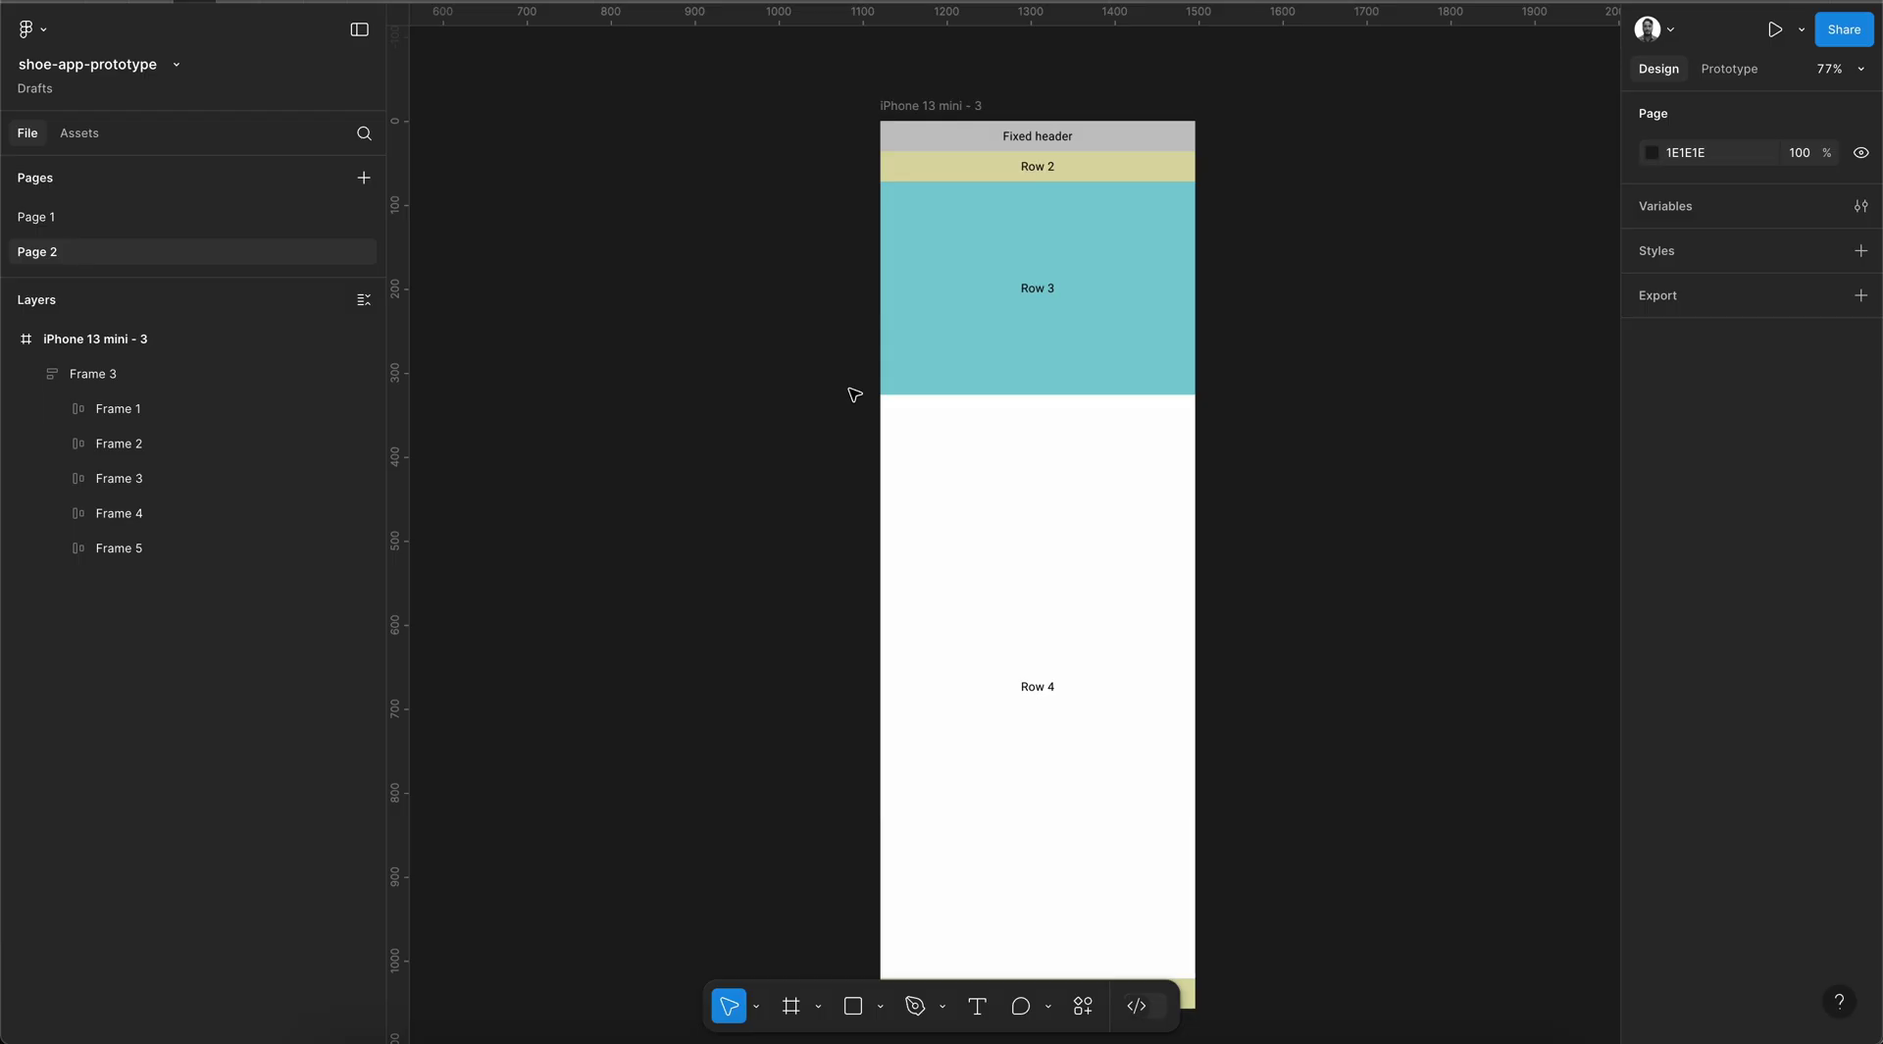
pyautogui.scroll(-5, 896, 647)
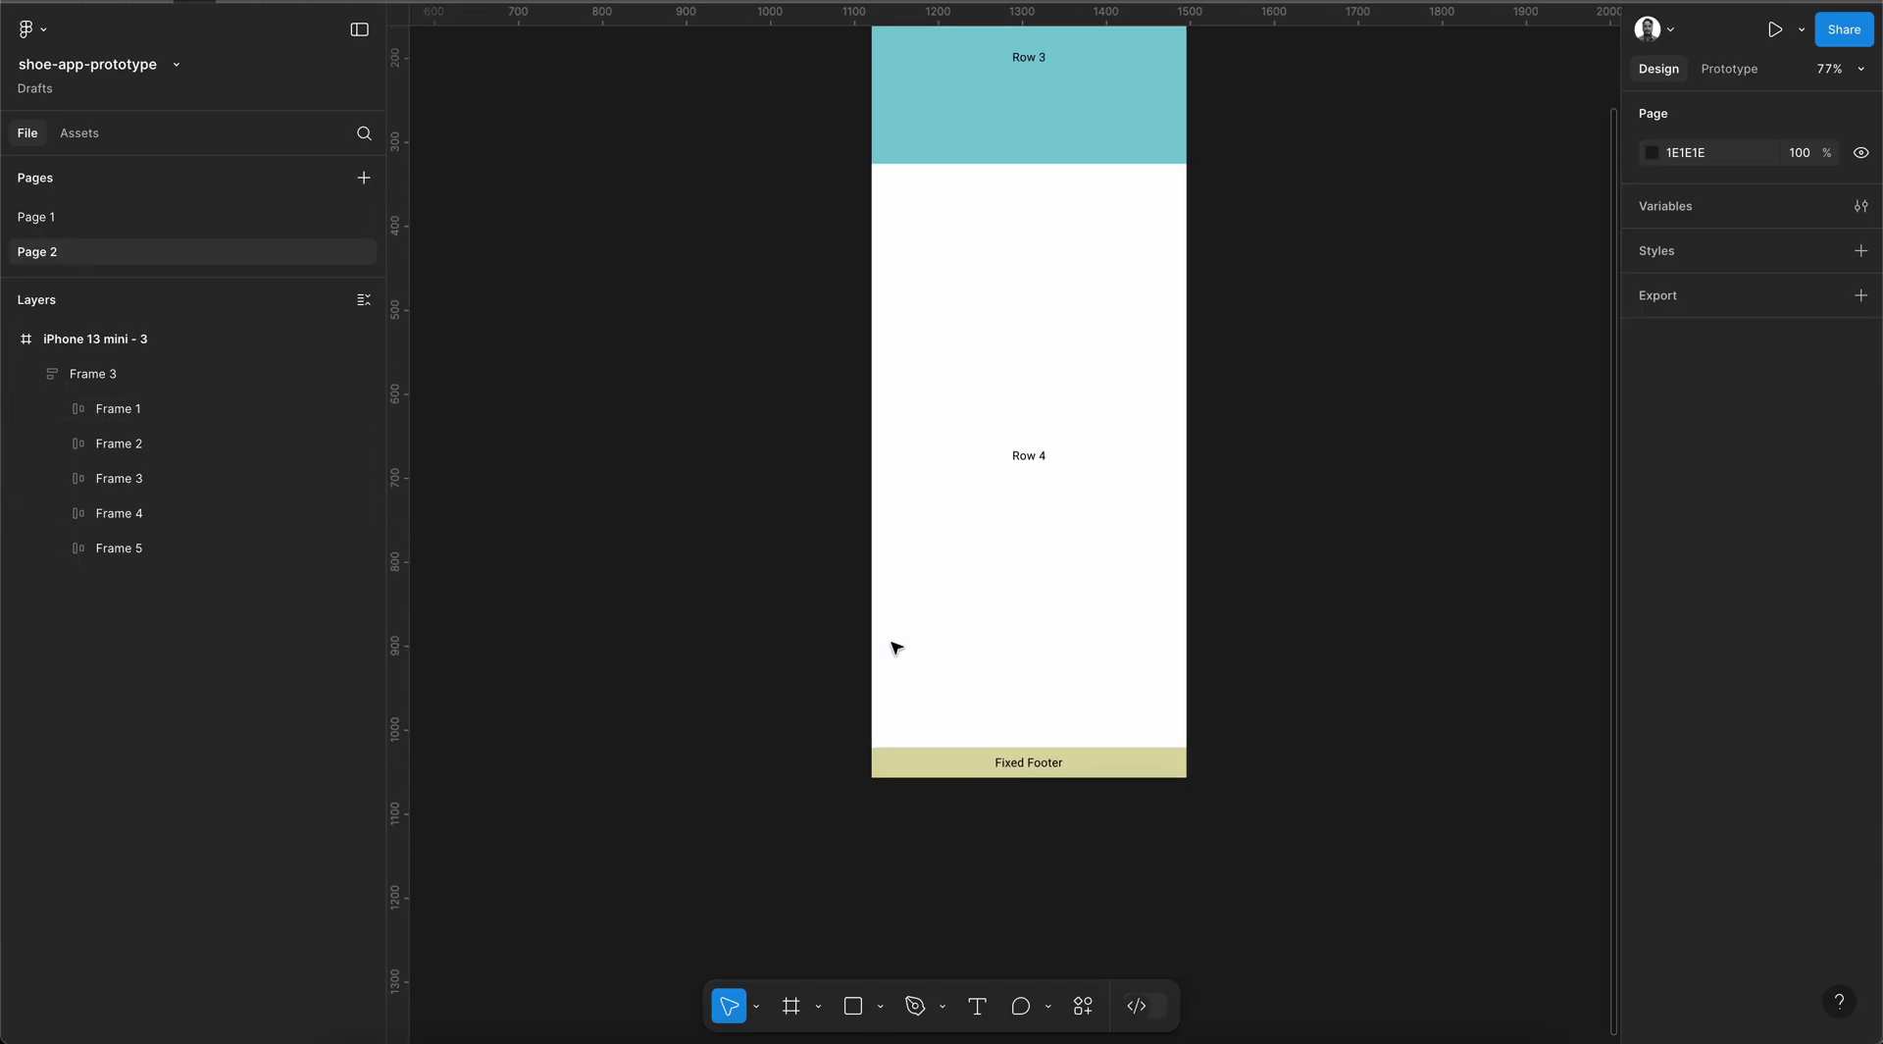
pyautogui.scroll(3, 895, 645)
pyautogui.scroll(3, 1098, 251)
pyautogui.hscroll(1, 1098, 250)
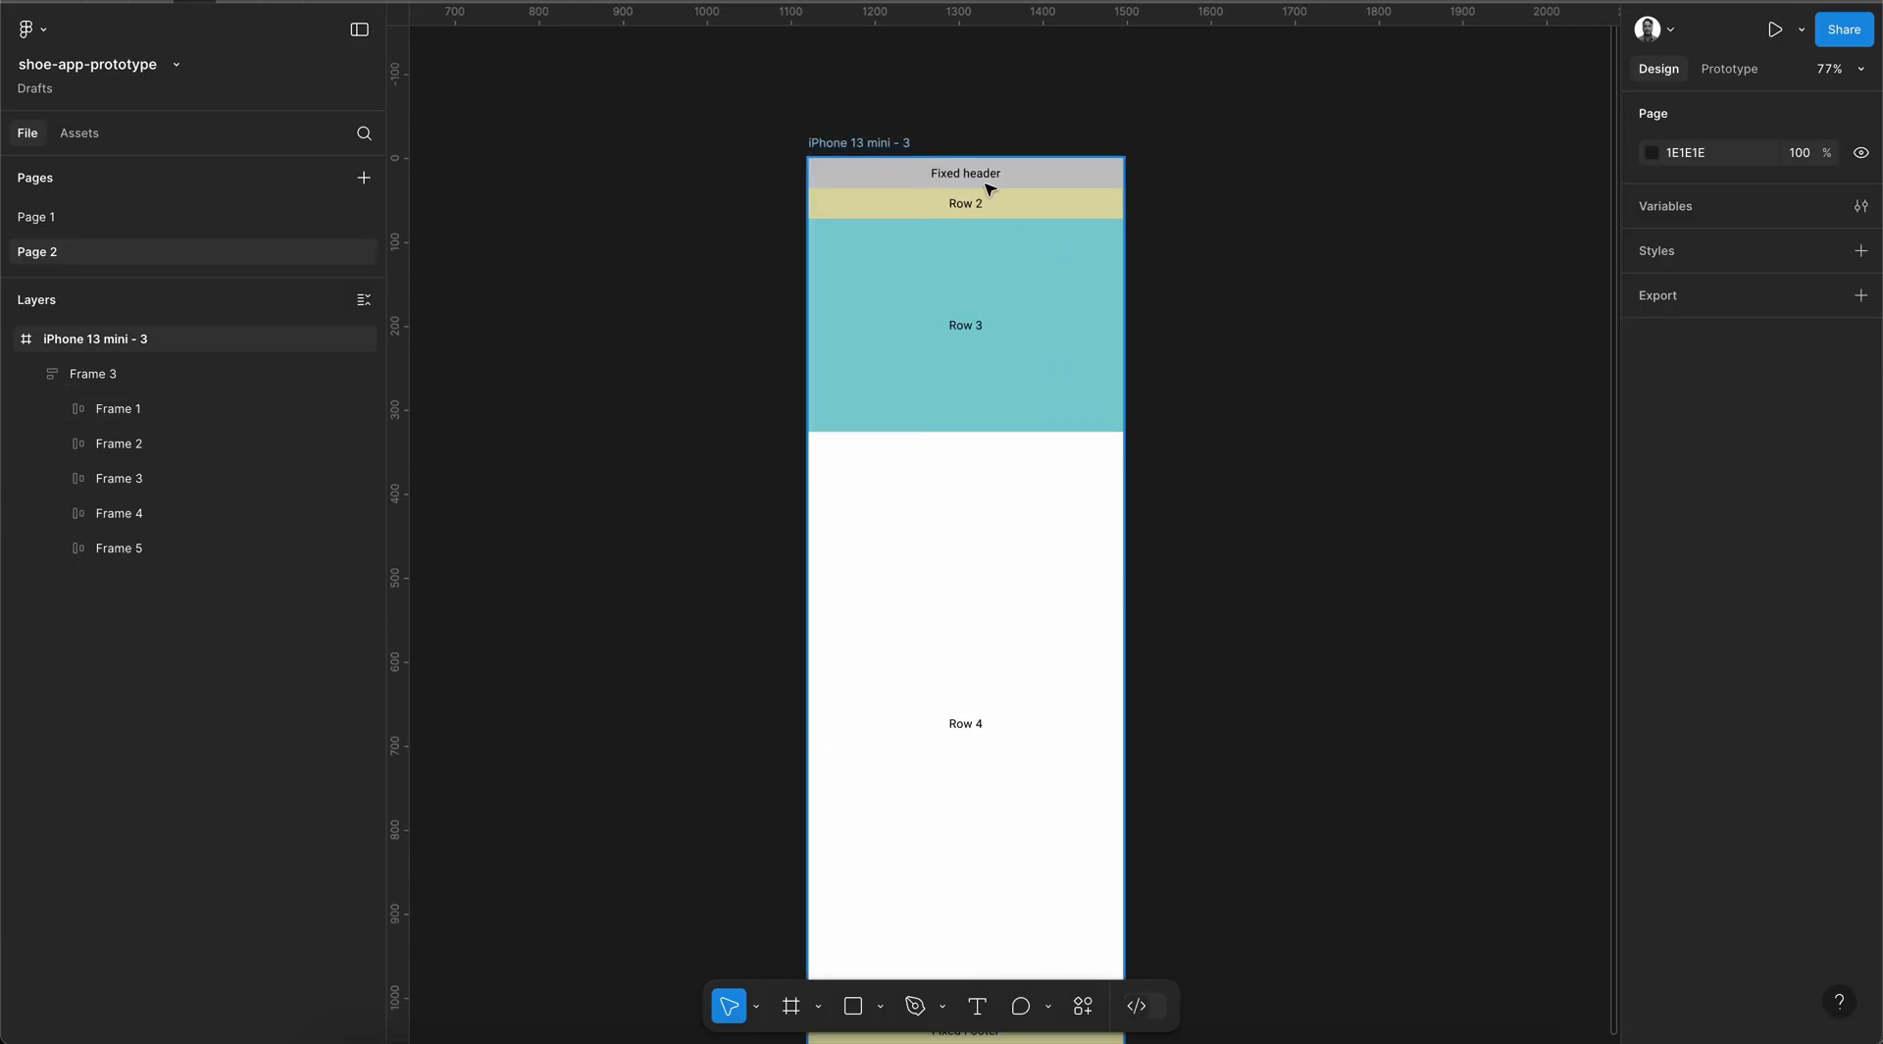
pyautogui.scroll(-3, 1030, 477)
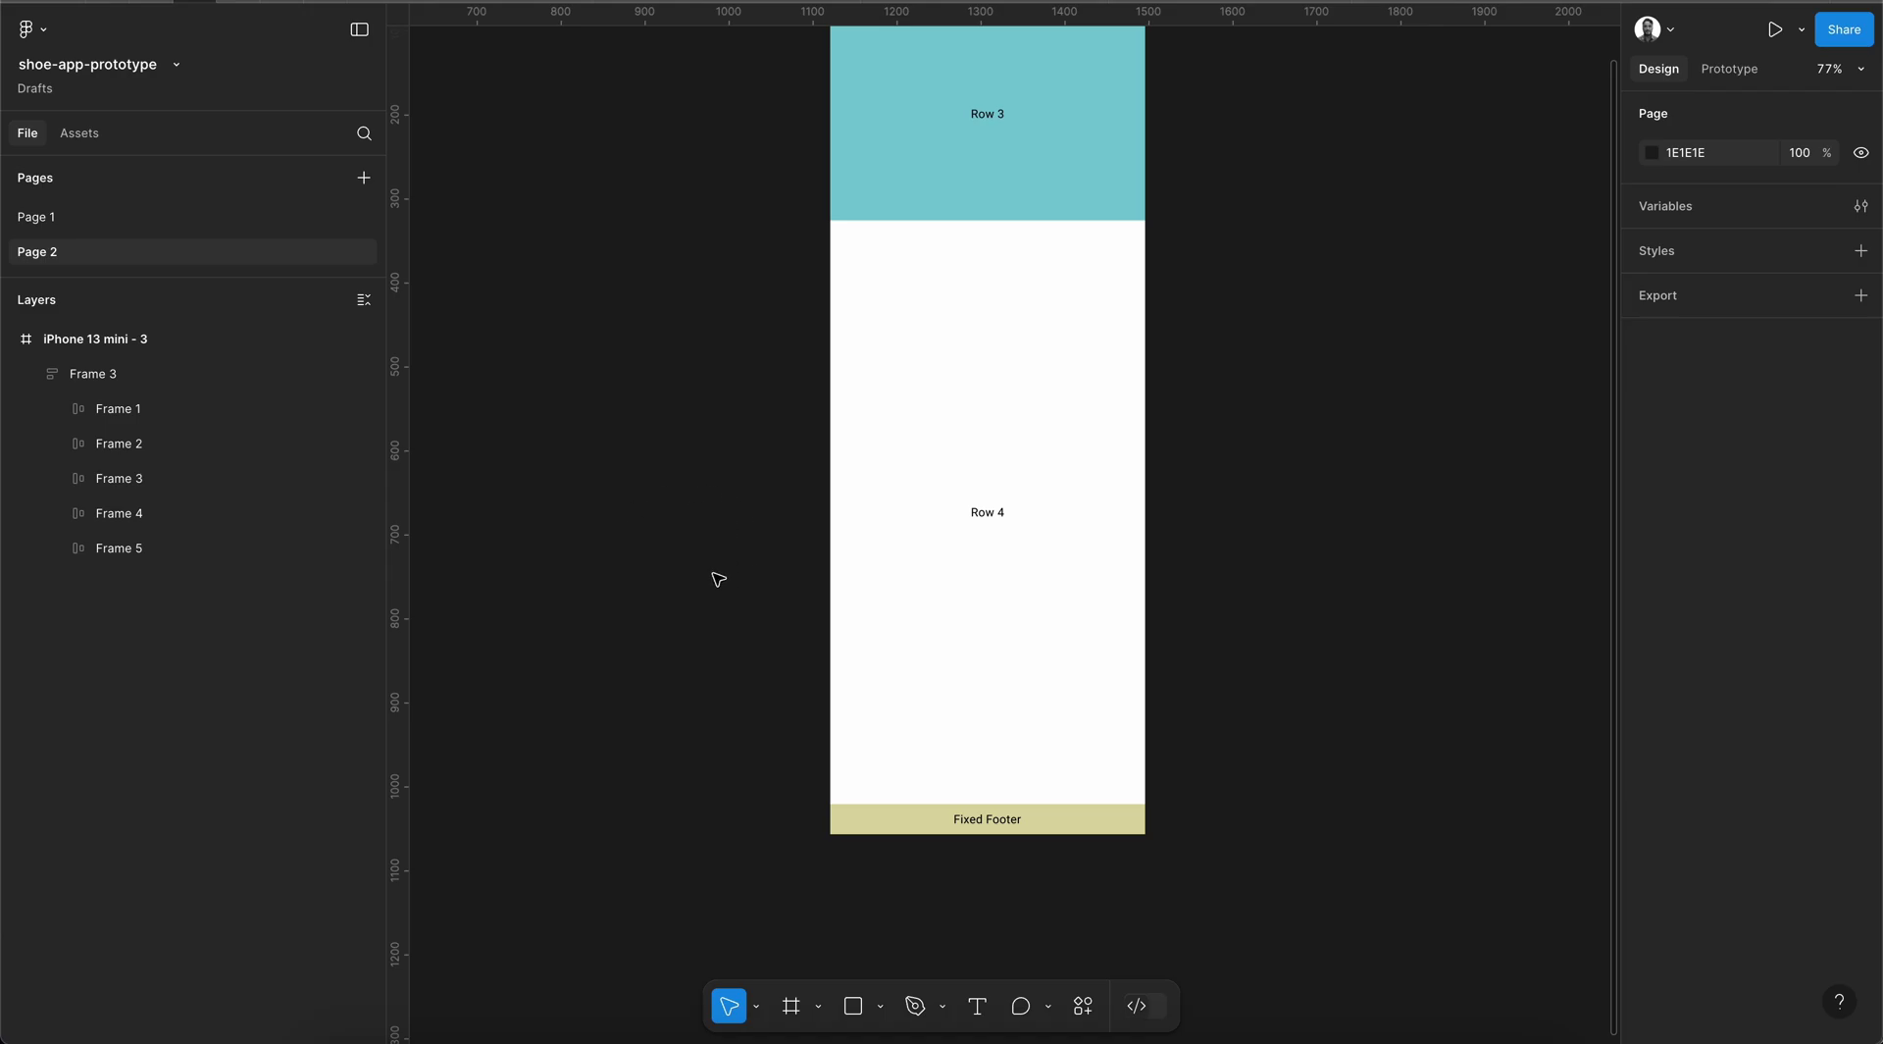
pyautogui.scroll(3, 711, 579)
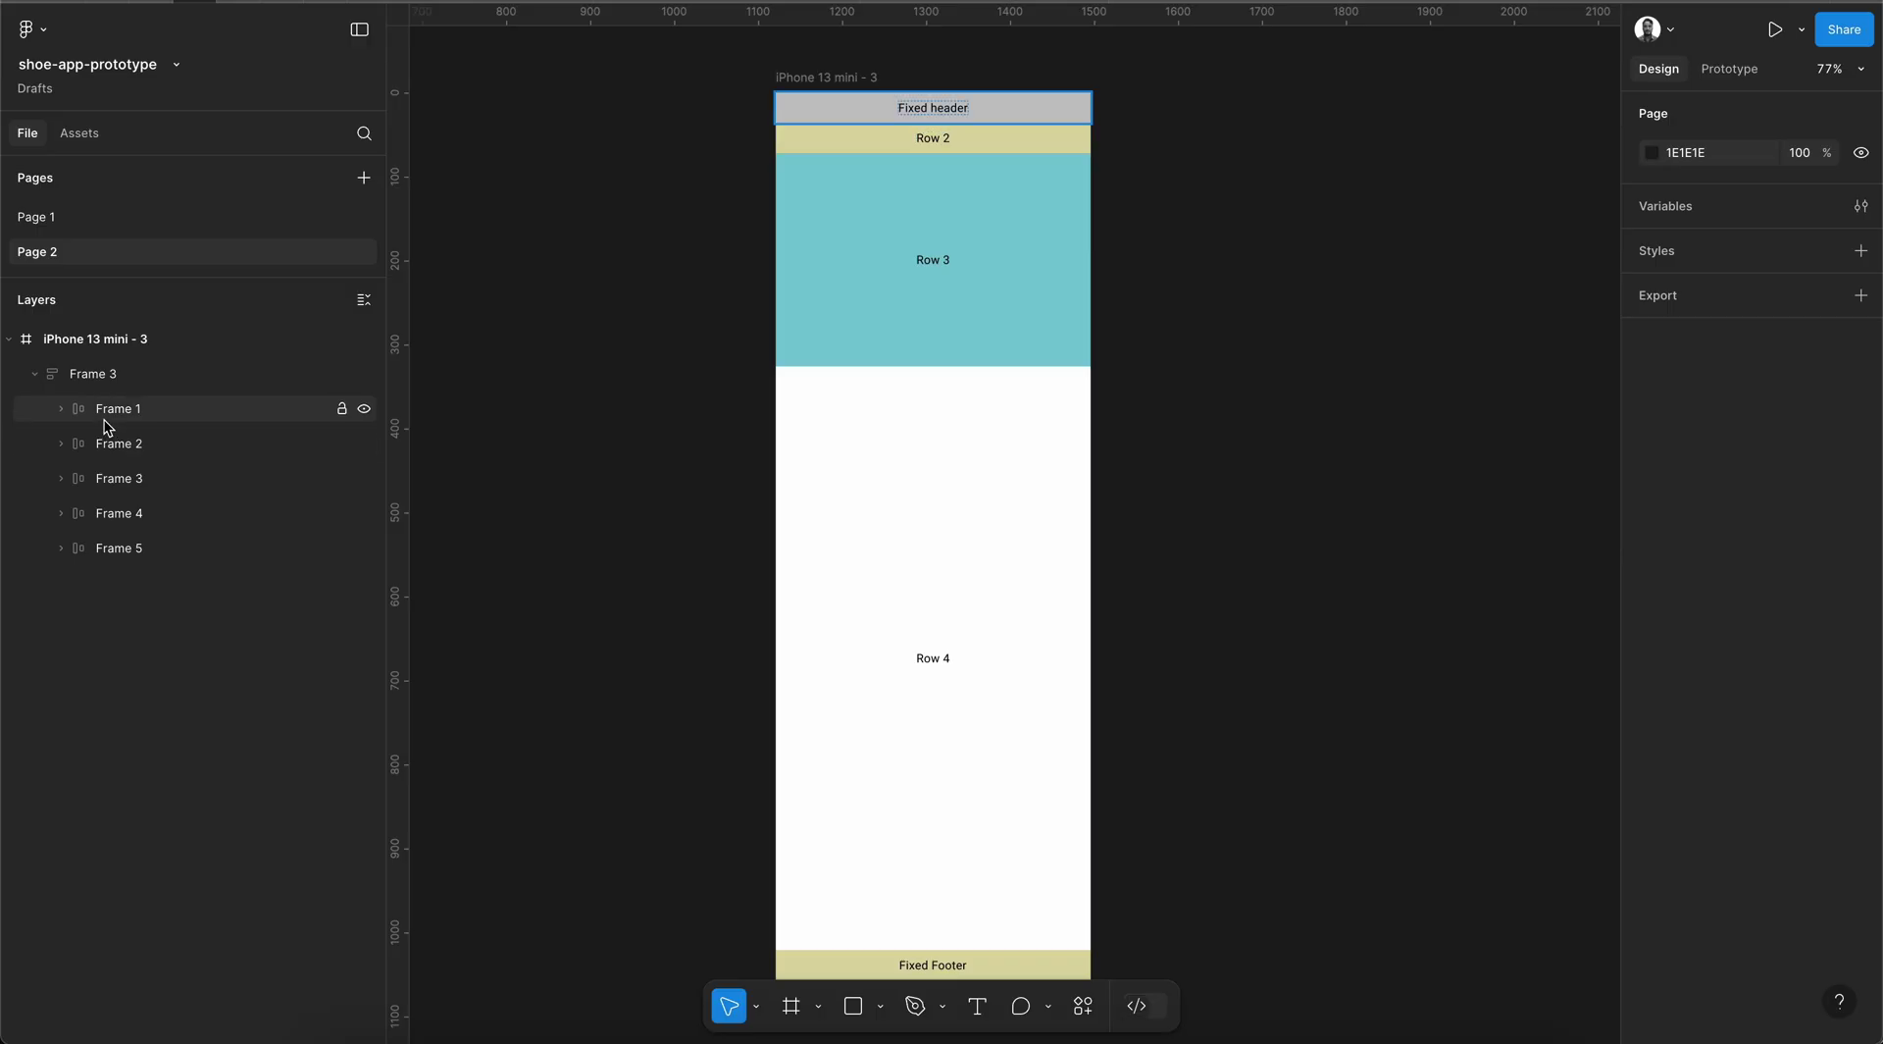
# Try to set the height of the auto layout Frame 3 to 812
pyautogui.click(93, 383)
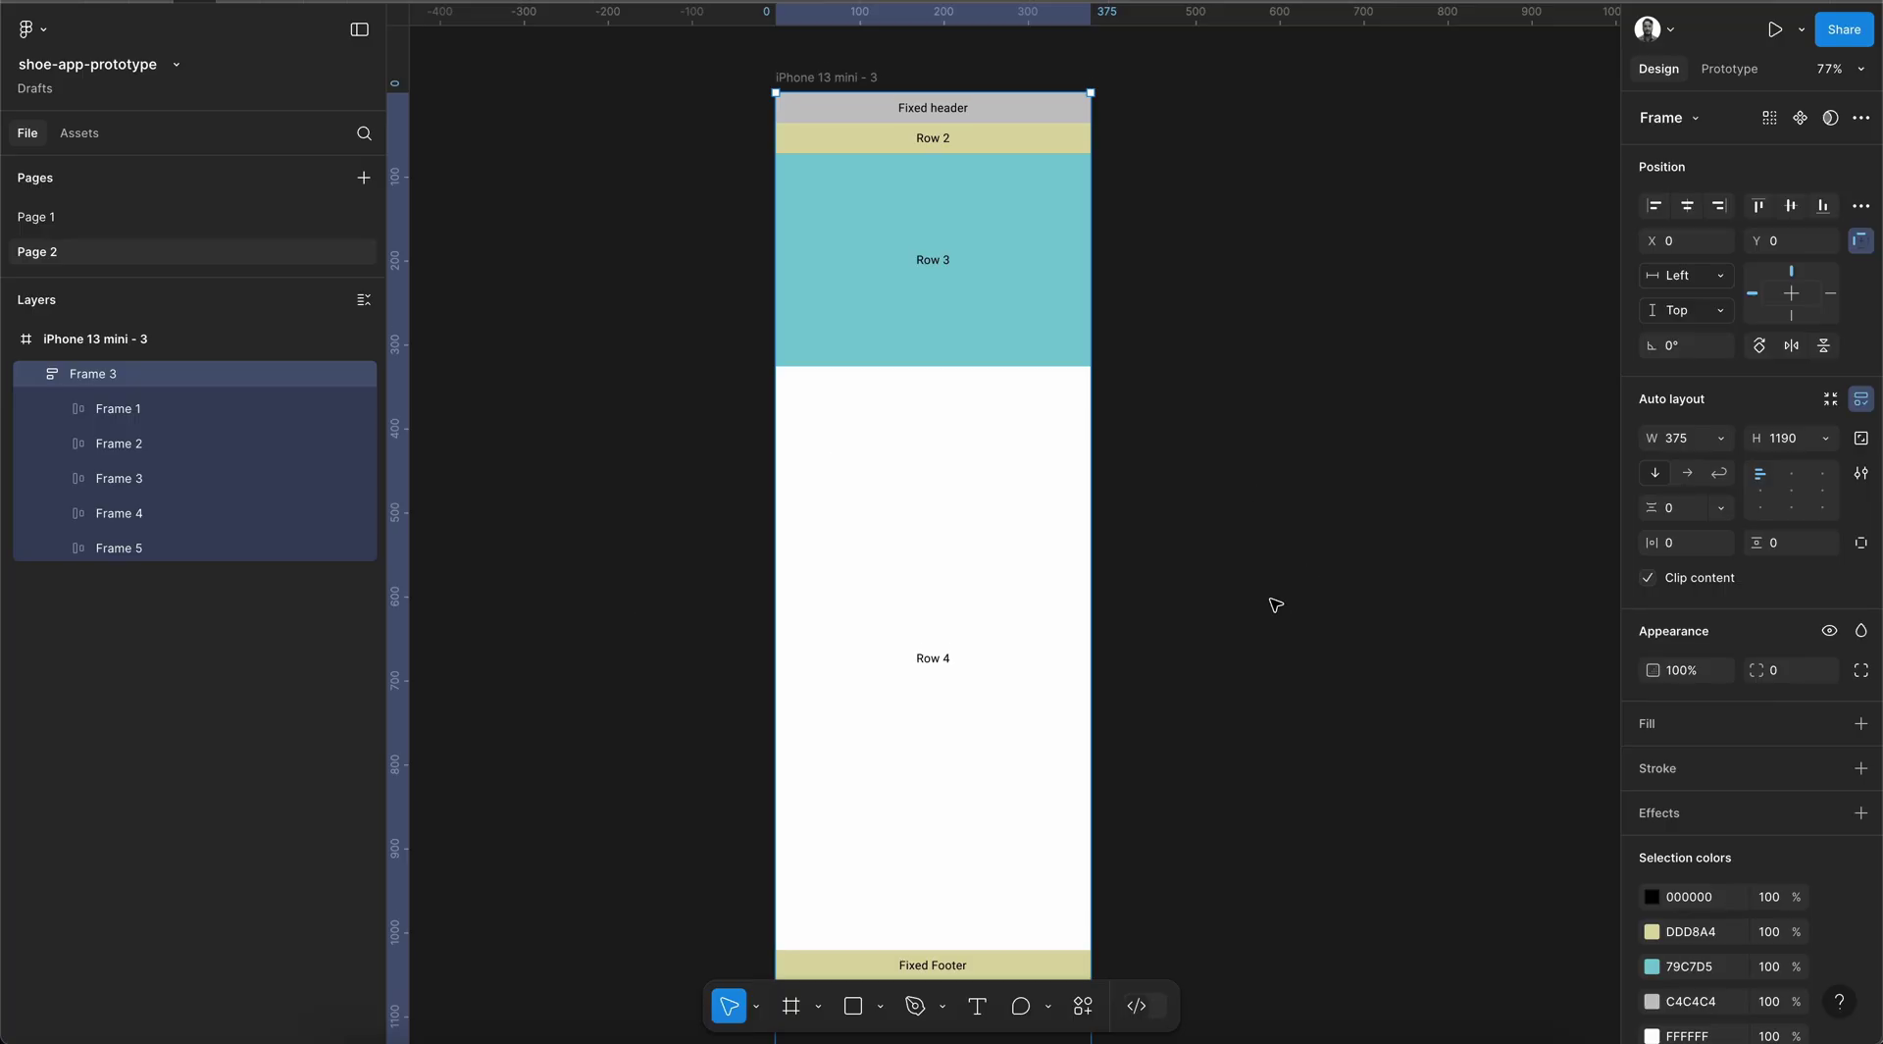
pyautogui.scroll(-3, 1270, 604)
pyautogui.scroll(1, 1095, 705)
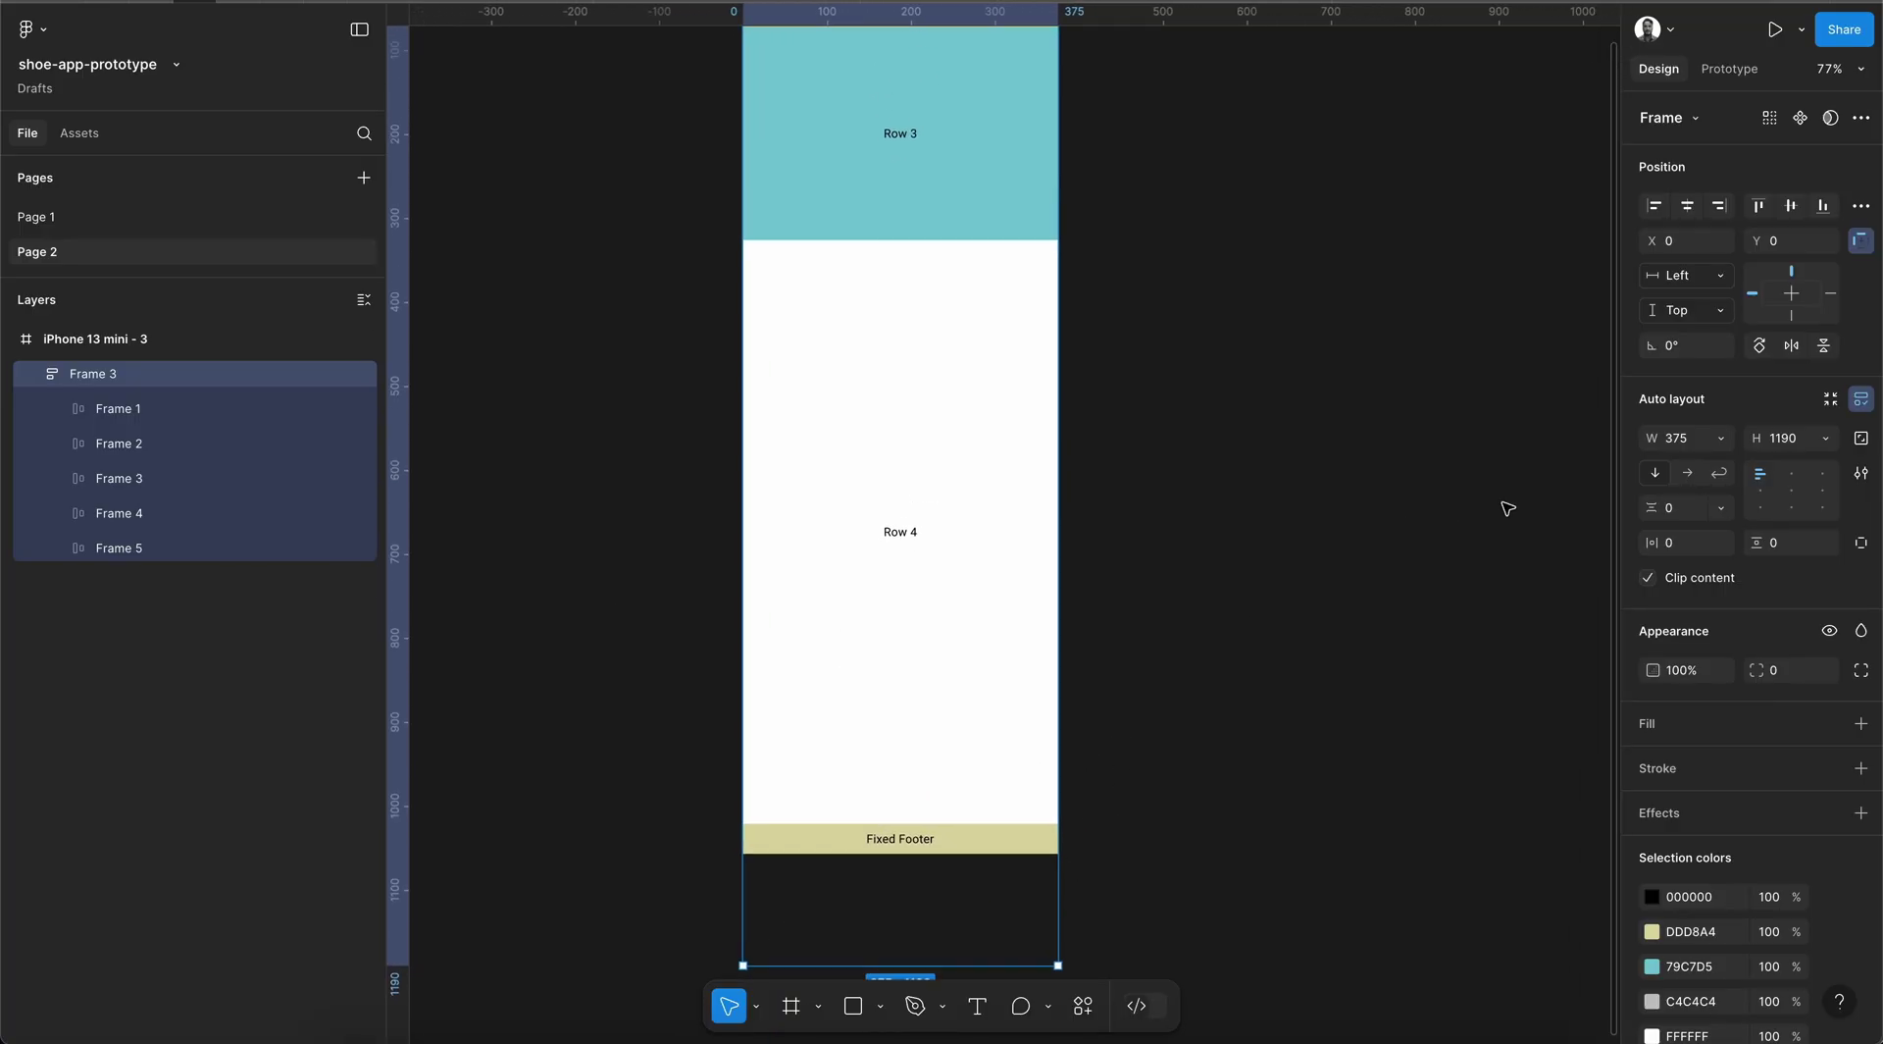
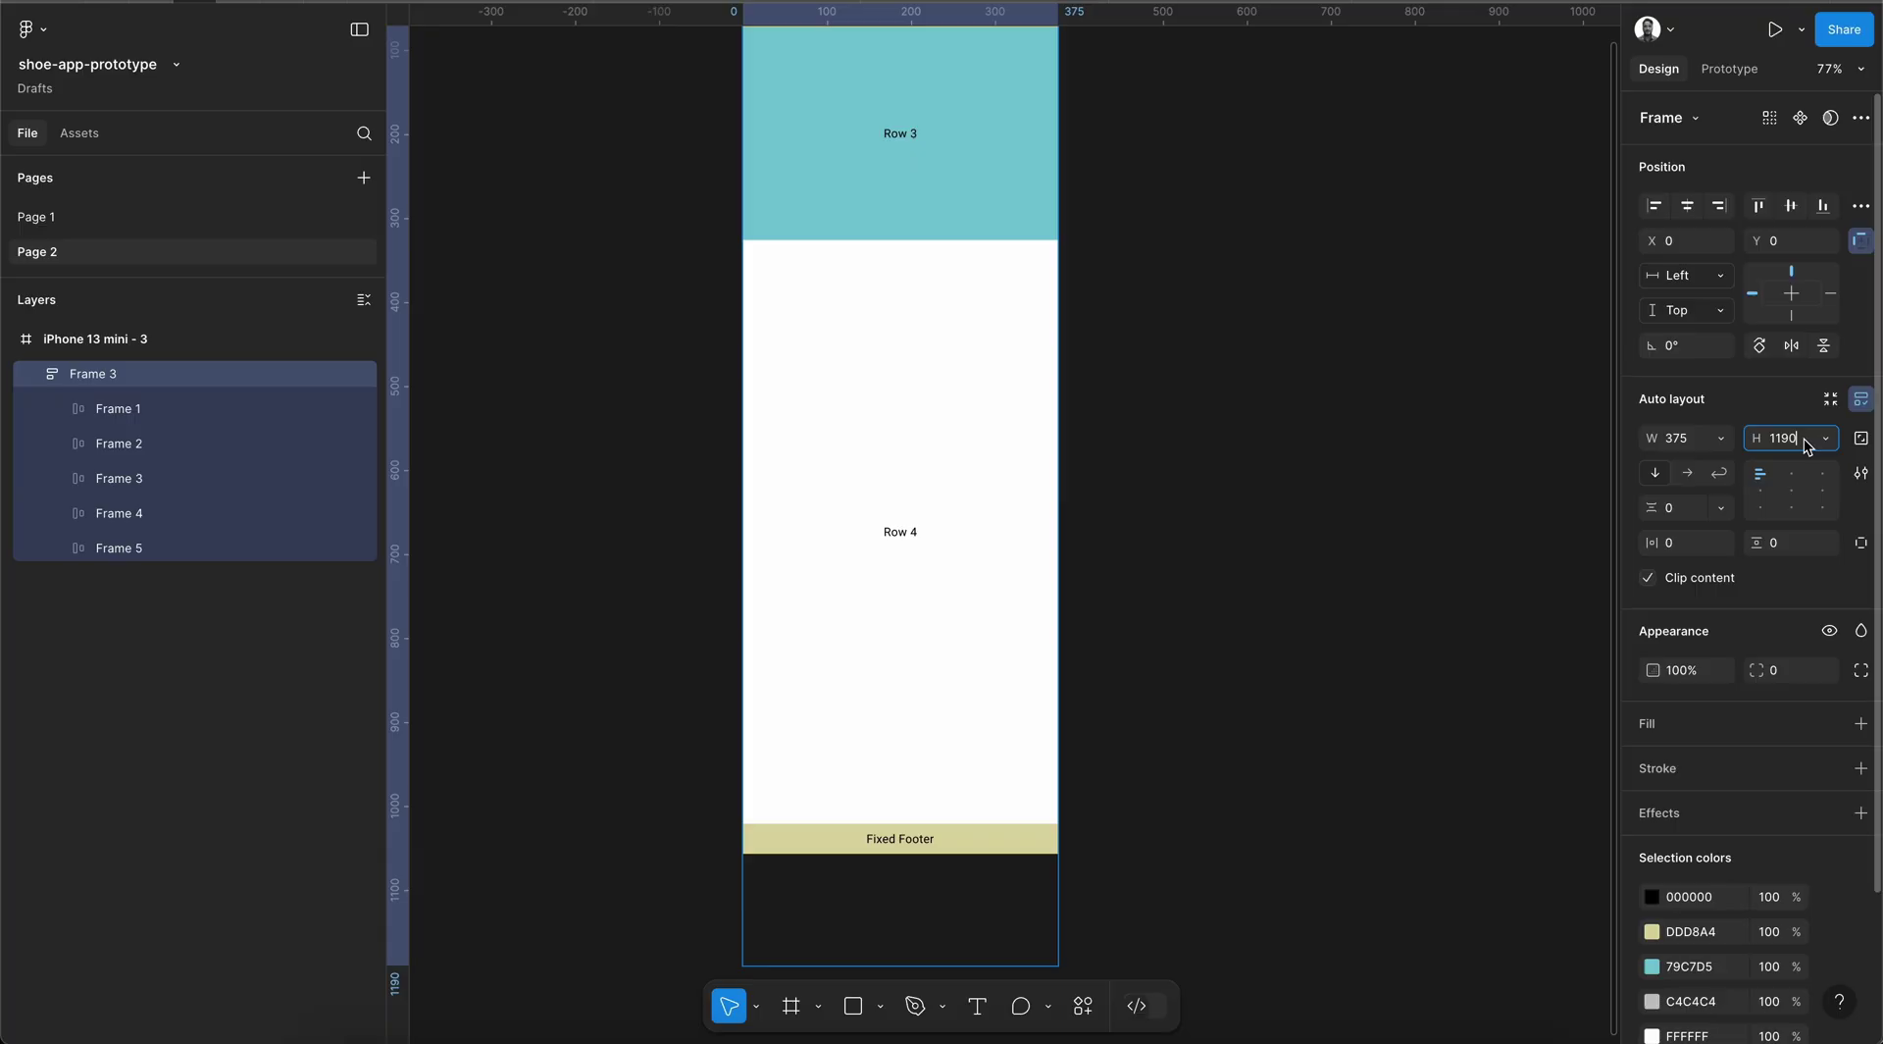
pyautogui.write('812')
pyautogui.press('Return')
pyautogui.scroll(2, 1138, 807)
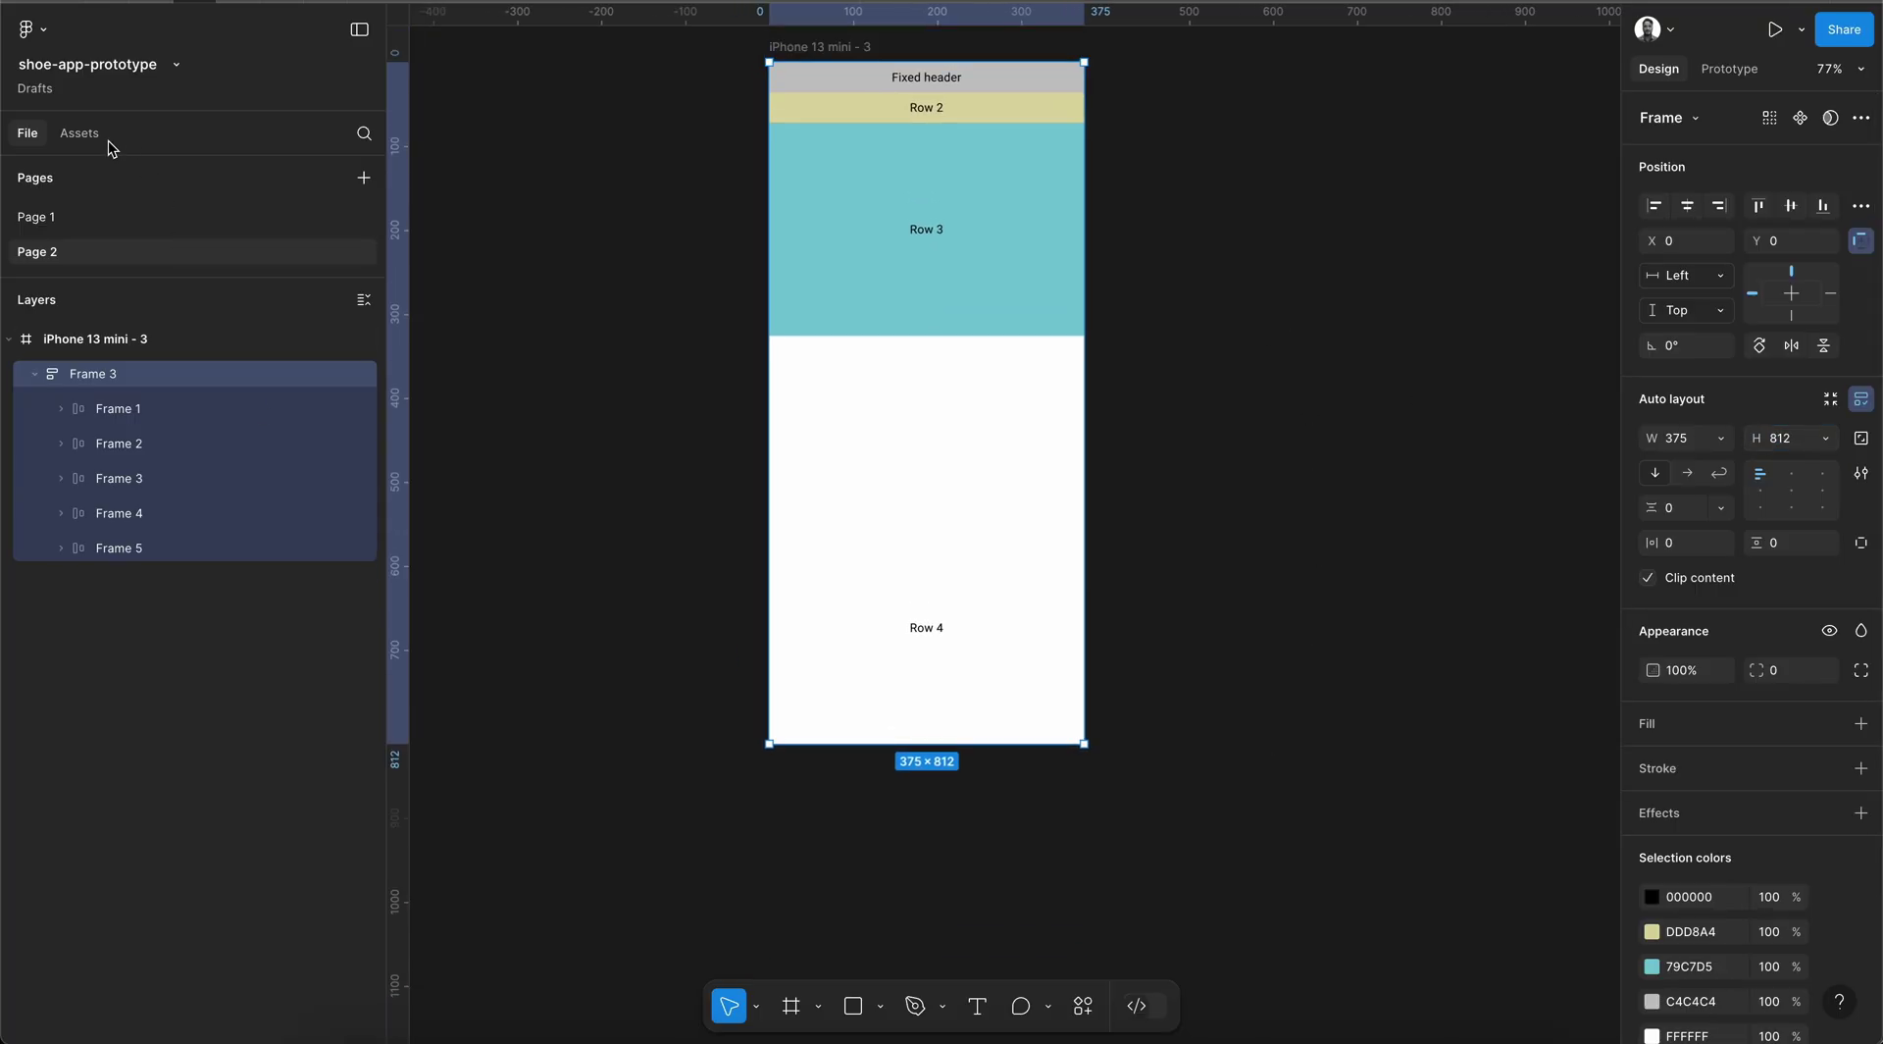
# Set the height of the iPhone 13 mini - 3 frame to 812
pyautogui.click(111, 351)
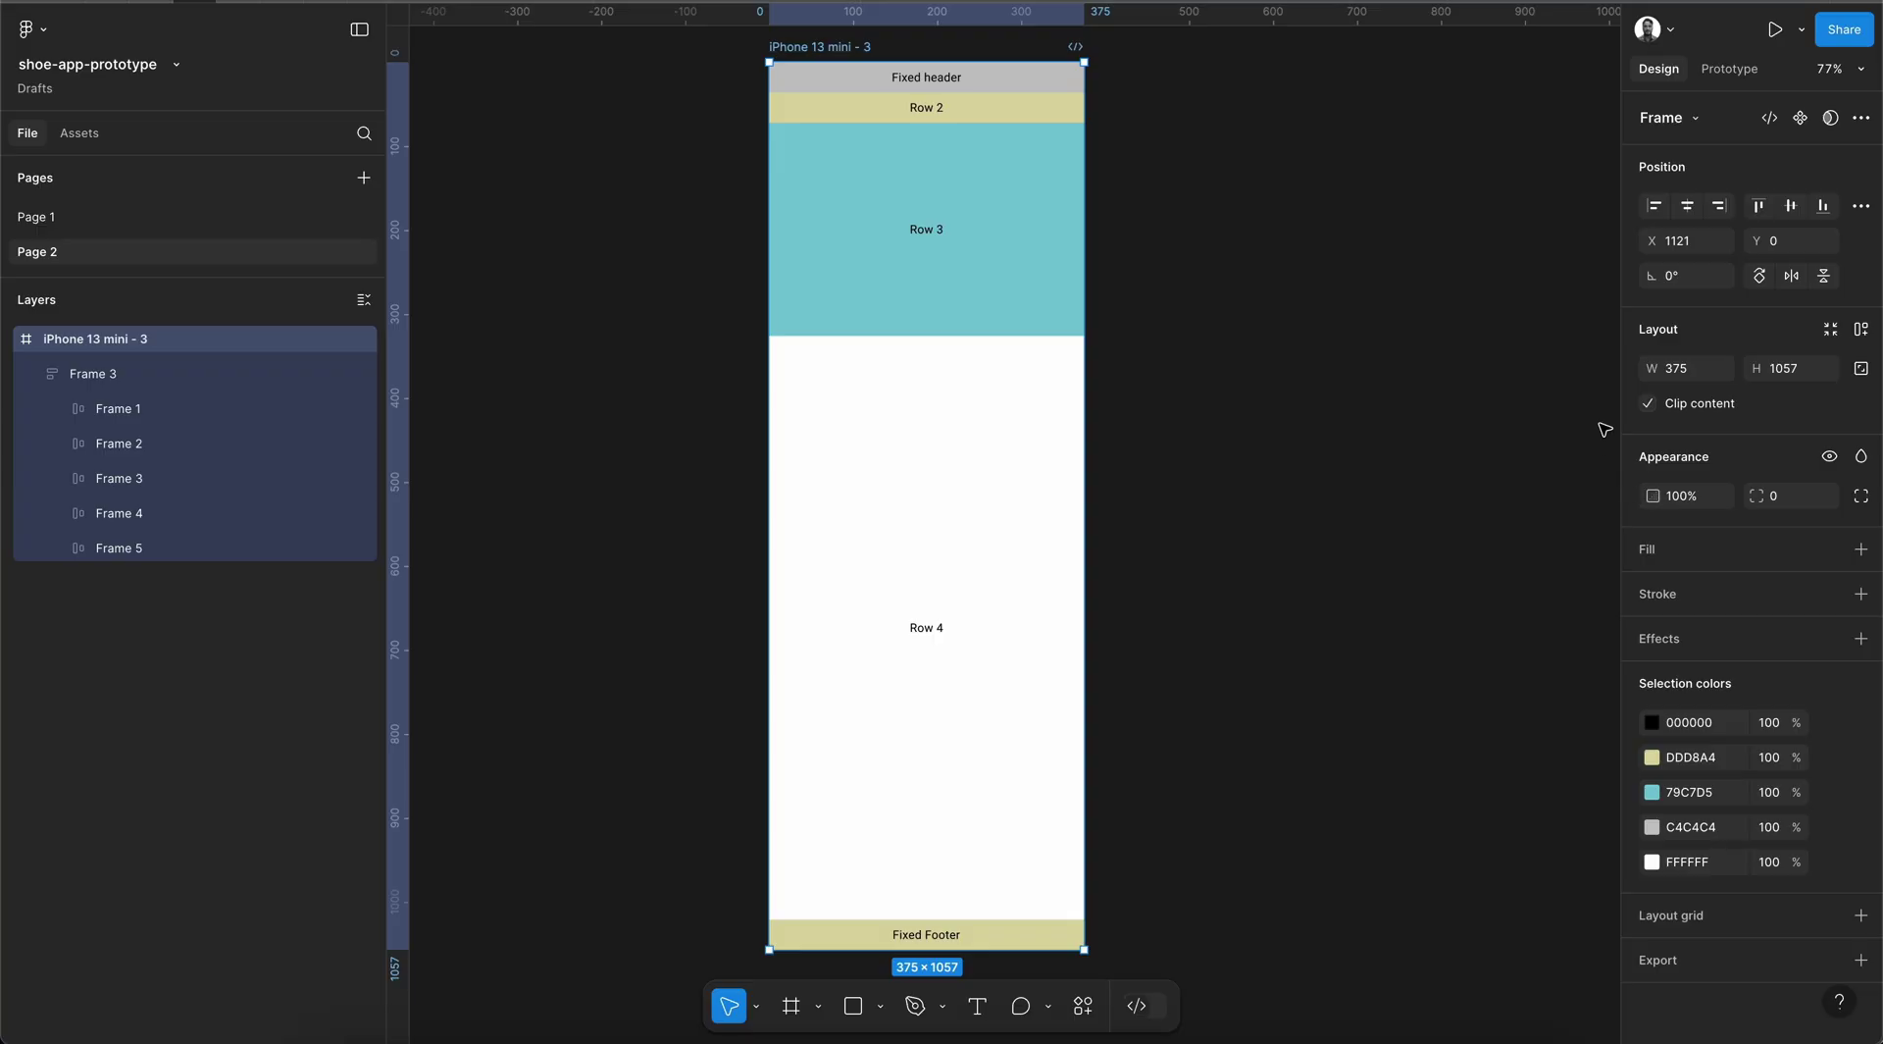
pyautogui.click(1817, 372)
pyautogui.write('812')
pyautogui.press('Return')
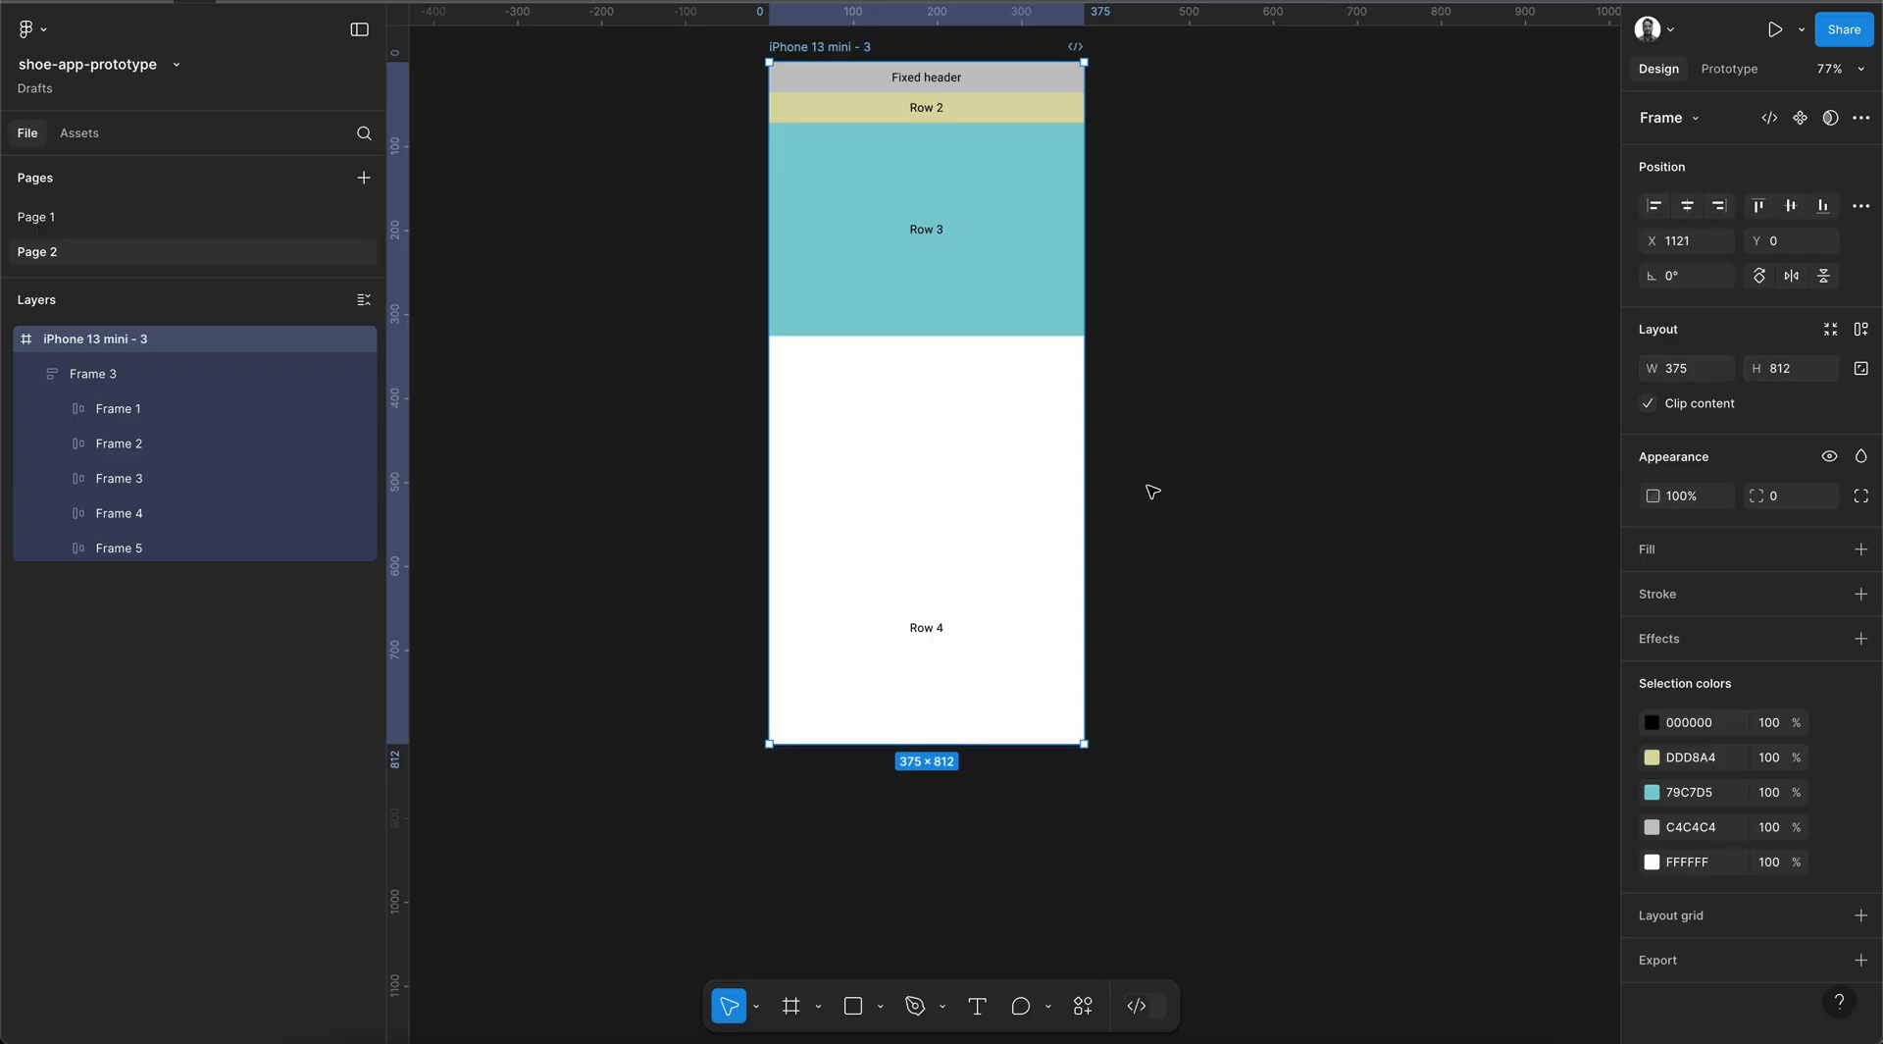
# Compare the extent of Frame 3 with that of its parent iPhone 13 mini - 3 frame
pyautogui.click(343, 373)
pyautogui.scroll(-3, 1240, 588)
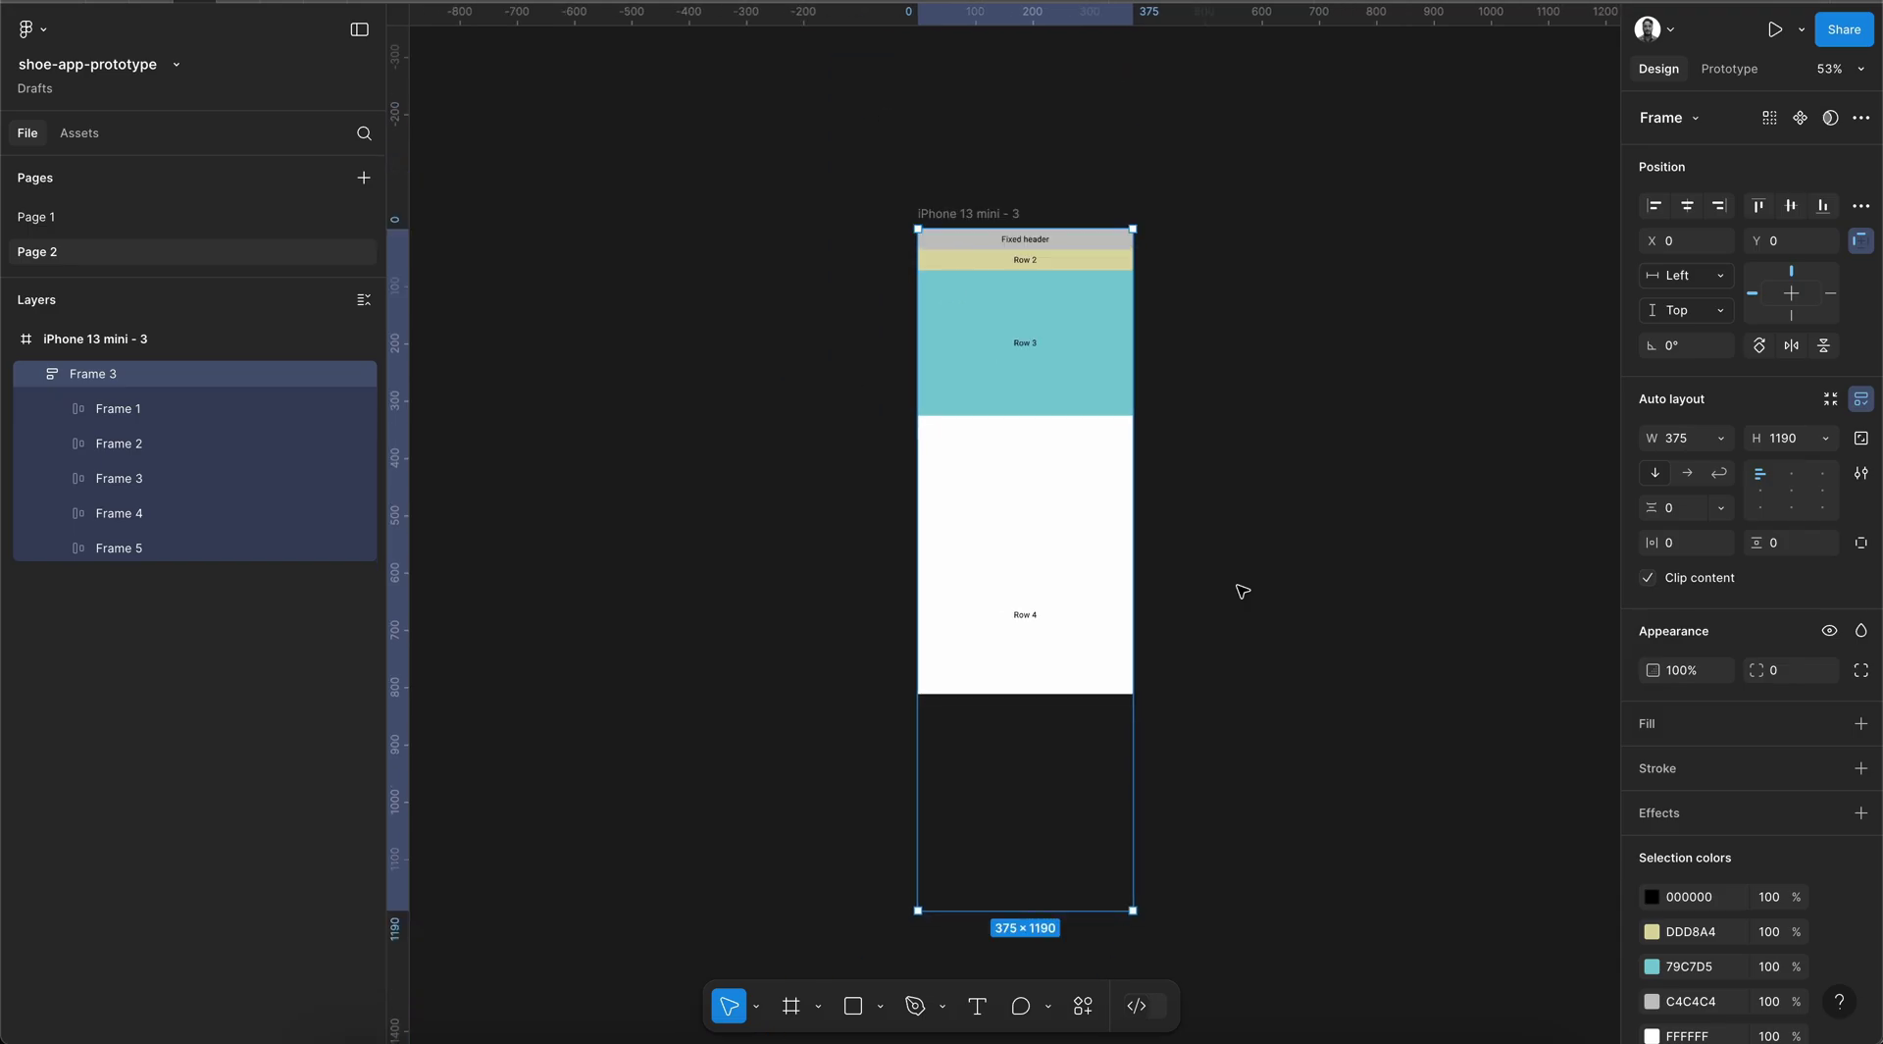
pyautogui.scroll(-4, 1239, 589)
pyautogui.scroll(3, 1240, 588)
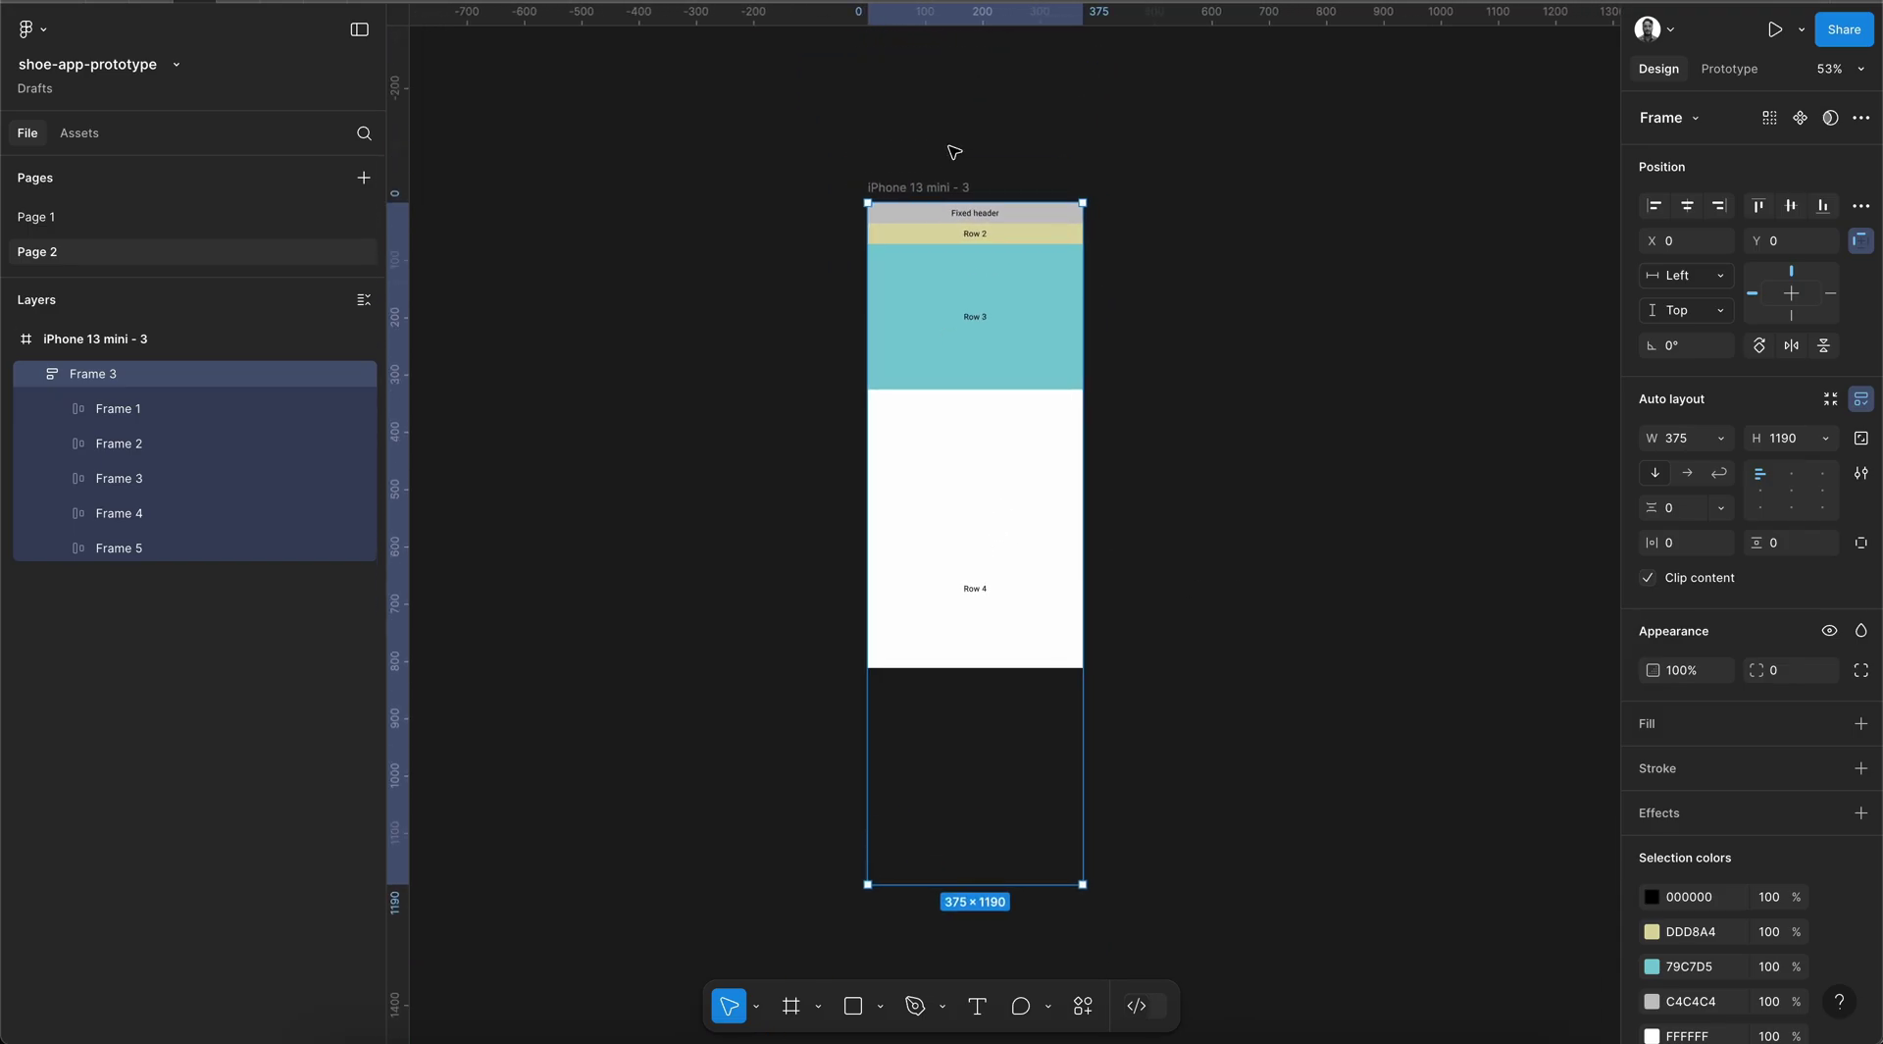
pyautogui.click(954, 152)
pyautogui.click(920, 187)
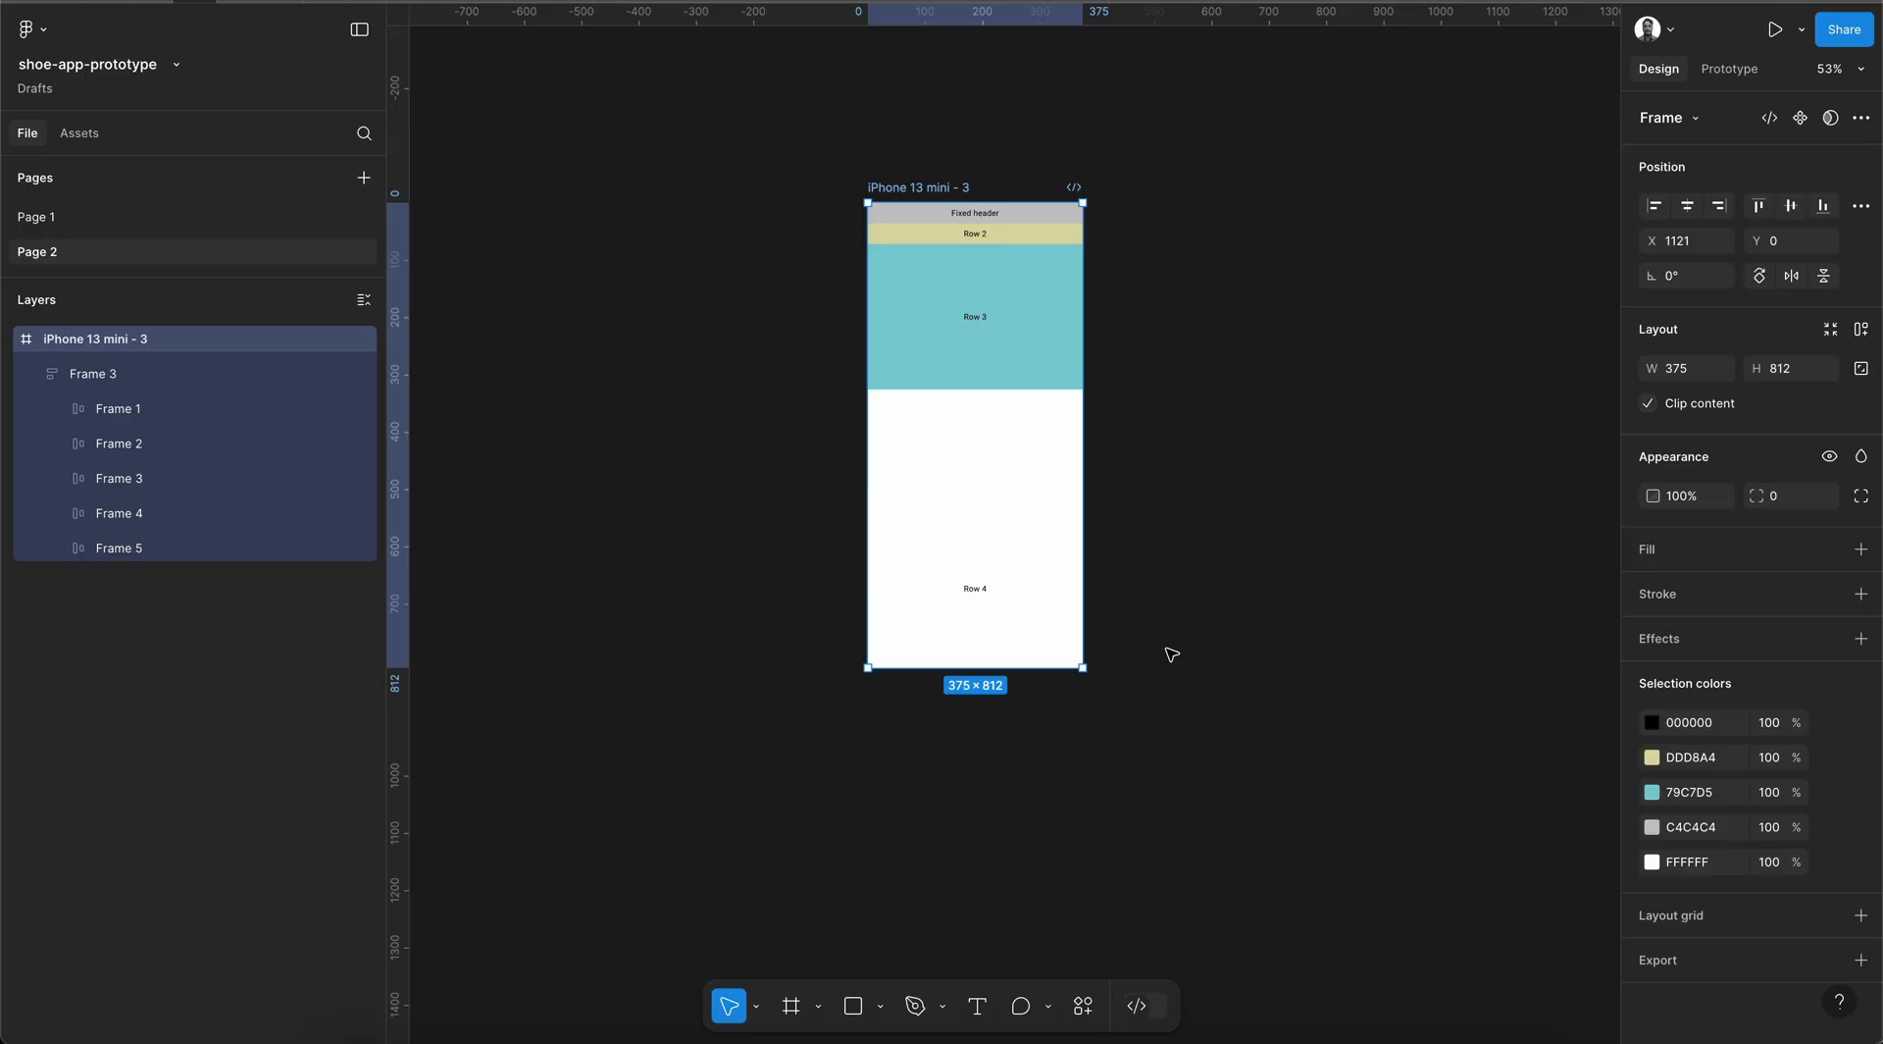
pyautogui.scroll(-1, 1171, 654)
pyautogui.scroll(3, 1165, 487)
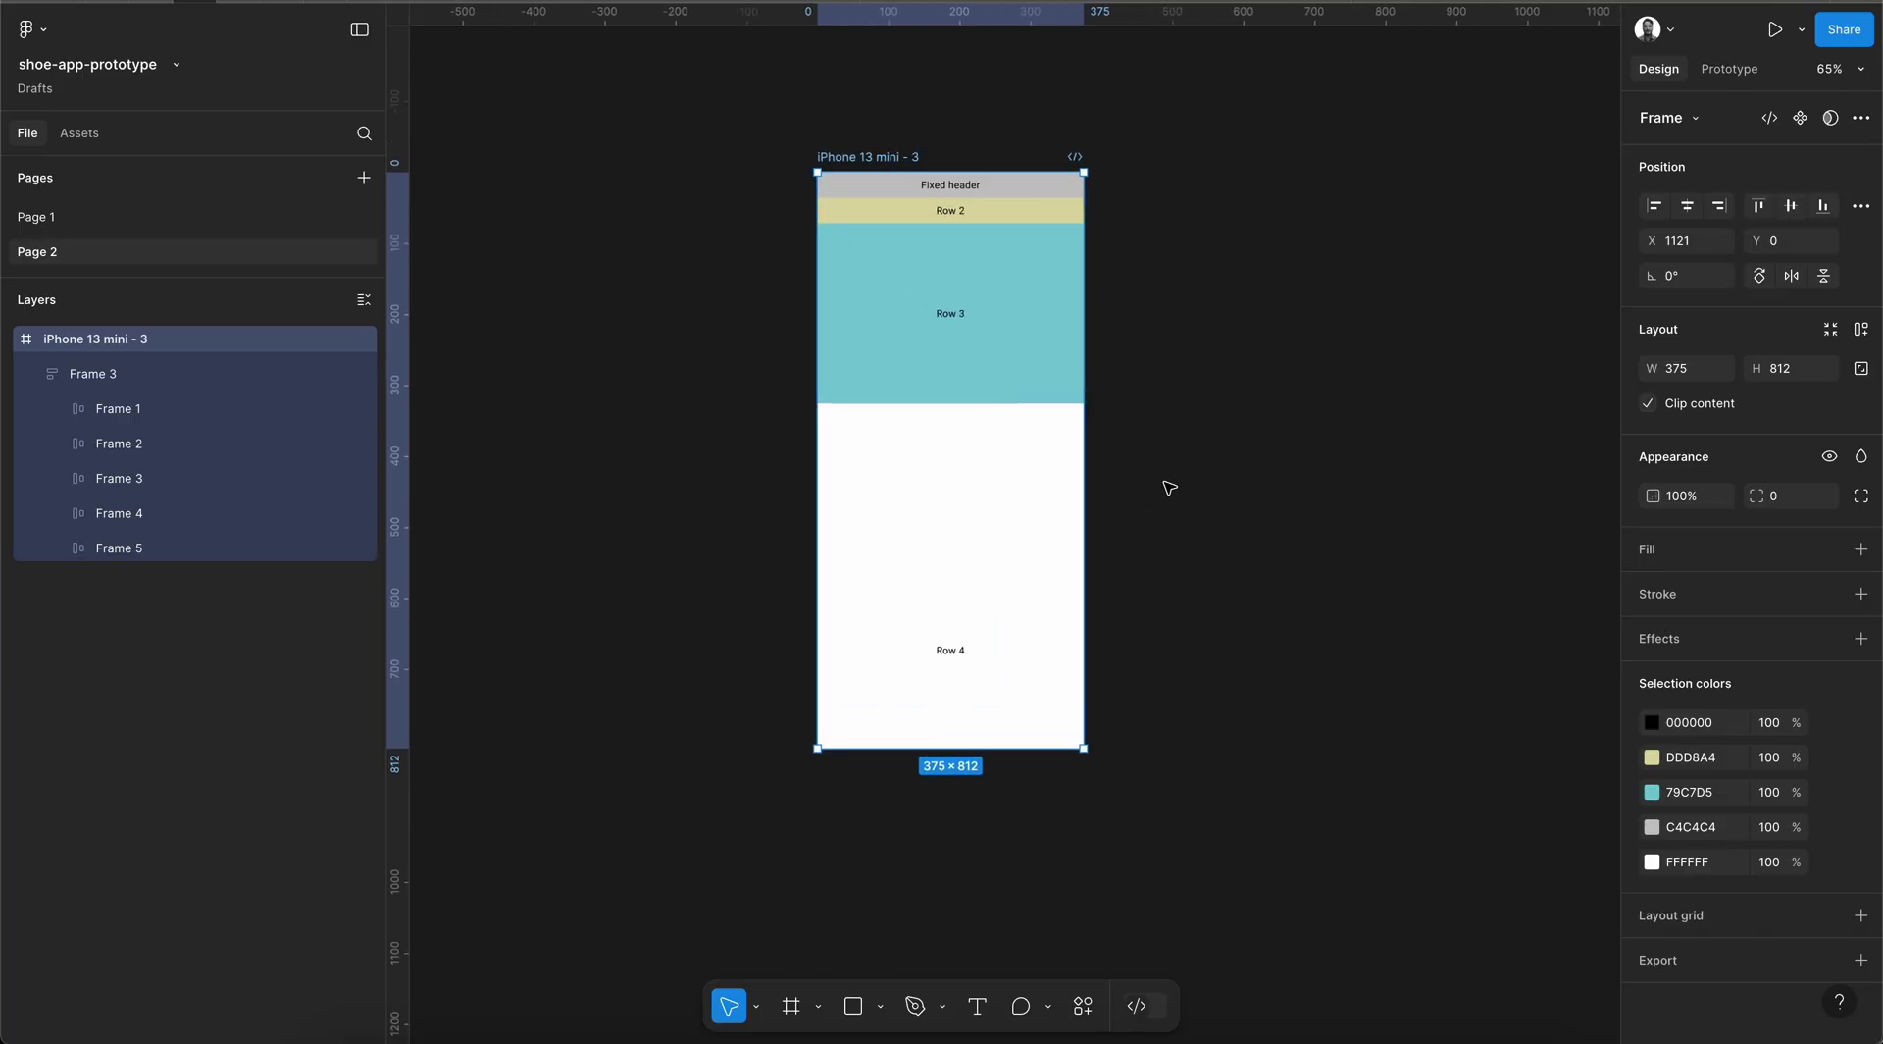
pyautogui.scroll(2, 1167, 488)
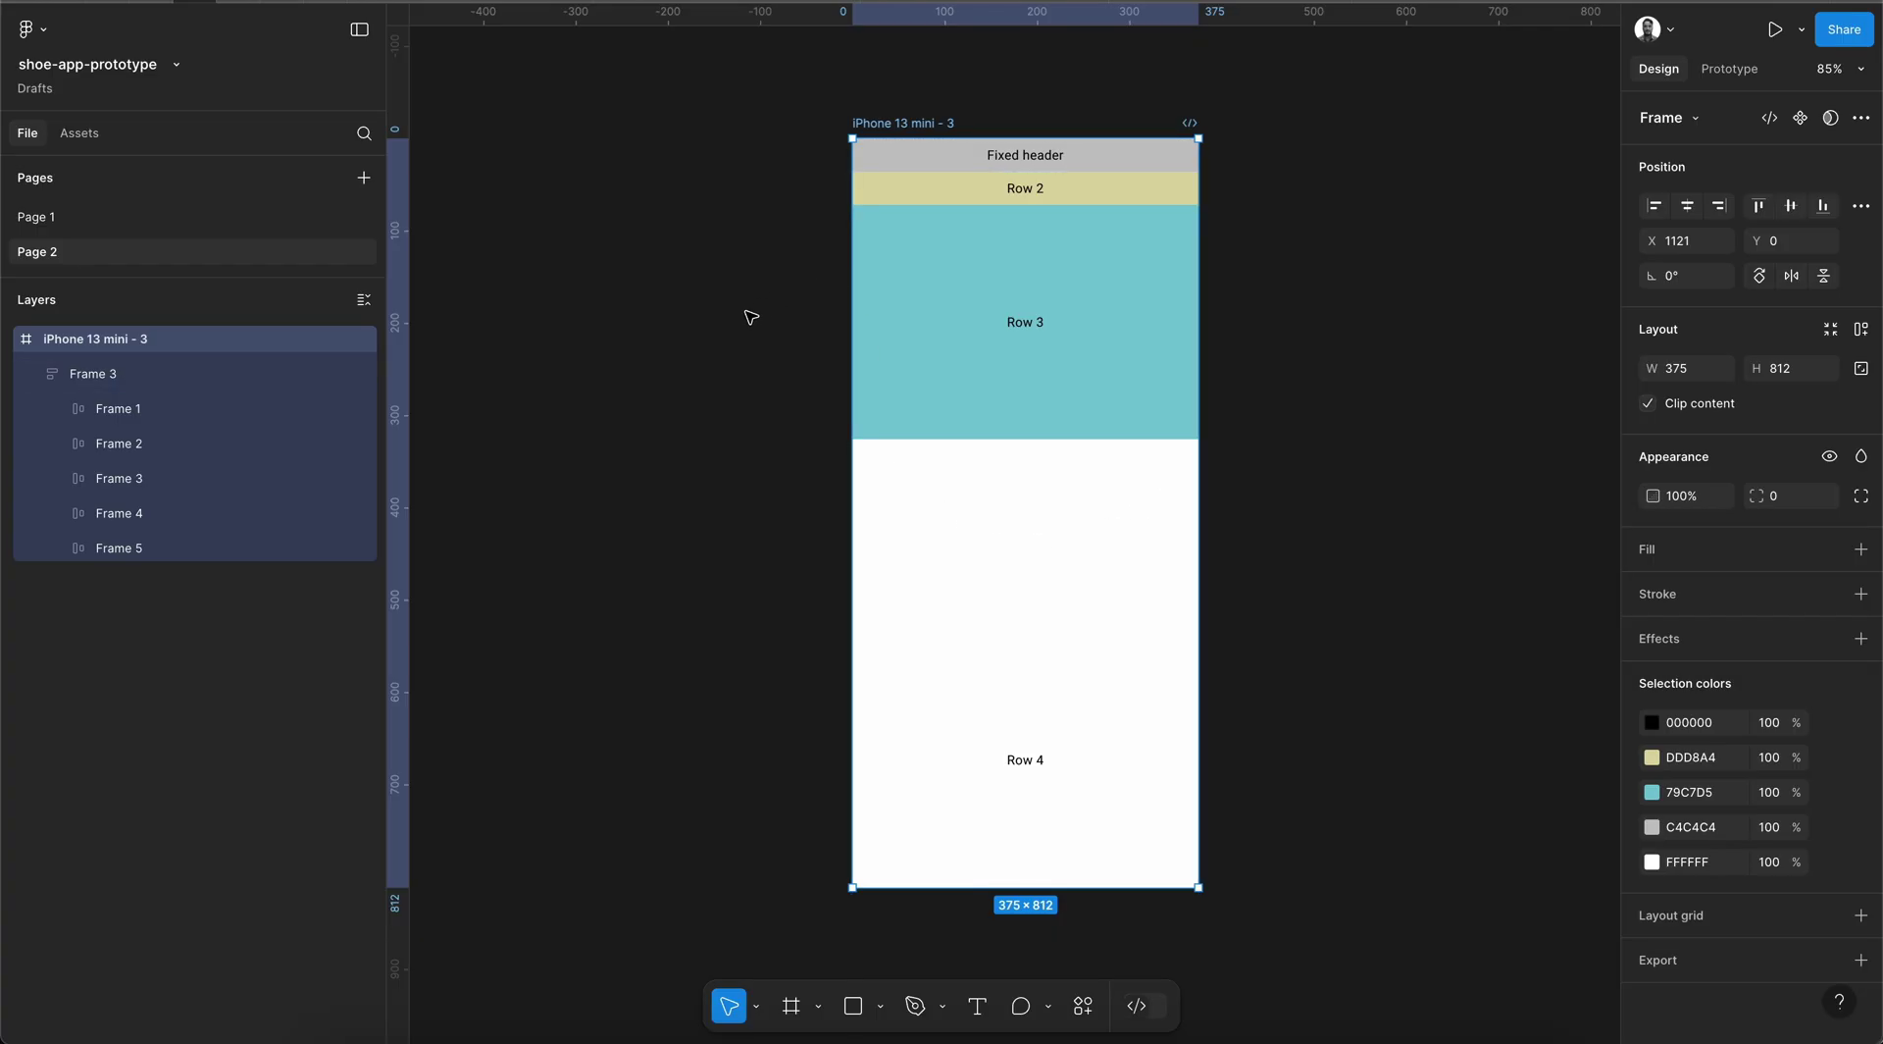
# Remove auto layout from Frame 3 and move Frame 1 and Frame 5 out of it, directly into the iPhone 13 mini - 3 frame
pyautogui.click(125, 371)
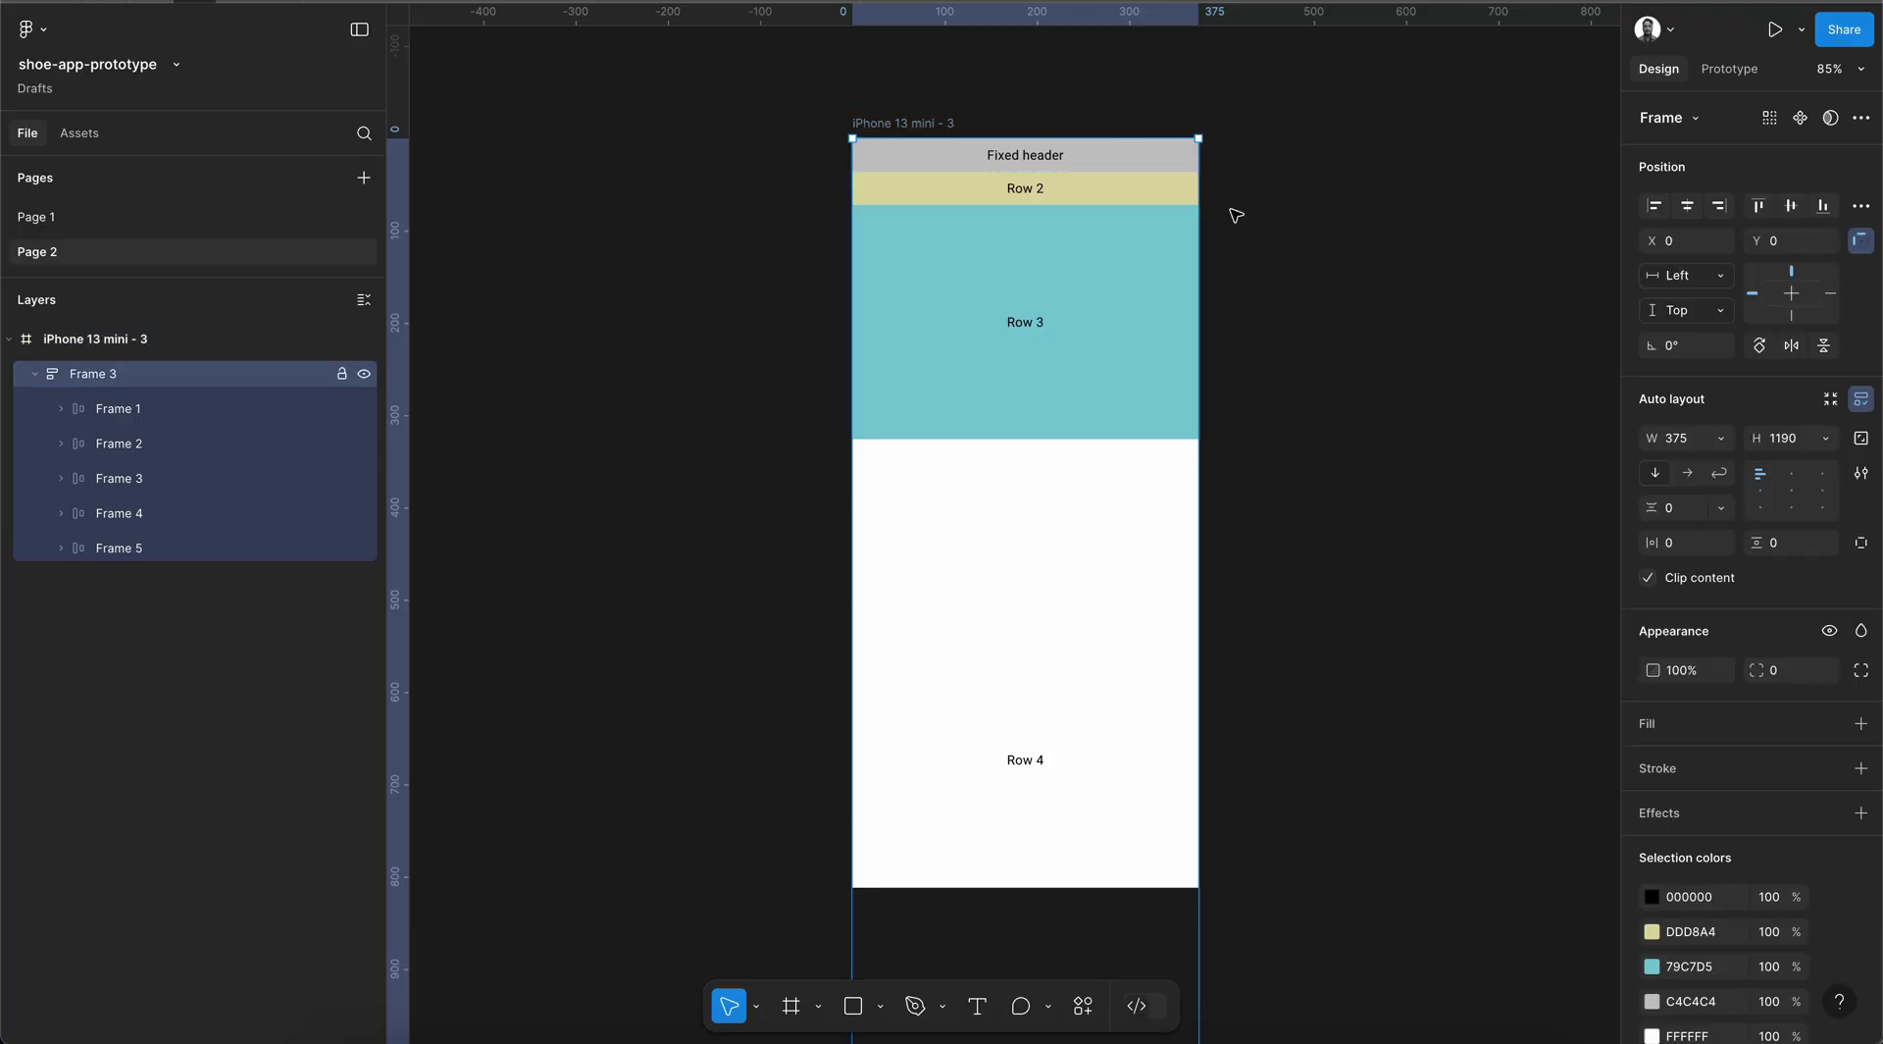
pyautogui.click(1860, 398)
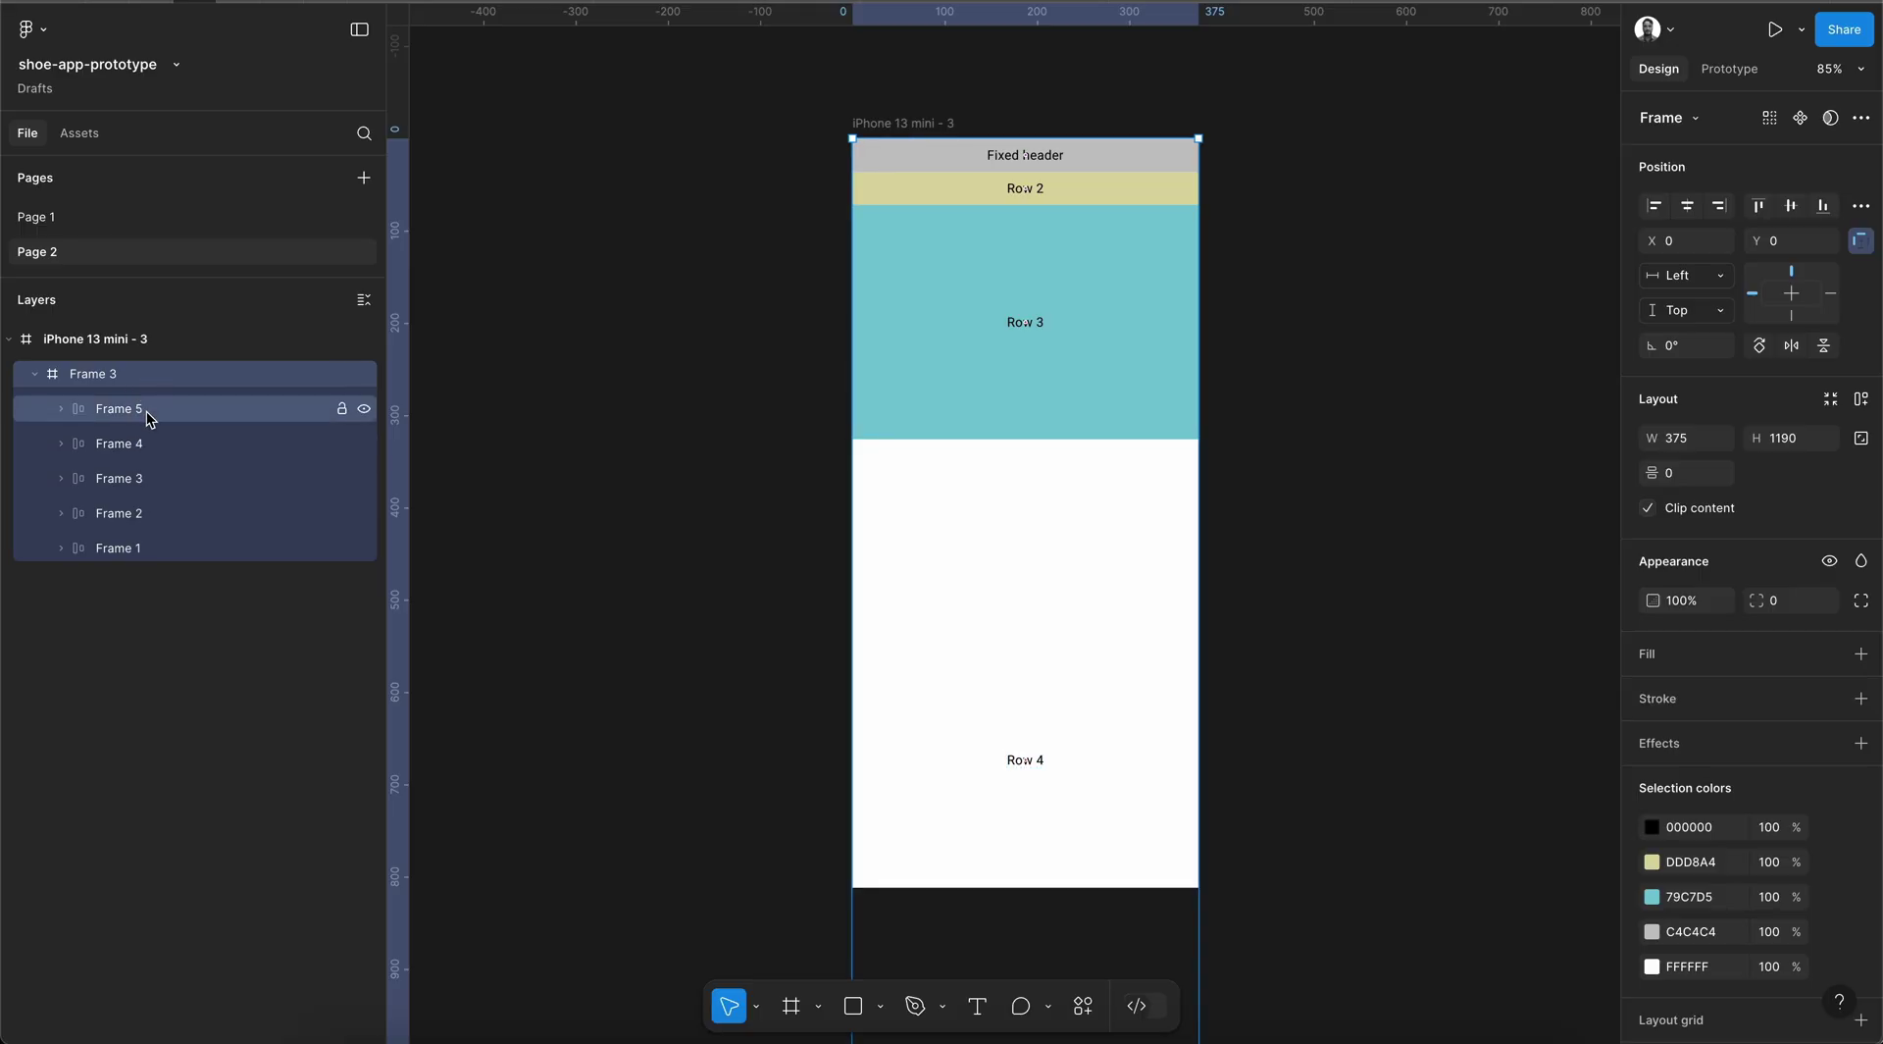
pyautogui.click(145, 551)
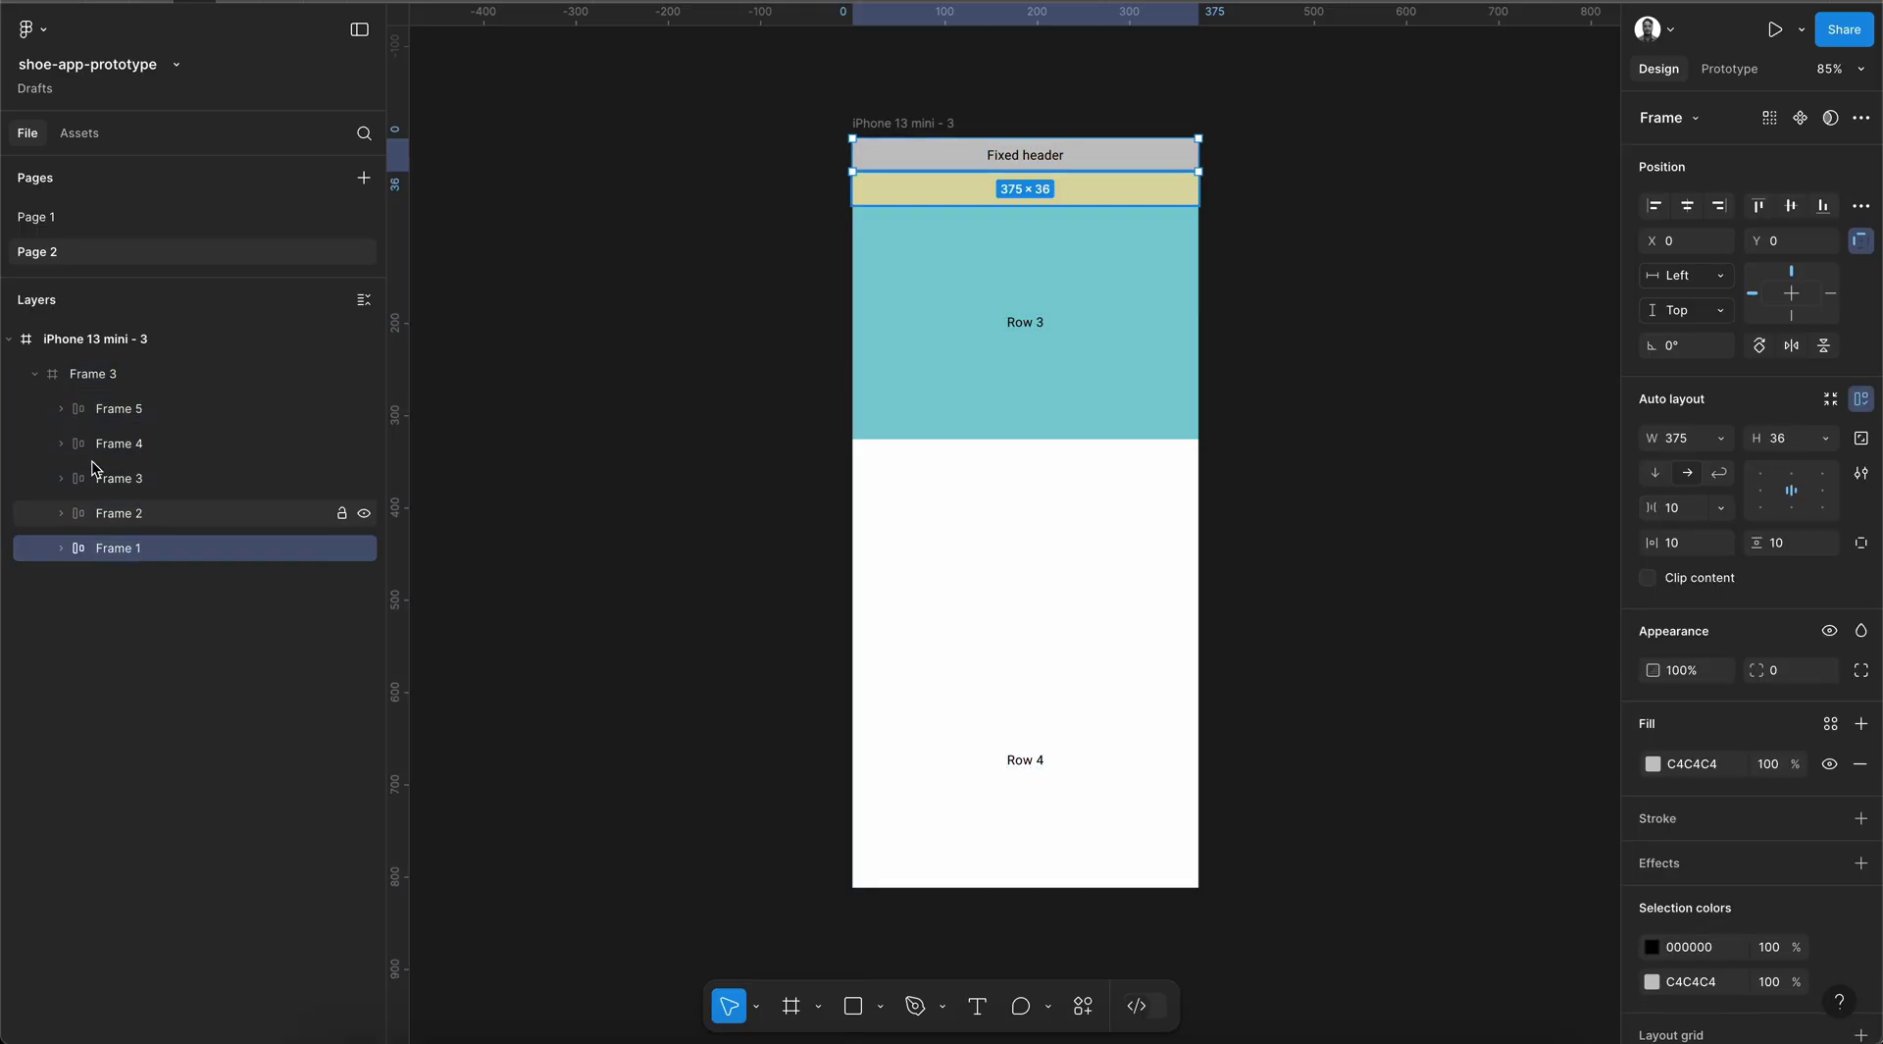
pyautogui.keyDown('super'); pyautogui.click(141, 413); pyautogui.keyUp('super')
pyautogui.moveTo(162, 411); pyautogui.dragTo(133, 359)
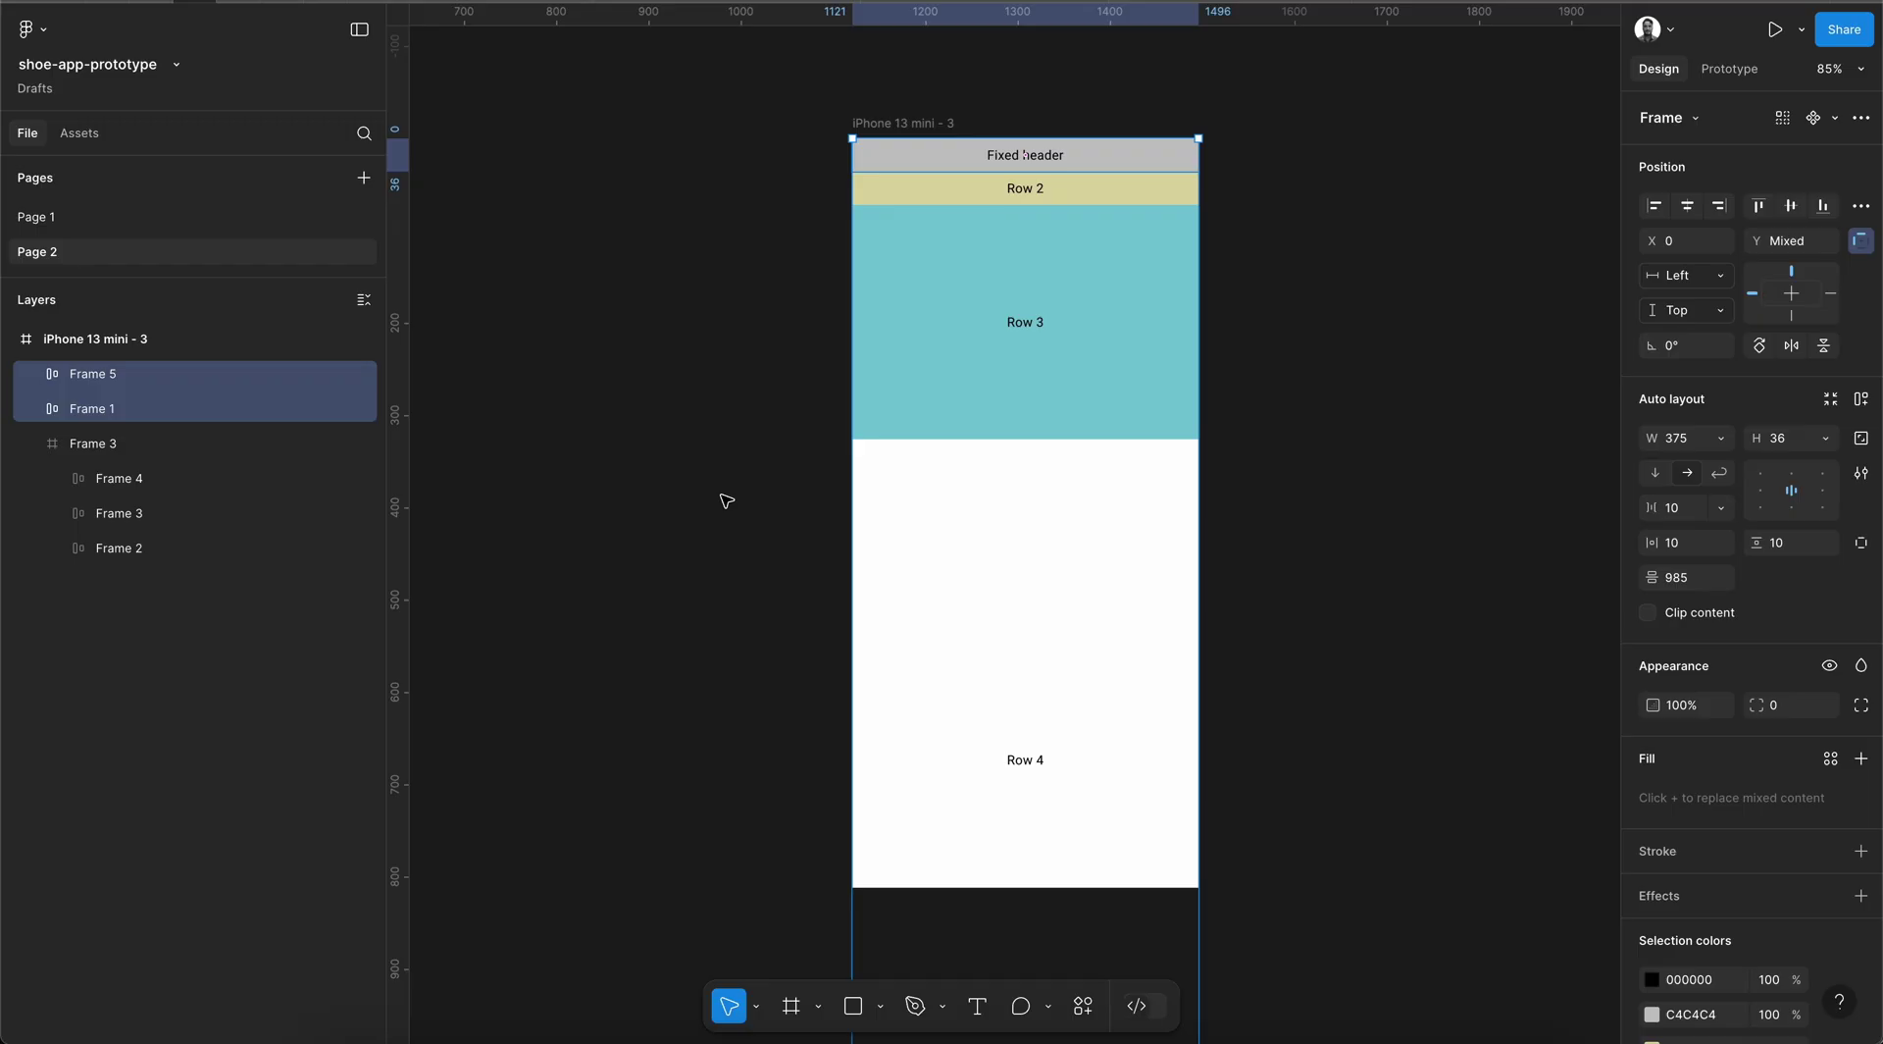
# Shorten Frame 3 from its bottom edge to a height of 812, matching the iPhone 13 mini - 3 frame
pyautogui.click(84, 452)
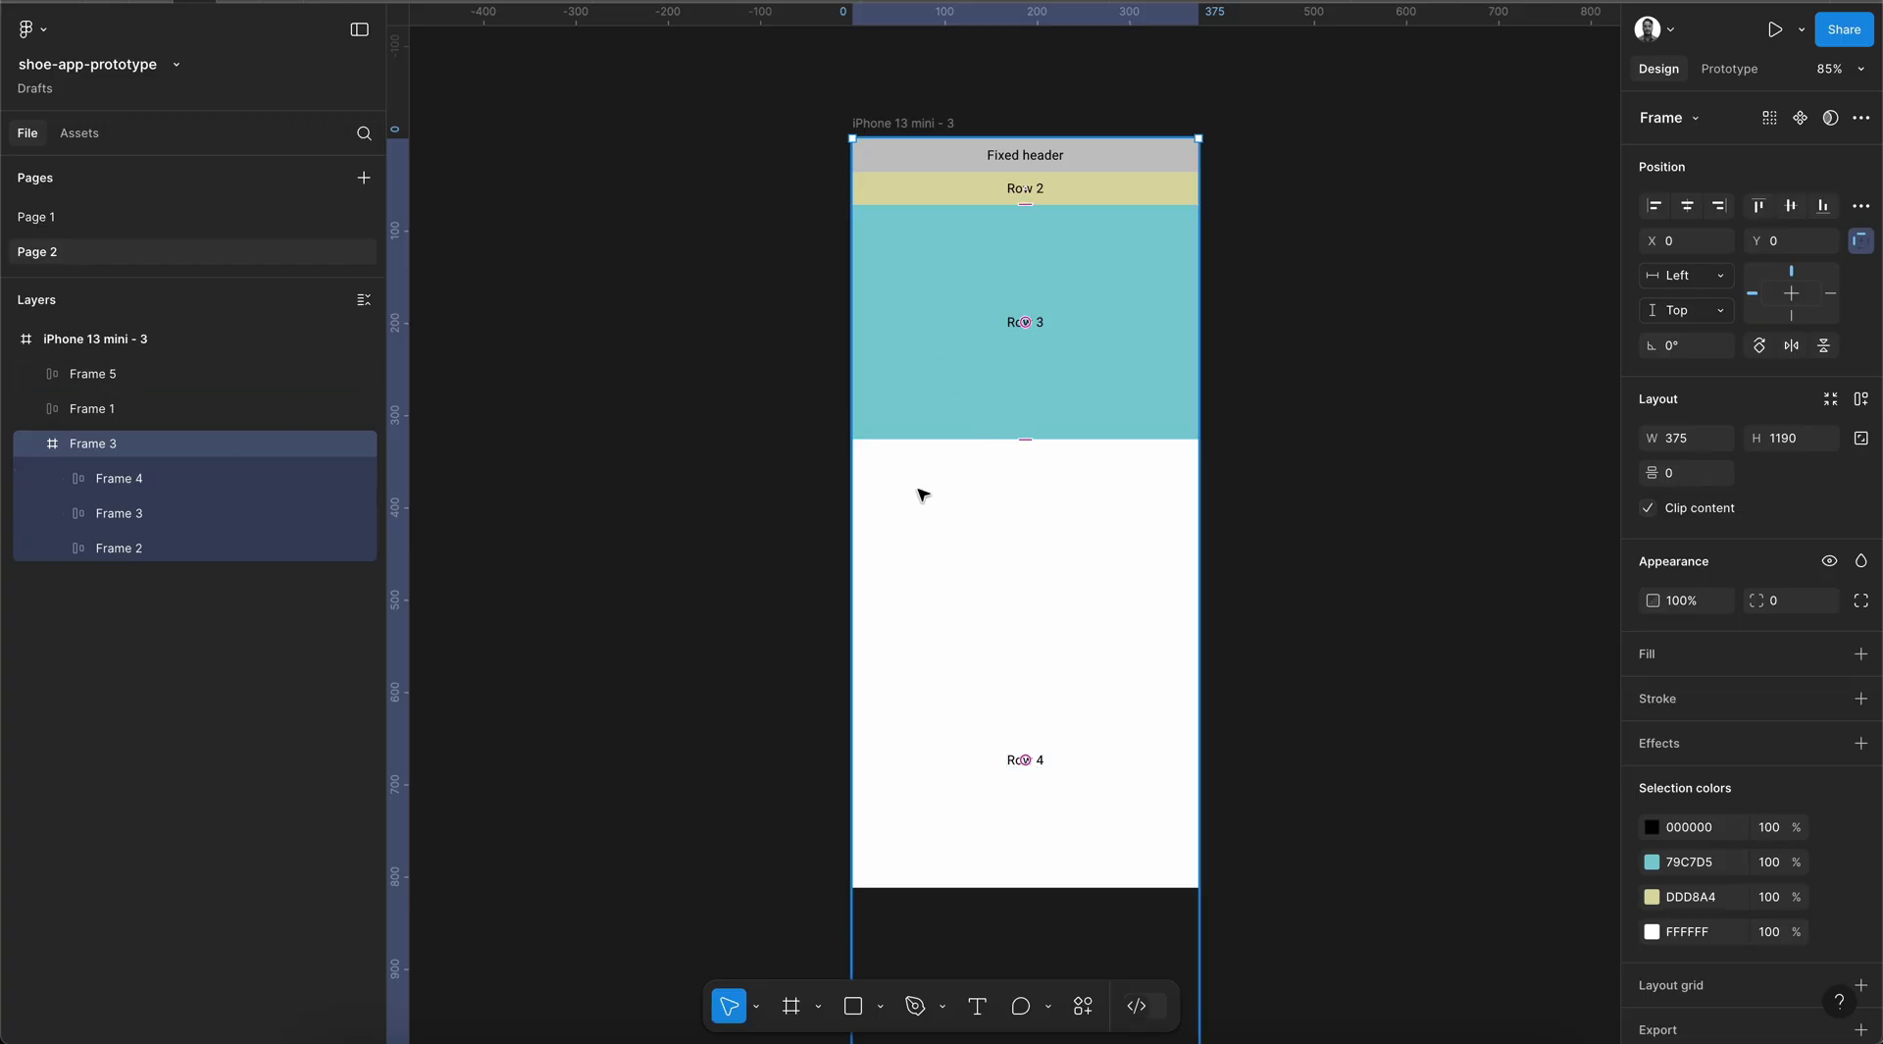
pyautogui.scroll(-3, 922, 493)
pyautogui.scroll(-5, 921, 493)
pyautogui.scroll(3, 921, 493)
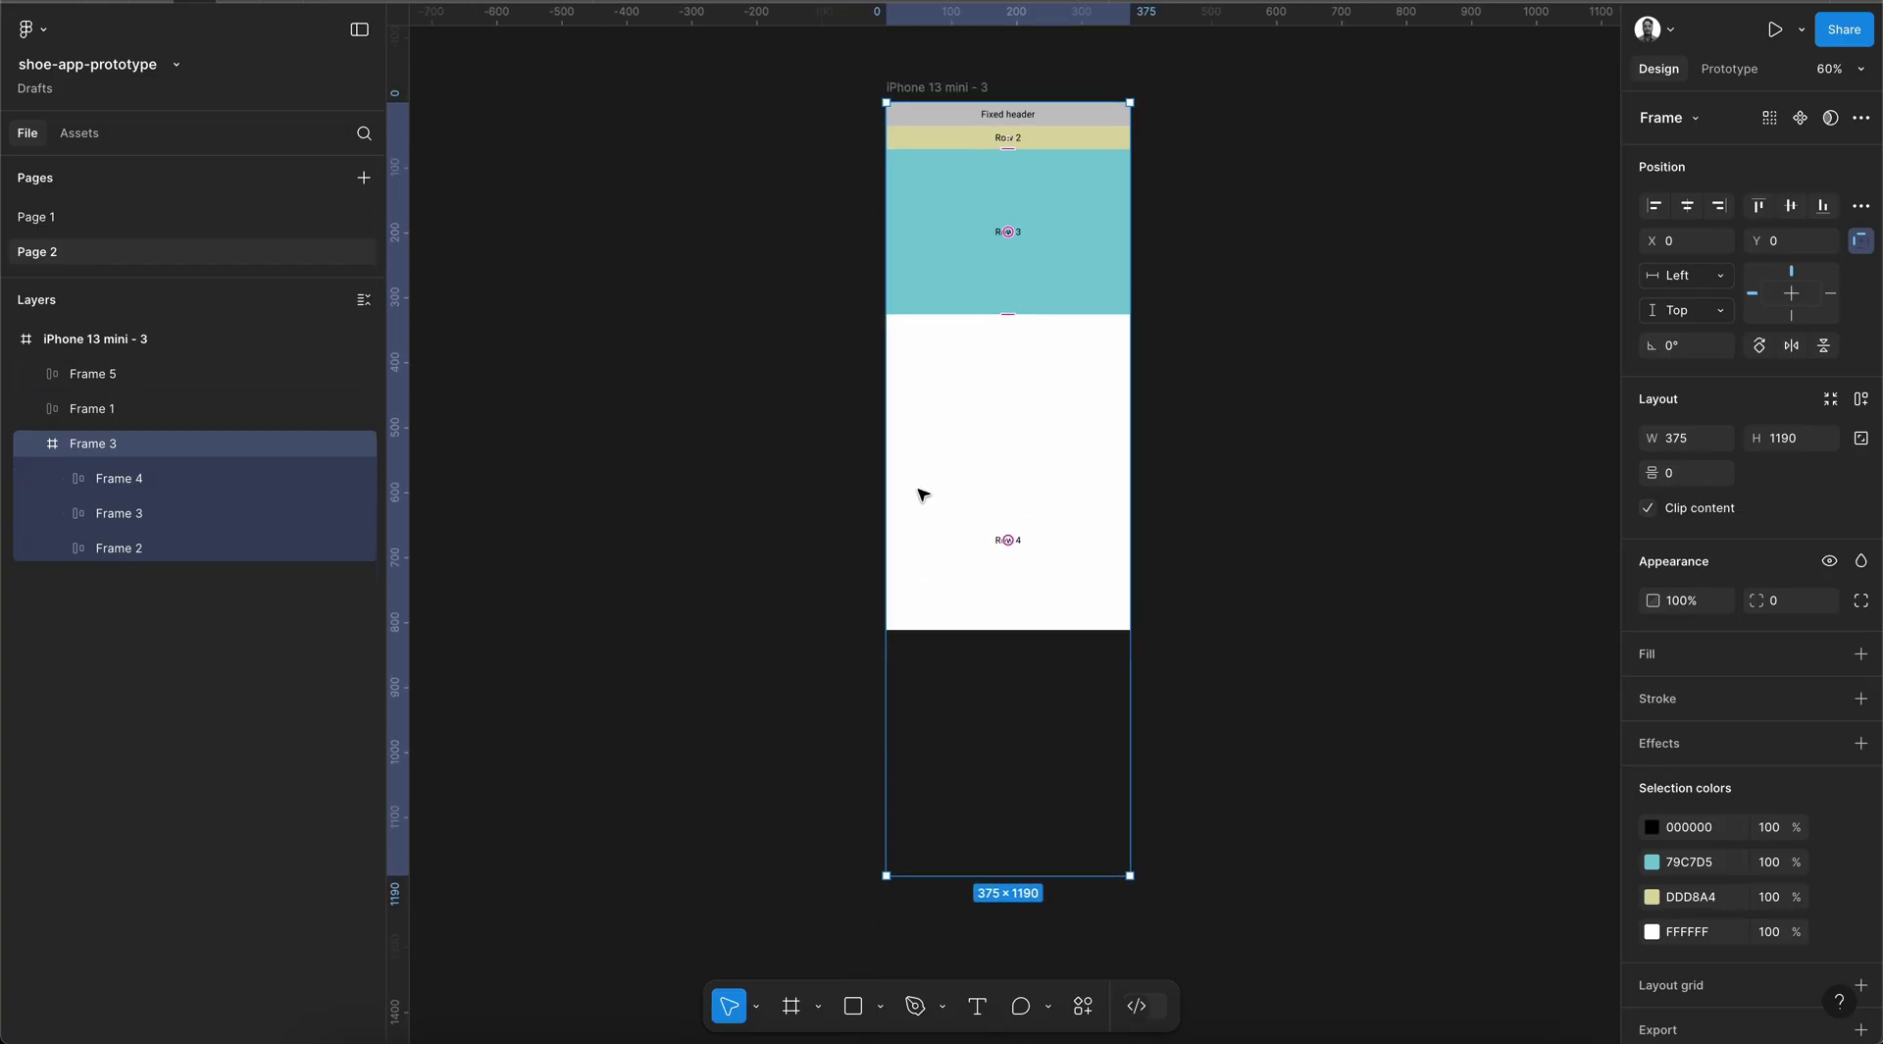
pyautogui.moveTo(1059, 903); pyautogui.dragTo(1046, 653)
pyautogui.scroll(2, 1045, 654)
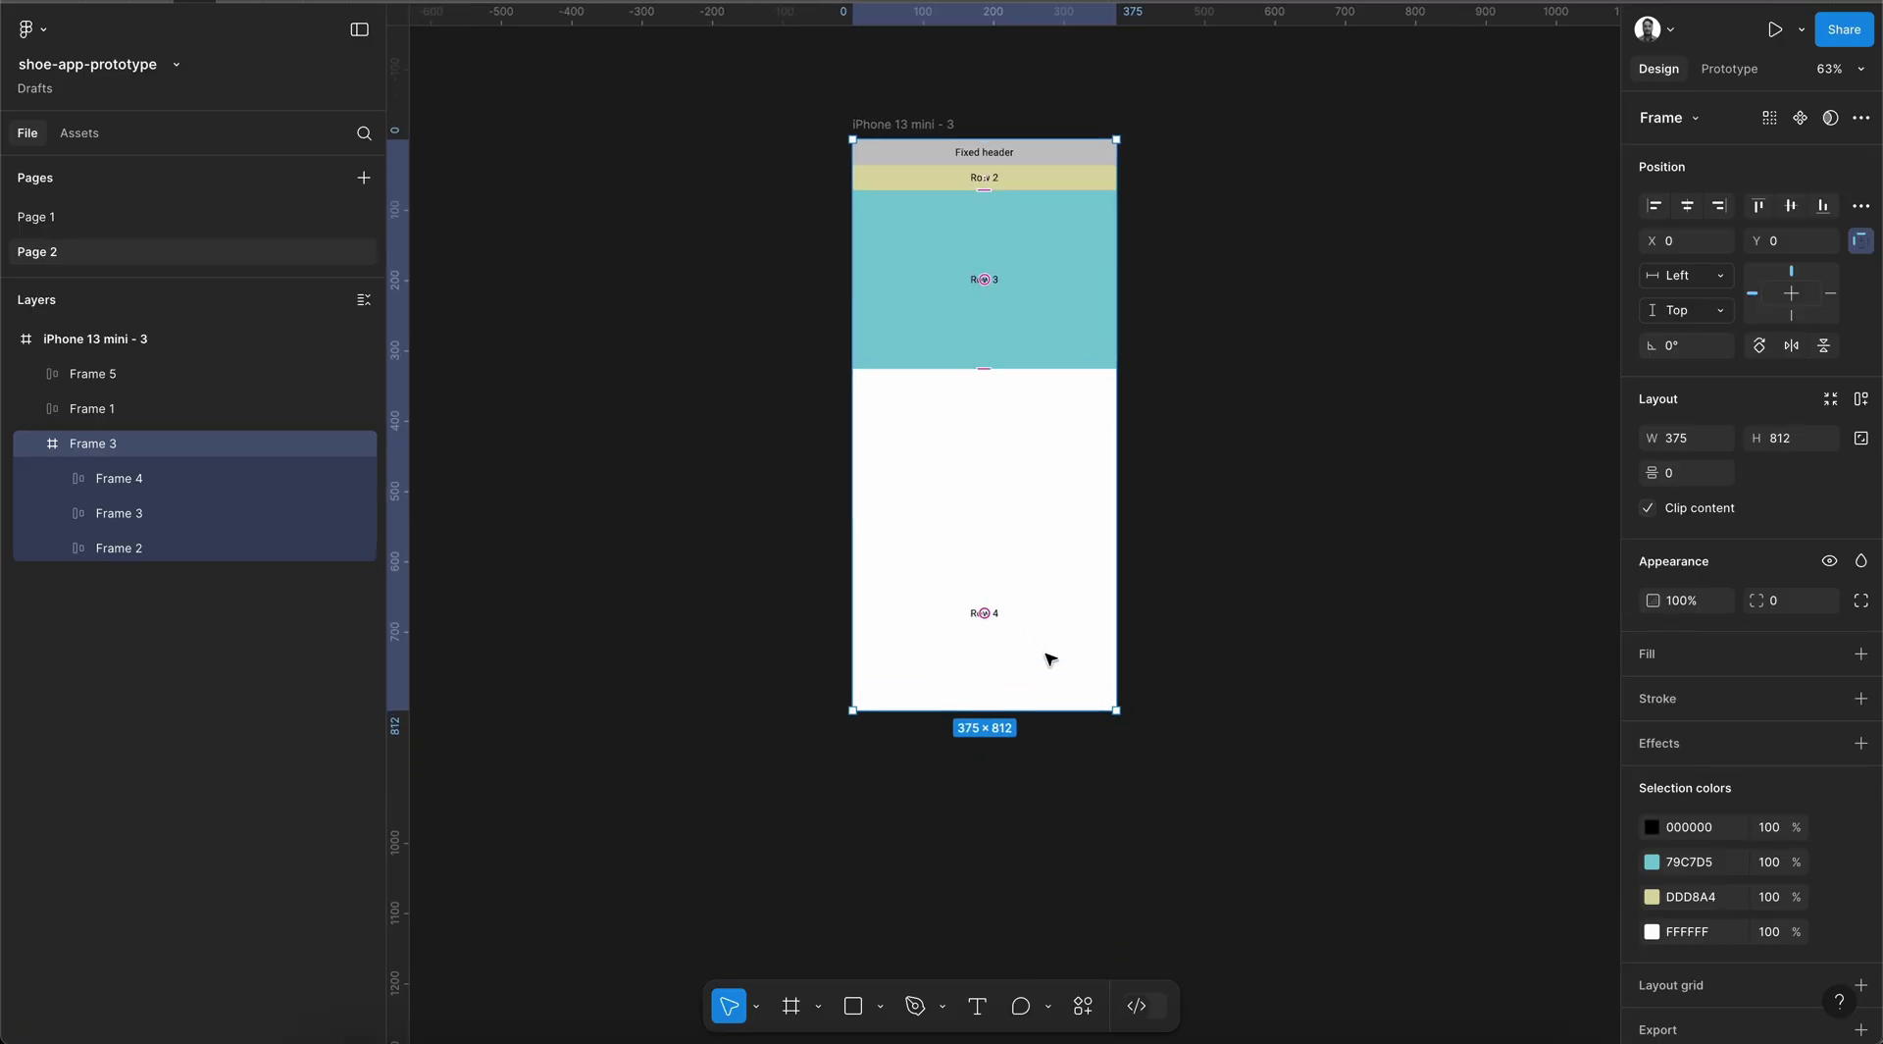
# Enable overflow scrolling for Frame 3 in its prototype scroll behavior and return to its design properties
pyautogui.click(1729, 69)
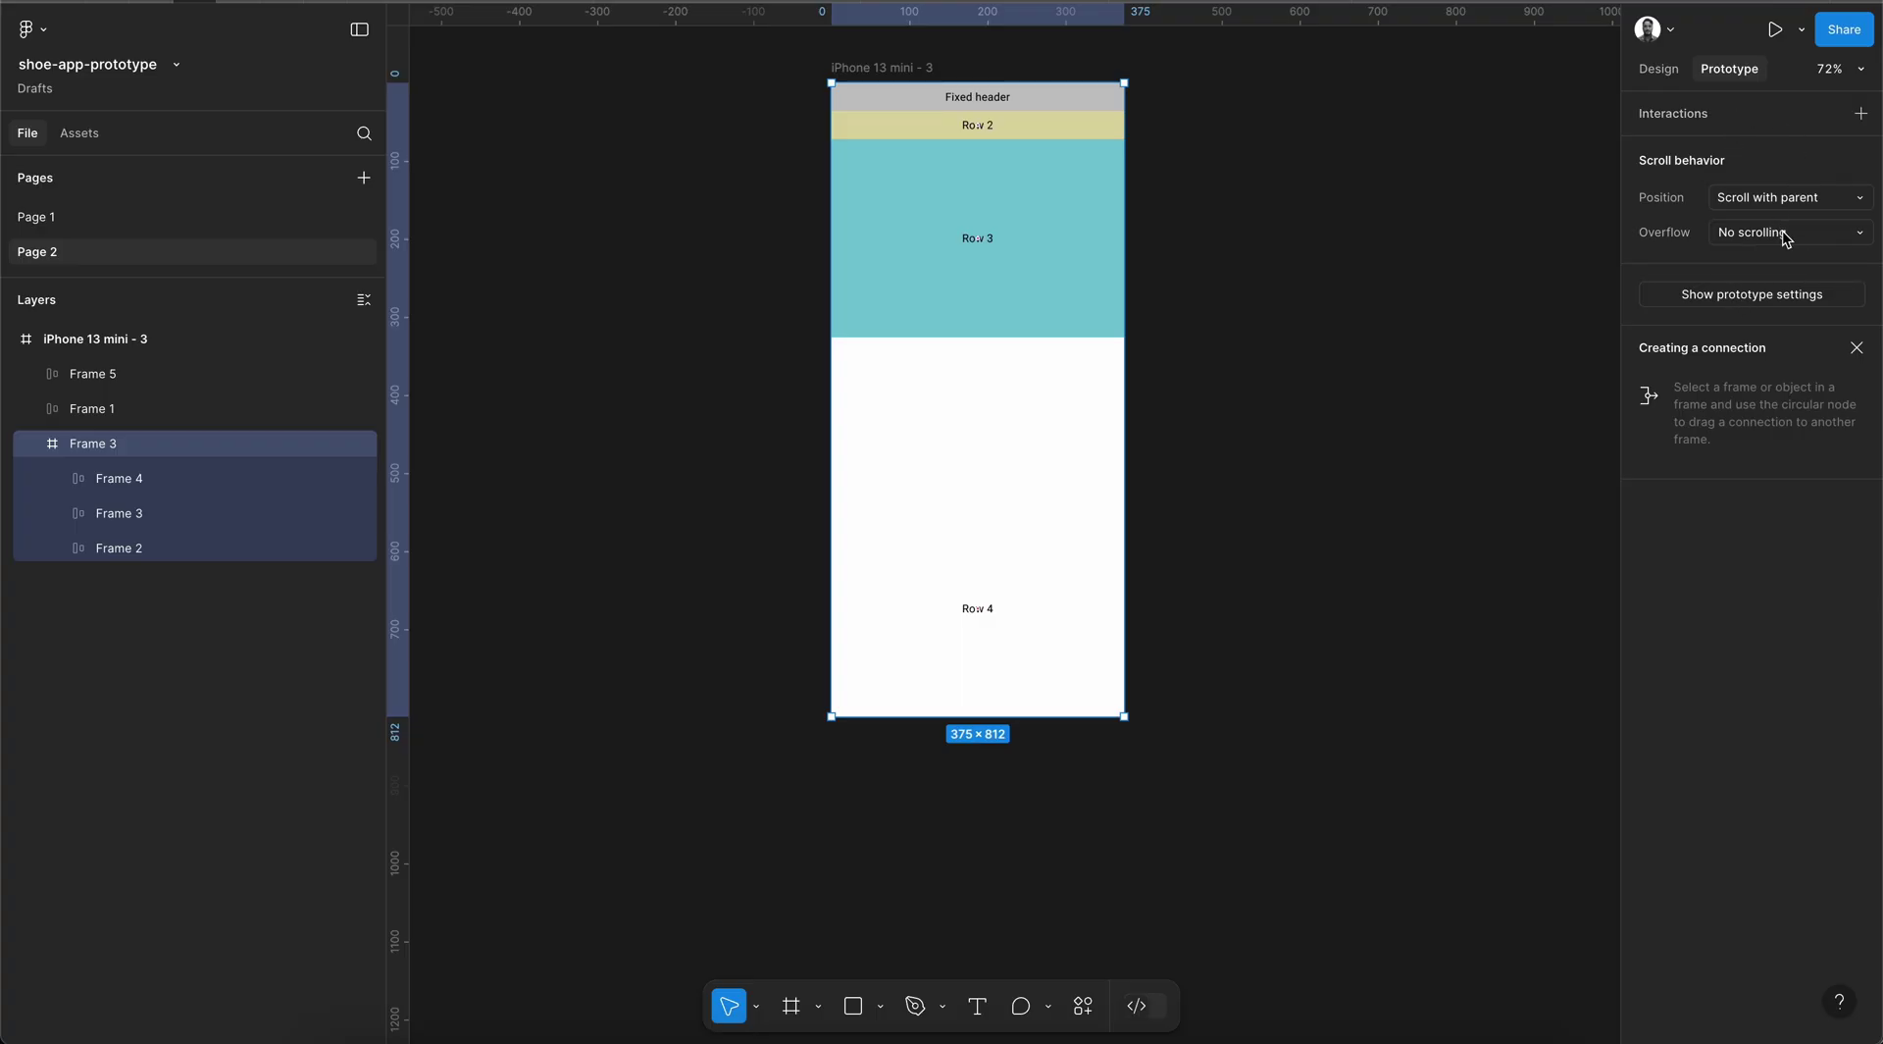
pyautogui.click(1785, 239)
pyautogui.click(1773, 285)
pyautogui.click(1666, 67)
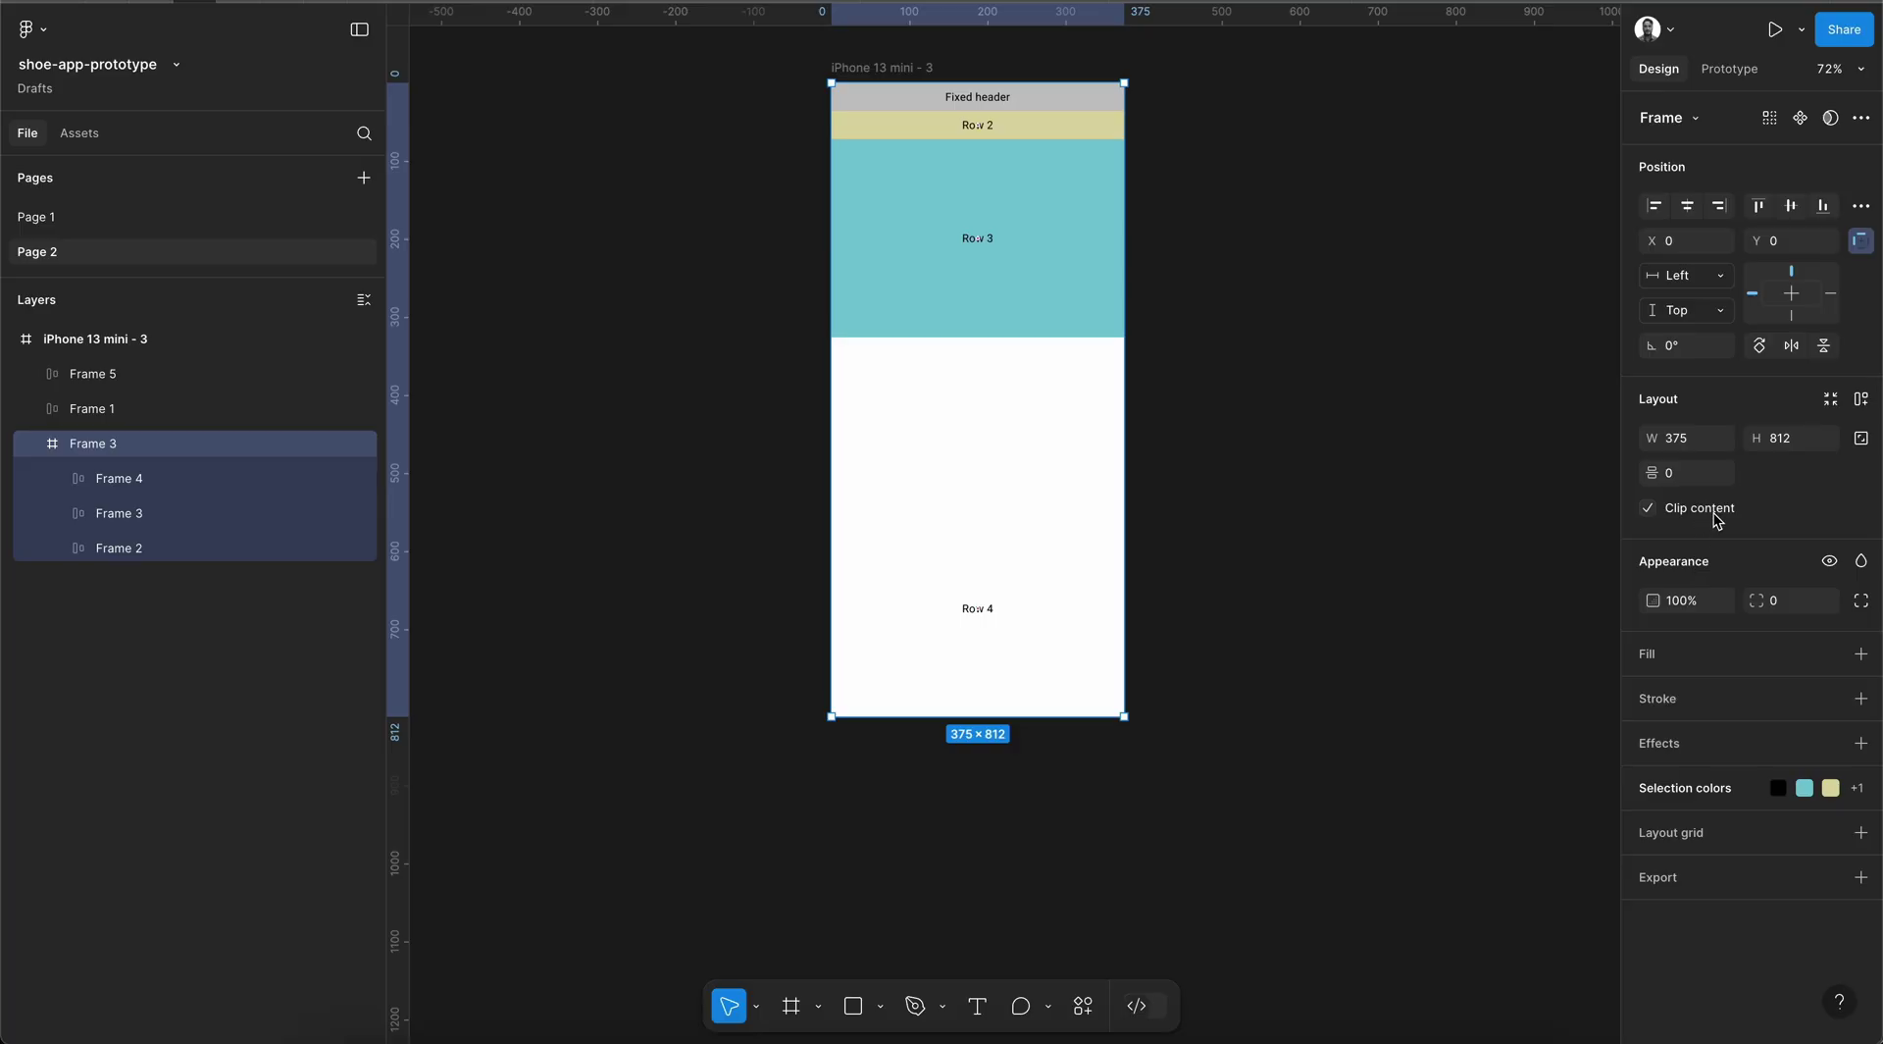
pyautogui.scroll(1, 1324, 412)
pyautogui.hscroll(-1, 1324, 412)
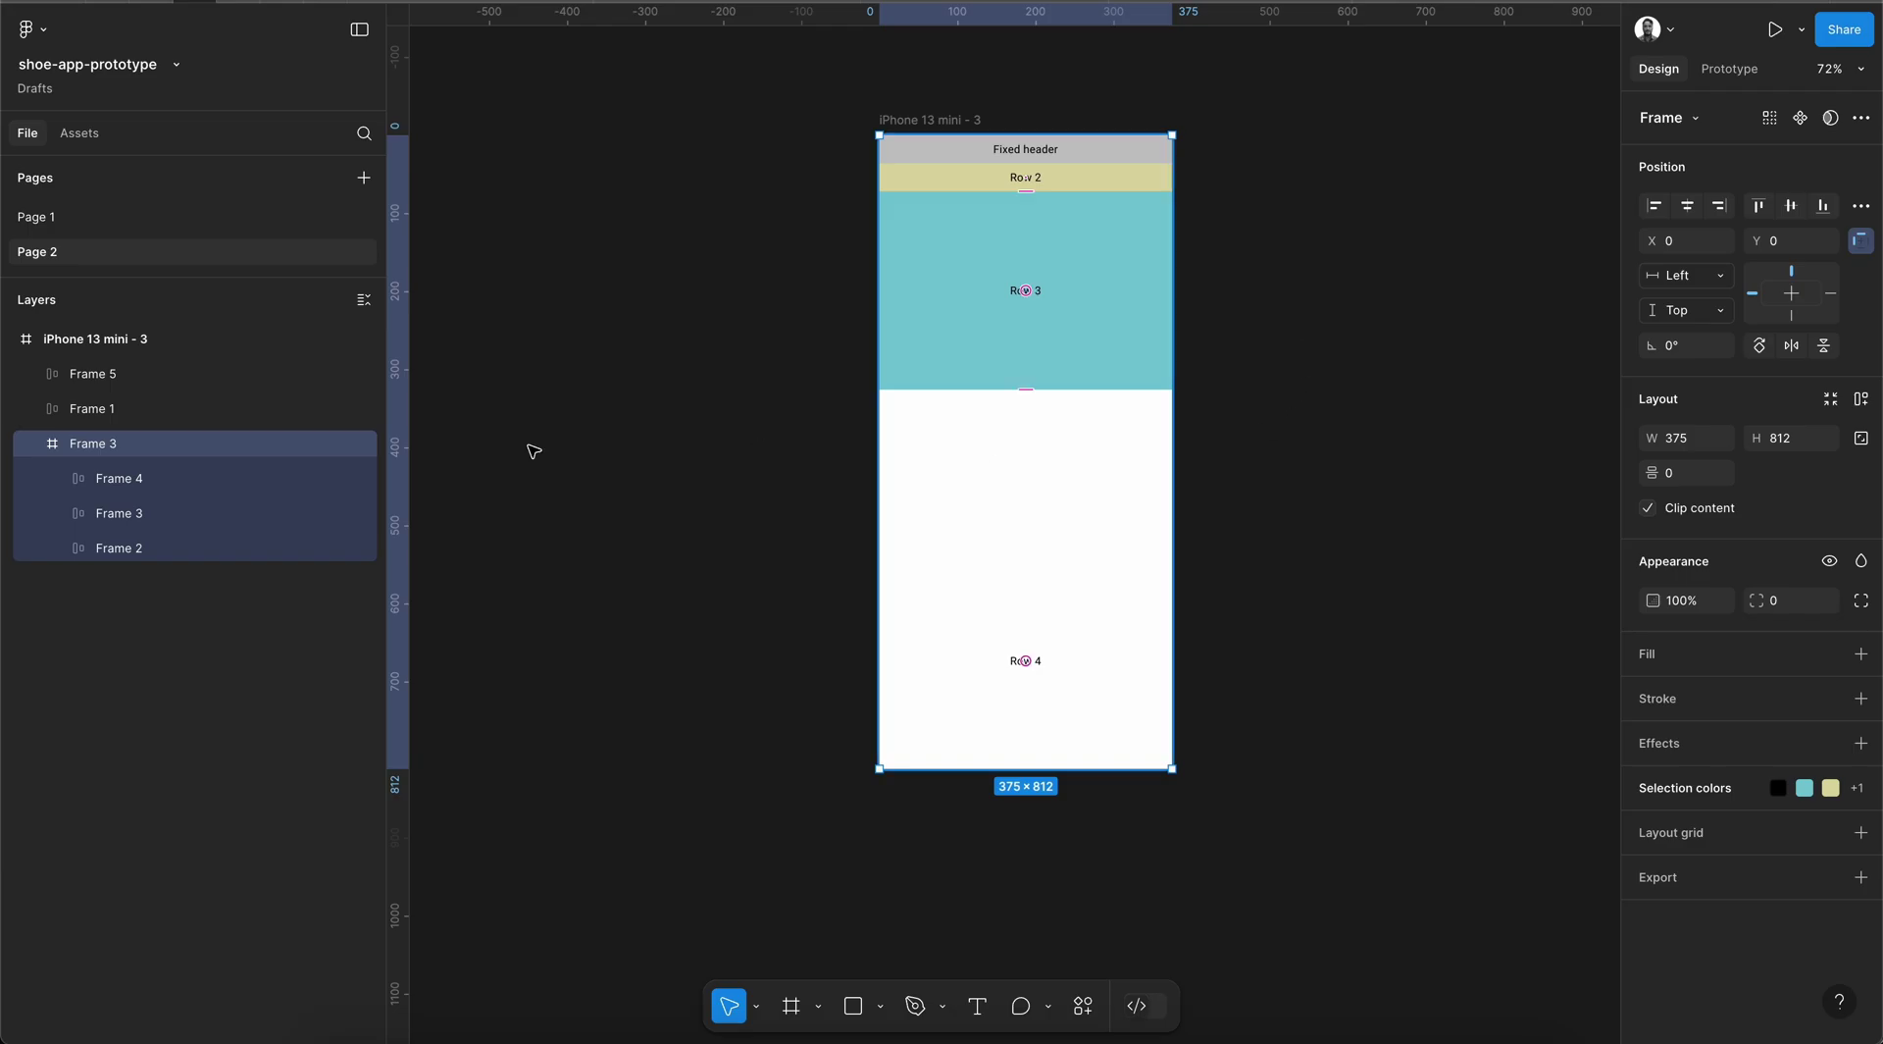
# Set the scroll behavior position of Frame 1, the header, to Fixed (stay in place) and return to its design properties
pyautogui.click(116, 407)
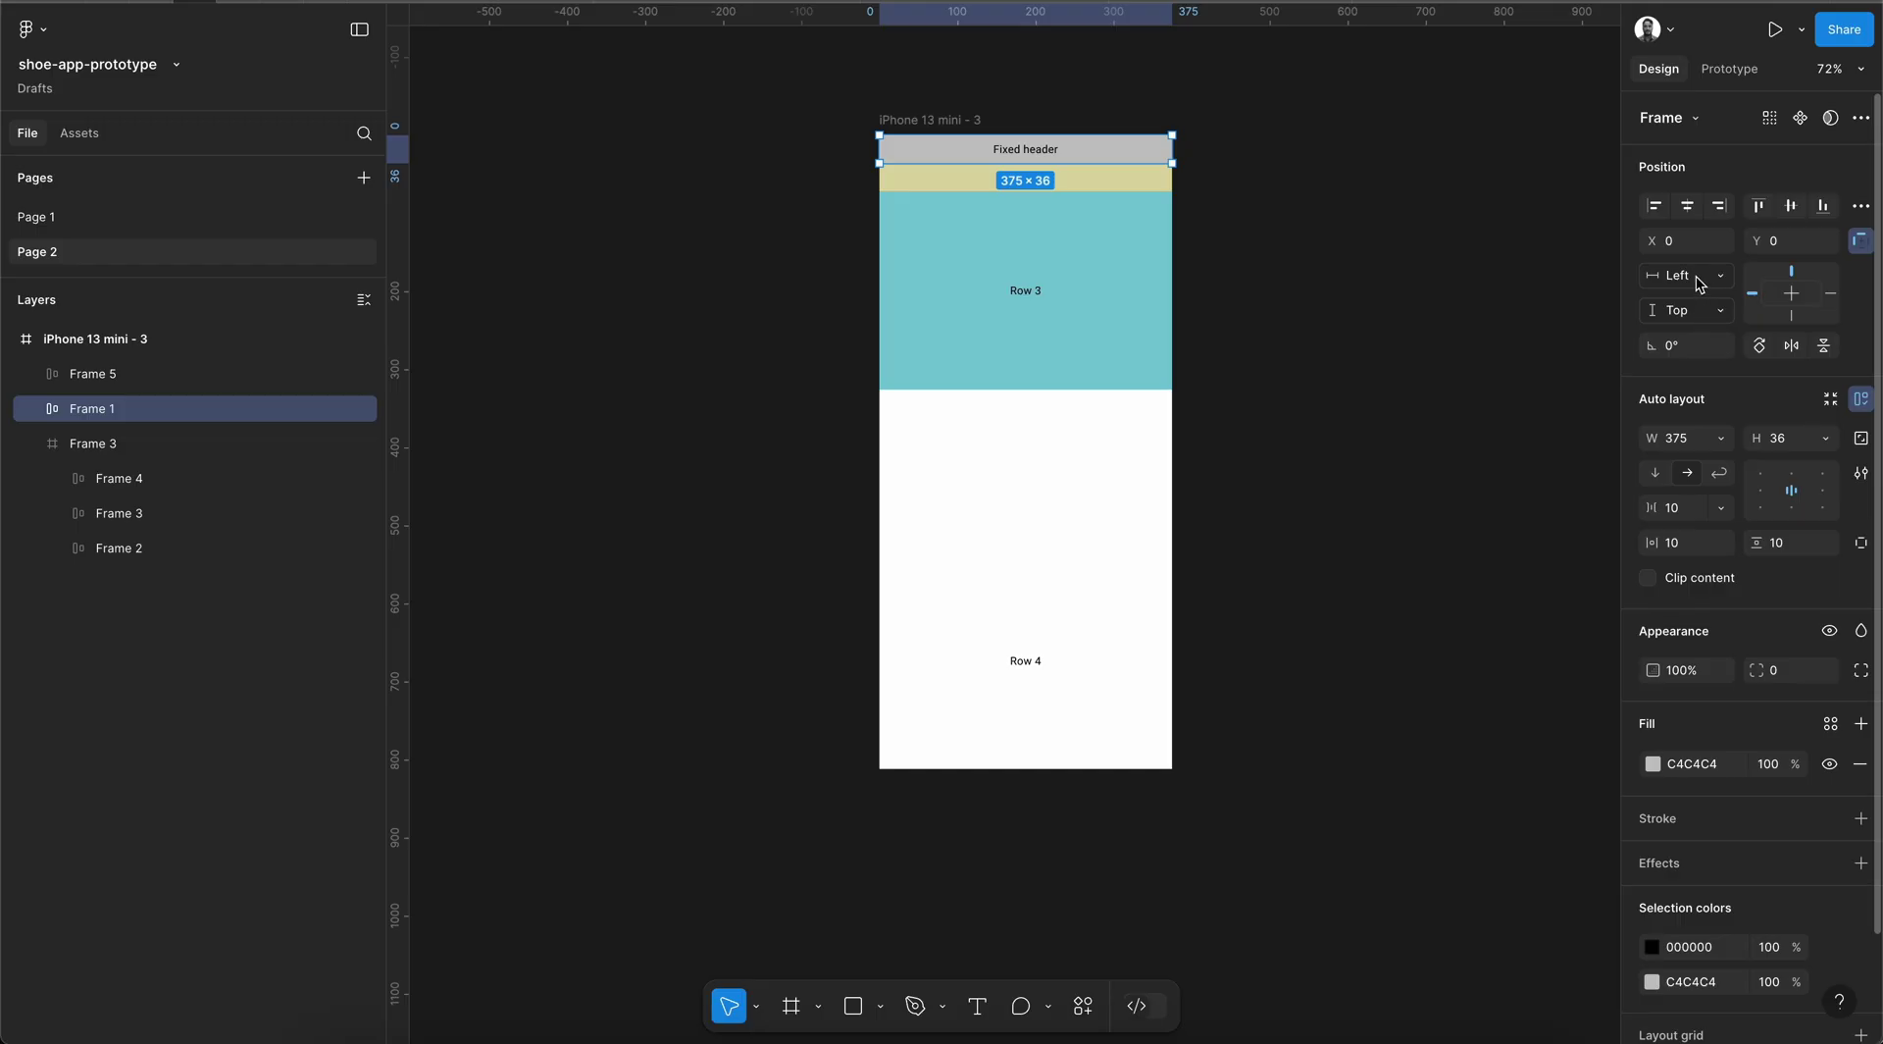
pyautogui.click(1762, 215)
pyautogui.click(1729, 69)
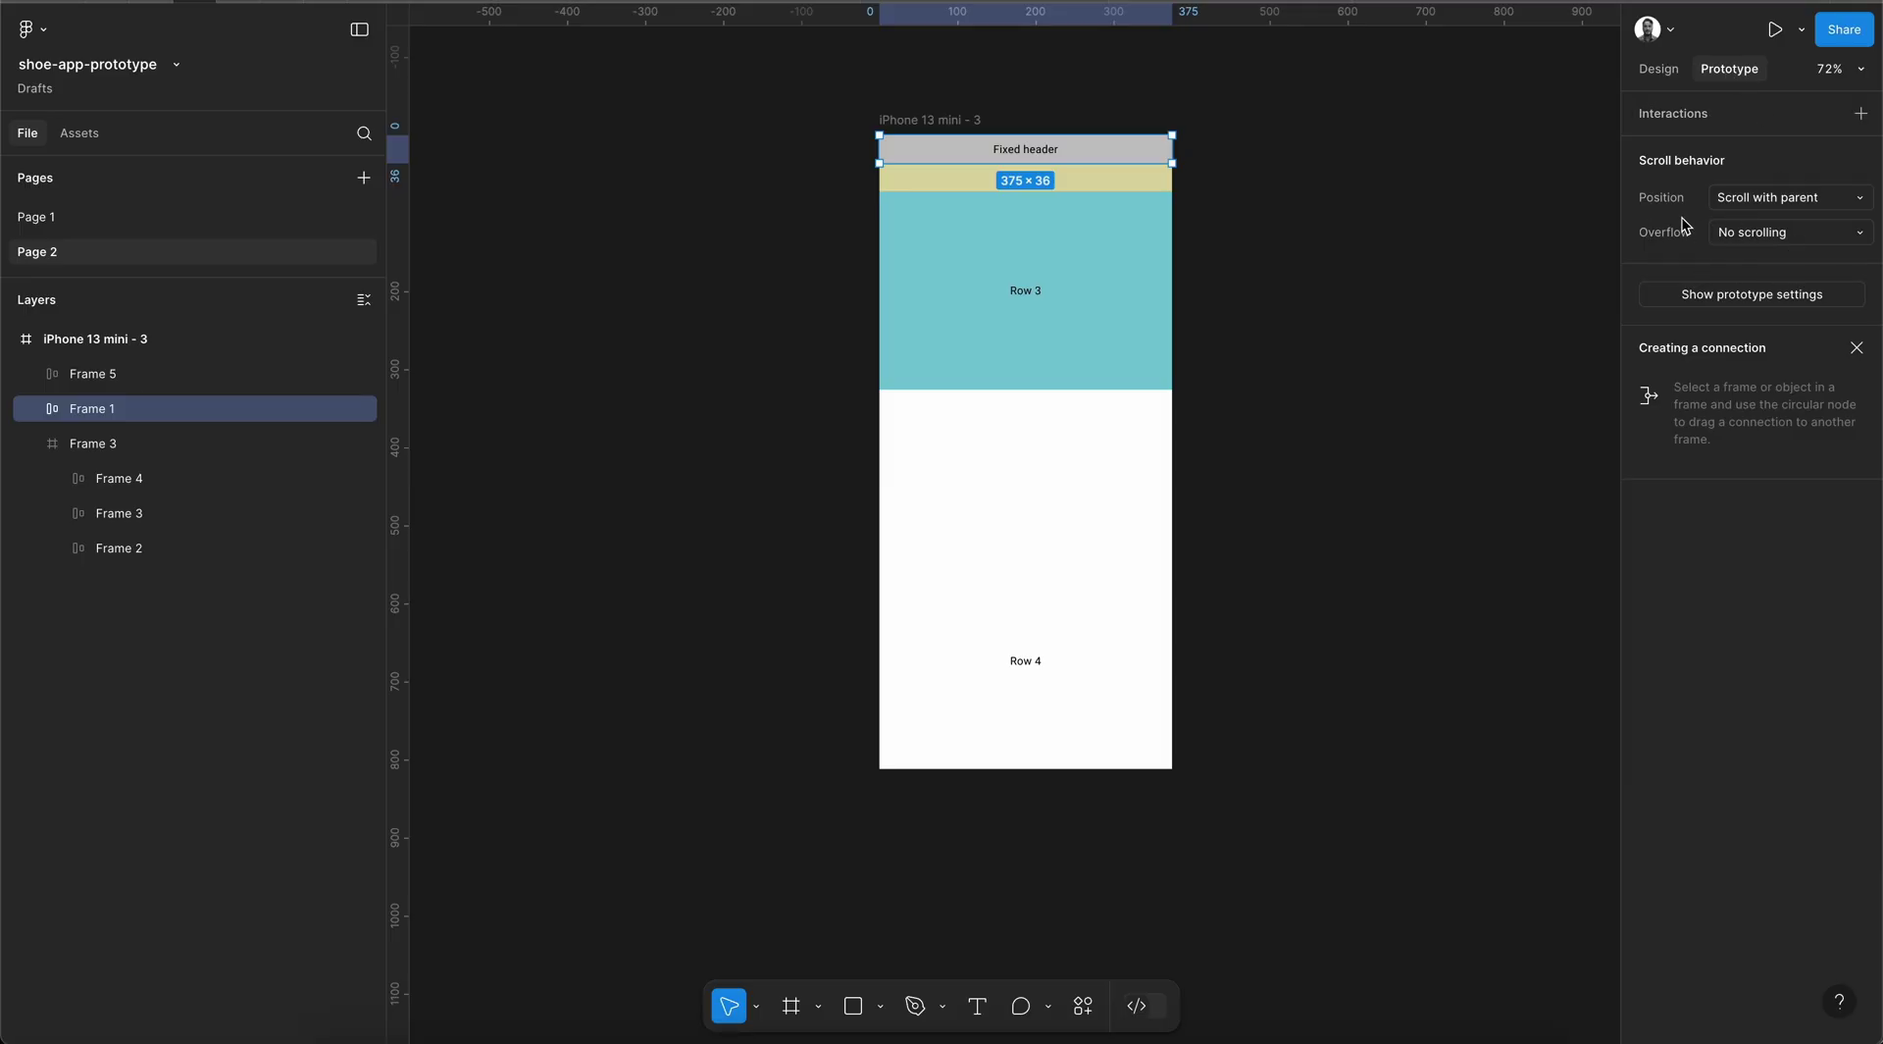
pyautogui.click(1791, 203)
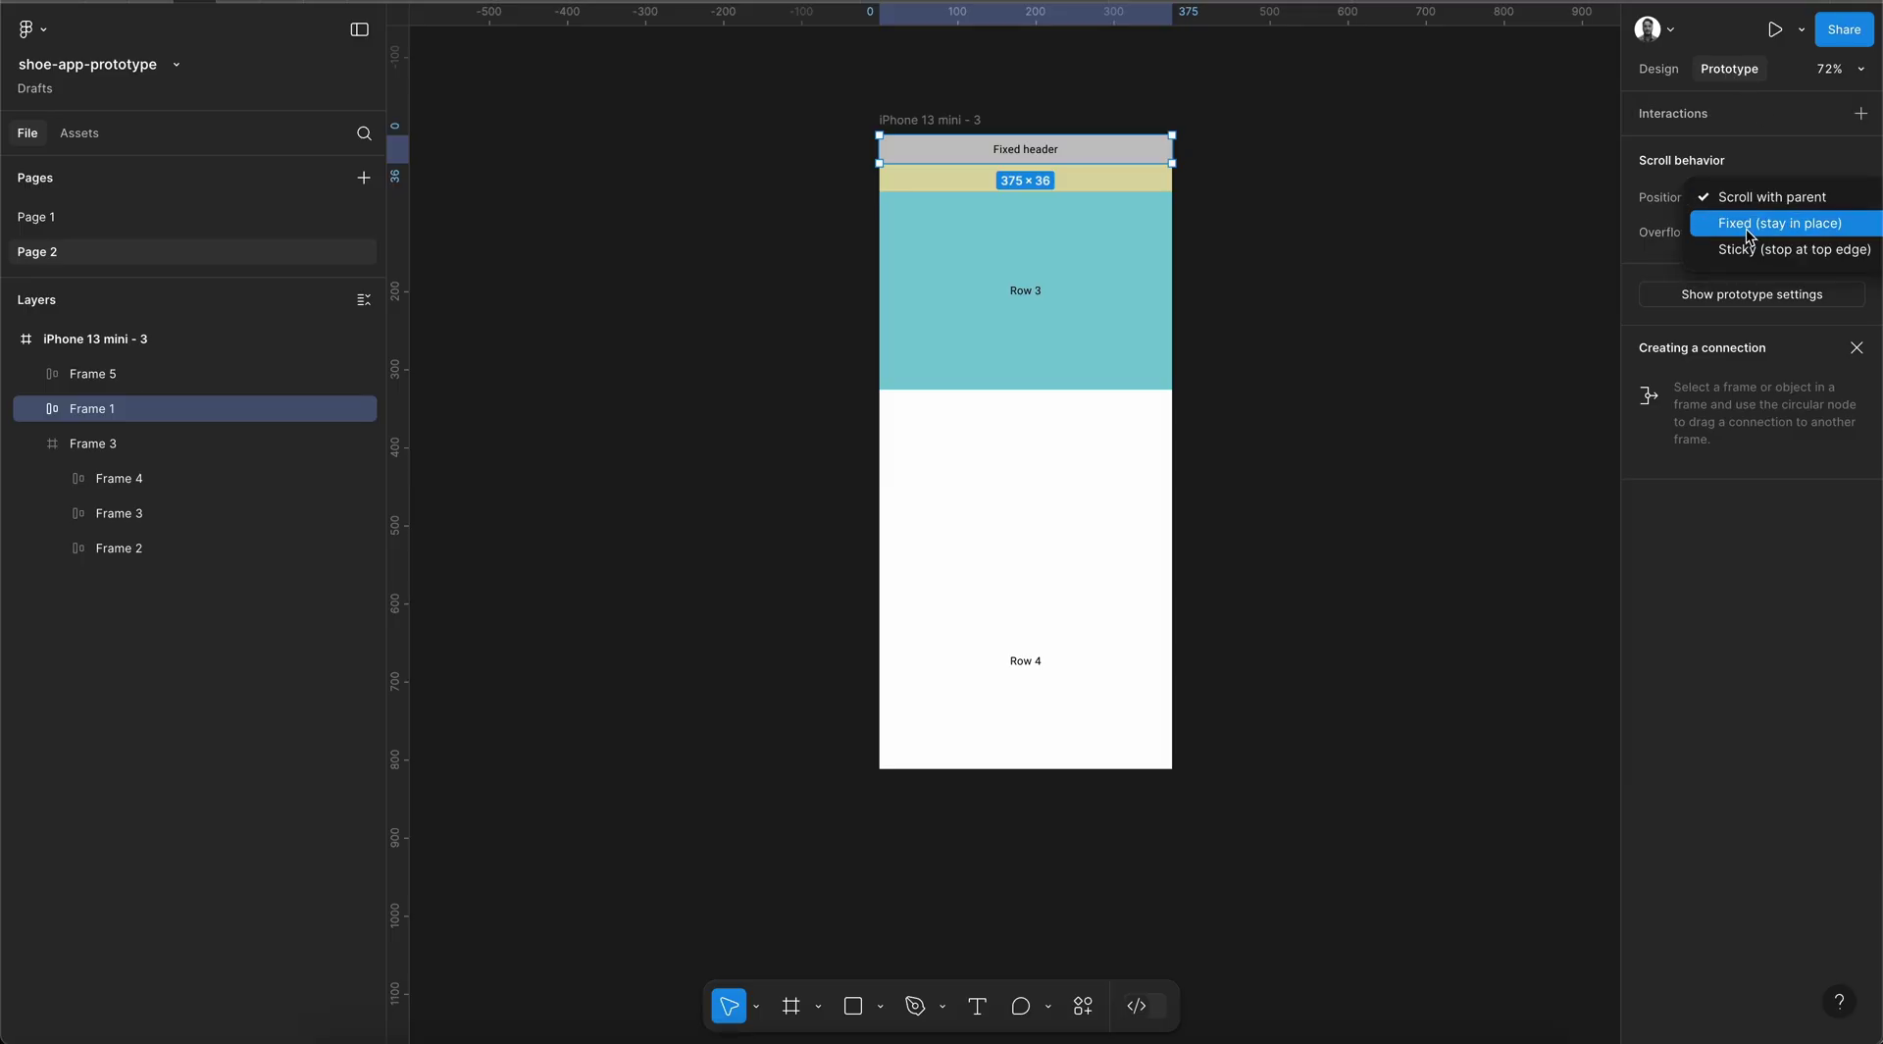
pyautogui.click(1746, 223)
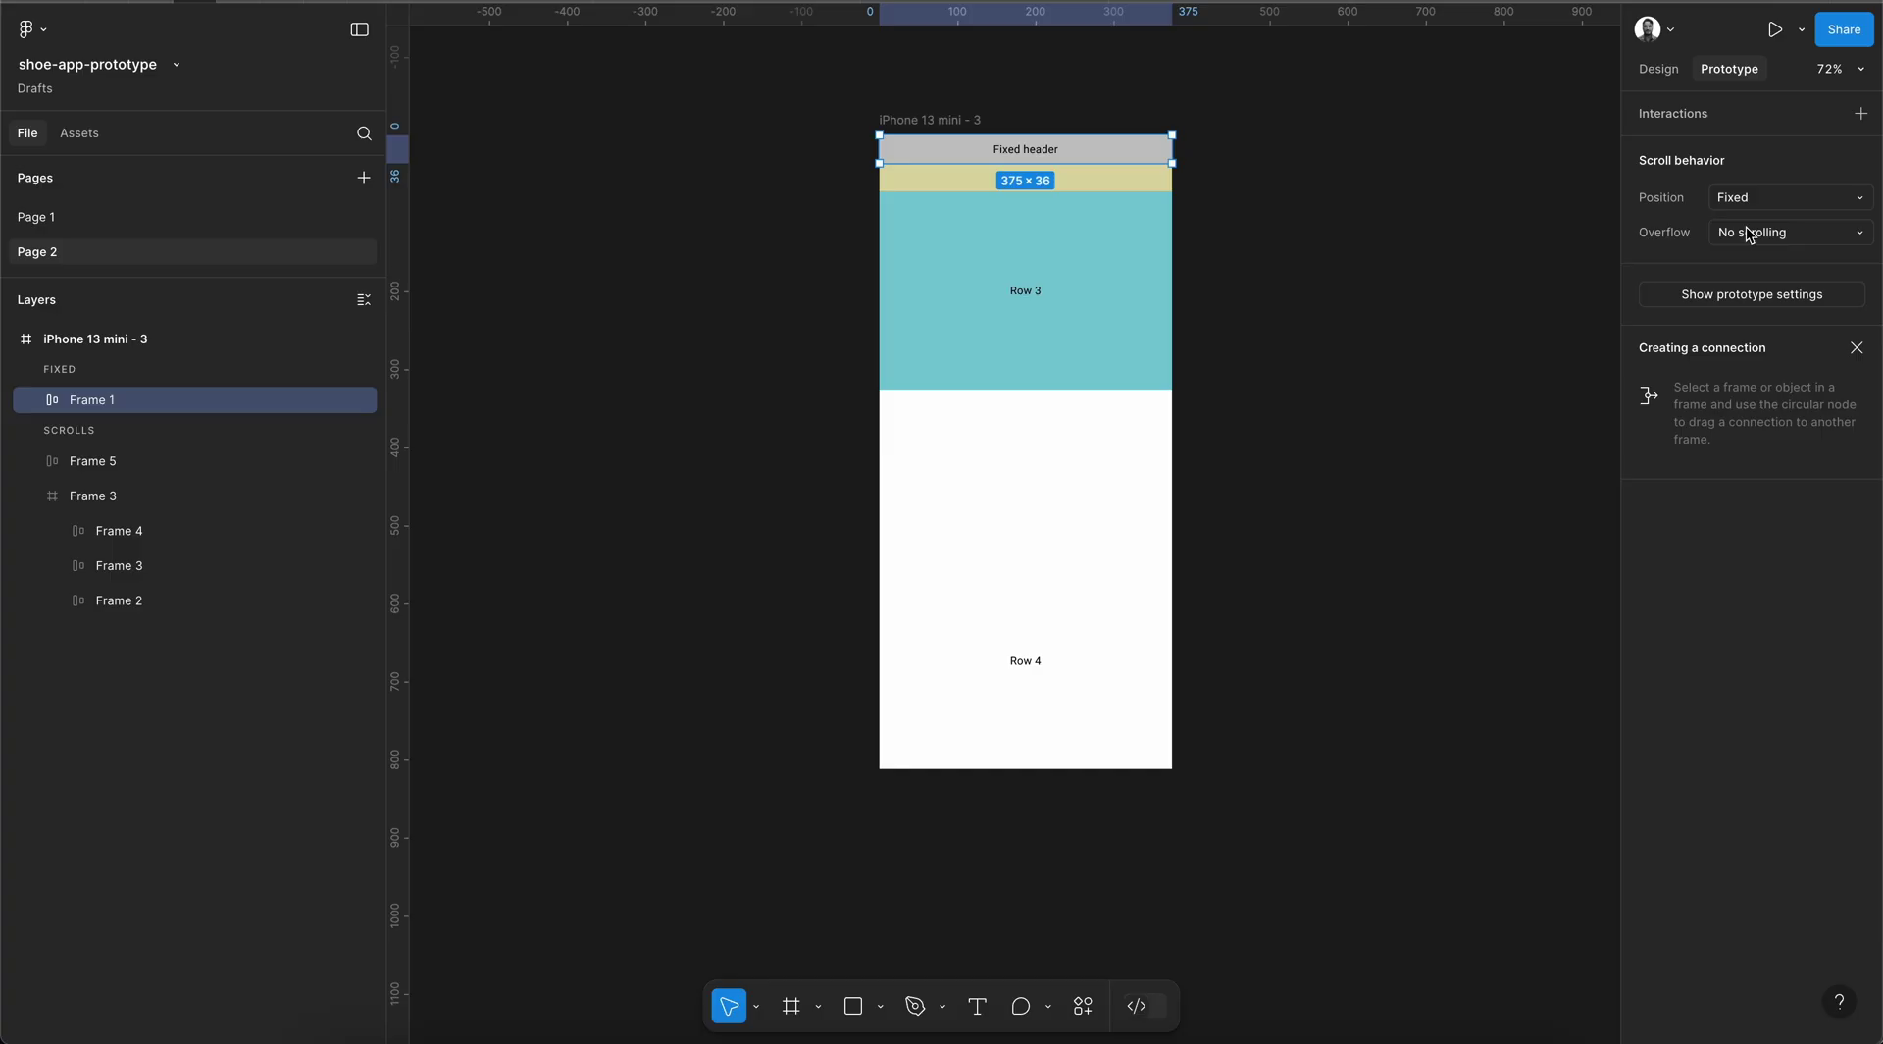
pyautogui.click(1772, 200)
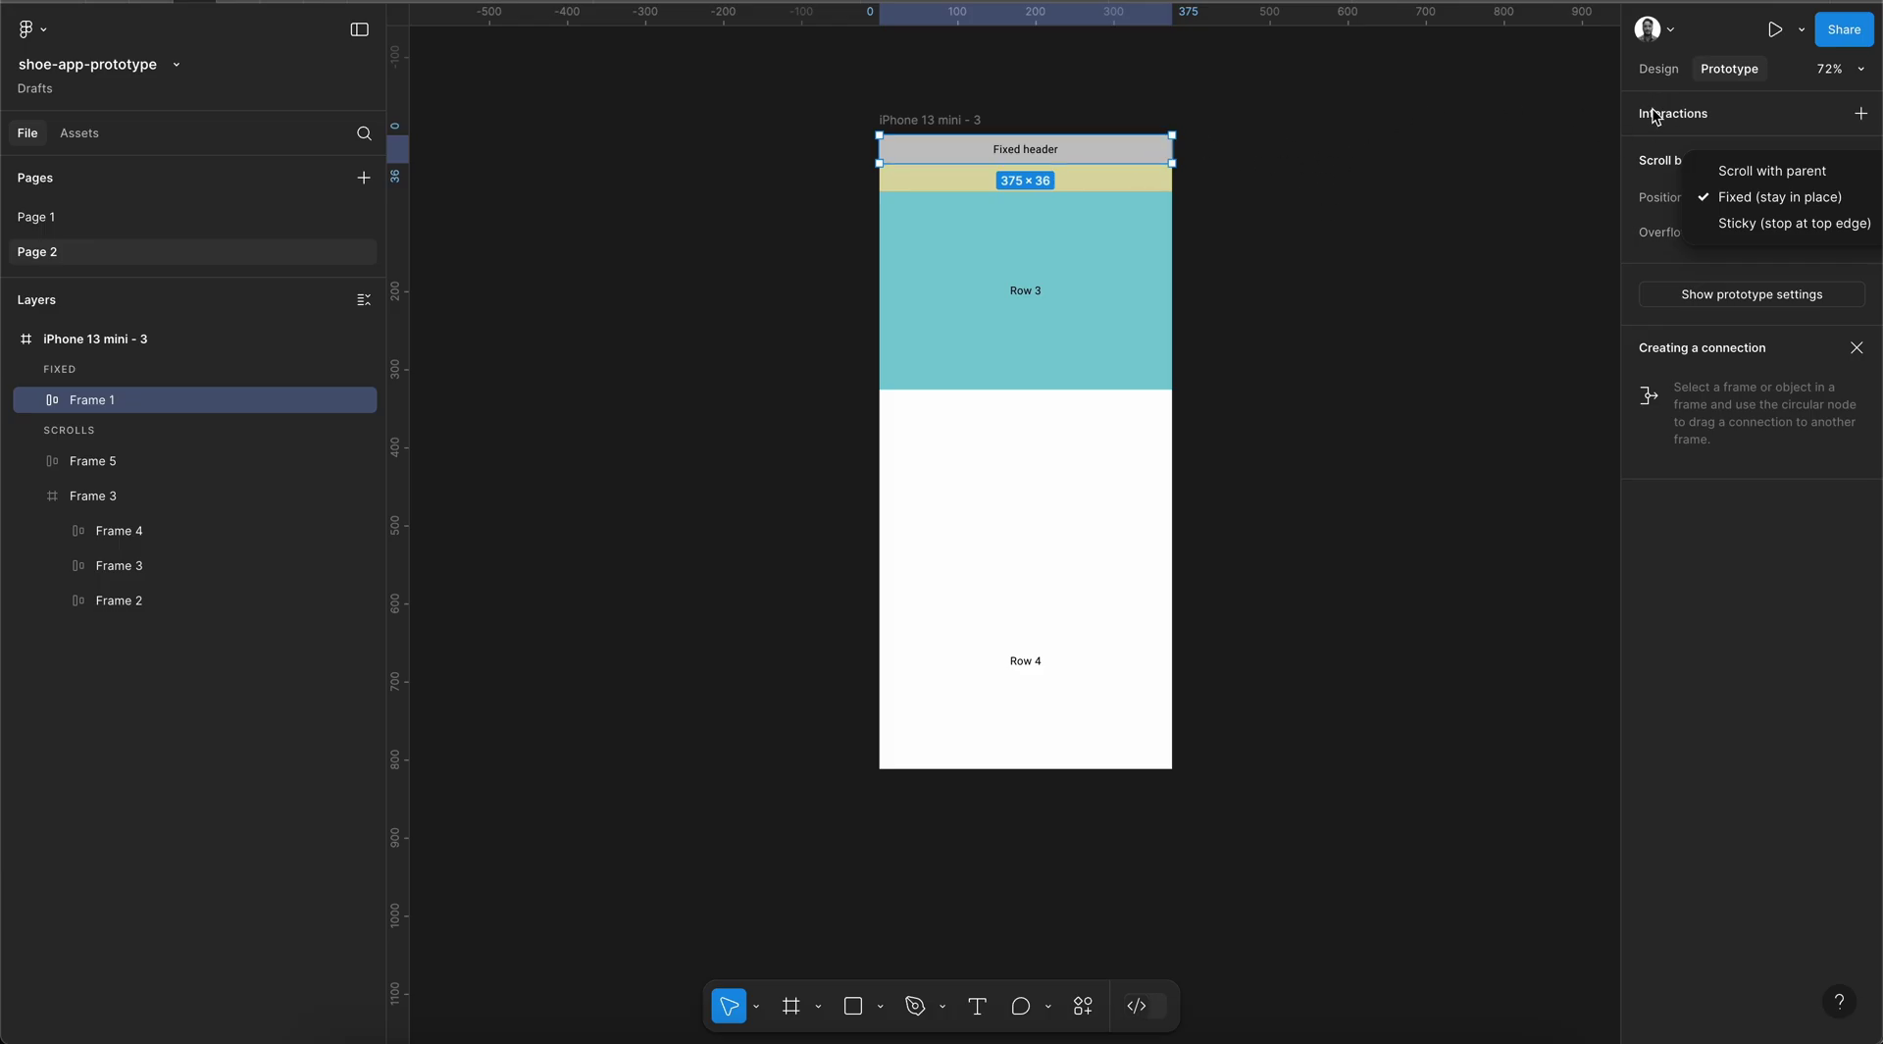
pyautogui.click(1744, 199)
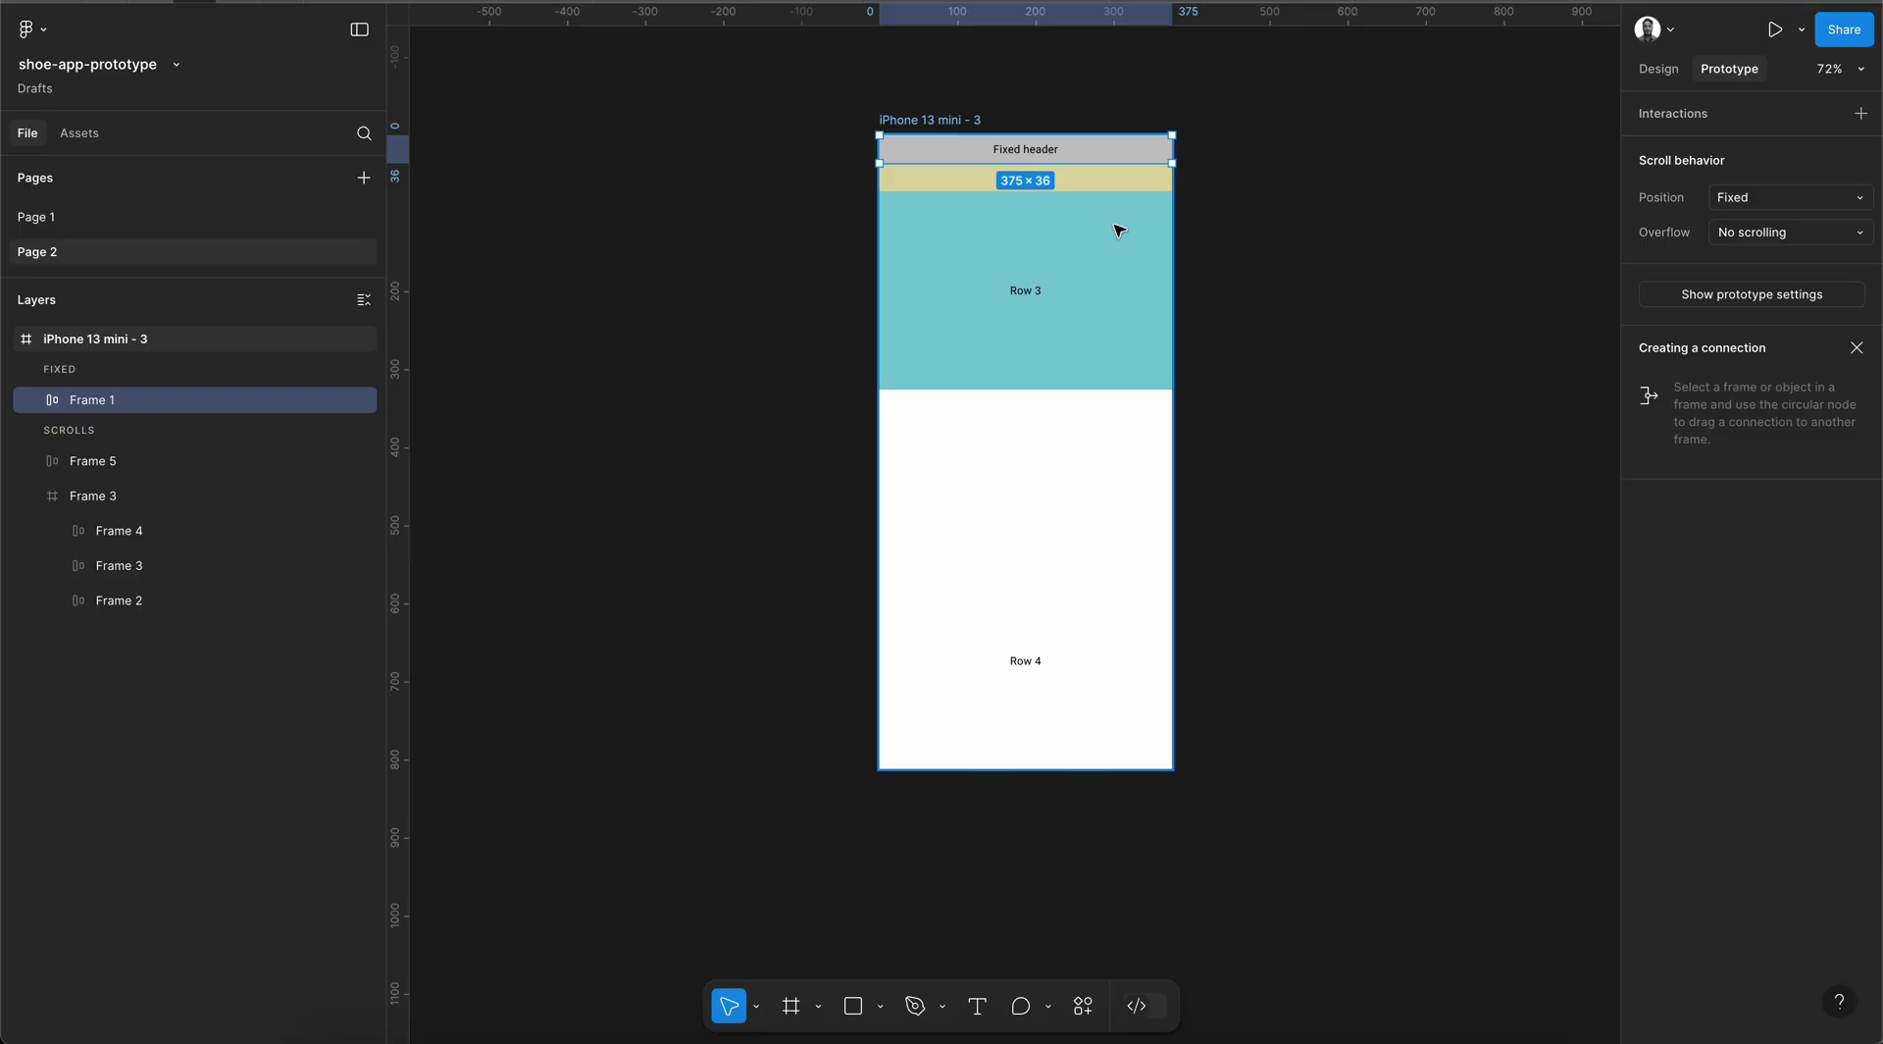
pyautogui.click(1657, 69)
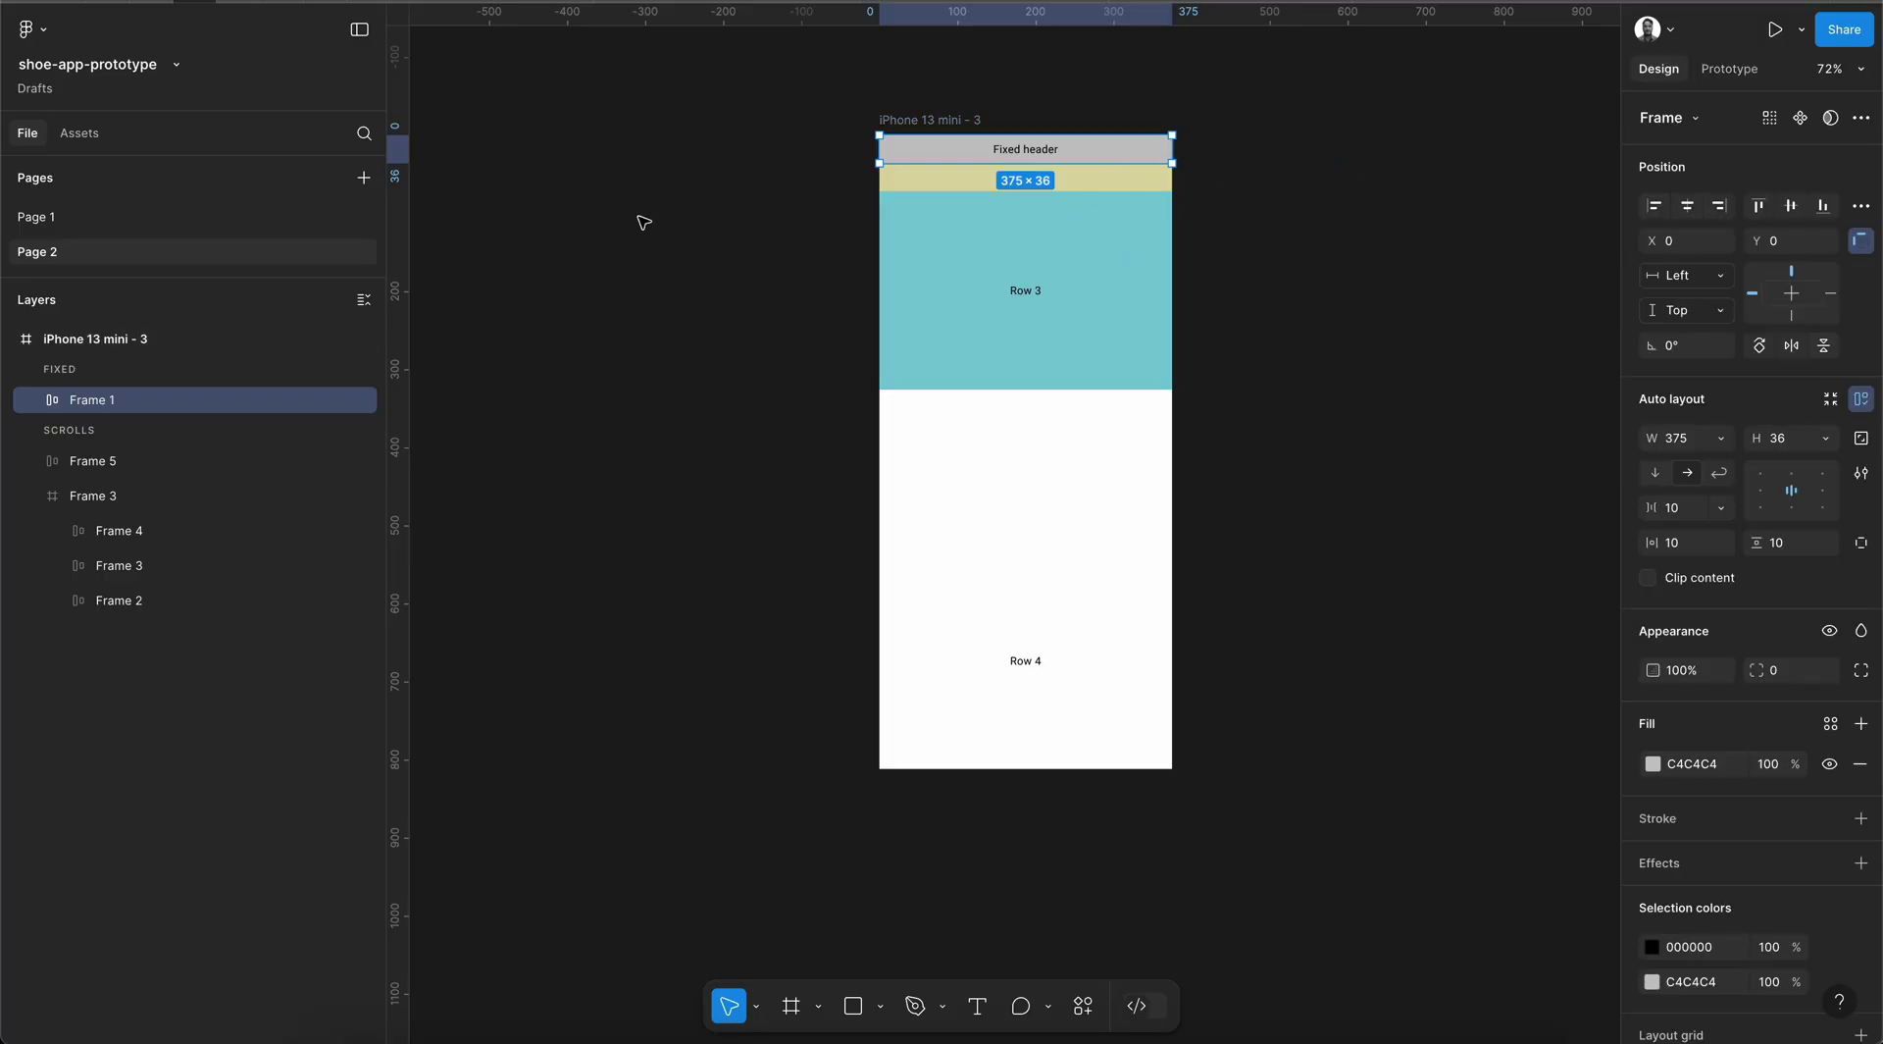
# Set Frame 5's vertical constraint to Bottom and align it to the bottom edge of the iPhone 13 mini - 3 frame
pyautogui.click(114, 463)
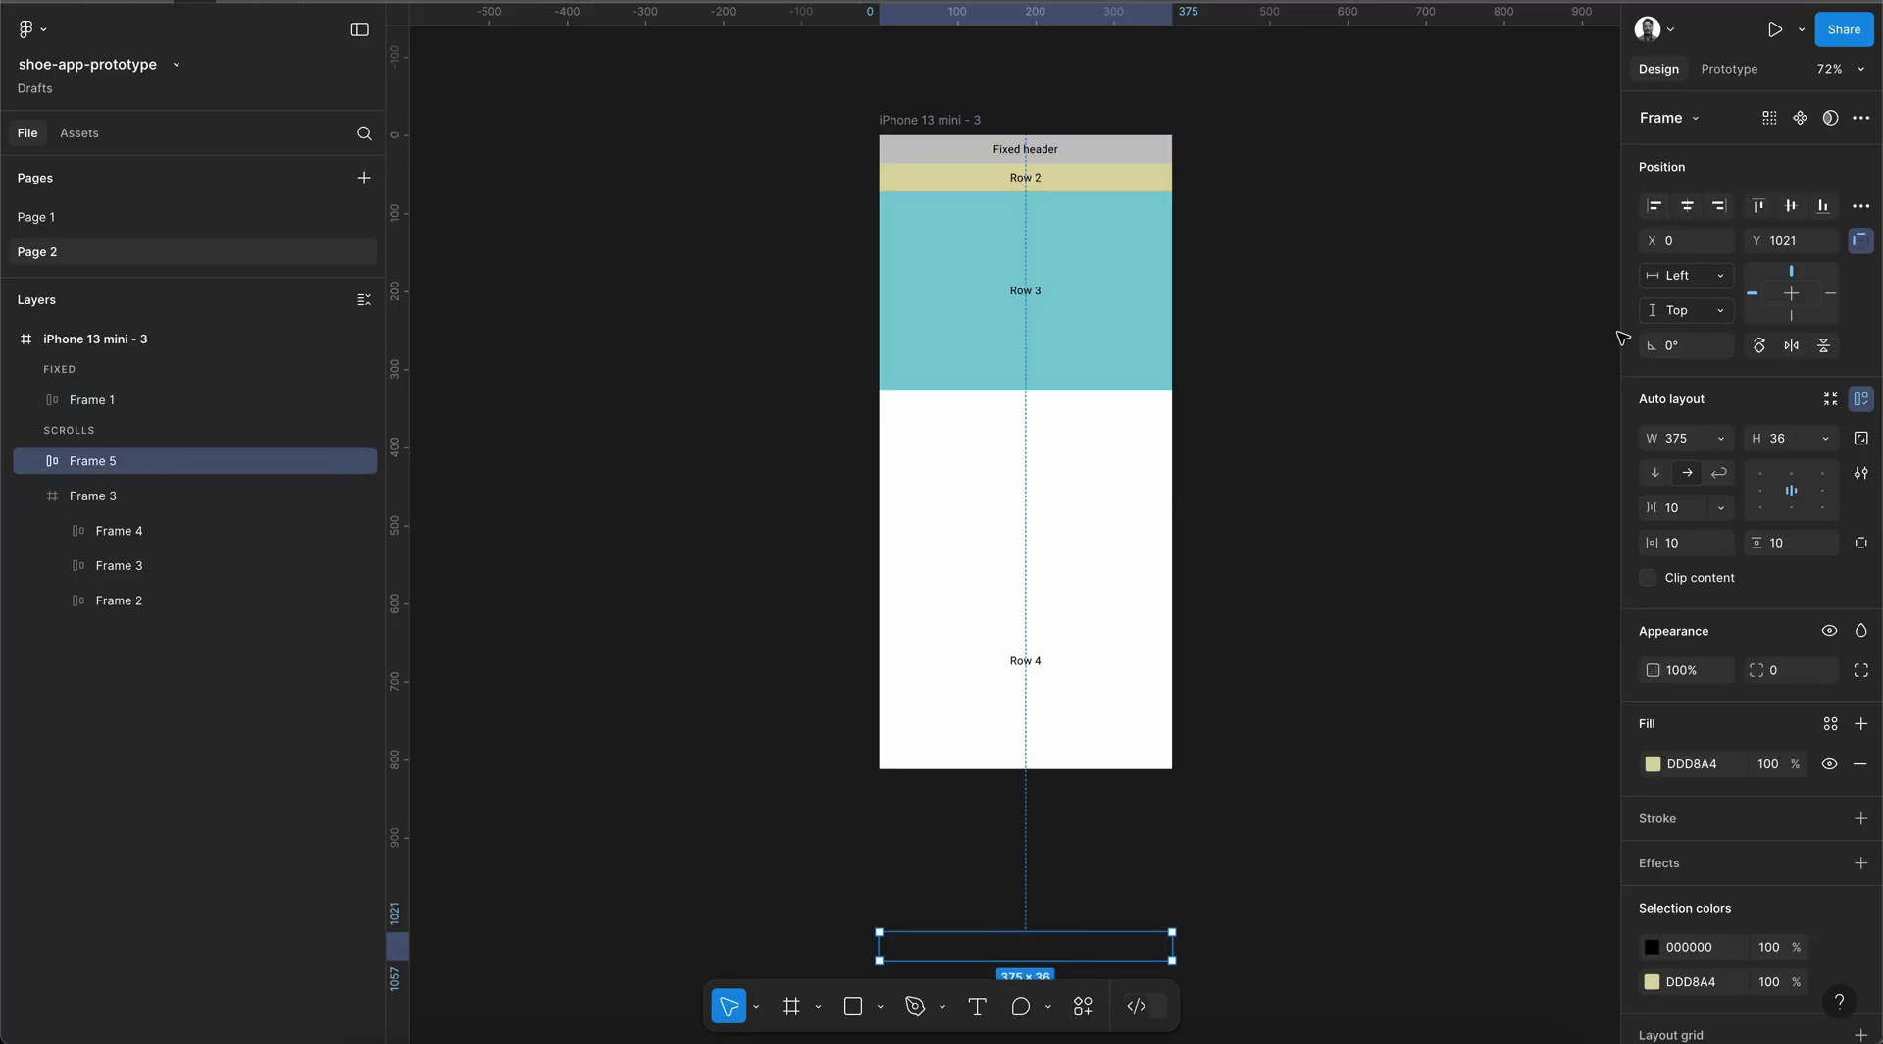
pyautogui.click(1705, 310)
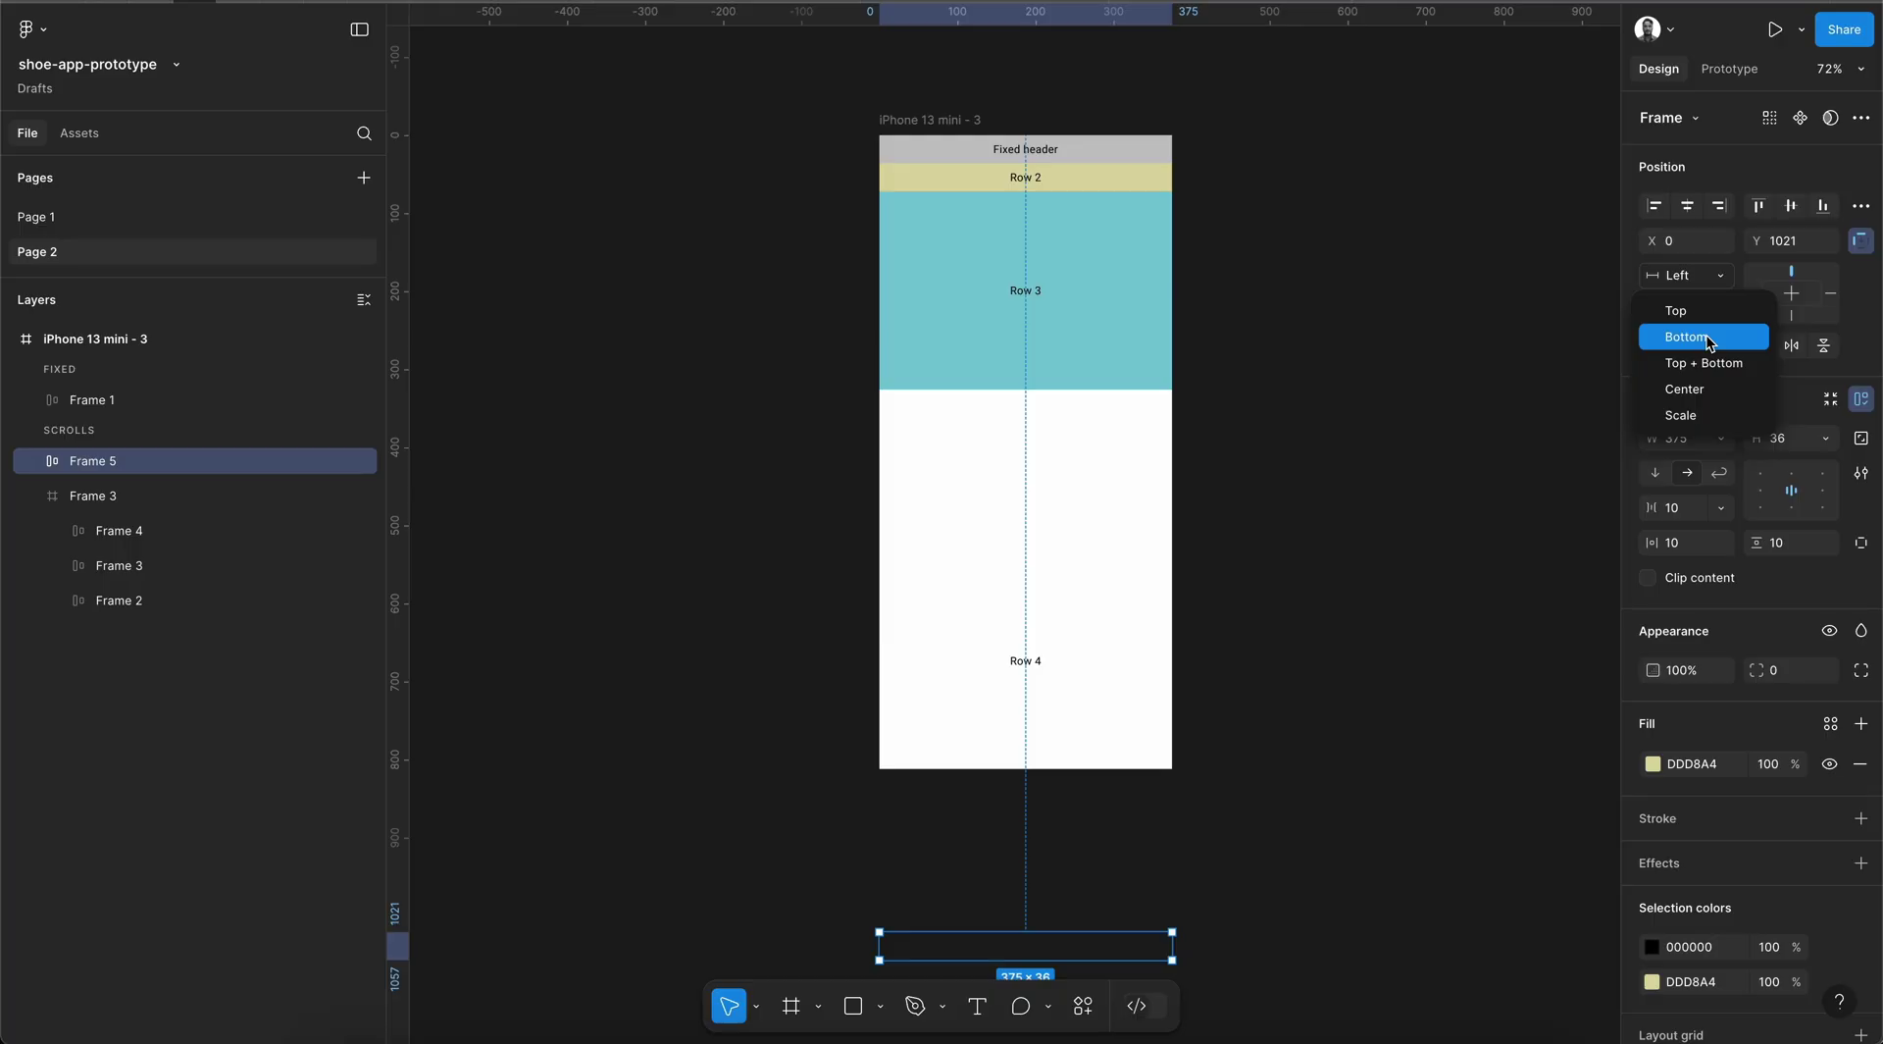
pyautogui.click(1706, 337)
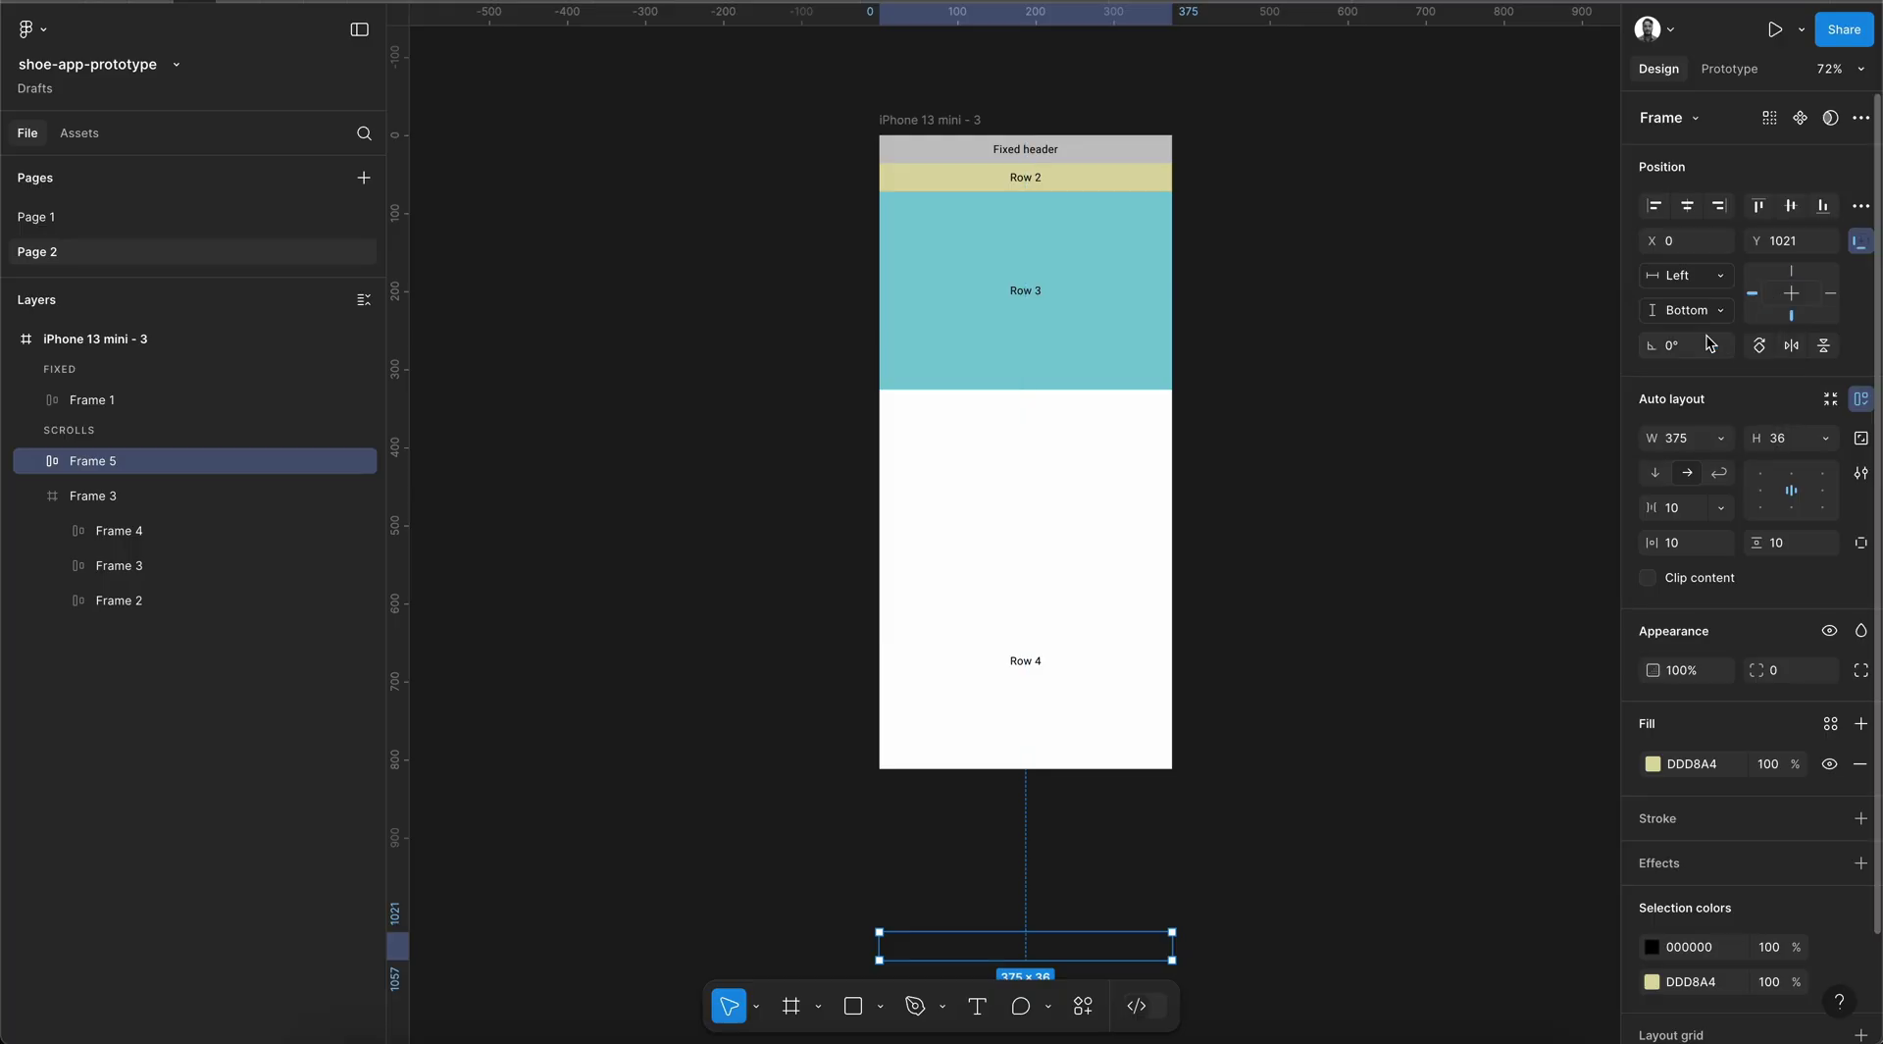
pyautogui.click(1827, 214)
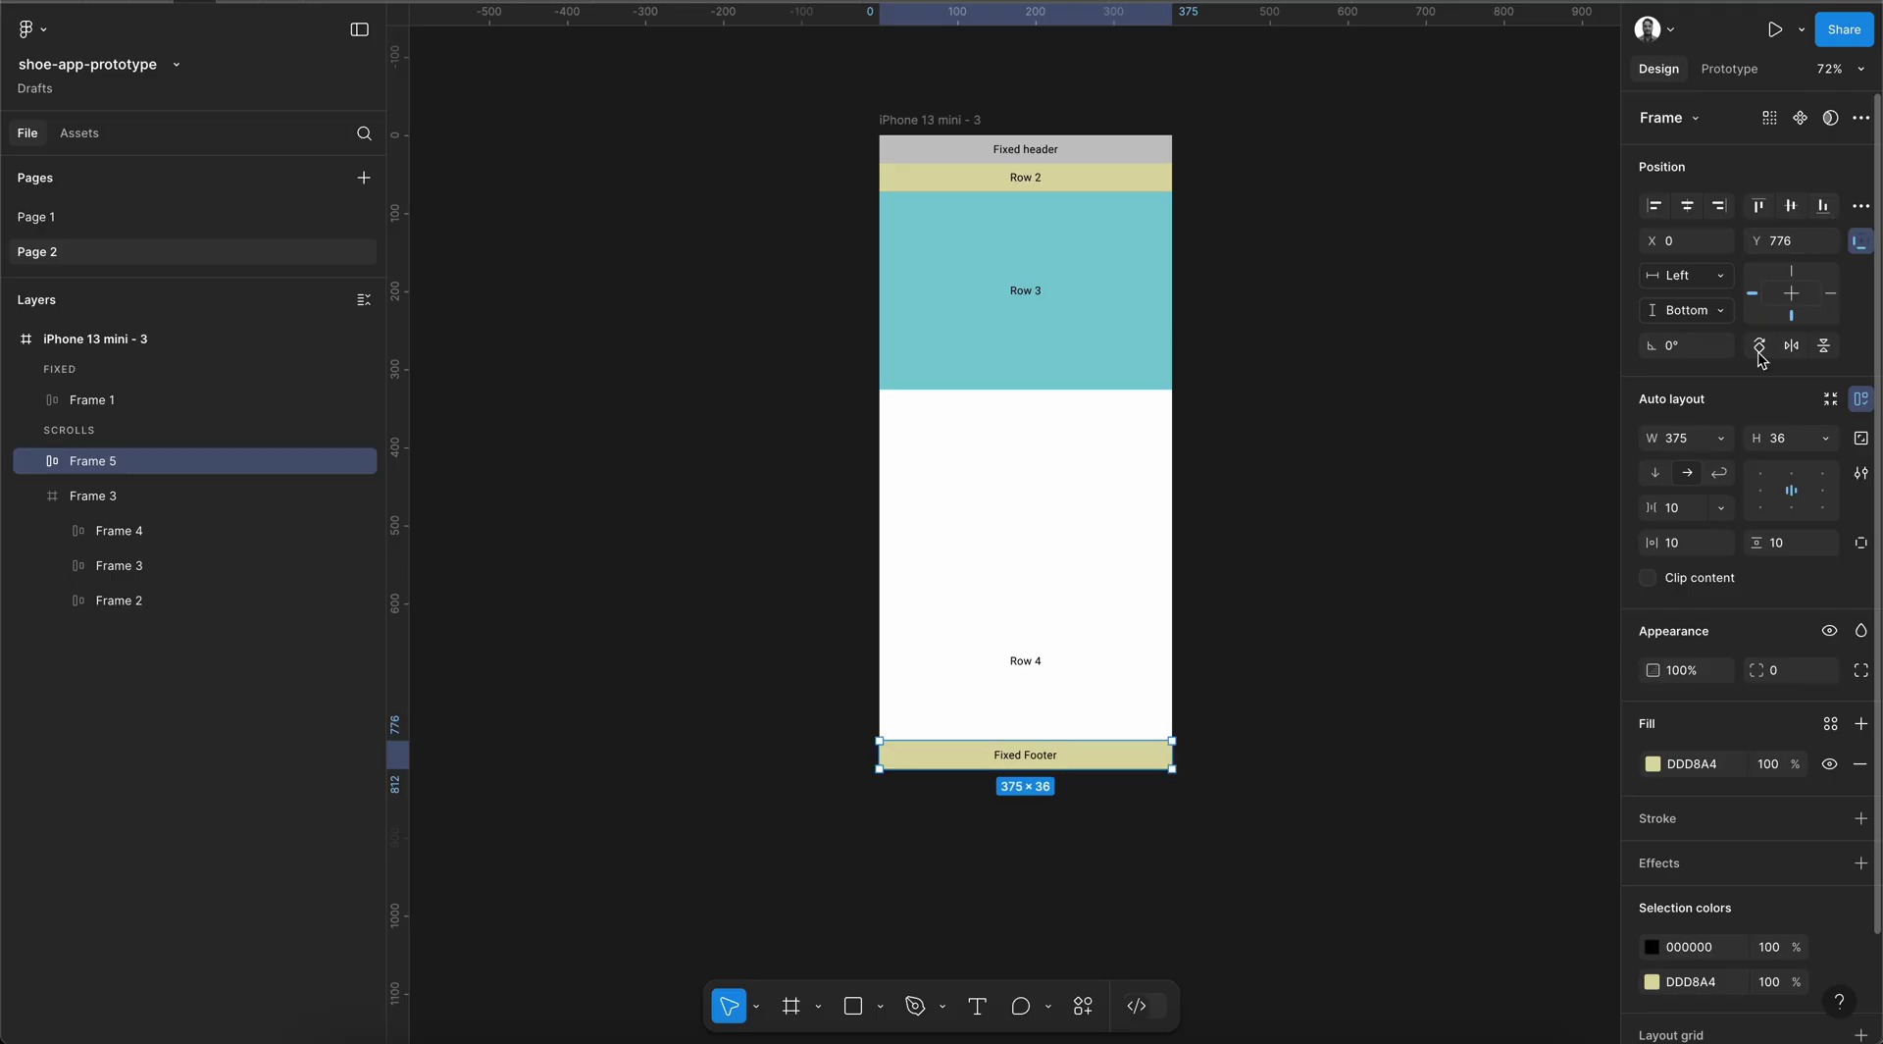
# Set the scroll behavior position of Frame 5, the footer, to Fixed (stay in place) and return to its design properties
pyautogui.click(1729, 74)
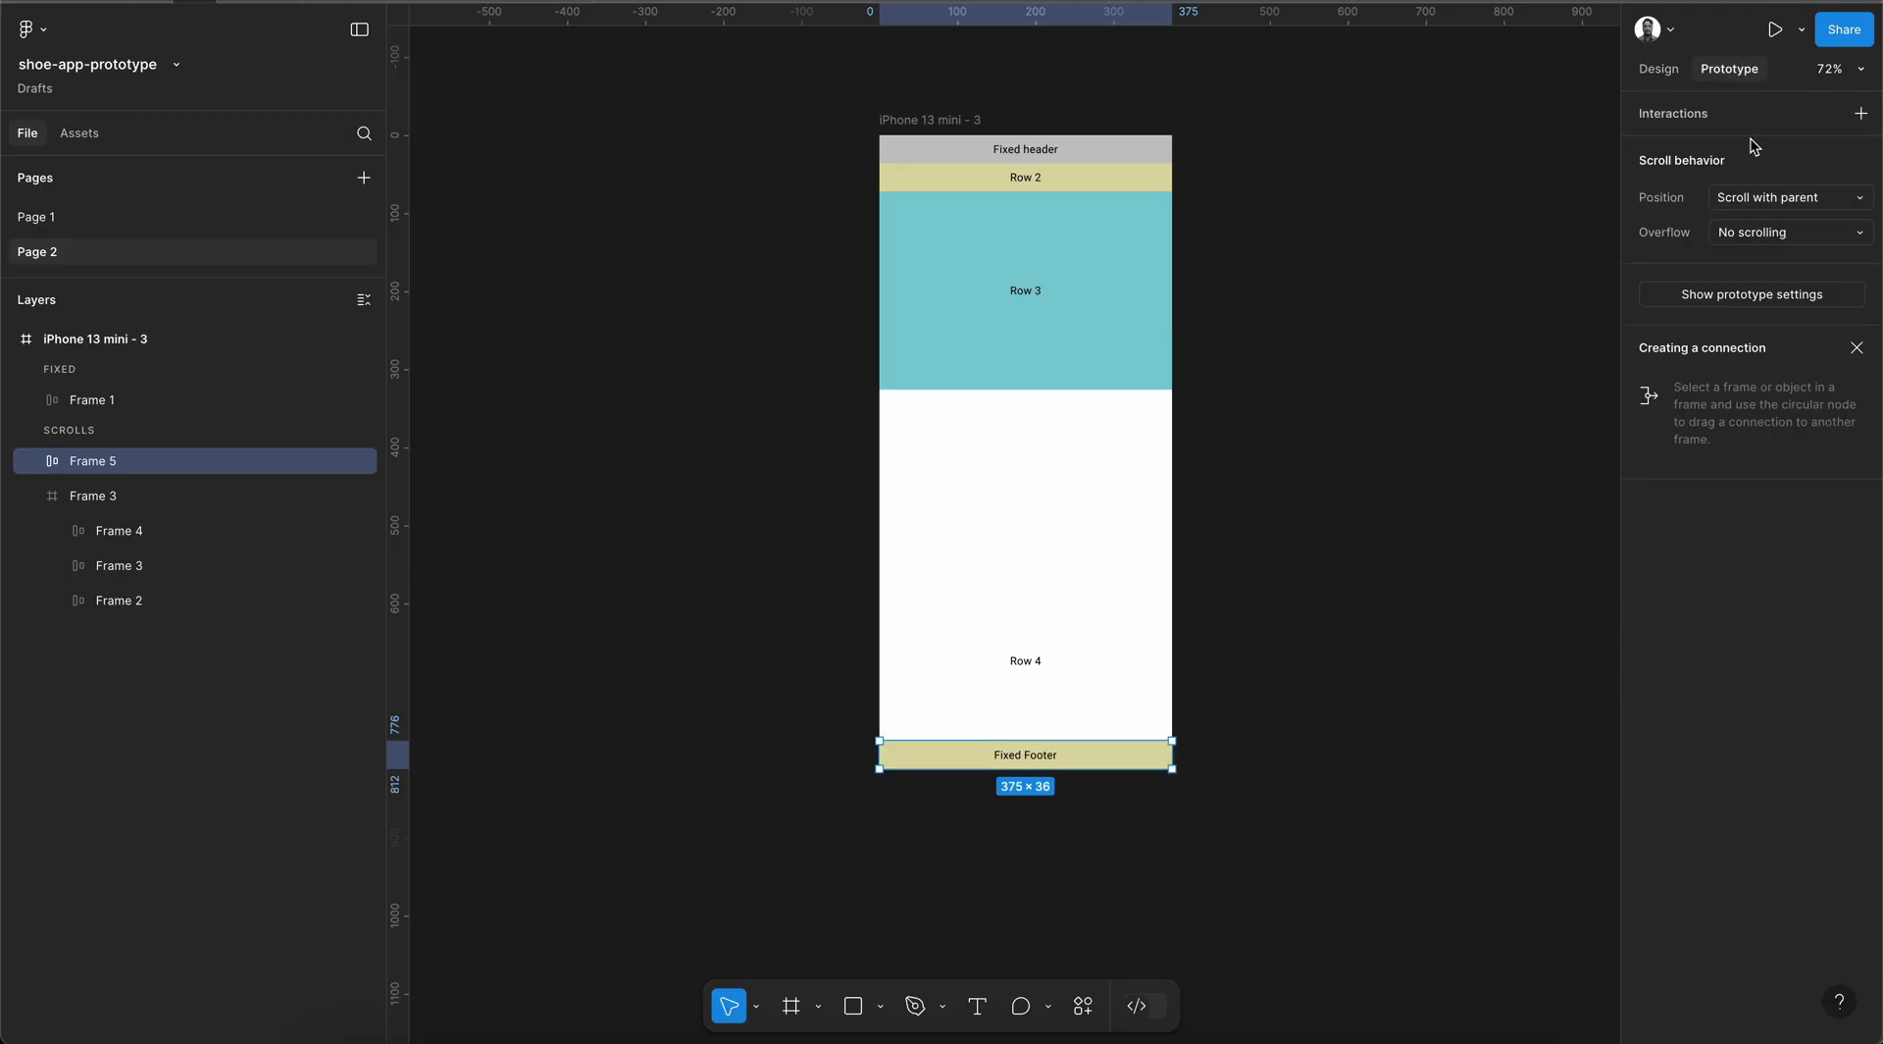
pyautogui.click(1772, 204)
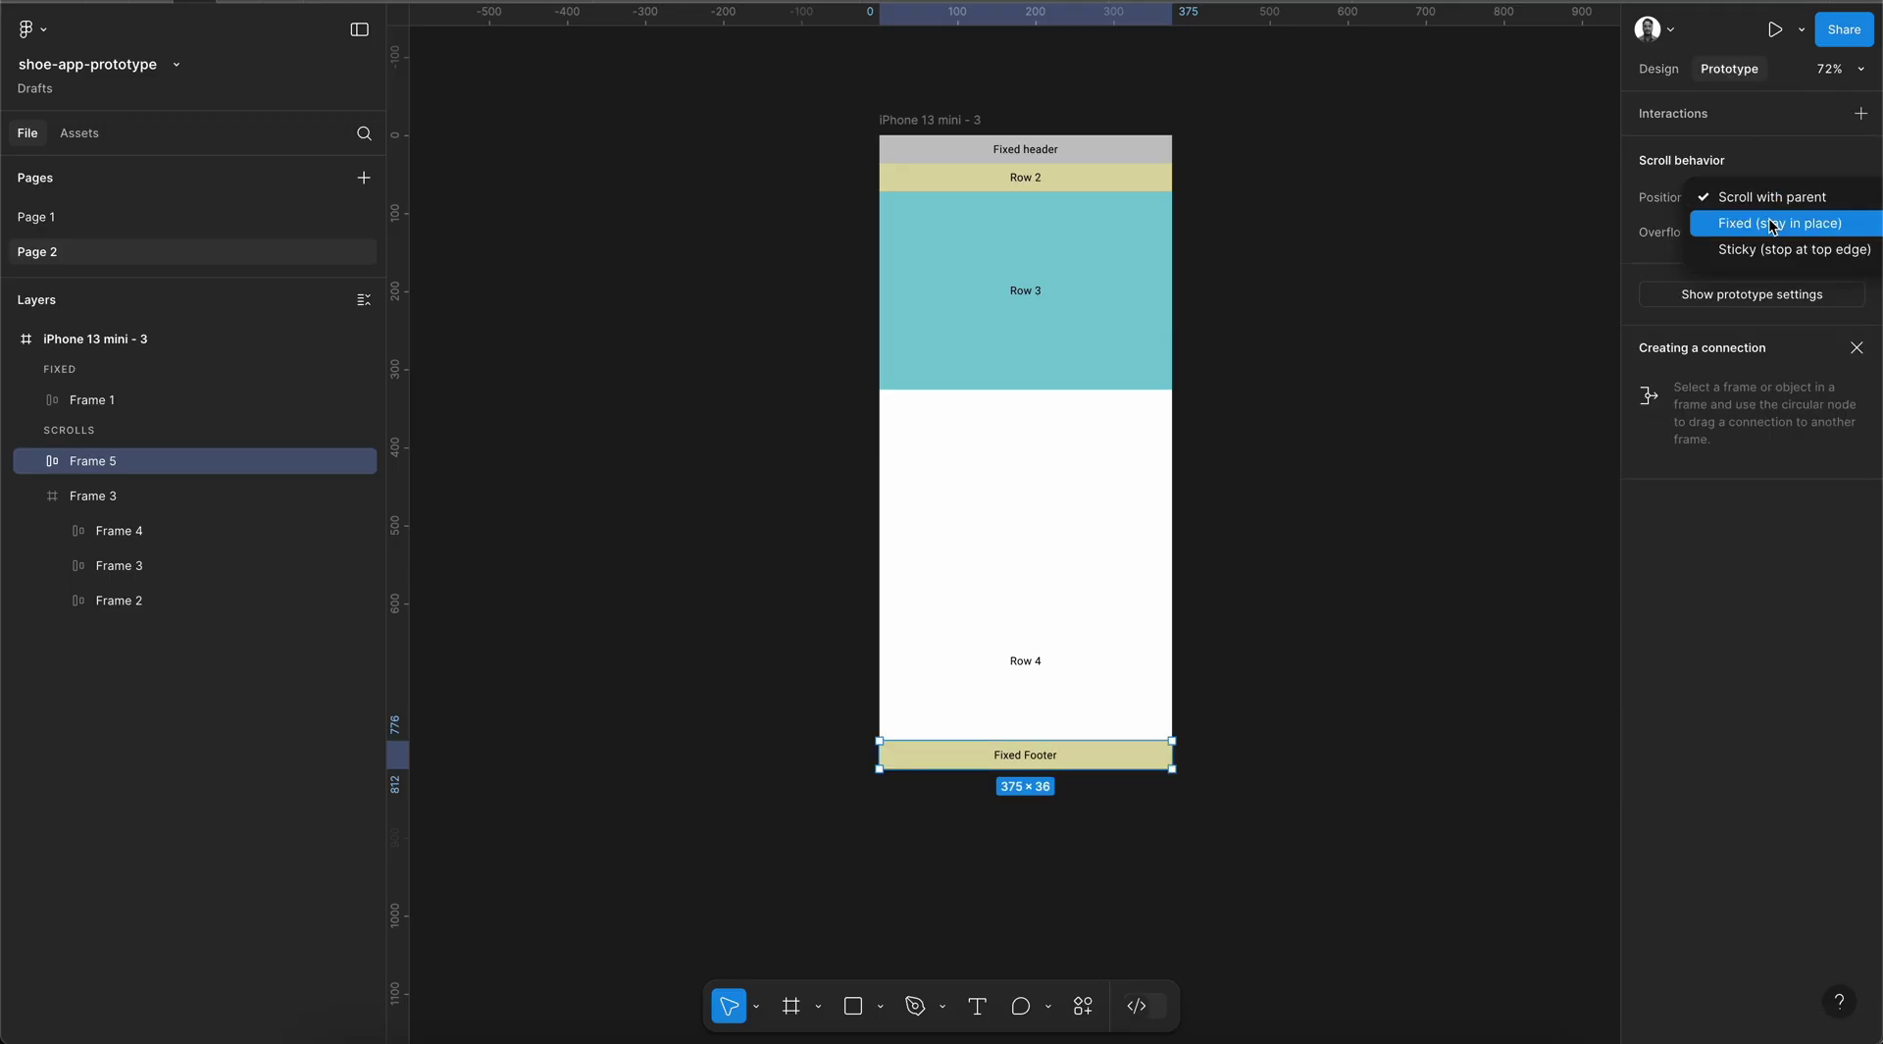
pyautogui.click(1772, 224)
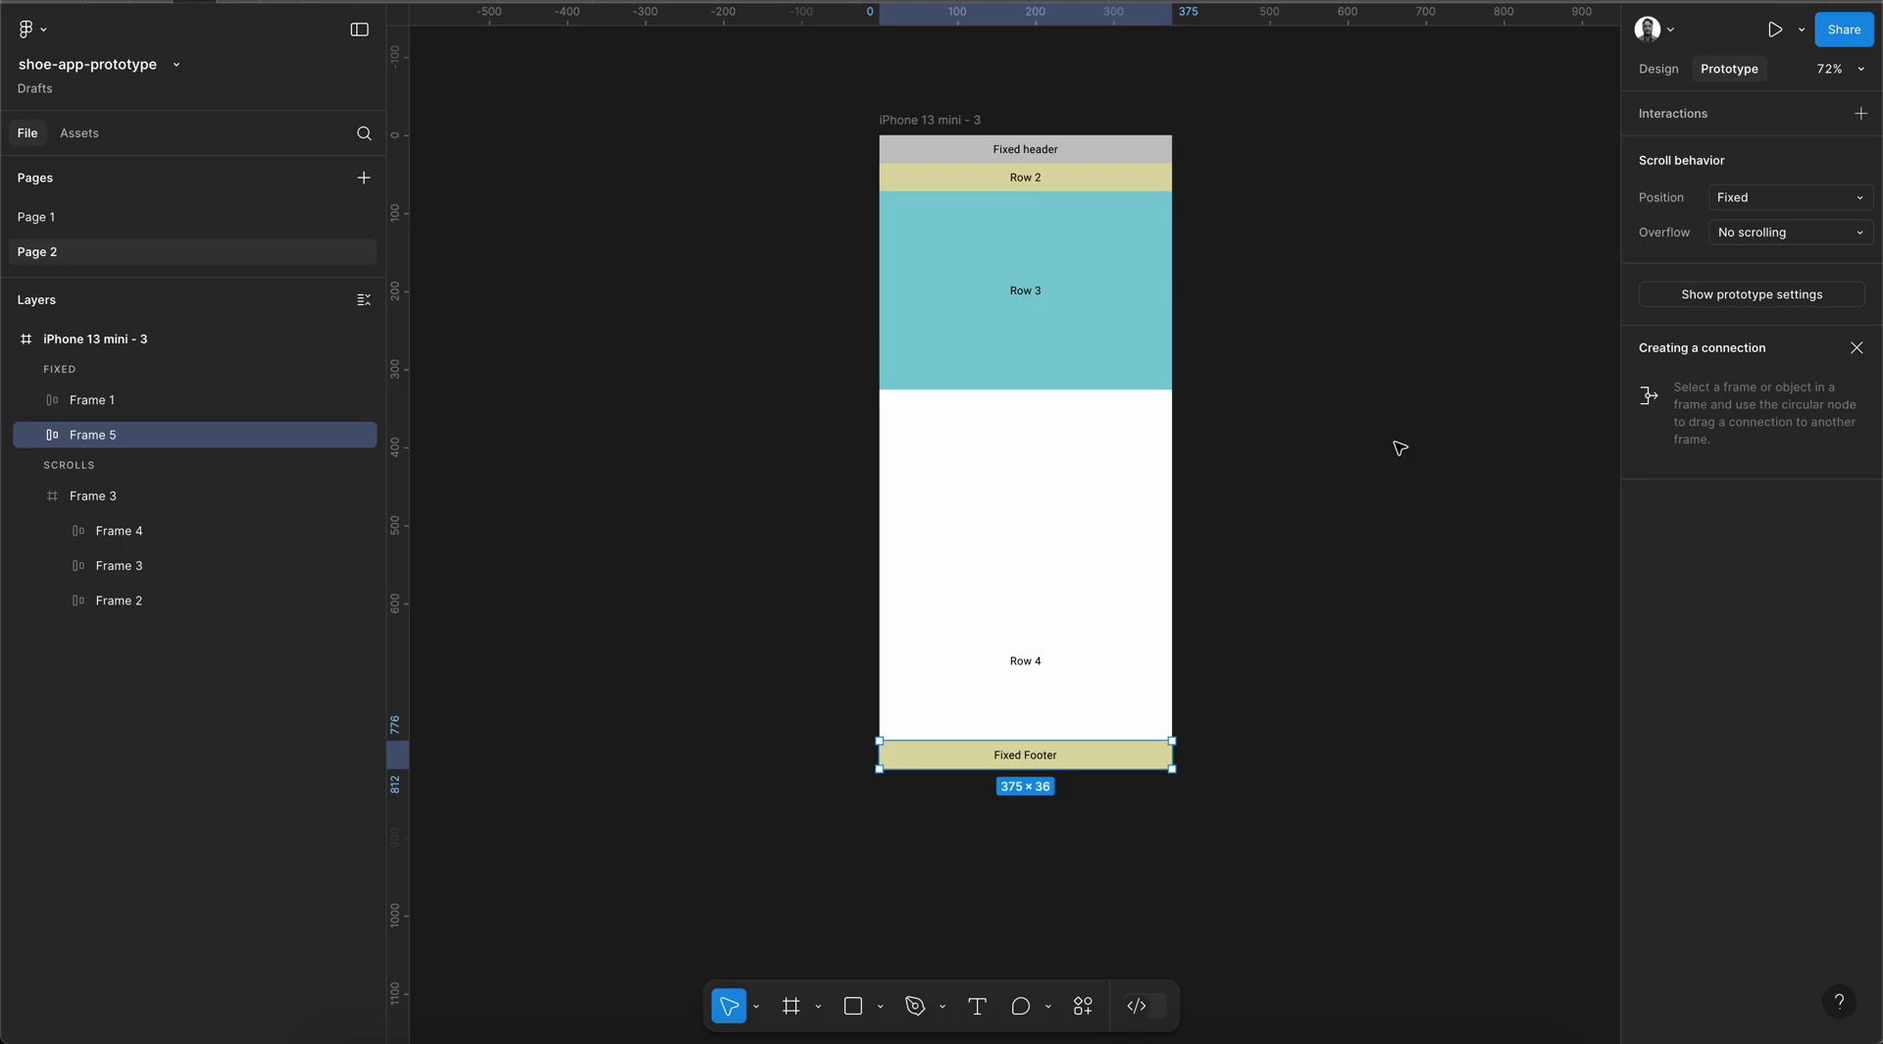
pyautogui.click(1662, 82)
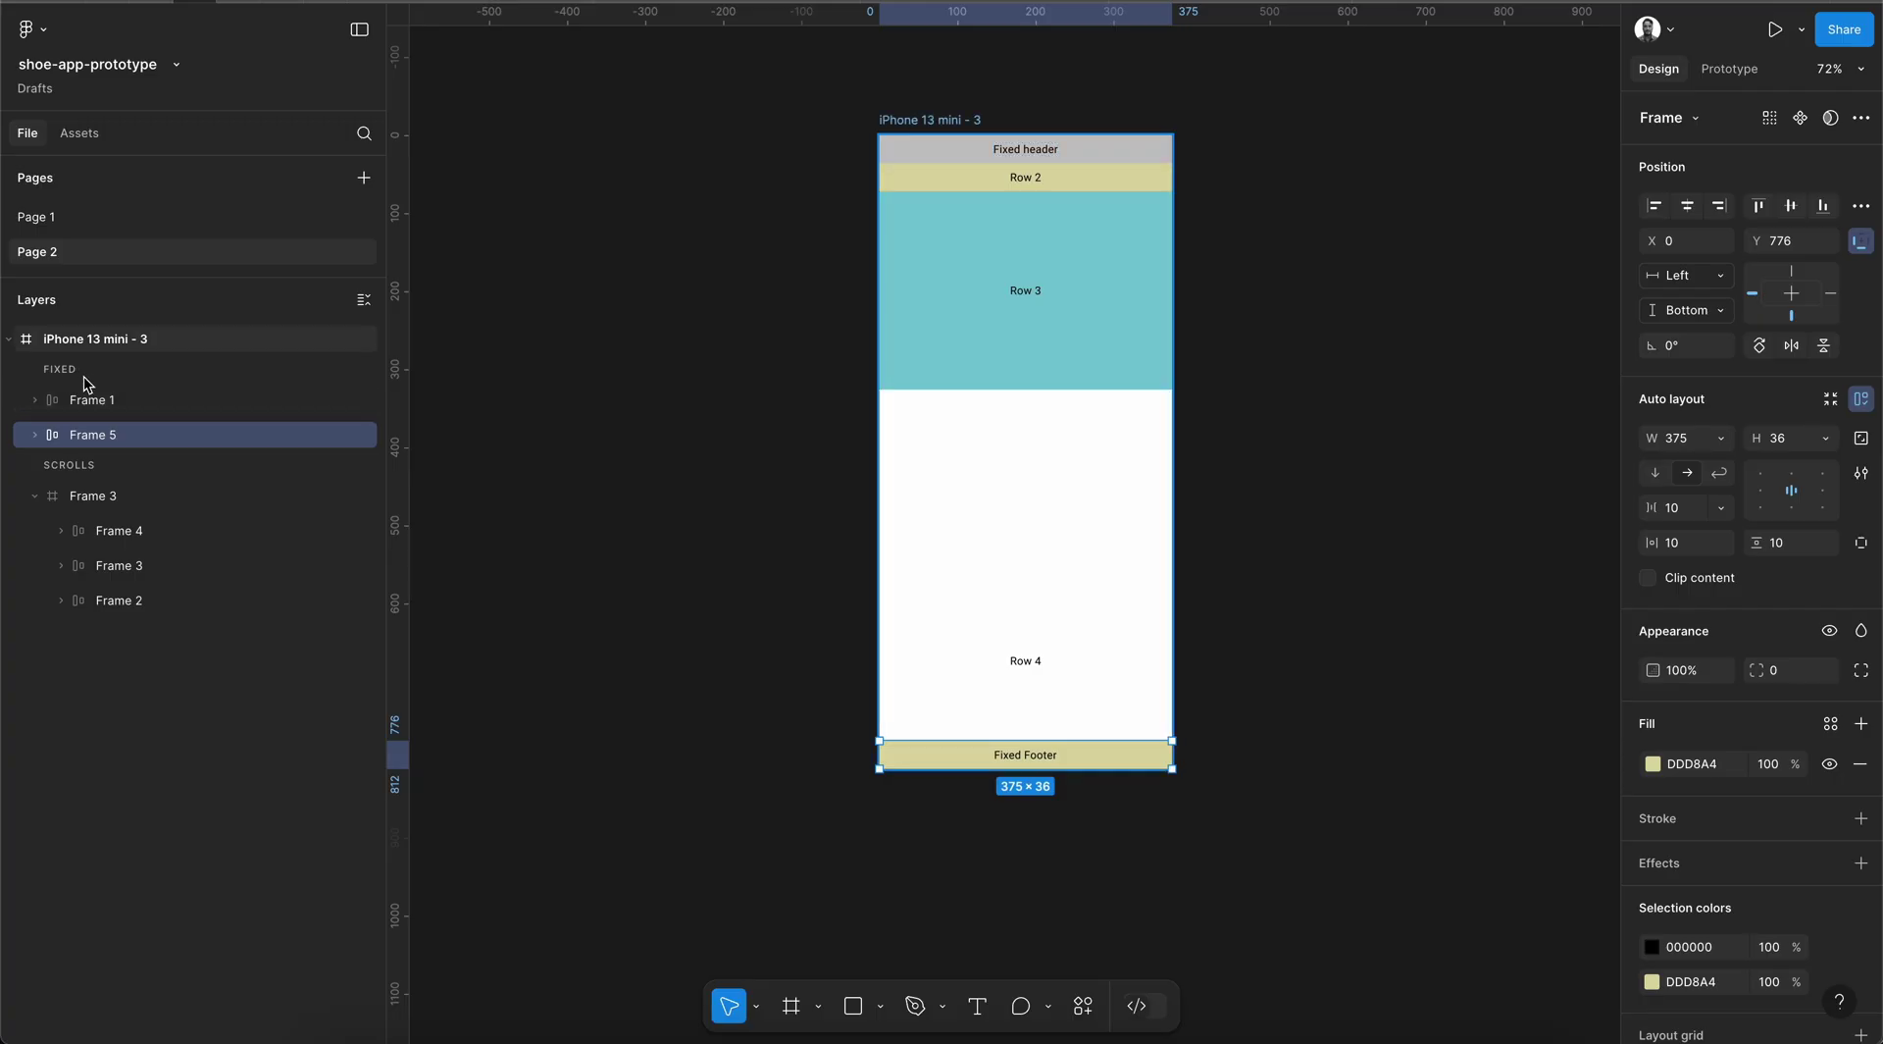
# Collapse Frame 3 in the layer list and check its prototype scroll behavior settings
pyautogui.click(34, 495)
pyautogui.click(956, 477)
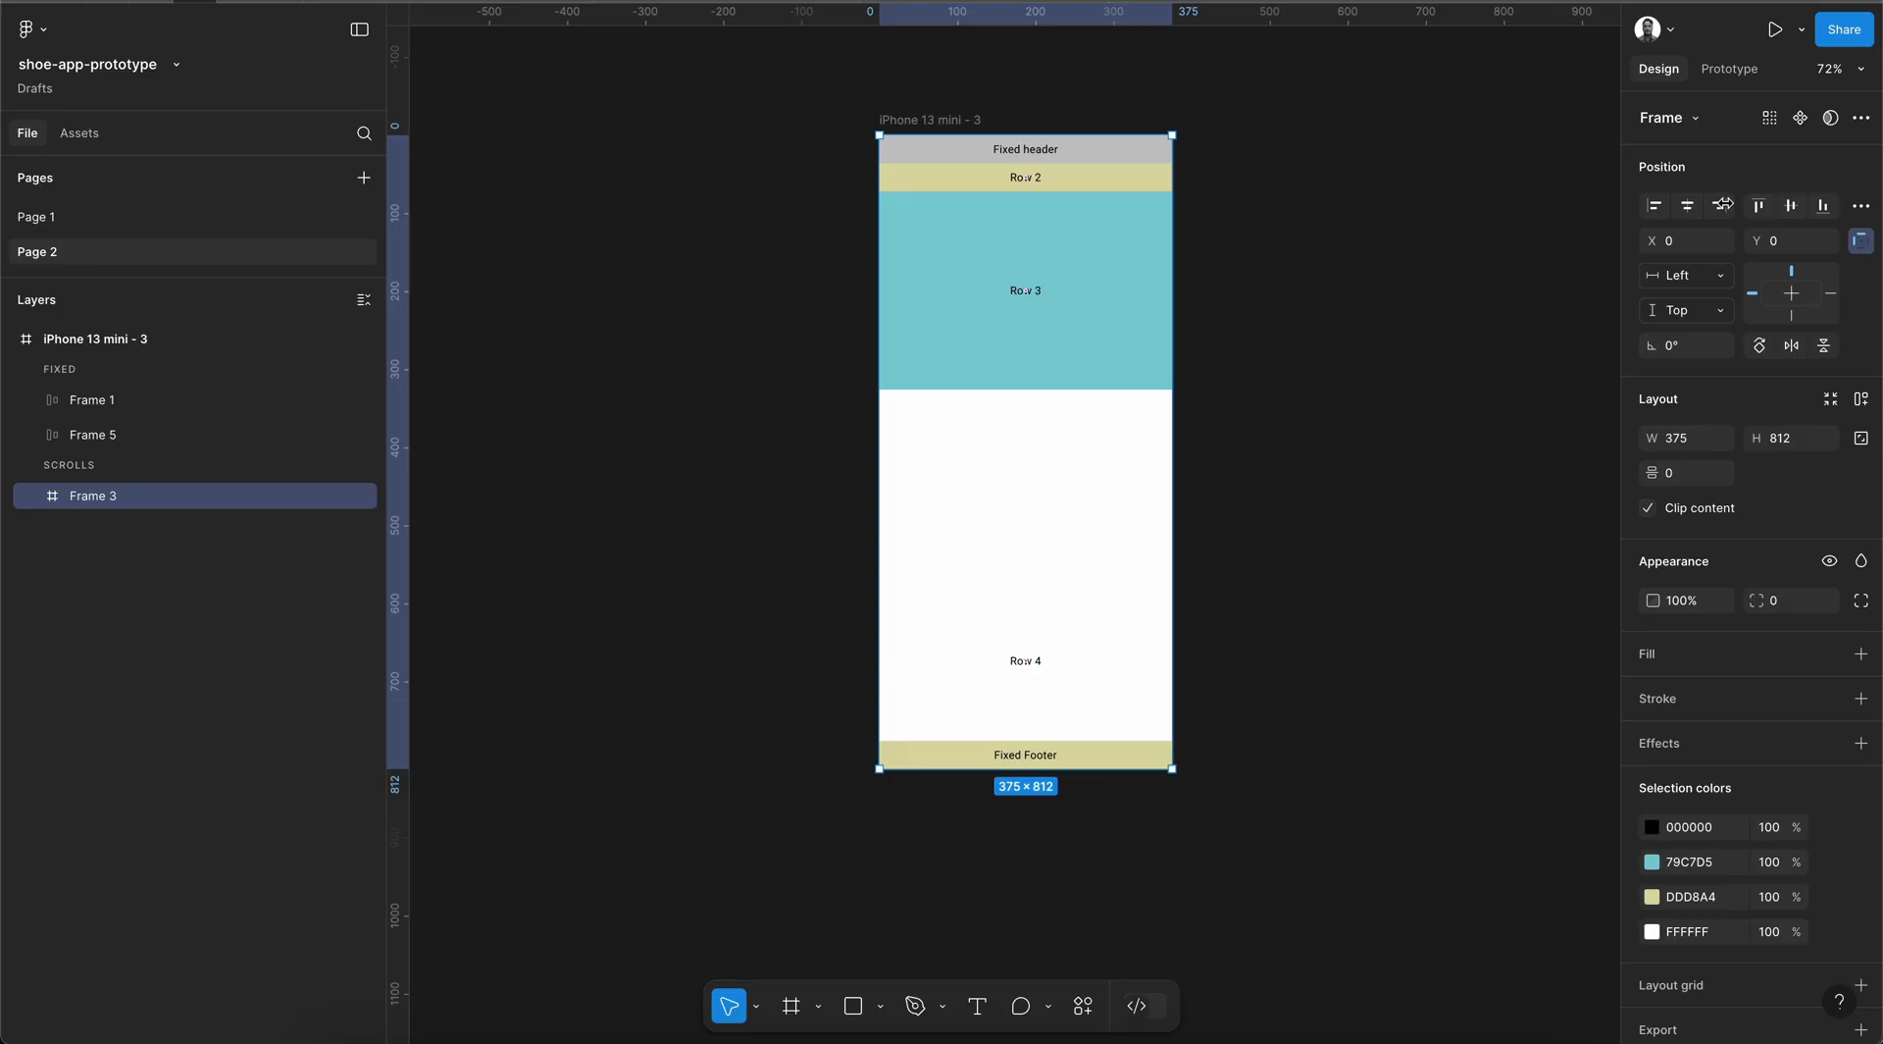
pyautogui.click(1731, 71)
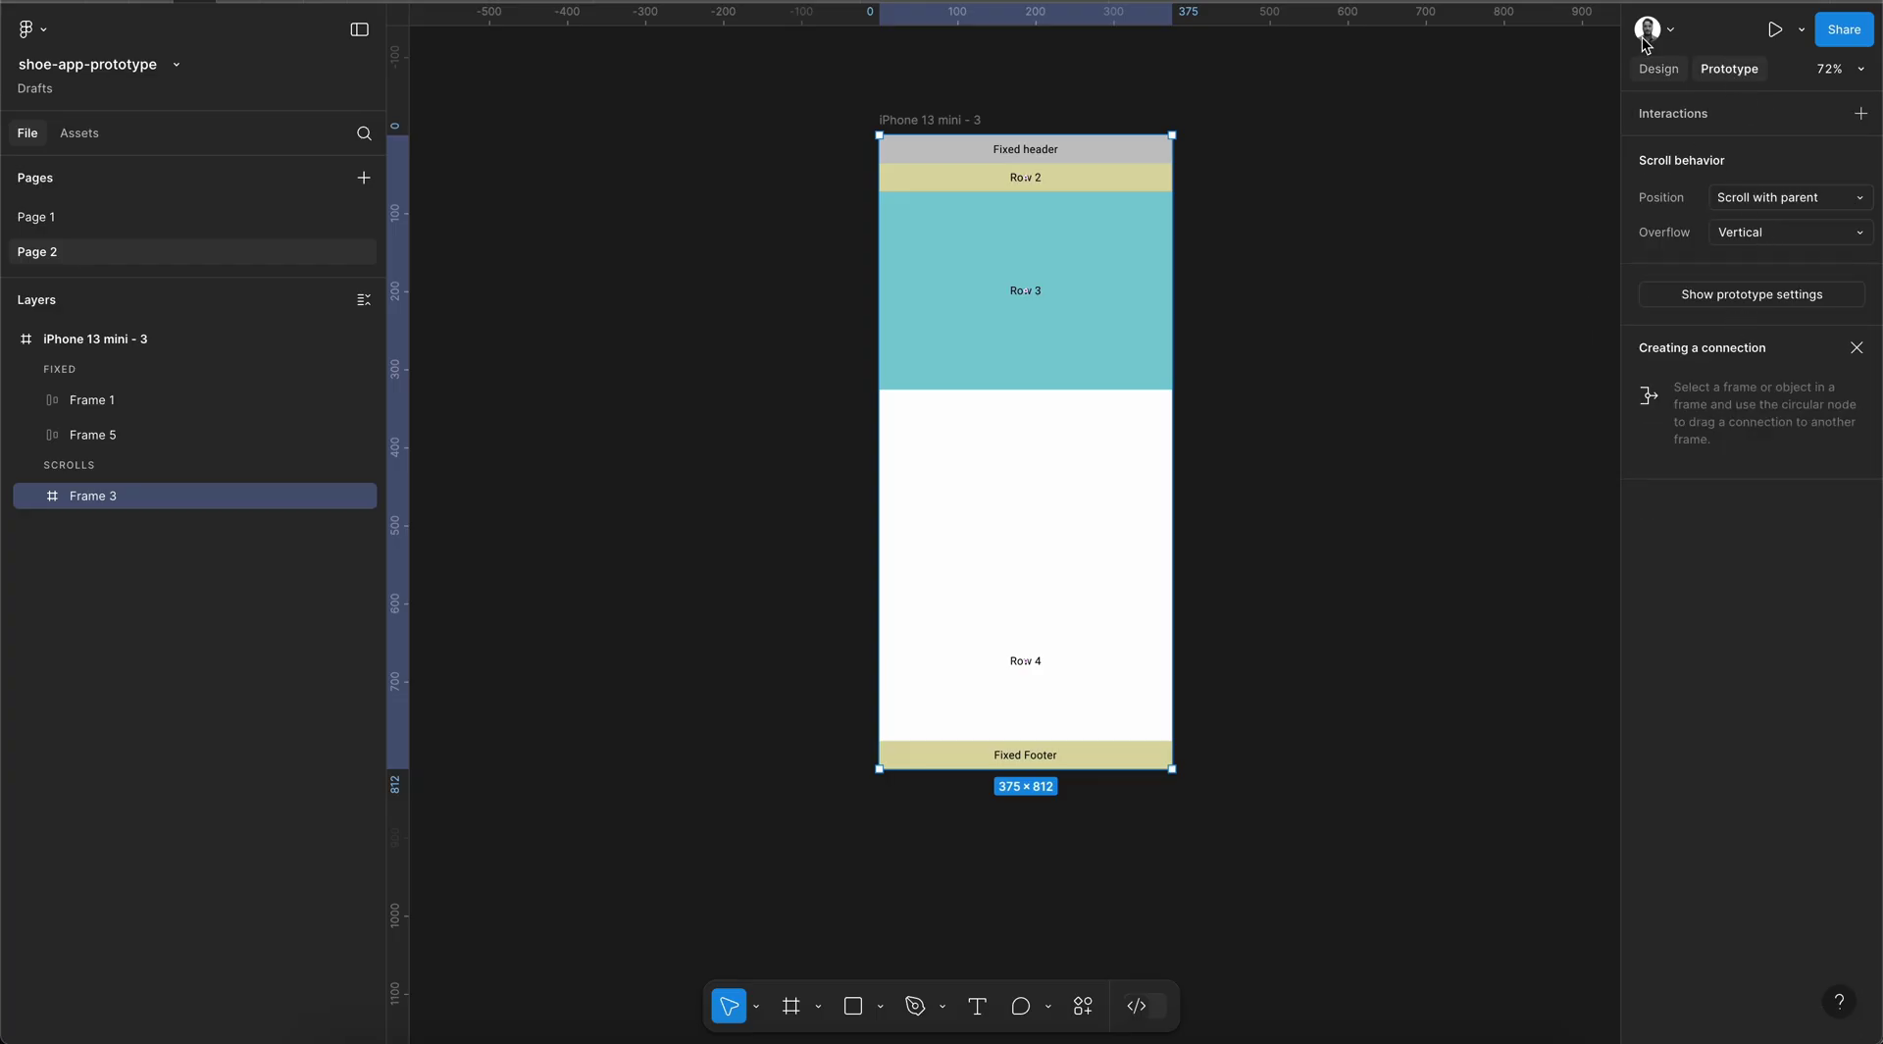
pyautogui.click(1659, 68)
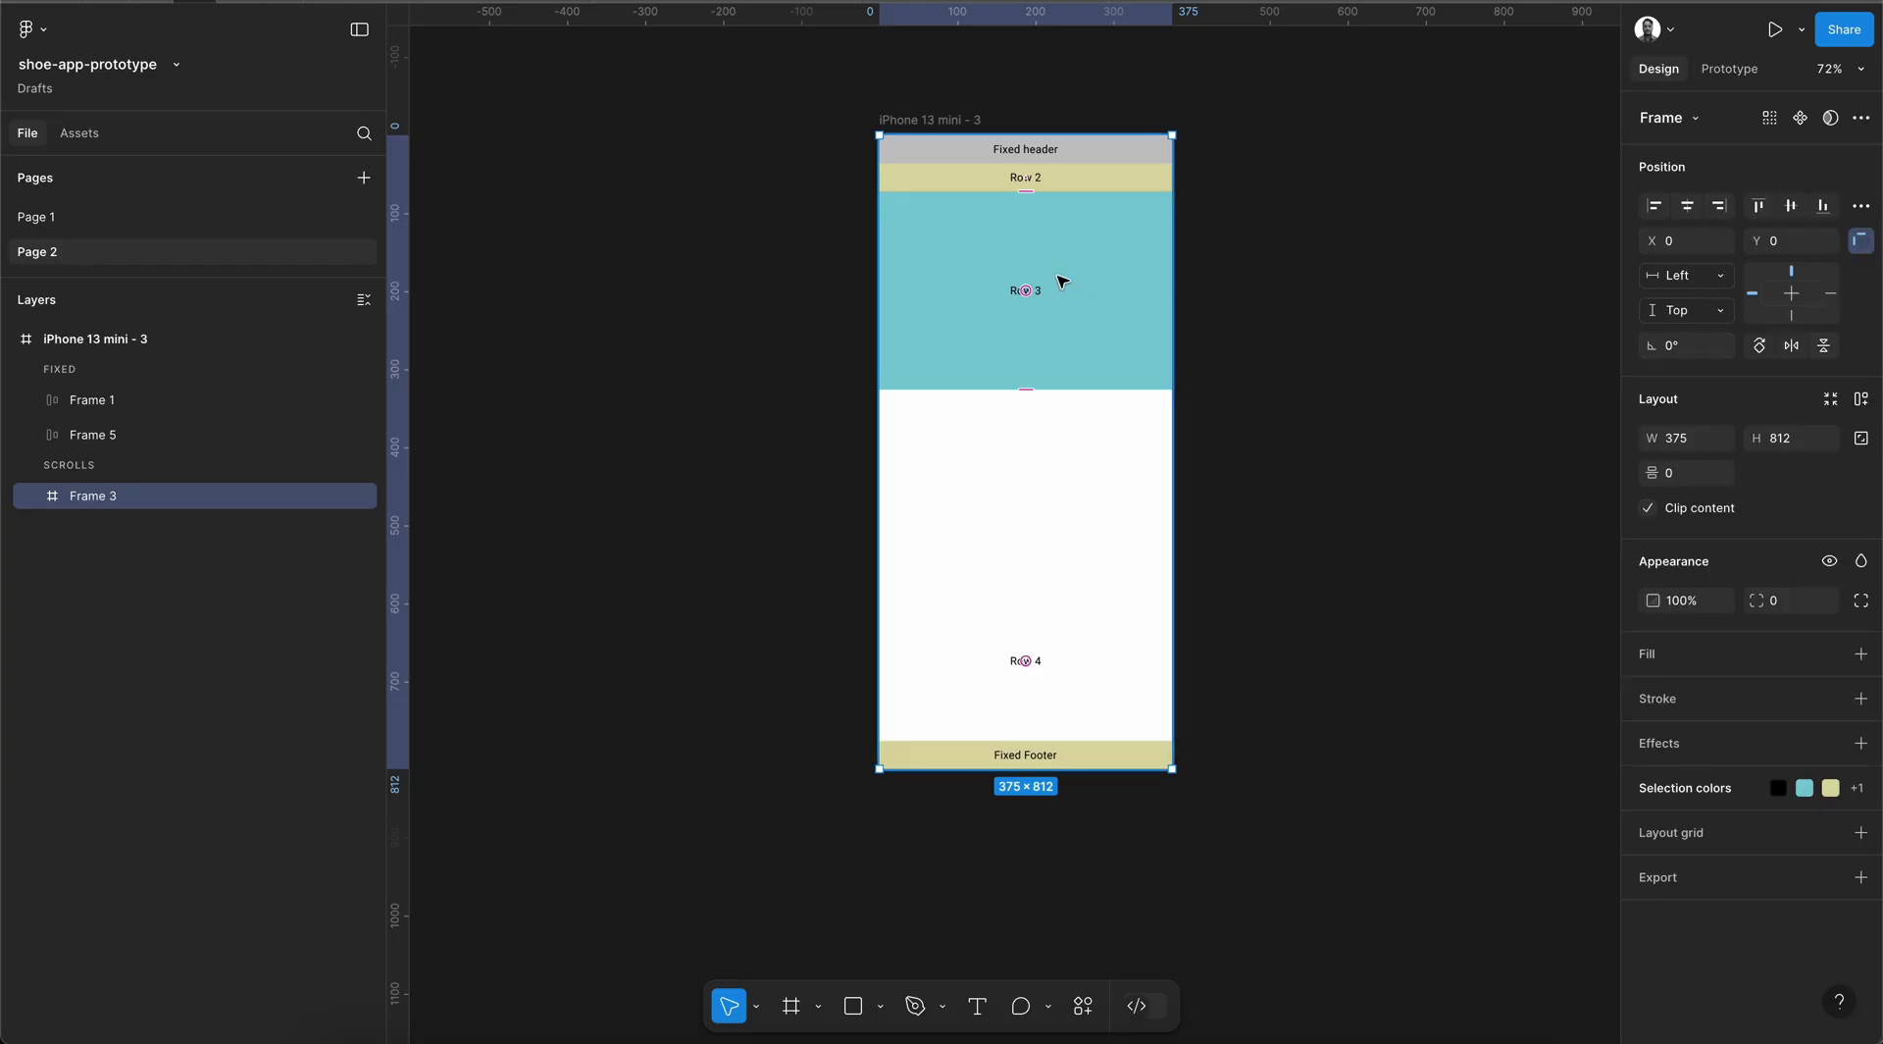
# Present the iPhone 13 mini - 3 frame as a prototype and scroll its content down and up to test the fixed header and footer
pyautogui.click(1185, 299)
pyautogui.click(932, 119)
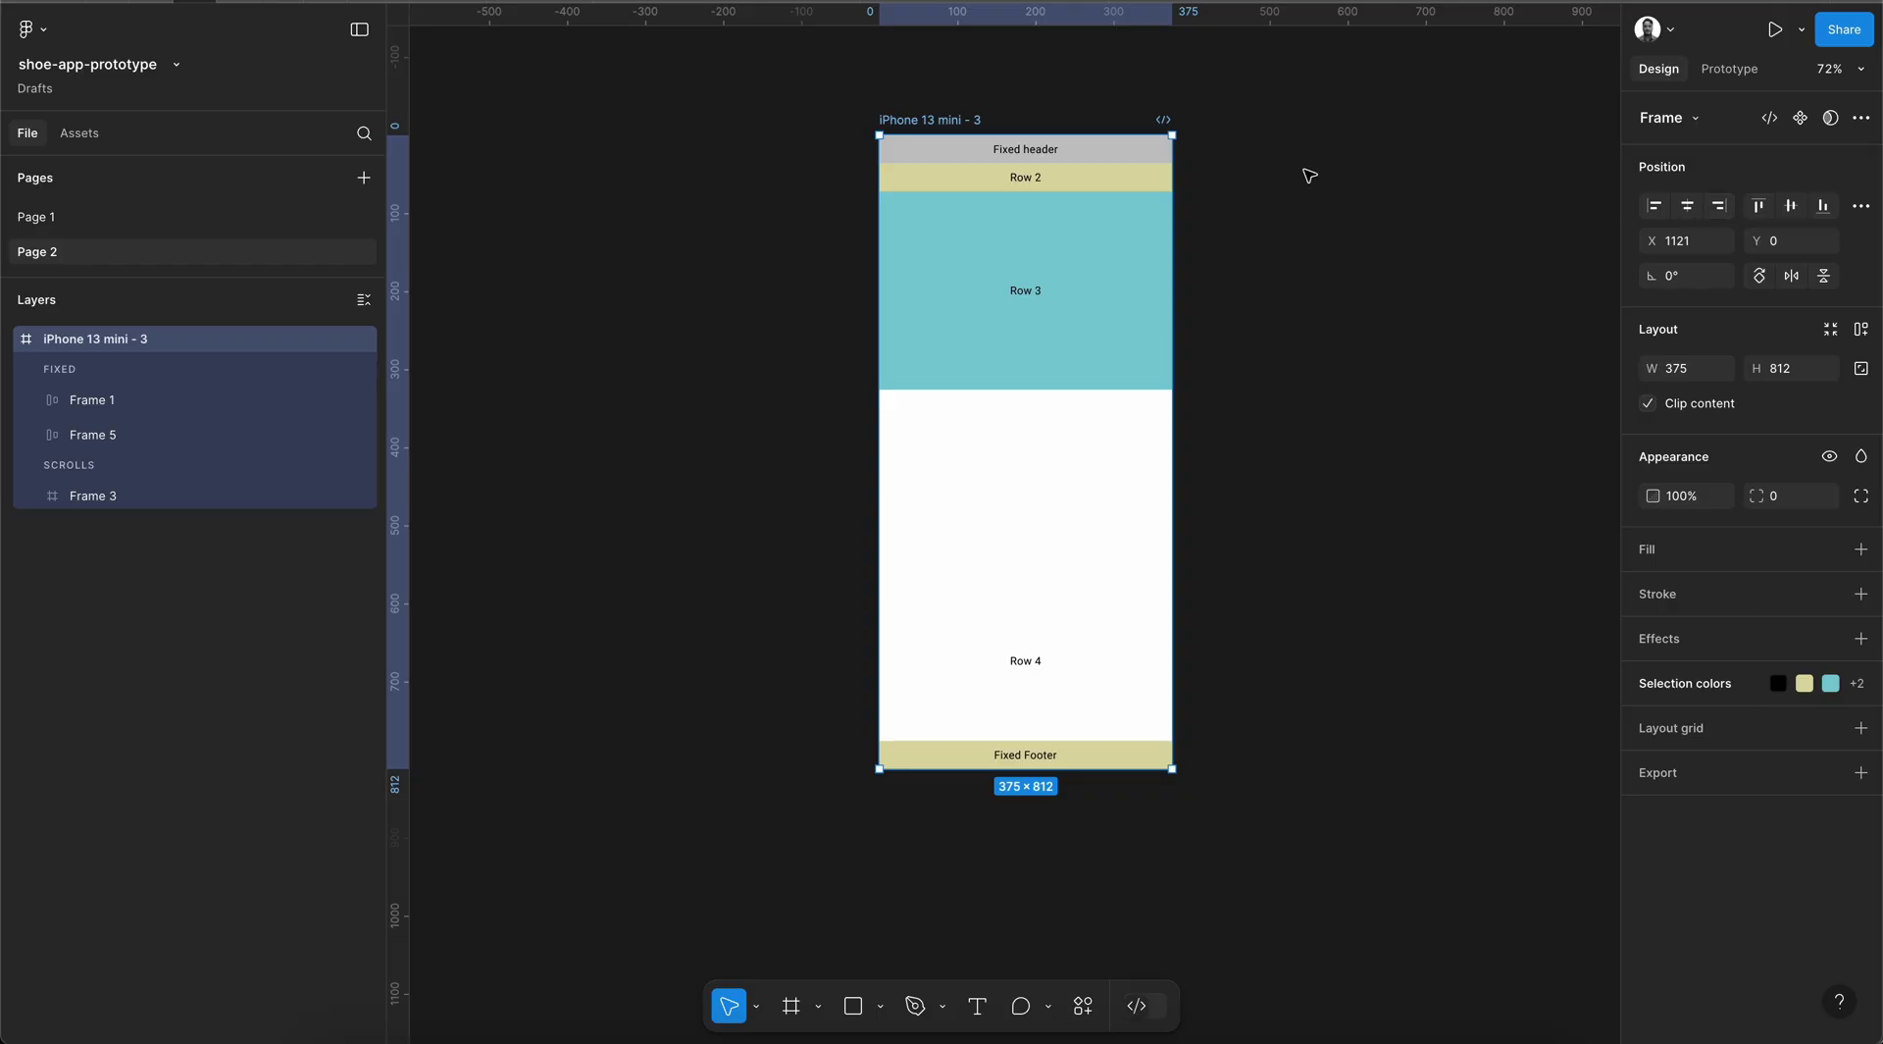
pyautogui.click(1777, 31)
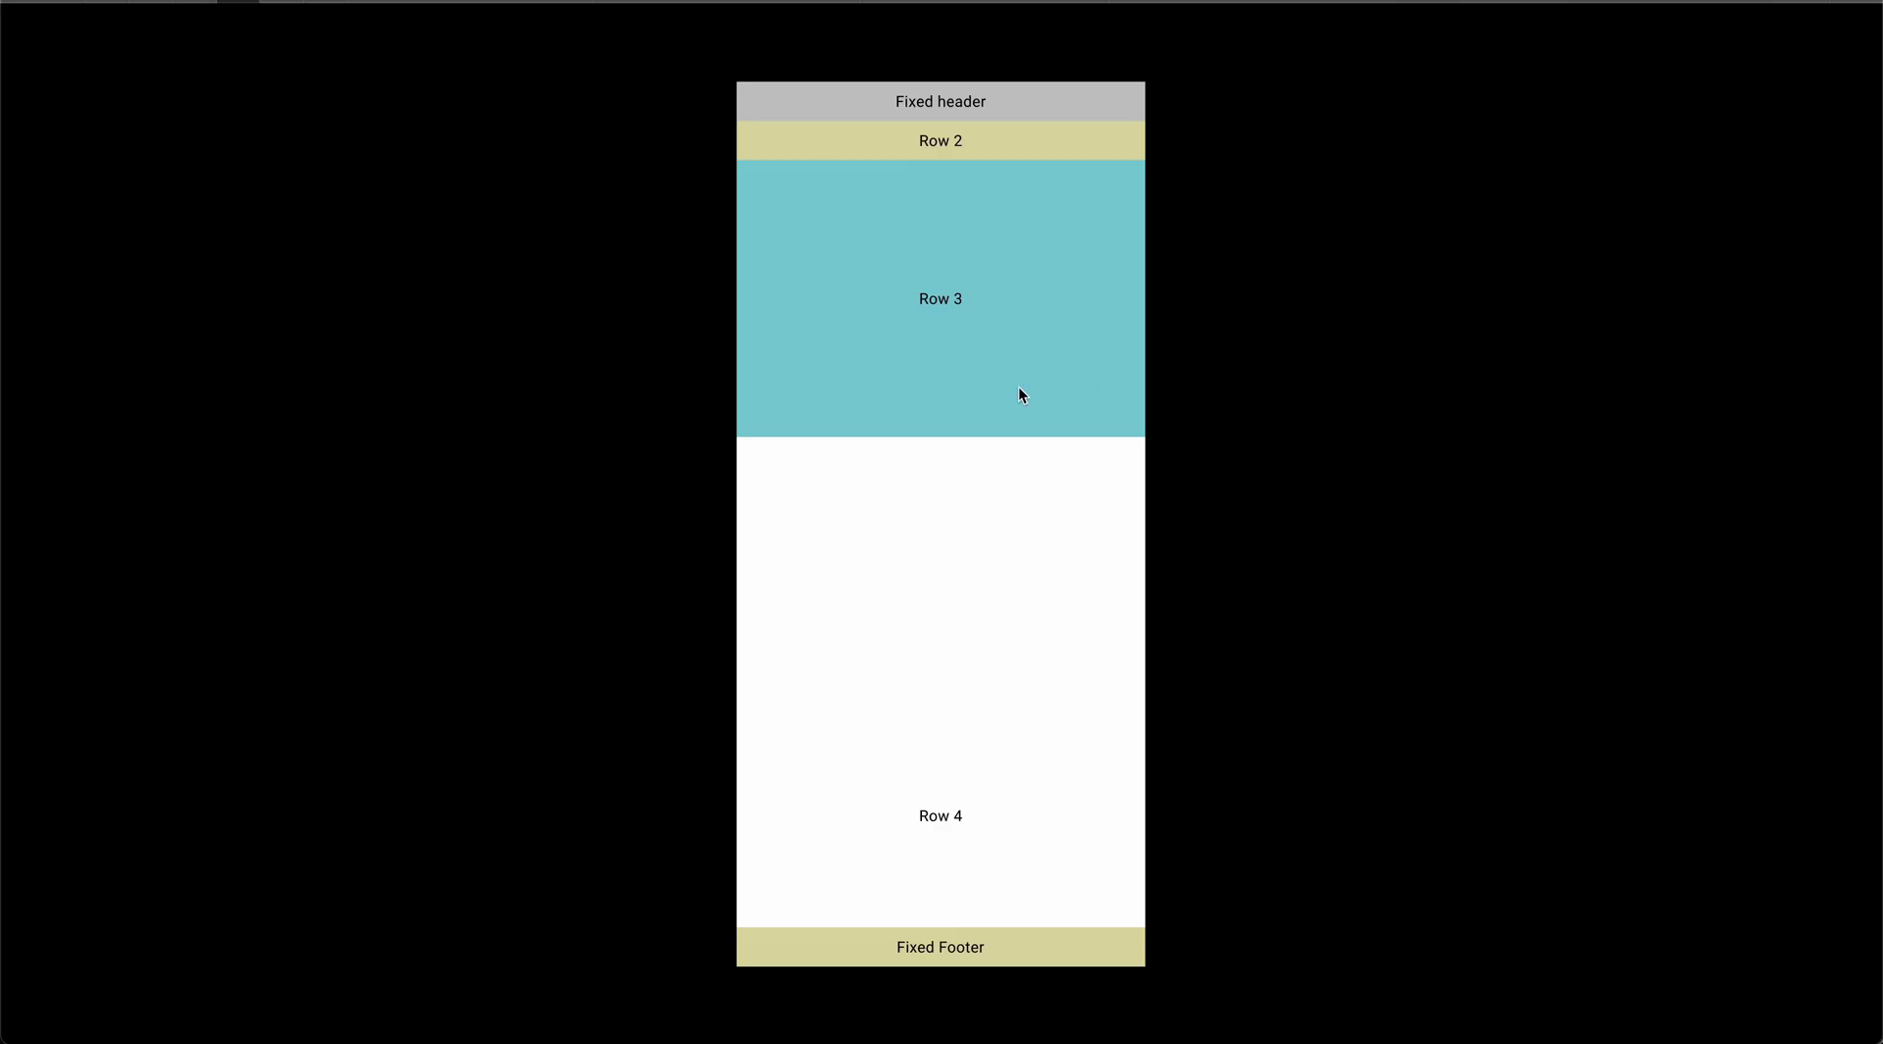
pyautogui.scroll(-3, 916, 388)
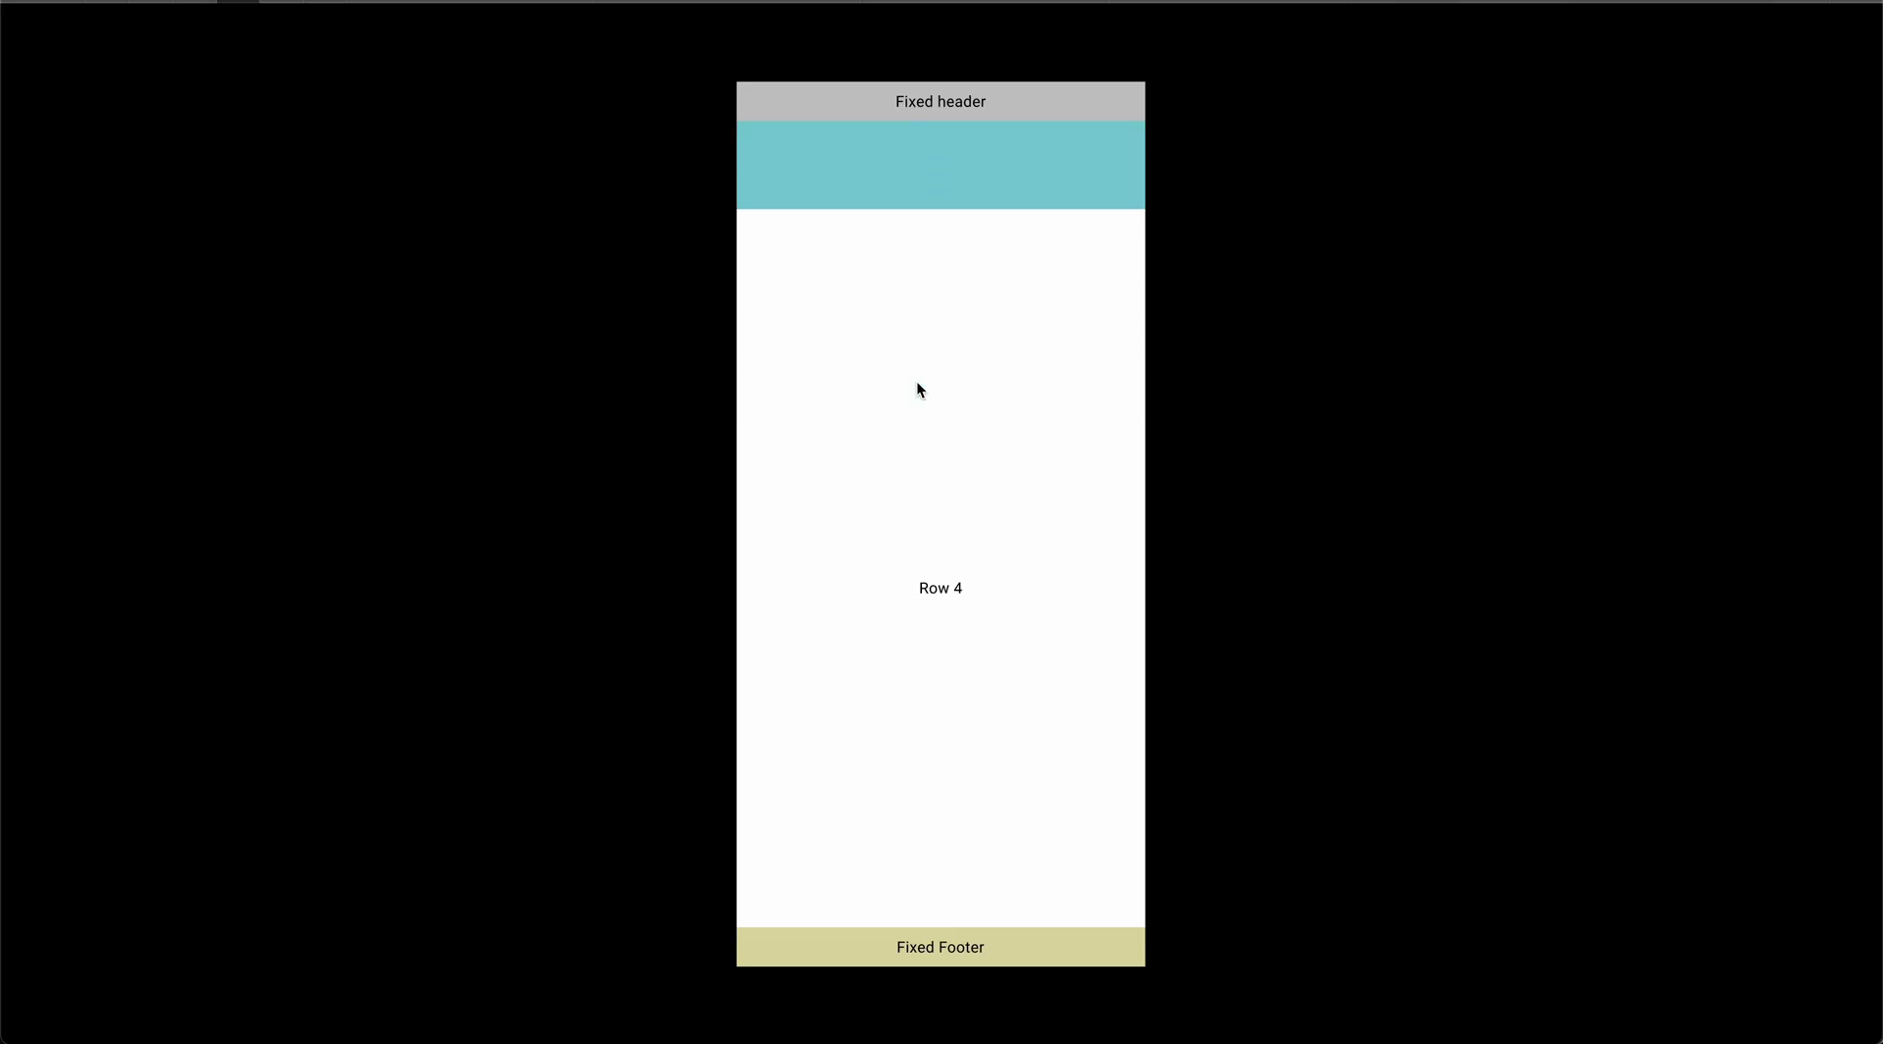
pyautogui.scroll(2, 916, 382)
pyautogui.scroll(-4, 917, 383)
pyautogui.scroll(4, 916, 383)
pyautogui.scroll(-3, 917, 383)
pyautogui.scroll(3, 917, 383)
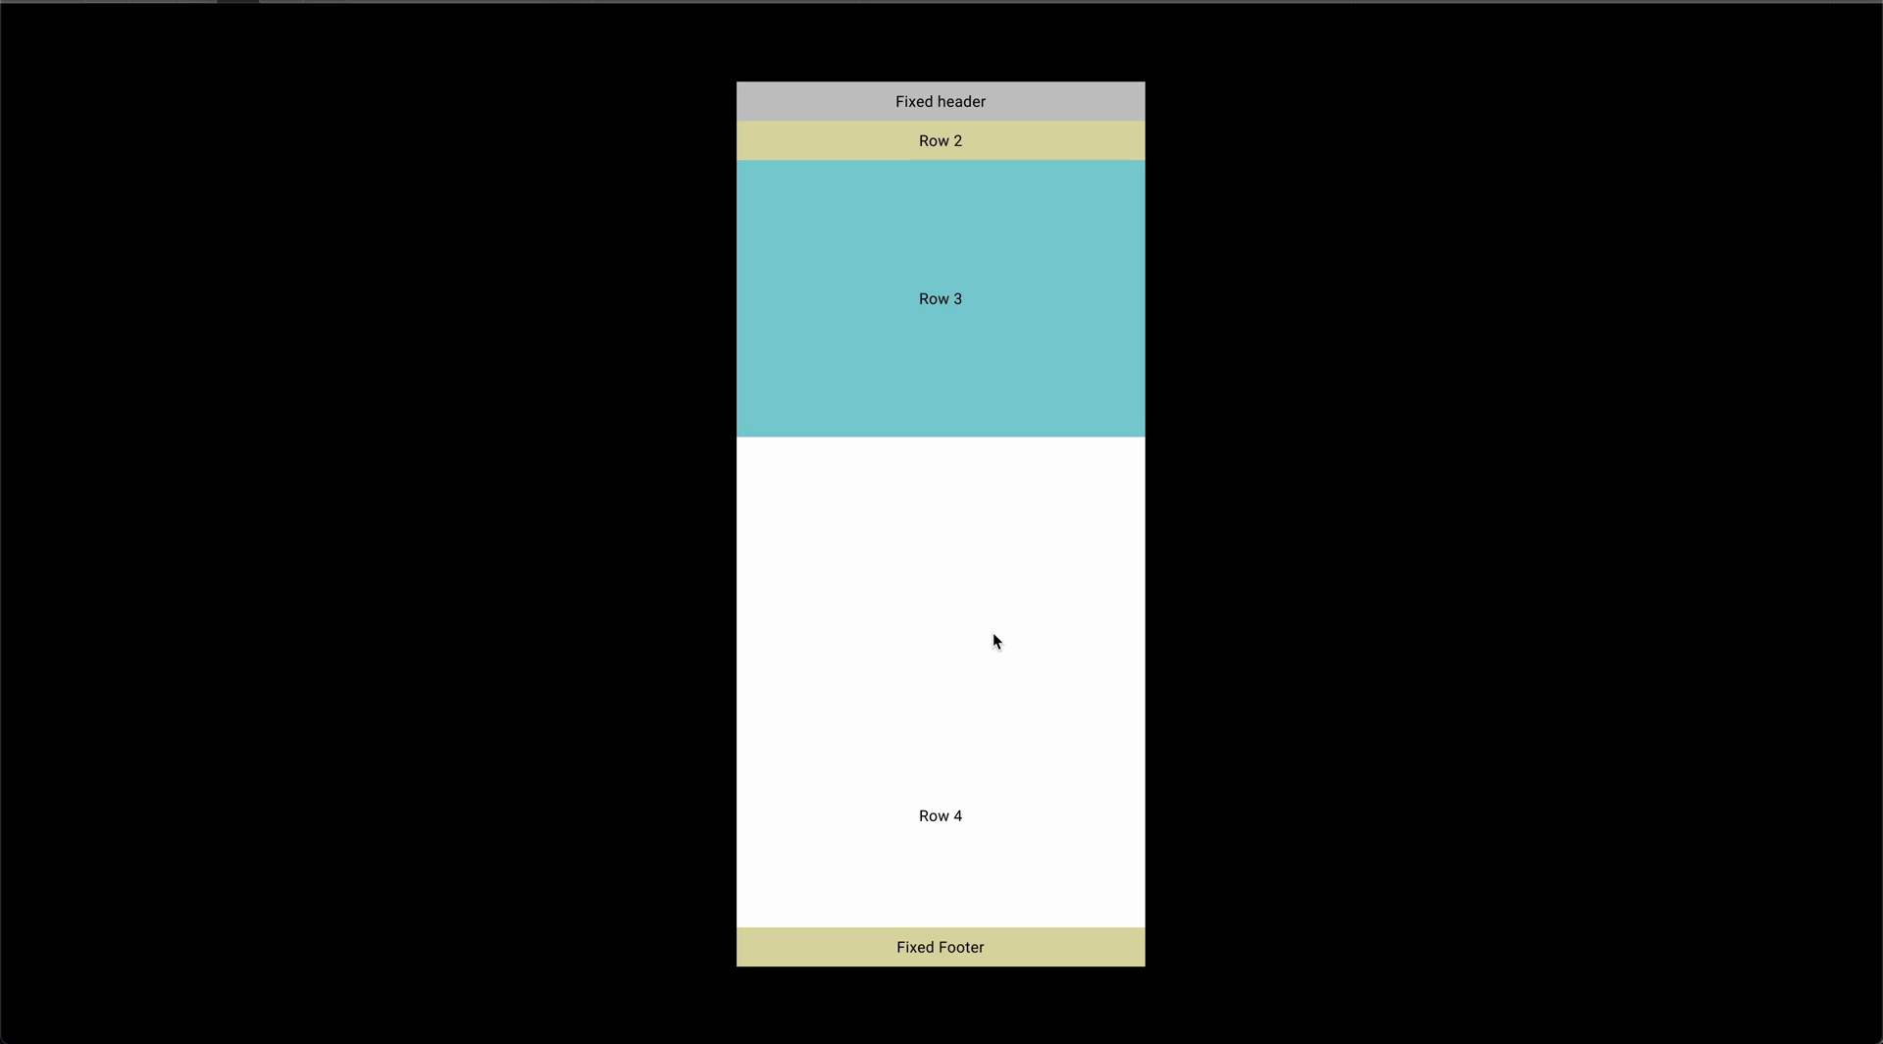
pyautogui.scroll(-3, 992, 632)
pyautogui.scroll(3, 992, 632)
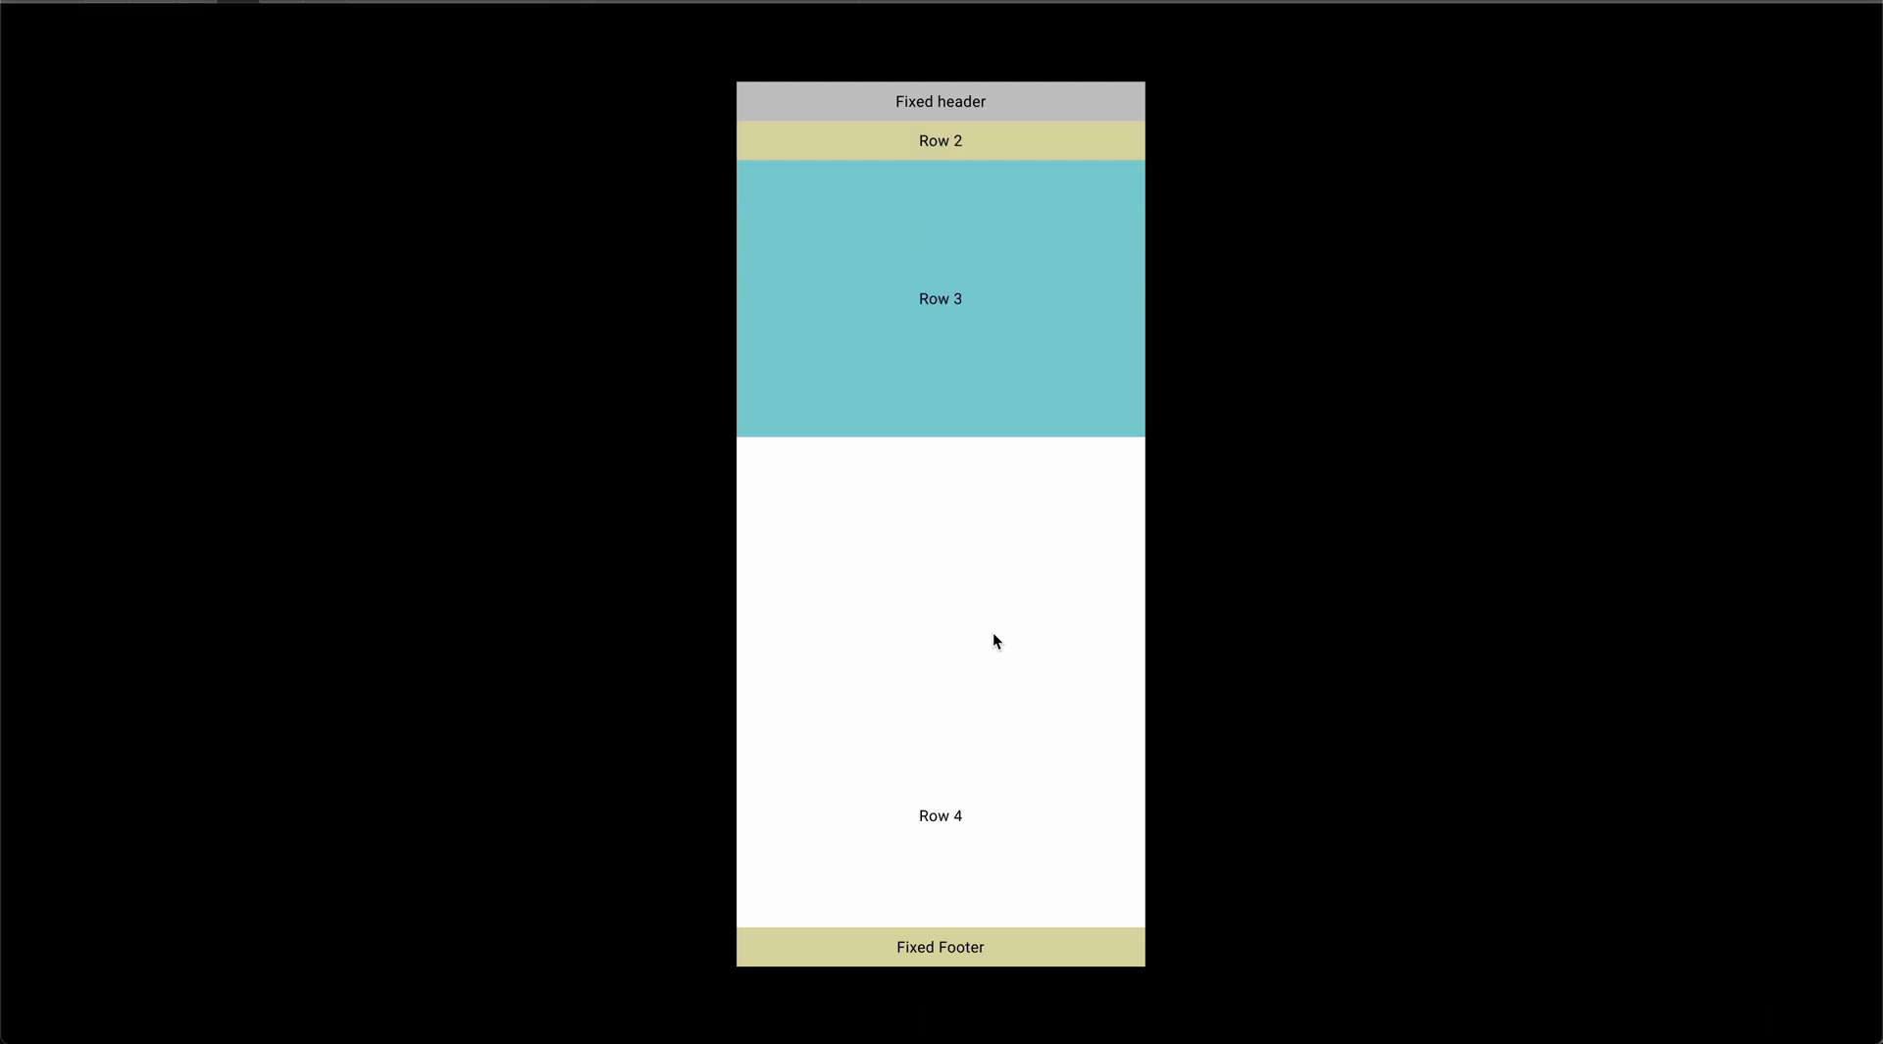
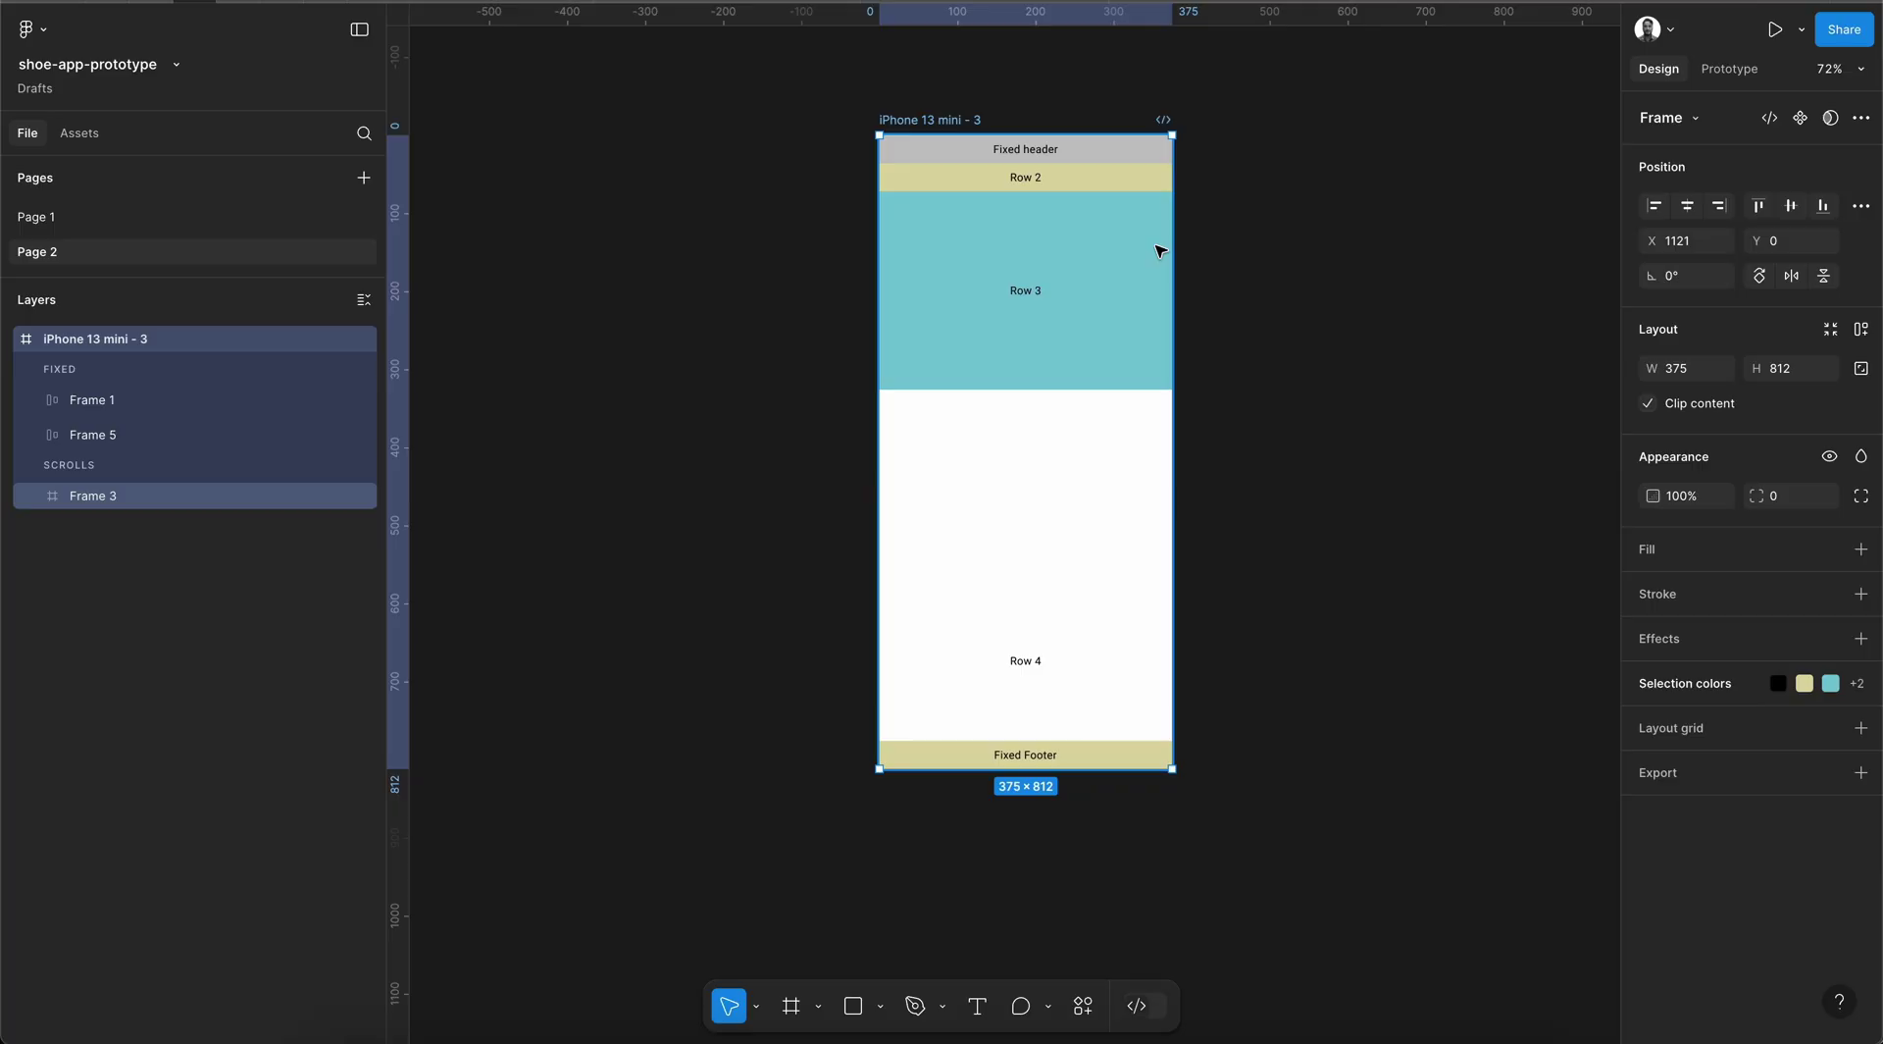
# Set the scroll behavior position of the header, Frame 1, in iPhone 13 mini - 4 to Scroll with parent
pyautogui.click(252, 402)
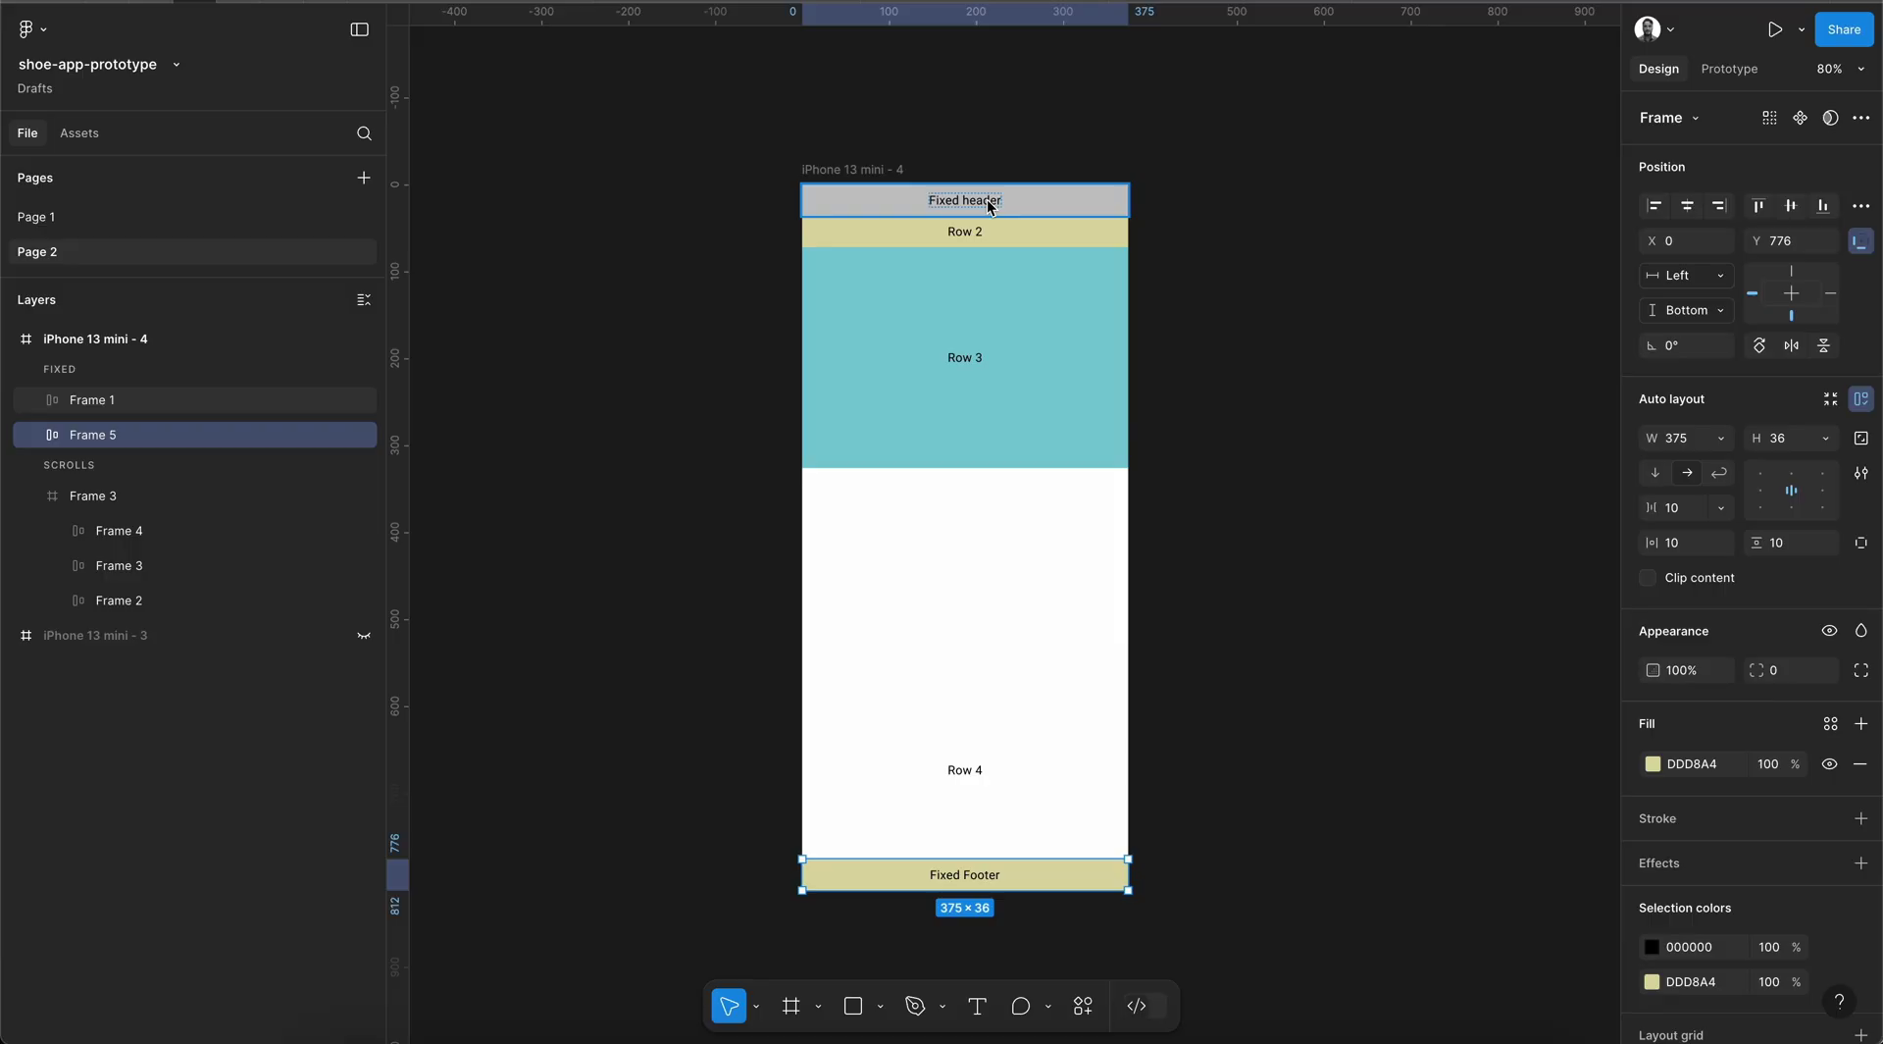
pyautogui.click(1046, 202)
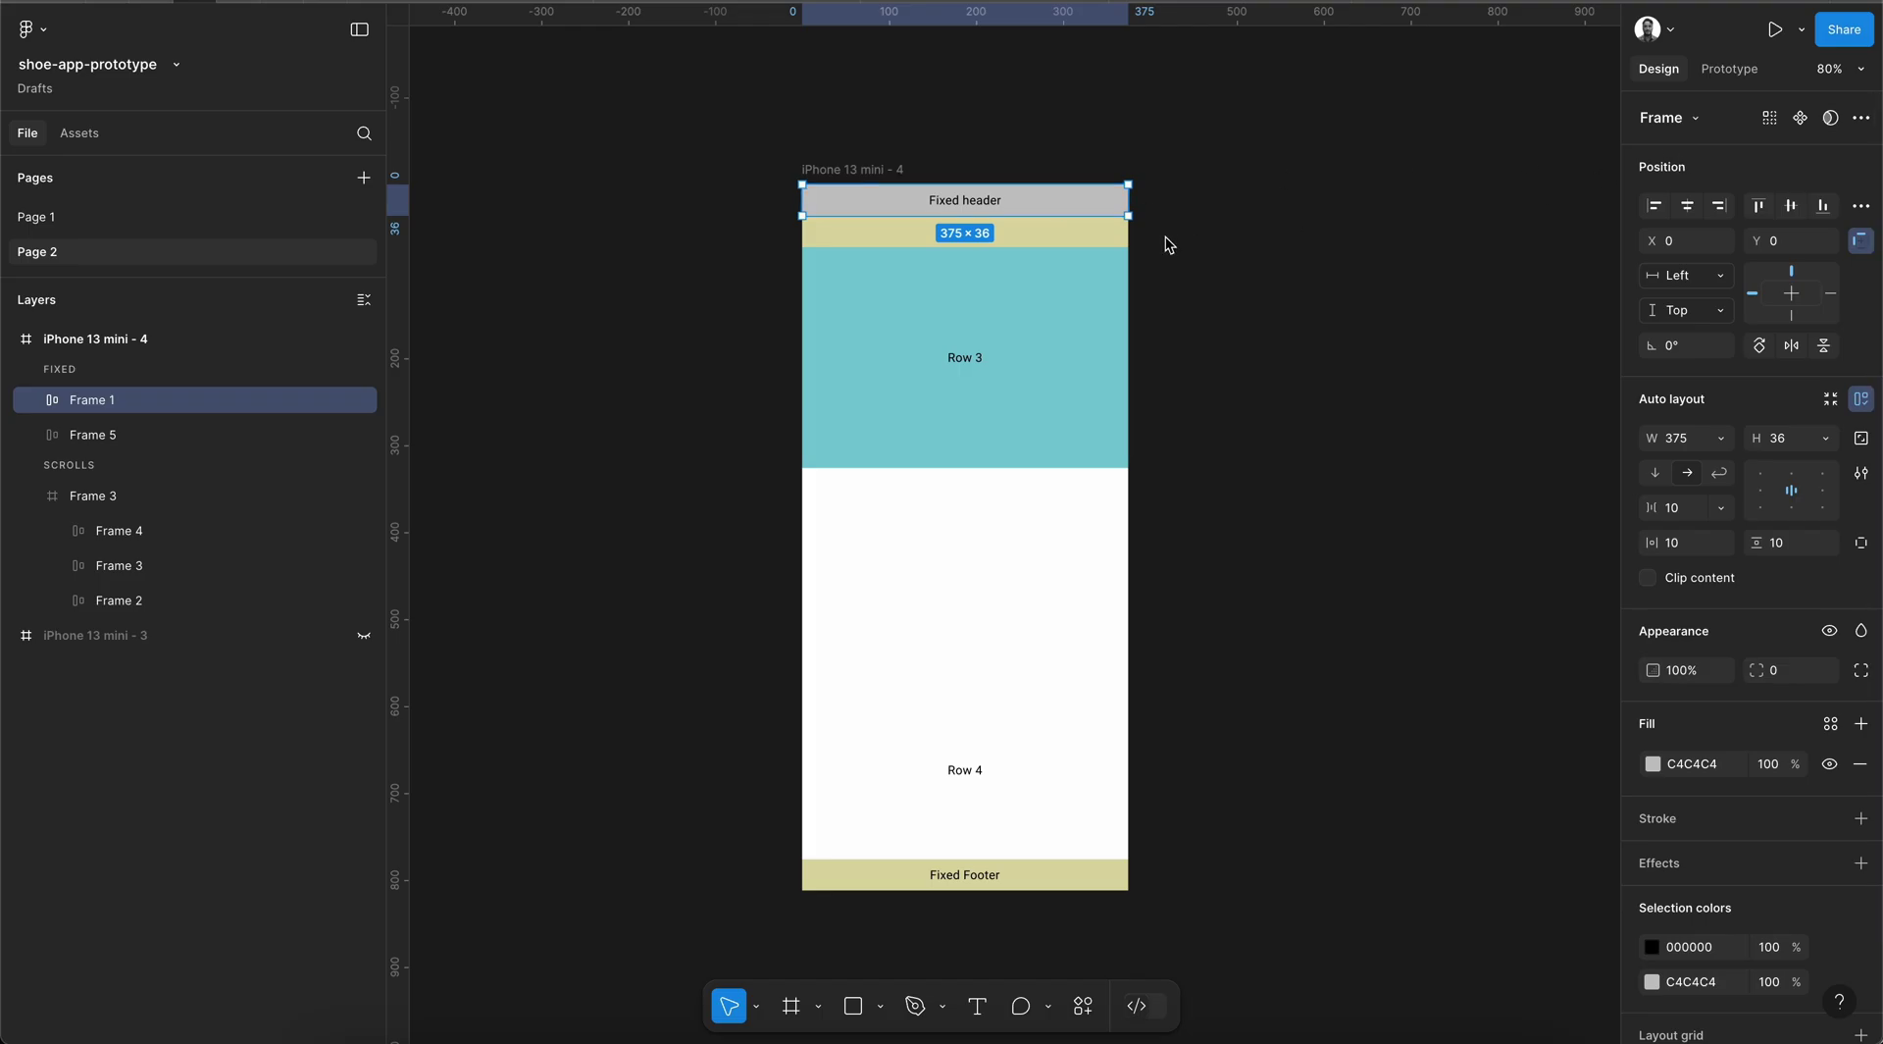
pyautogui.click(1729, 69)
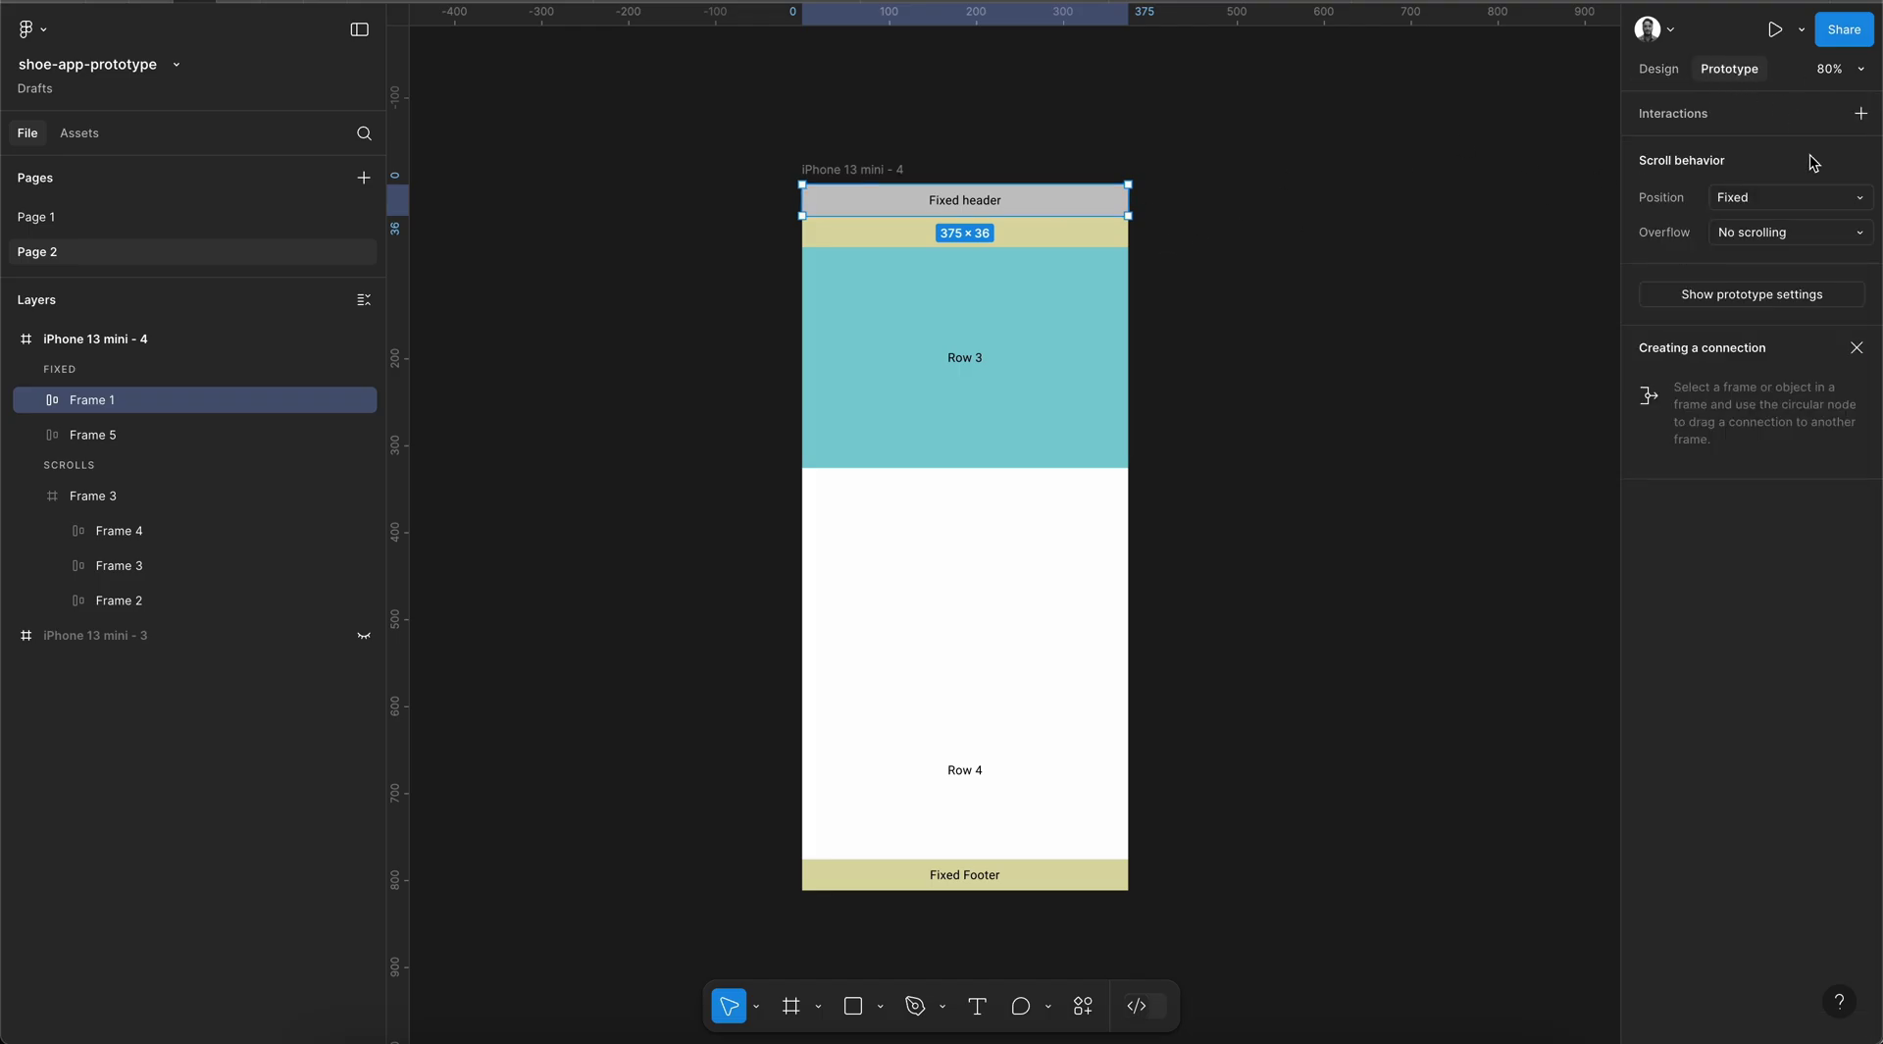
pyautogui.click(1773, 201)
pyautogui.click(1773, 169)
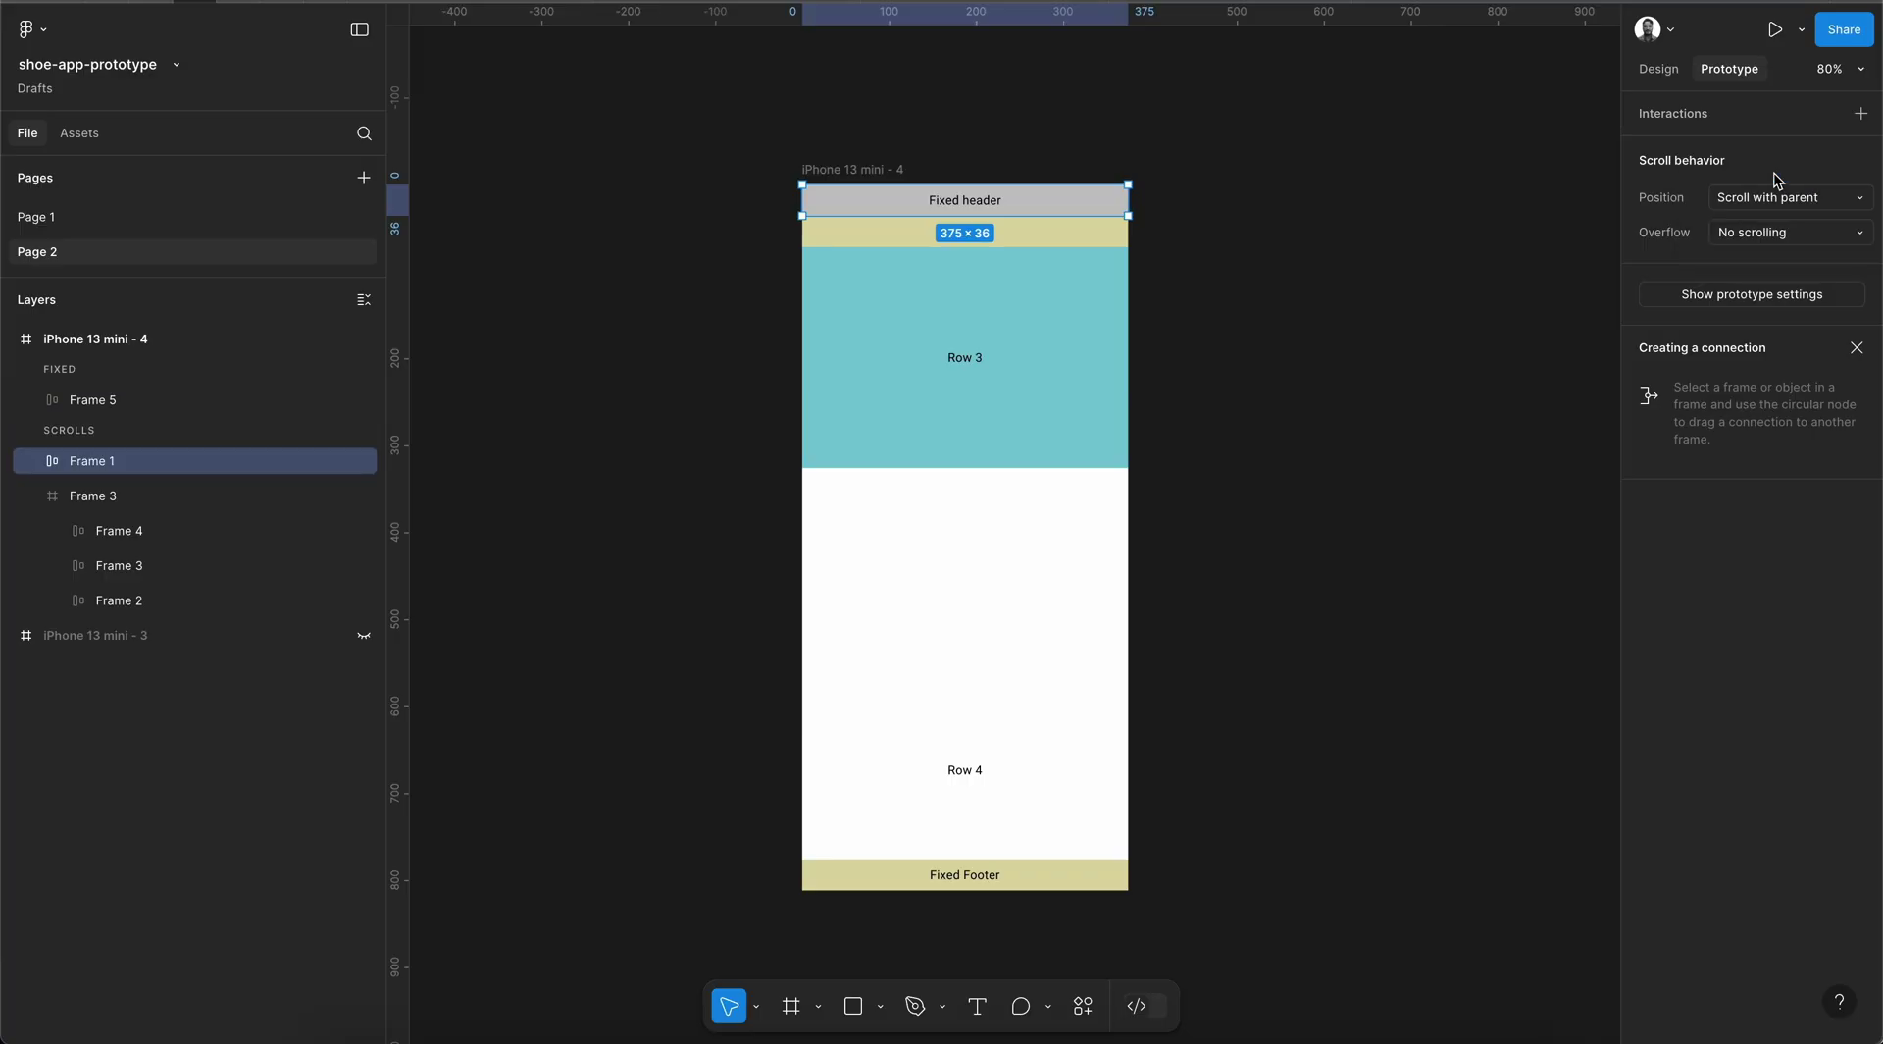
pyautogui.click(1659, 68)
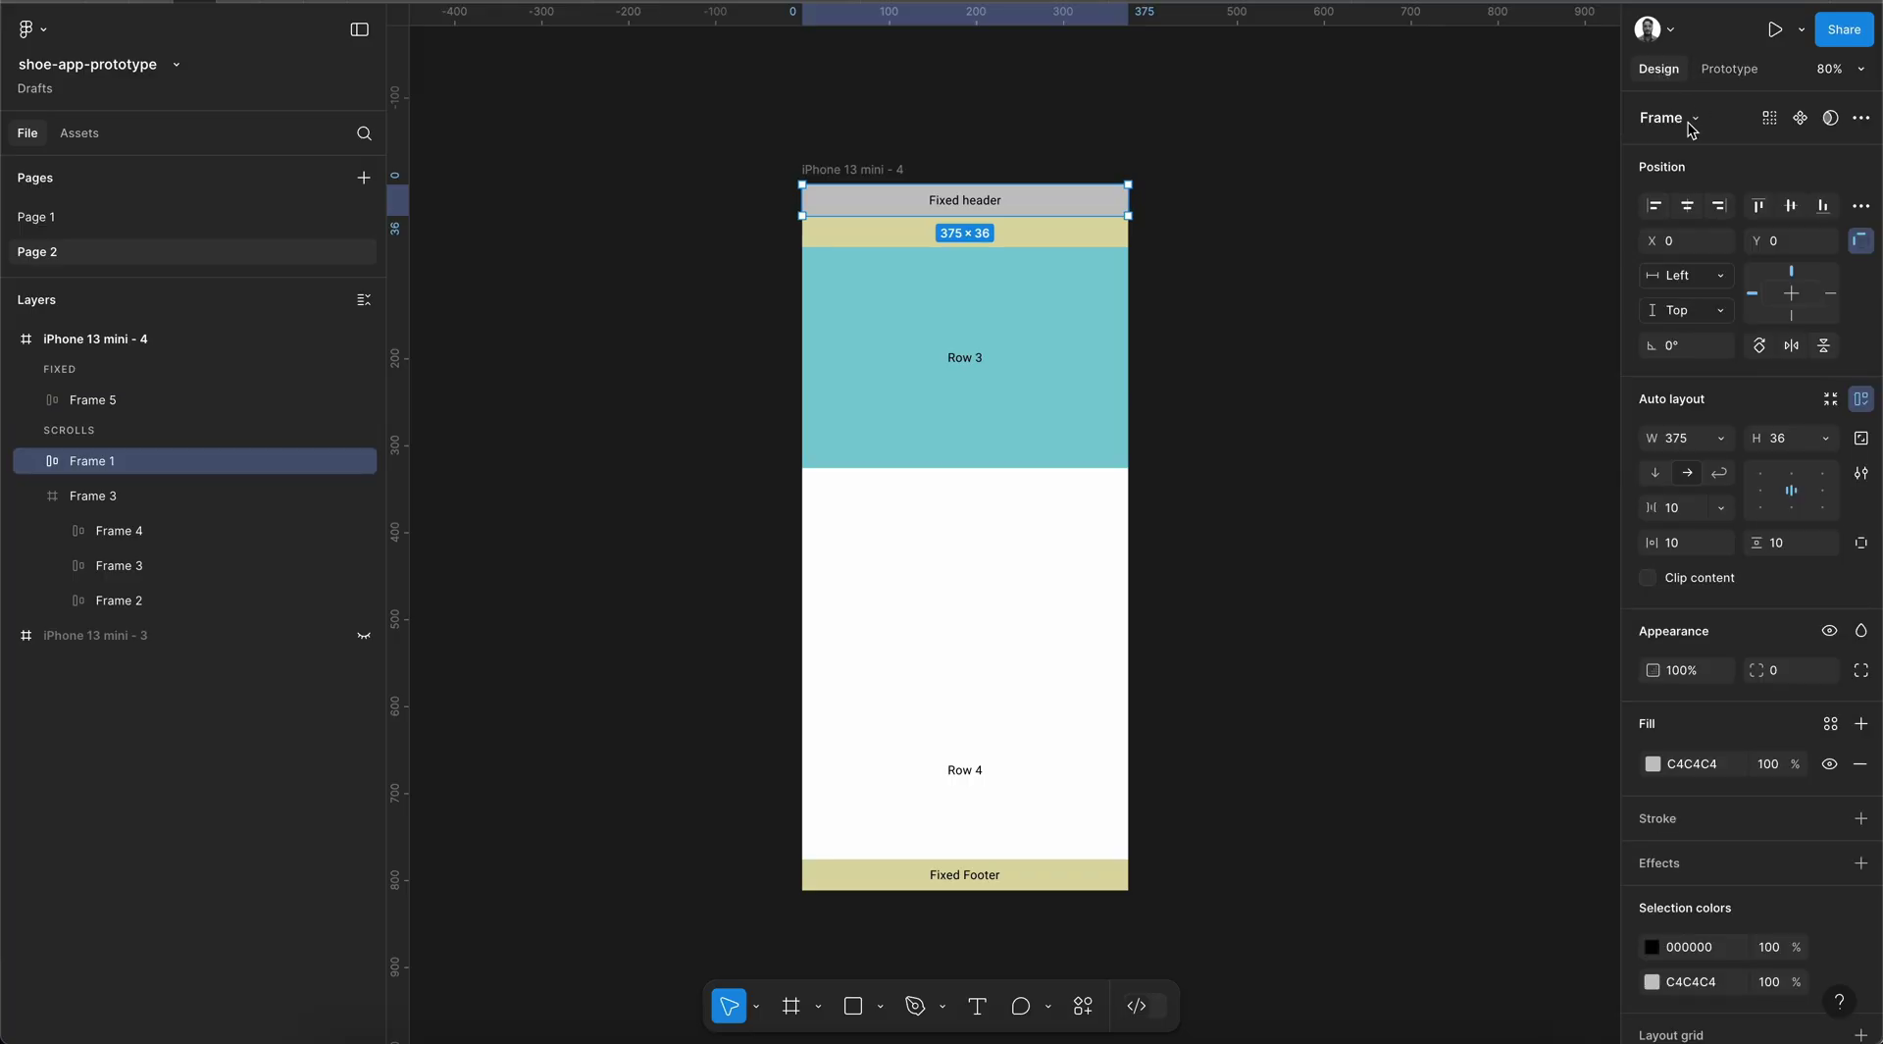
pyautogui.click(1711, 312)
pyautogui.click(1707, 425)
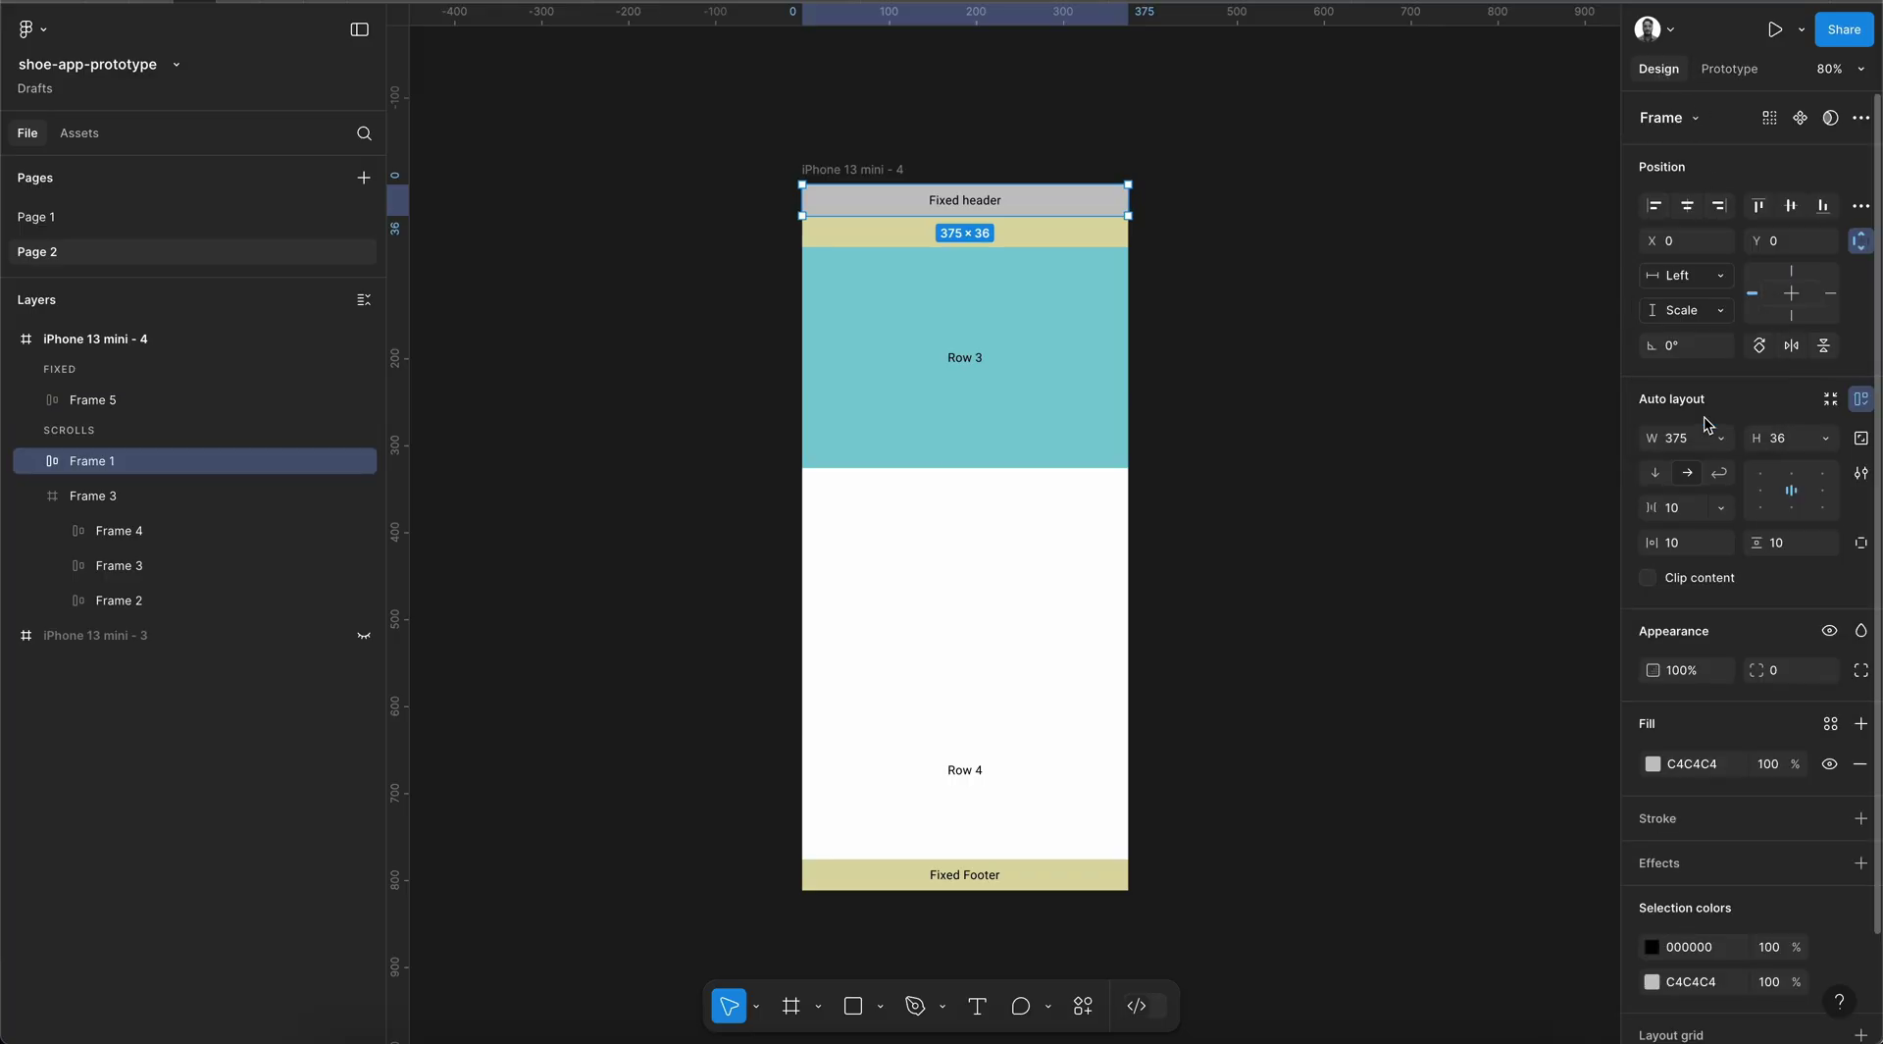
pyautogui.click(1685, 311)
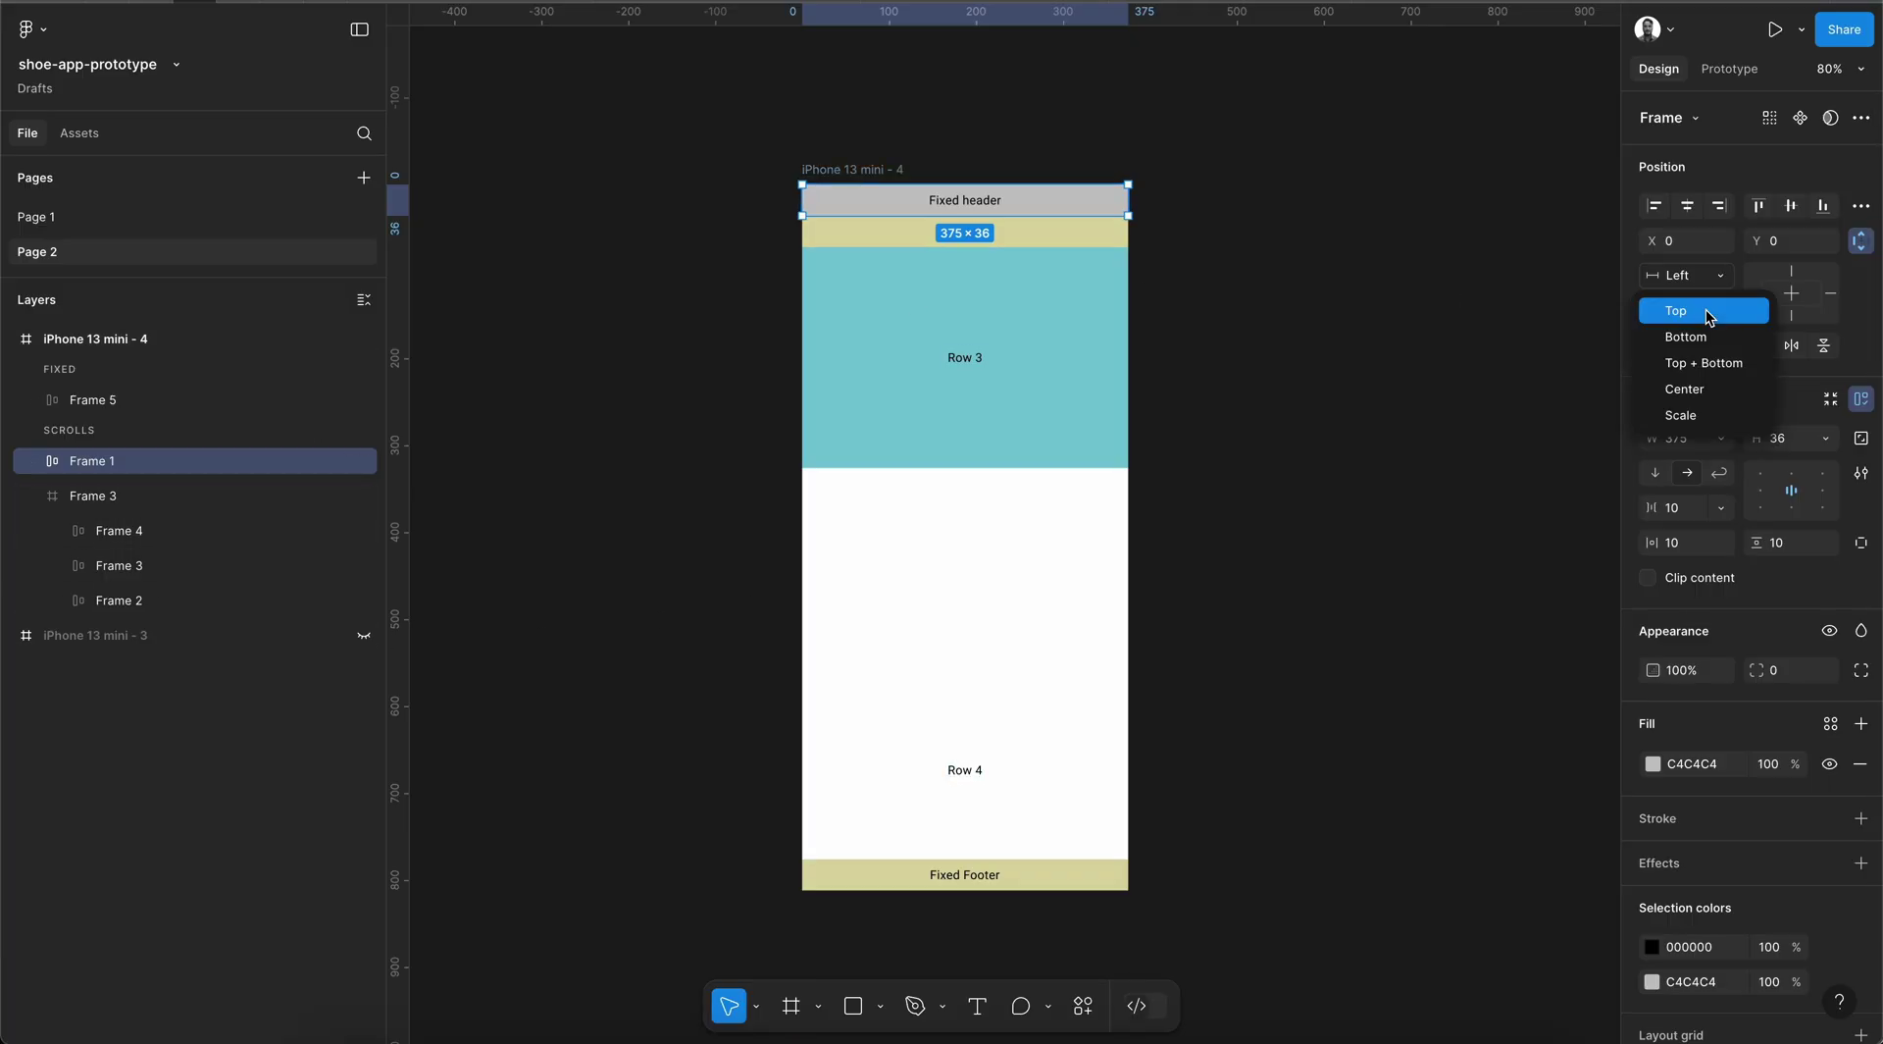
pyautogui.click(1697, 312)
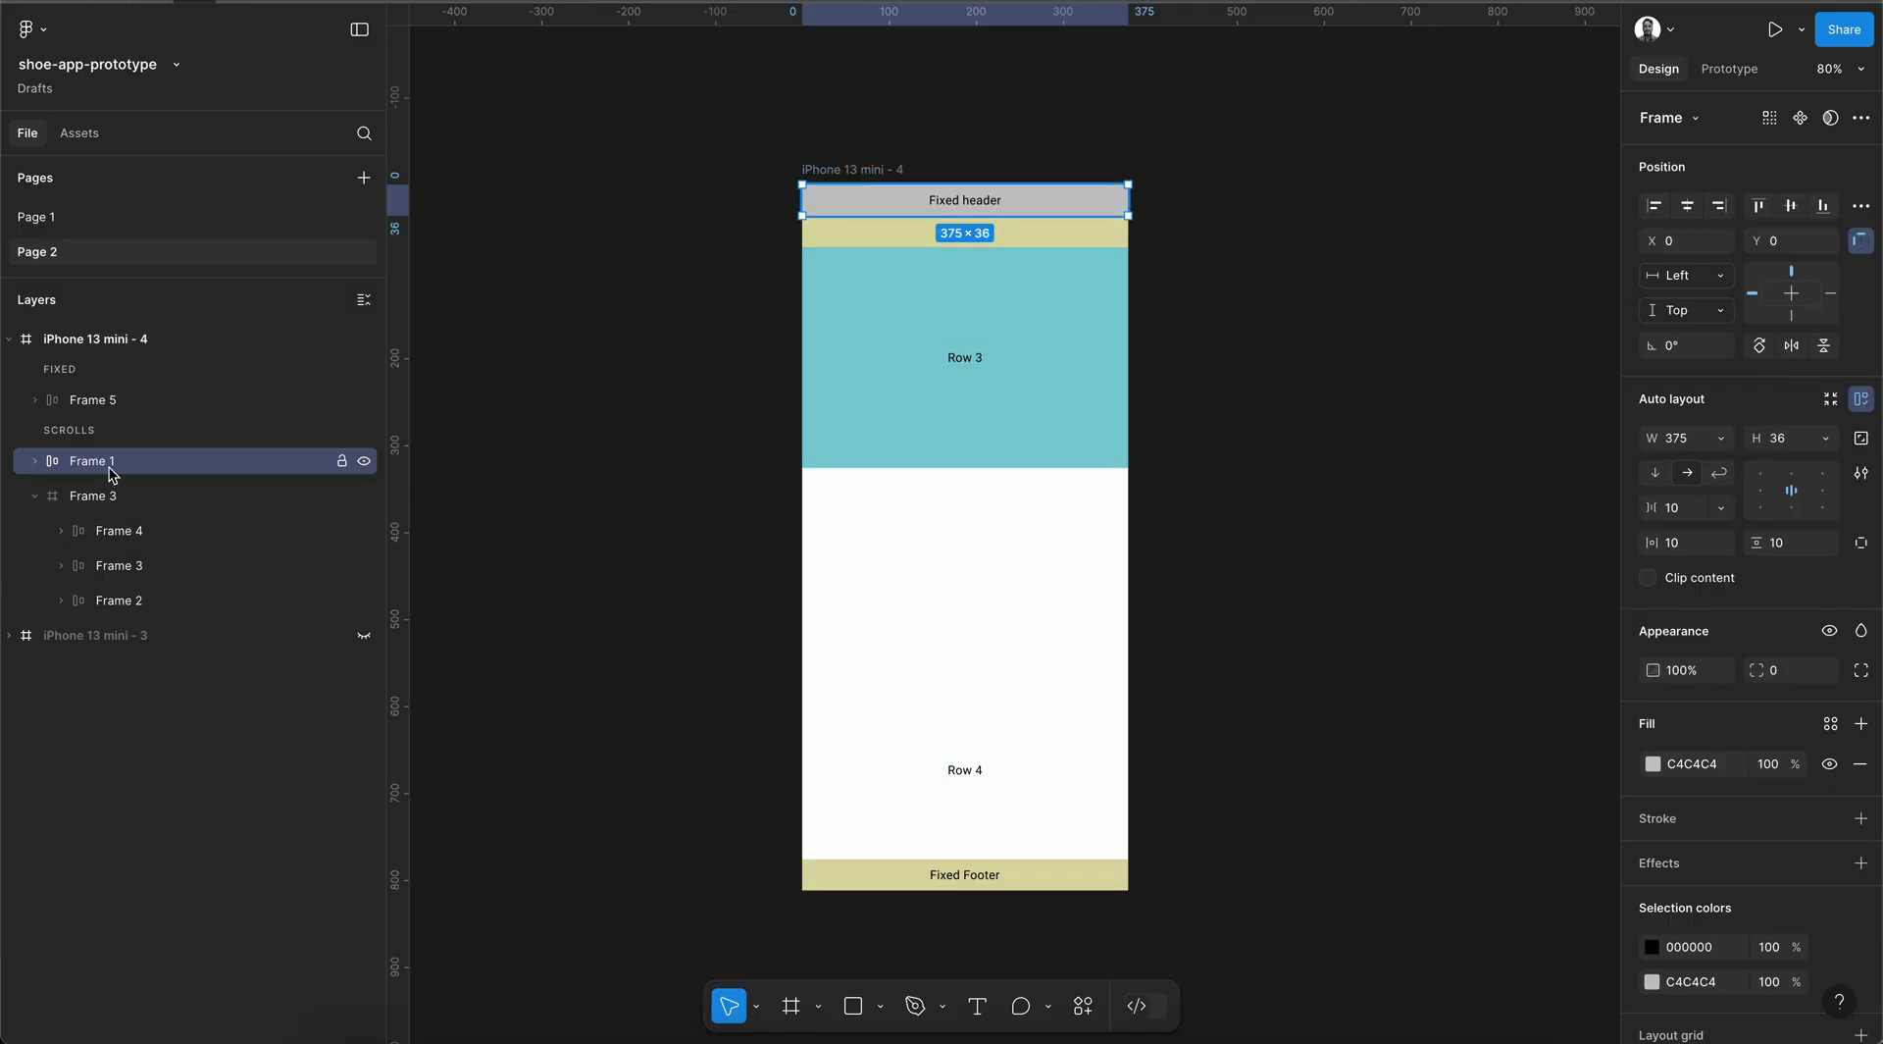
# Move the header Frame 1 into Frame 3, directly above Frame 4 in the layer order, and select Frame 5
pyautogui.moveTo(100, 463); pyautogui.dragTo(121, 504)
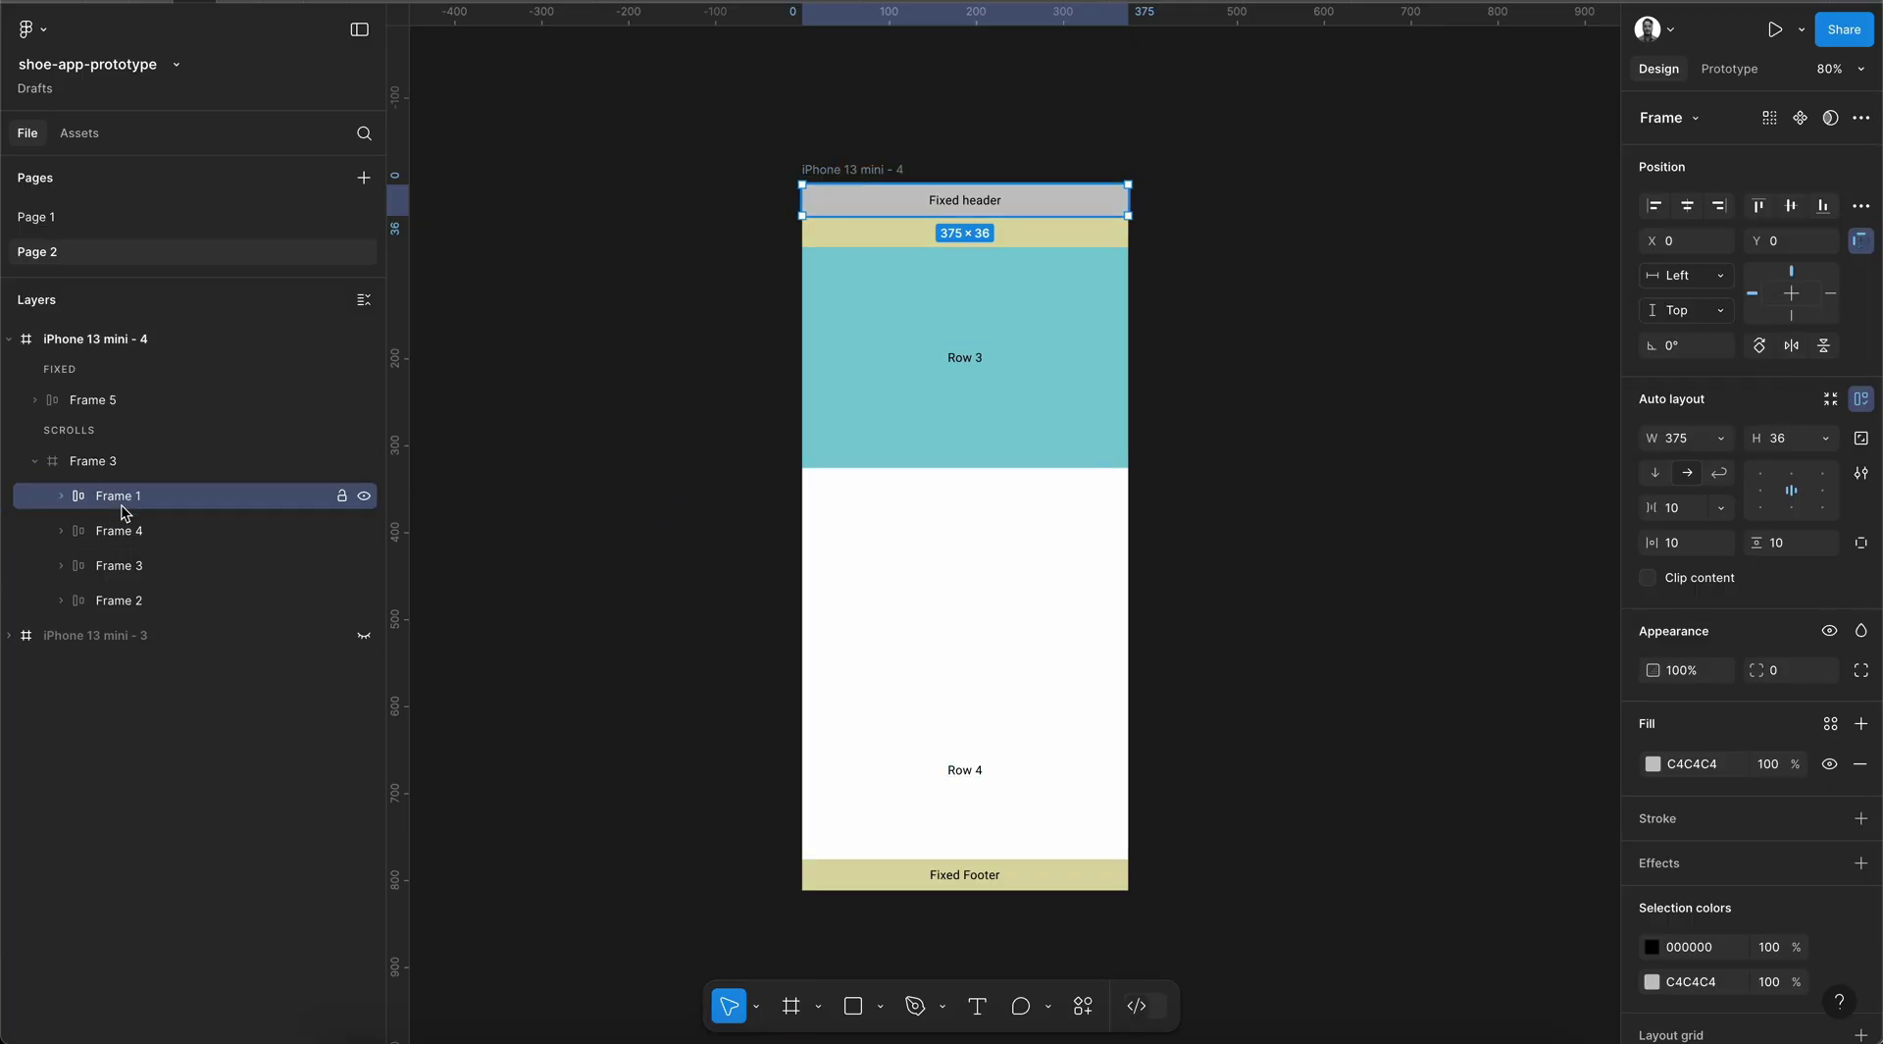
pyautogui.click(111, 463)
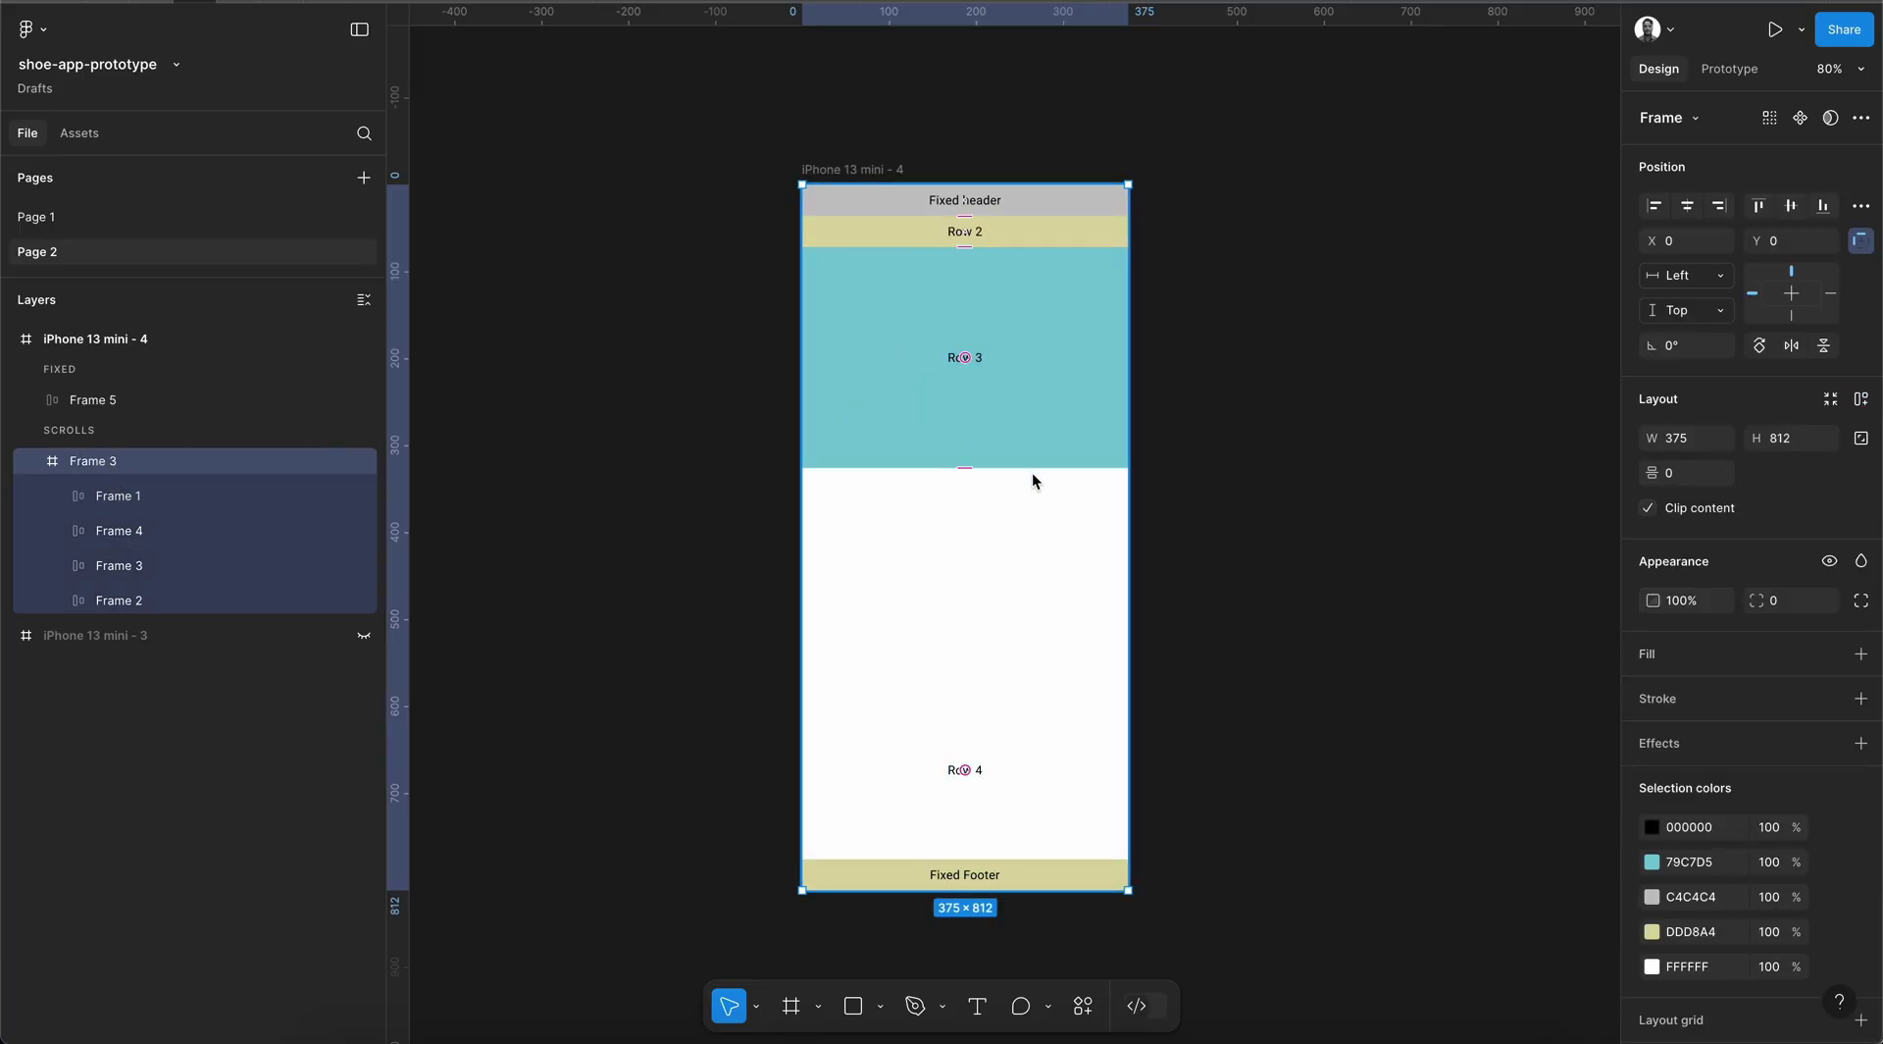
pyautogui.click(145, 400)
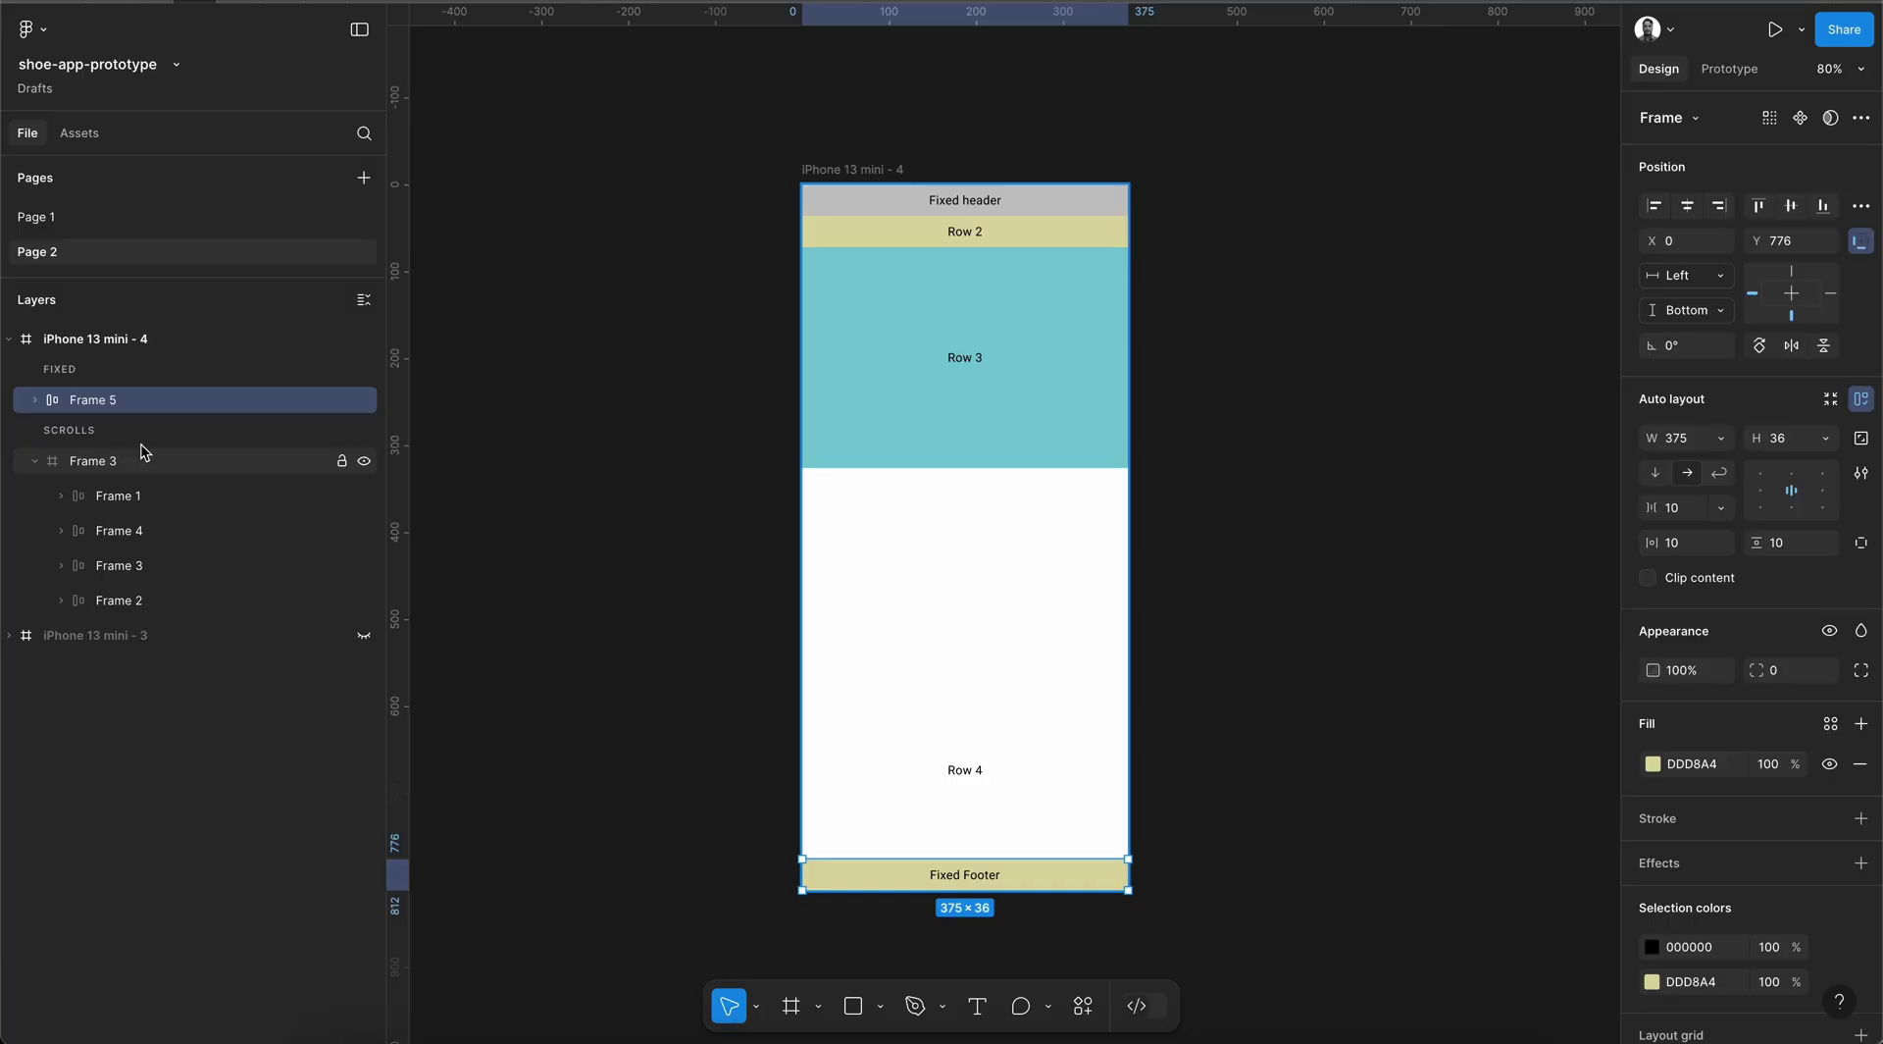
# Align the Row 2 frame to the top of Frame 3 and place the Fixed header directly beneath it at Y 36
pyautogui.click(118, 463)
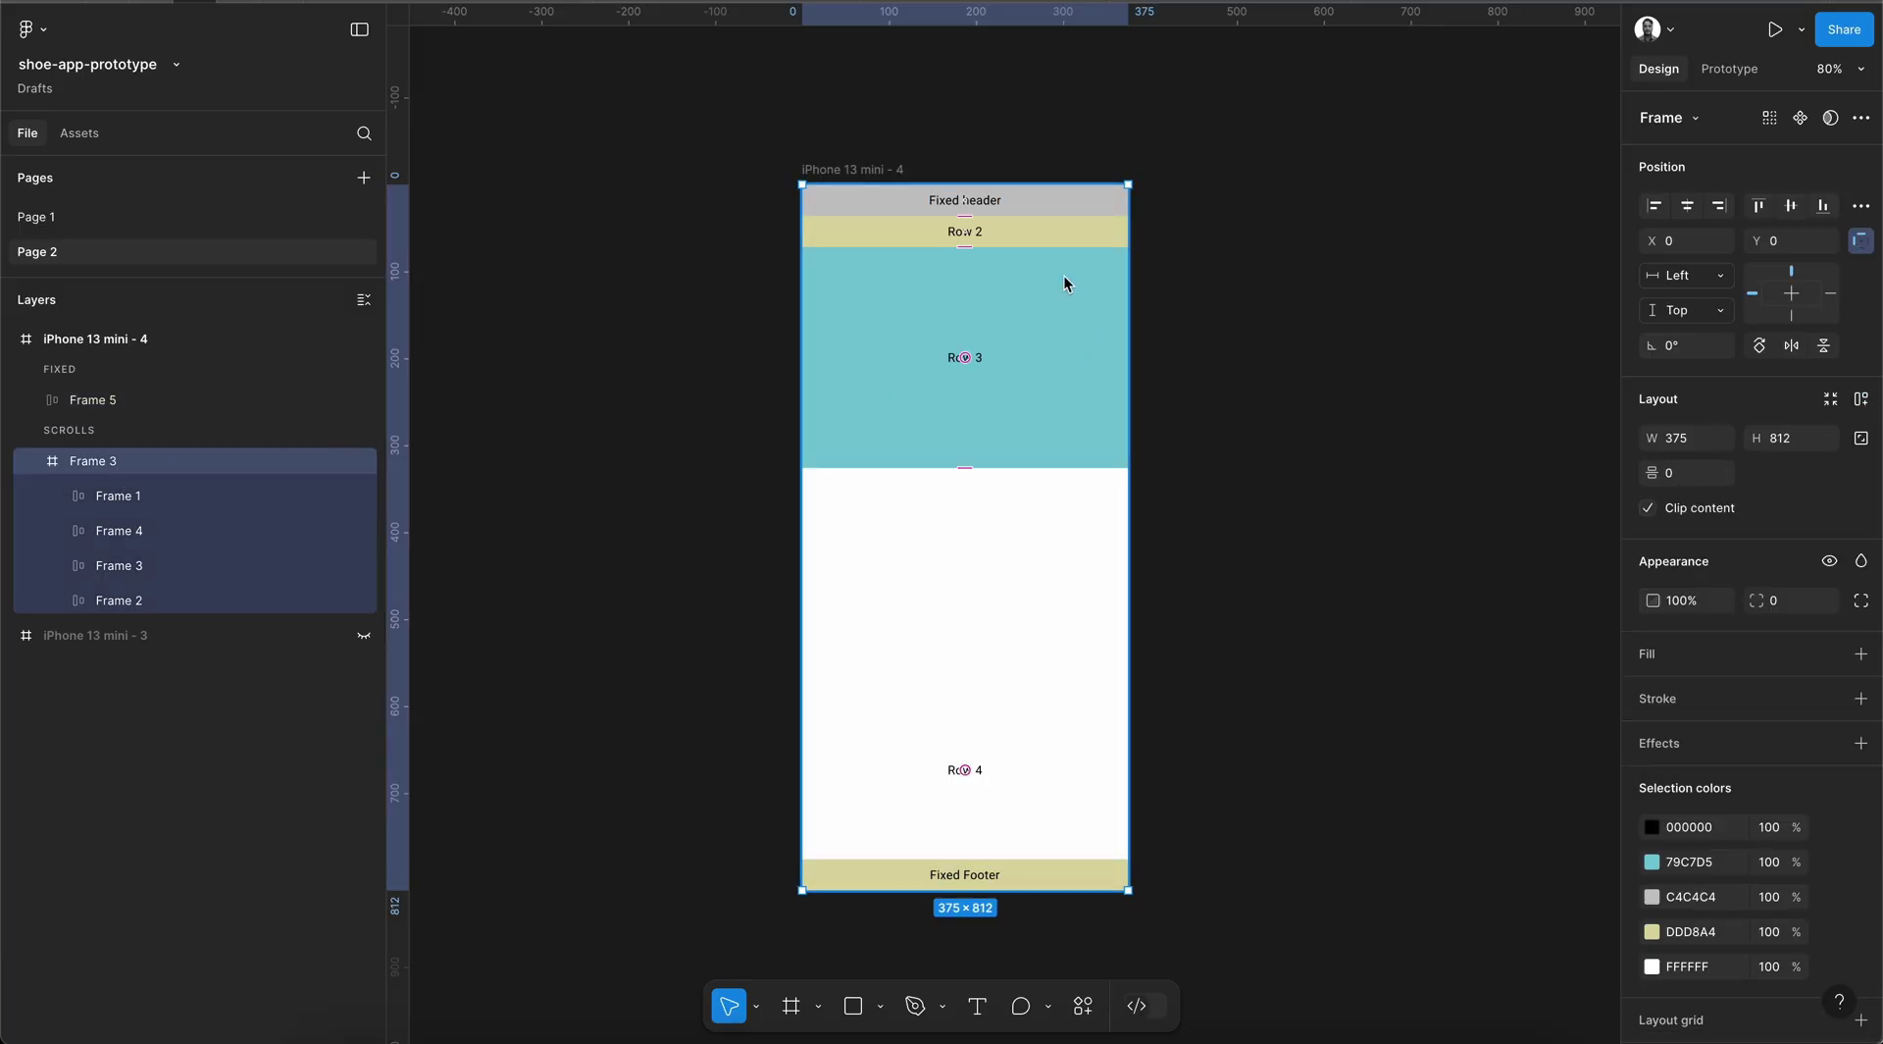
pyautogui.click(155, 494)
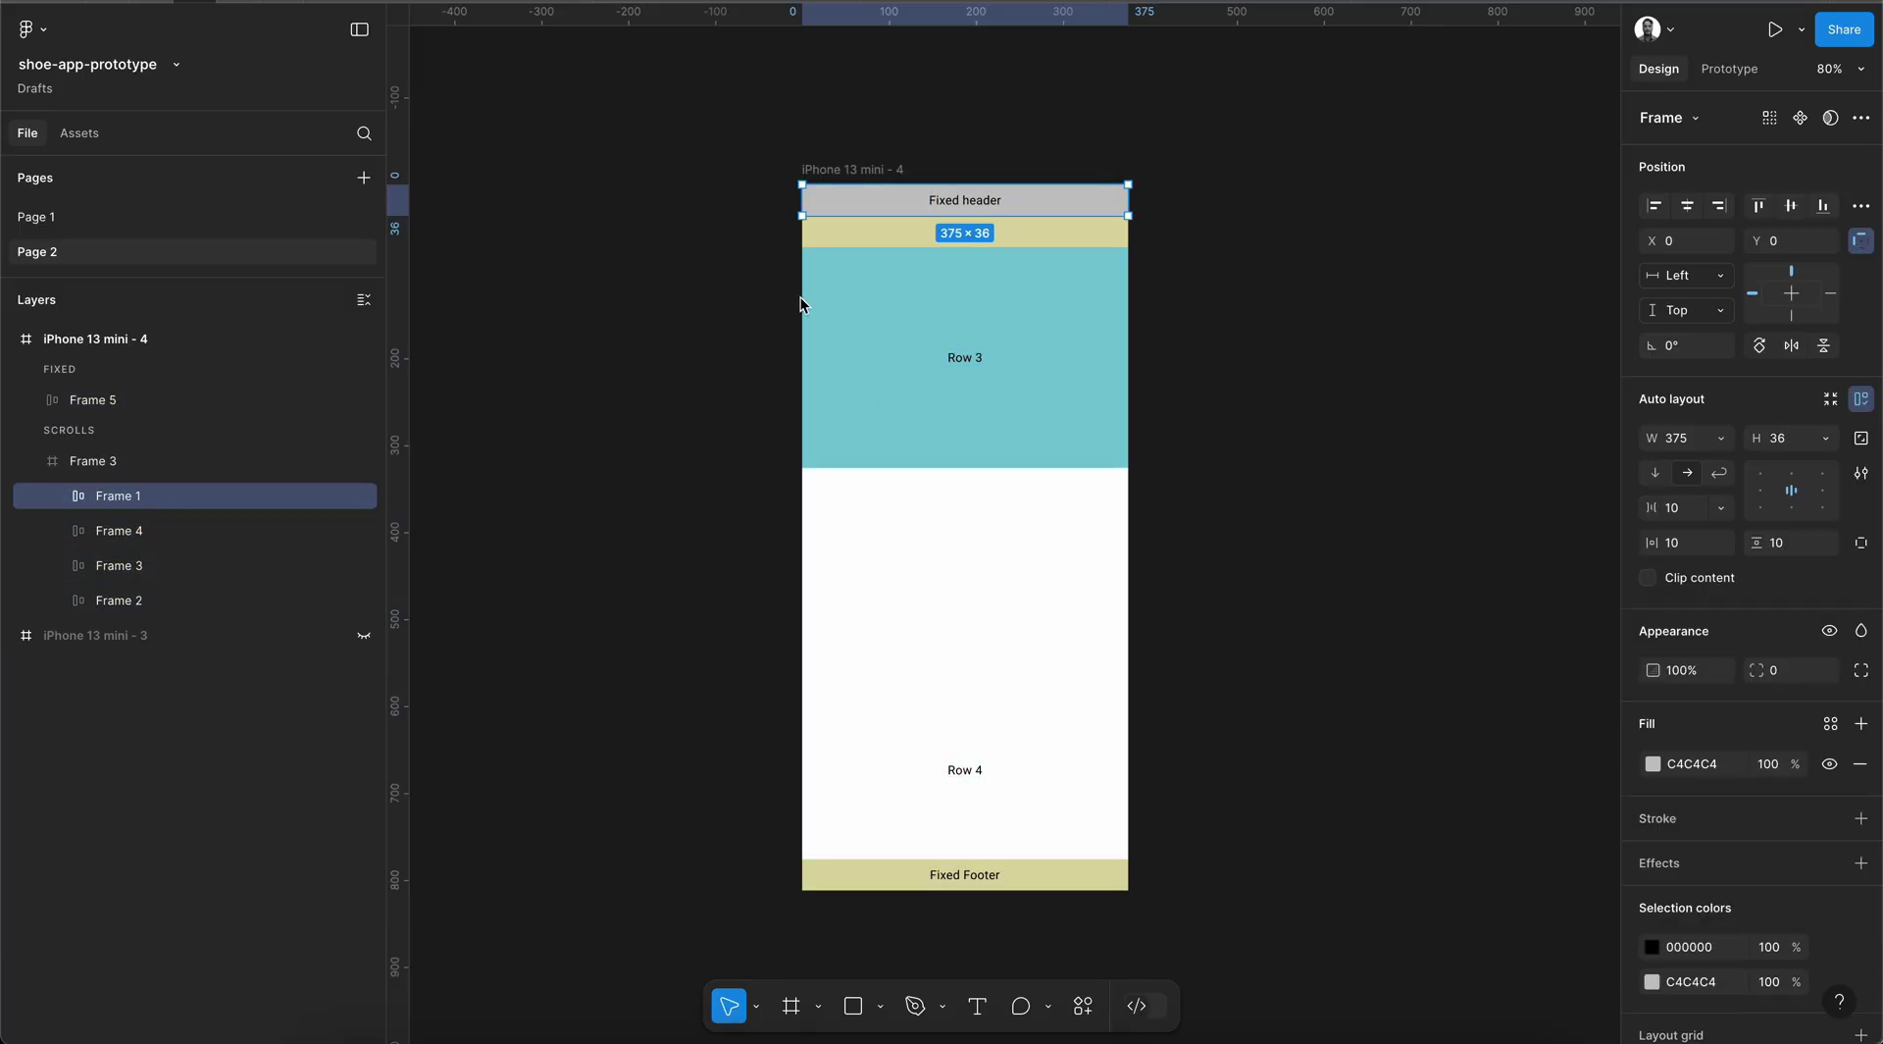
pyautogui.scroll(5, 949, 216)
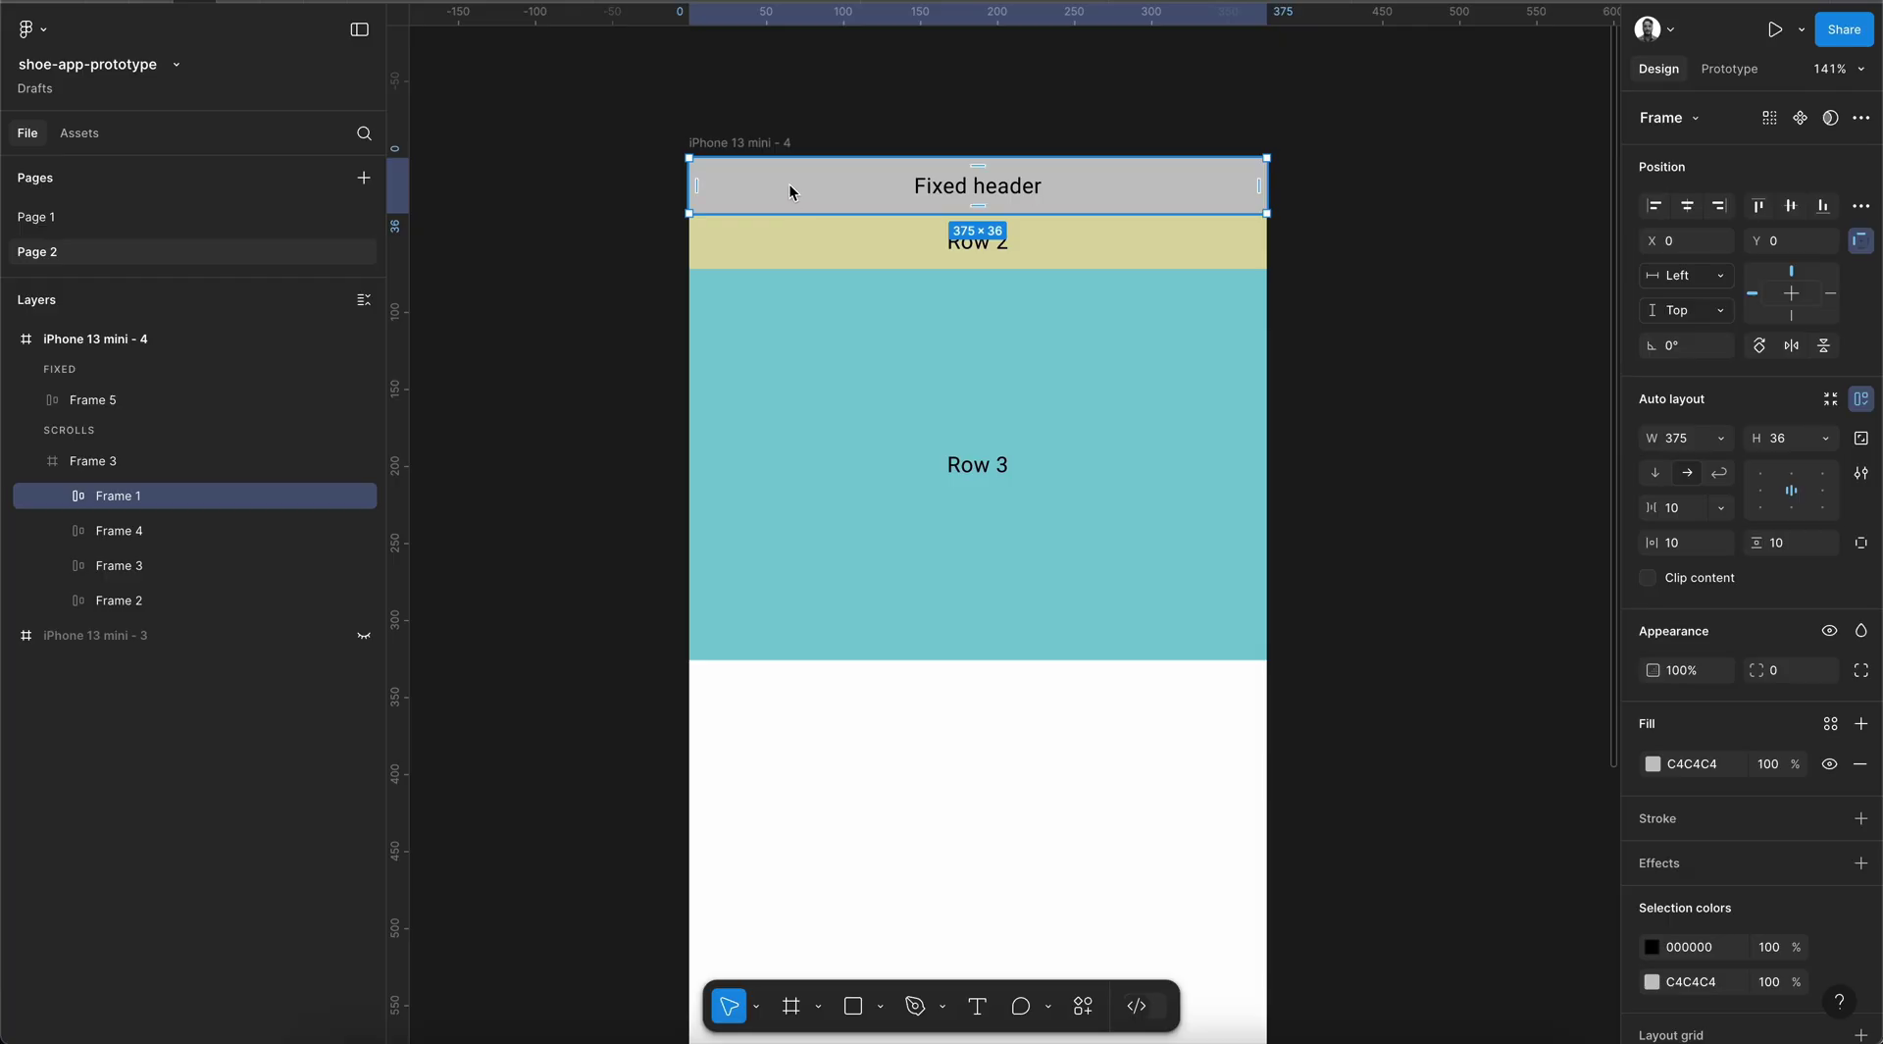
pyautogui.moveTo(789, 184); pyautogui.dragTo(821, 226)
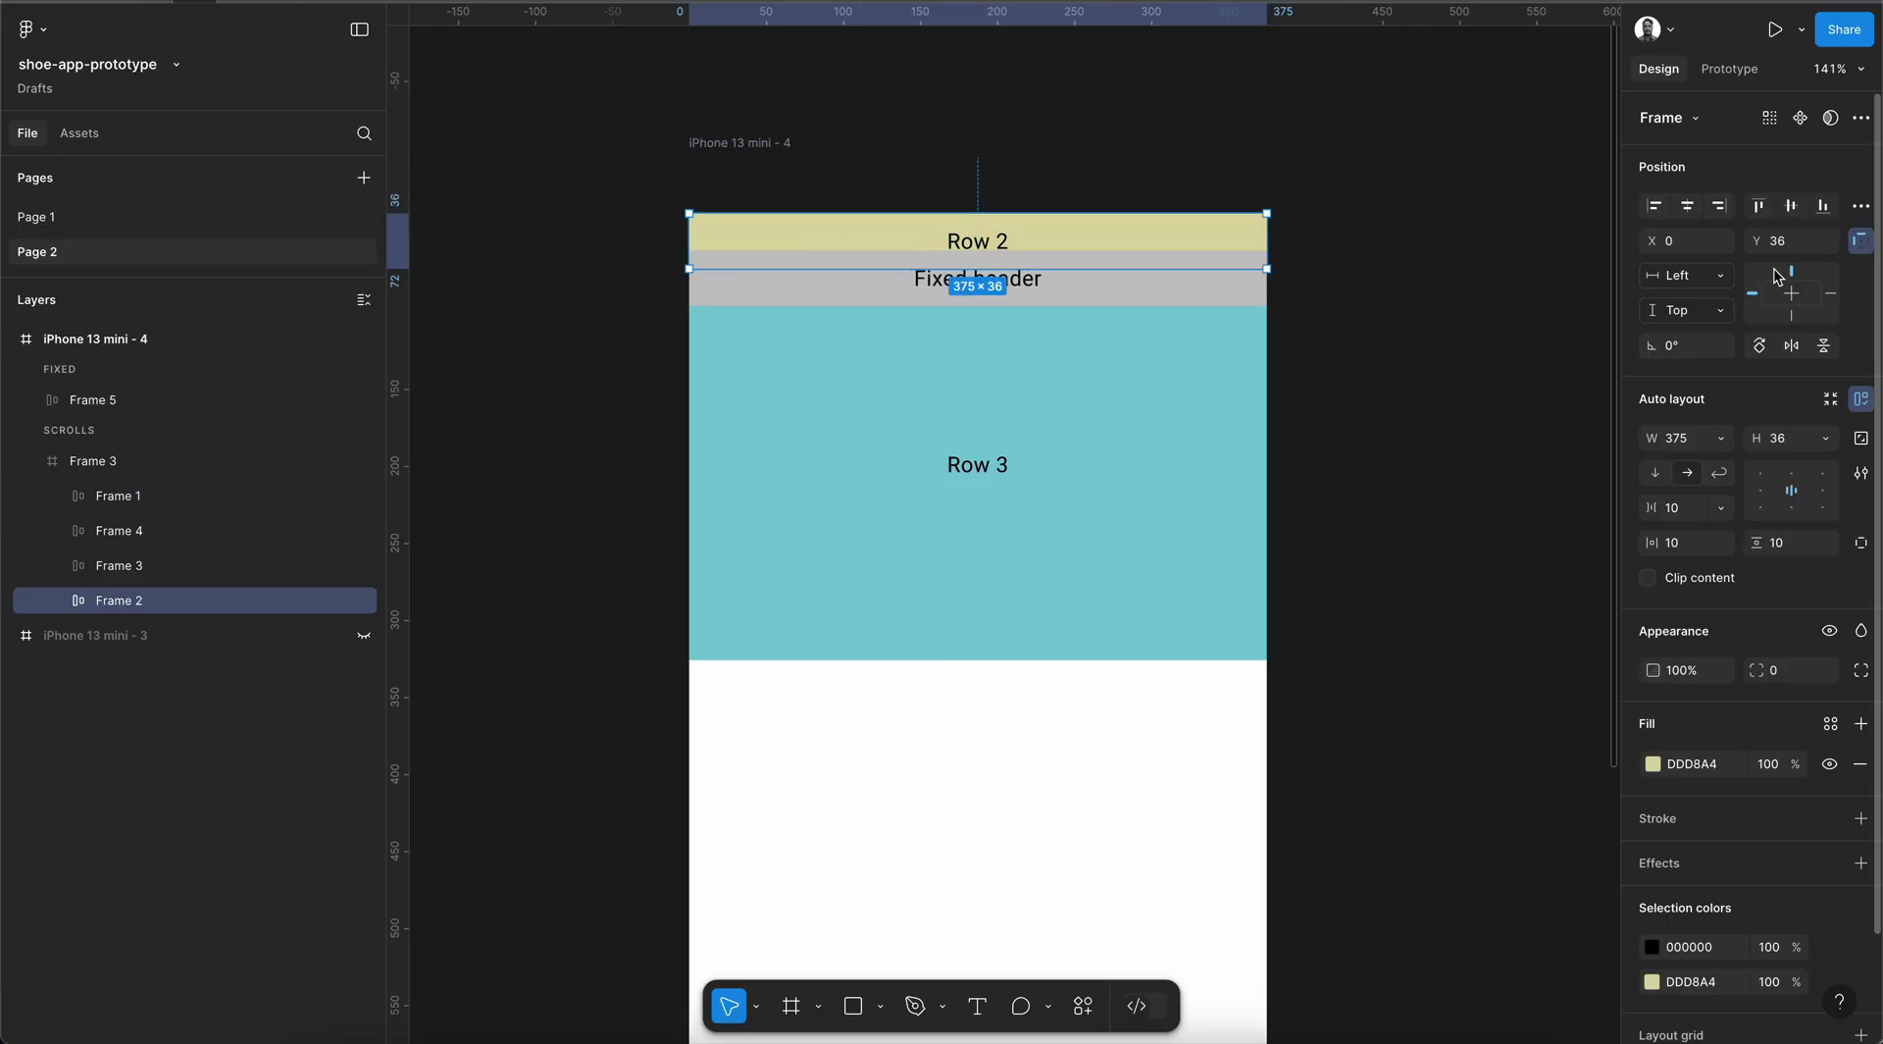
pyautogui.click(1758, 205)
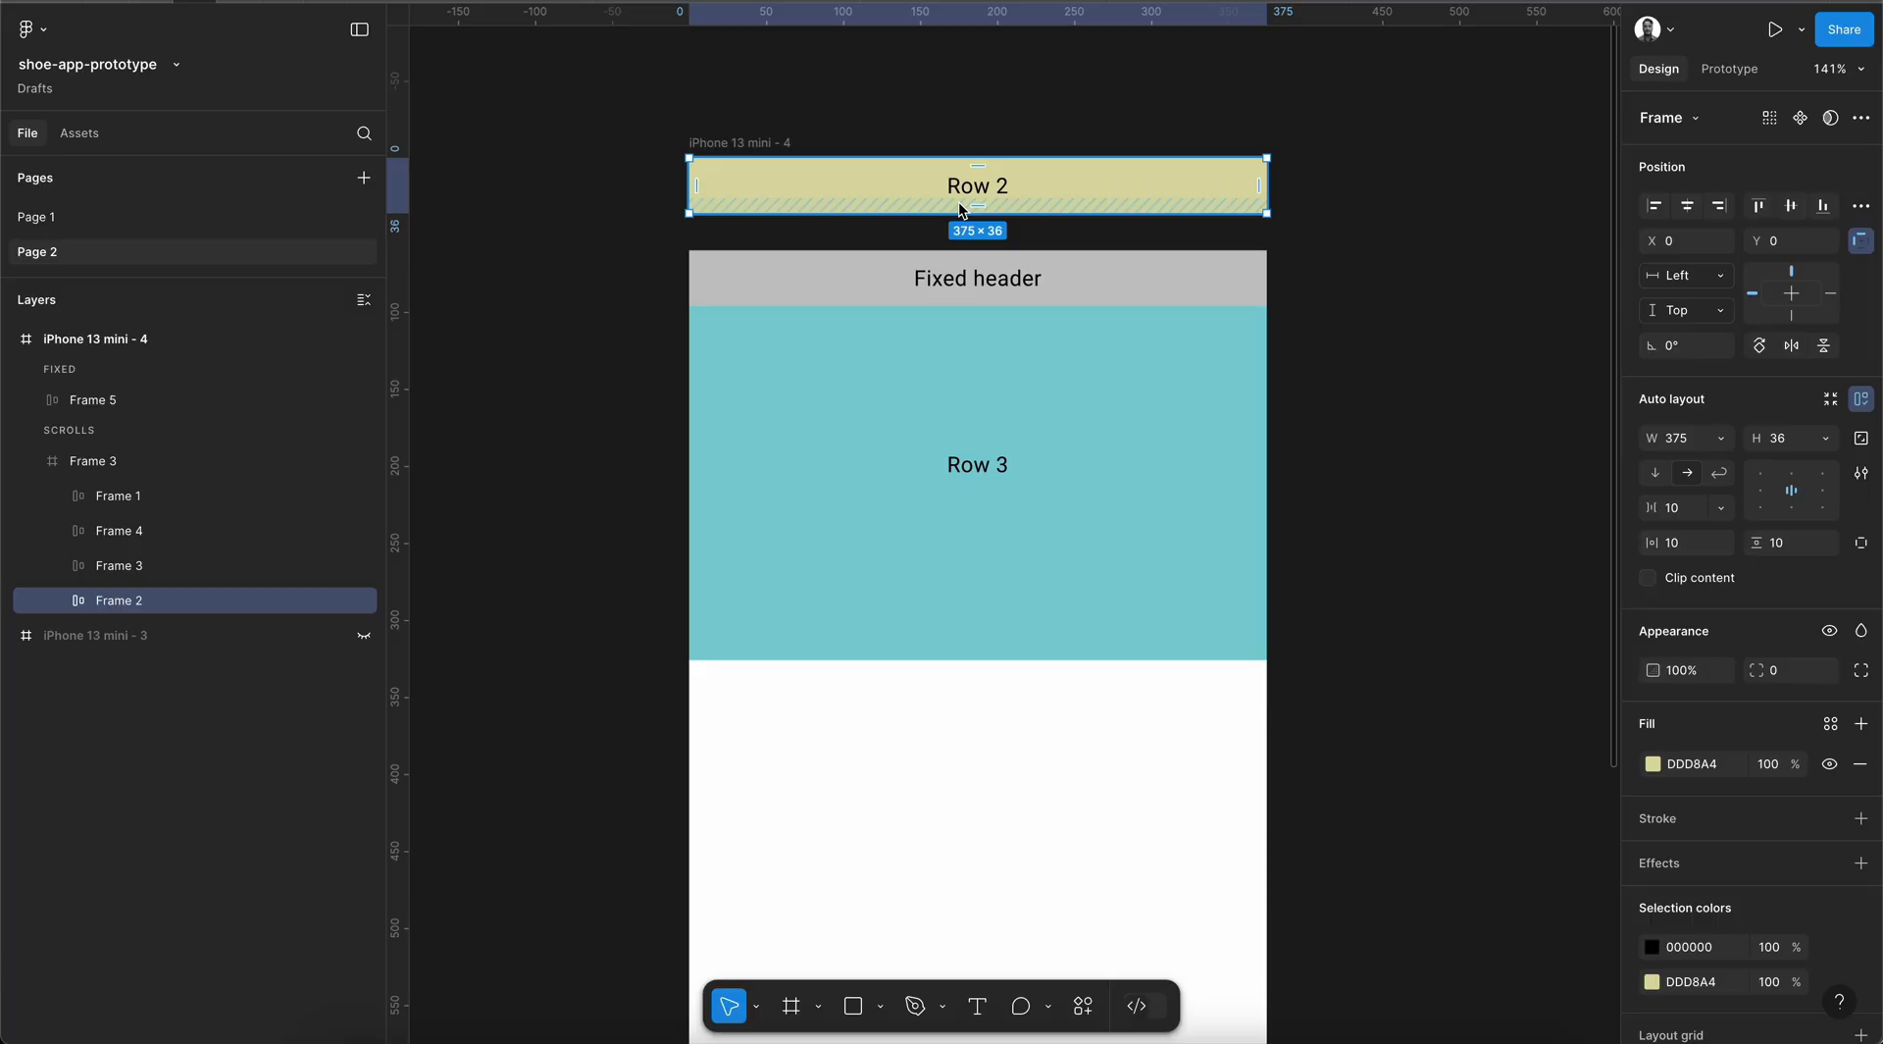
pyautogui.click(848, 268)
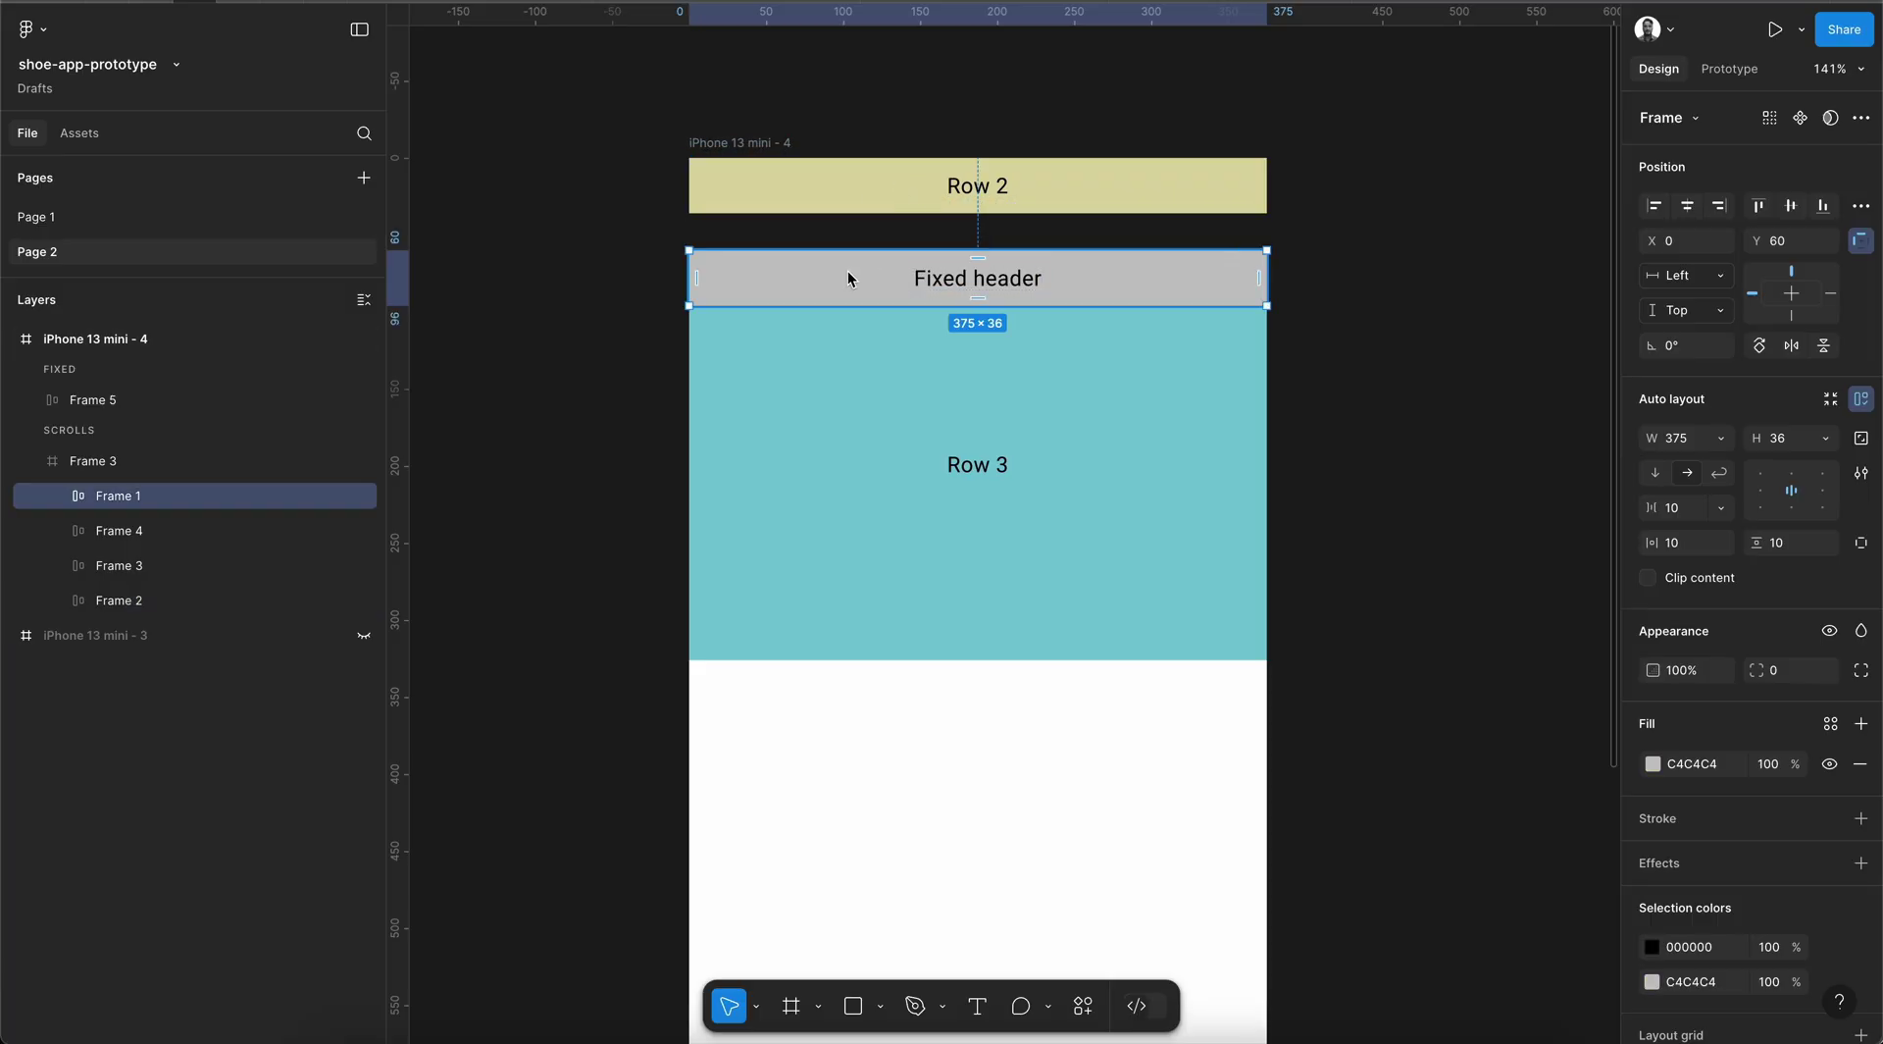
pyautogui.moveTo(847, 268); pyautogui.dragTo(849, 236)
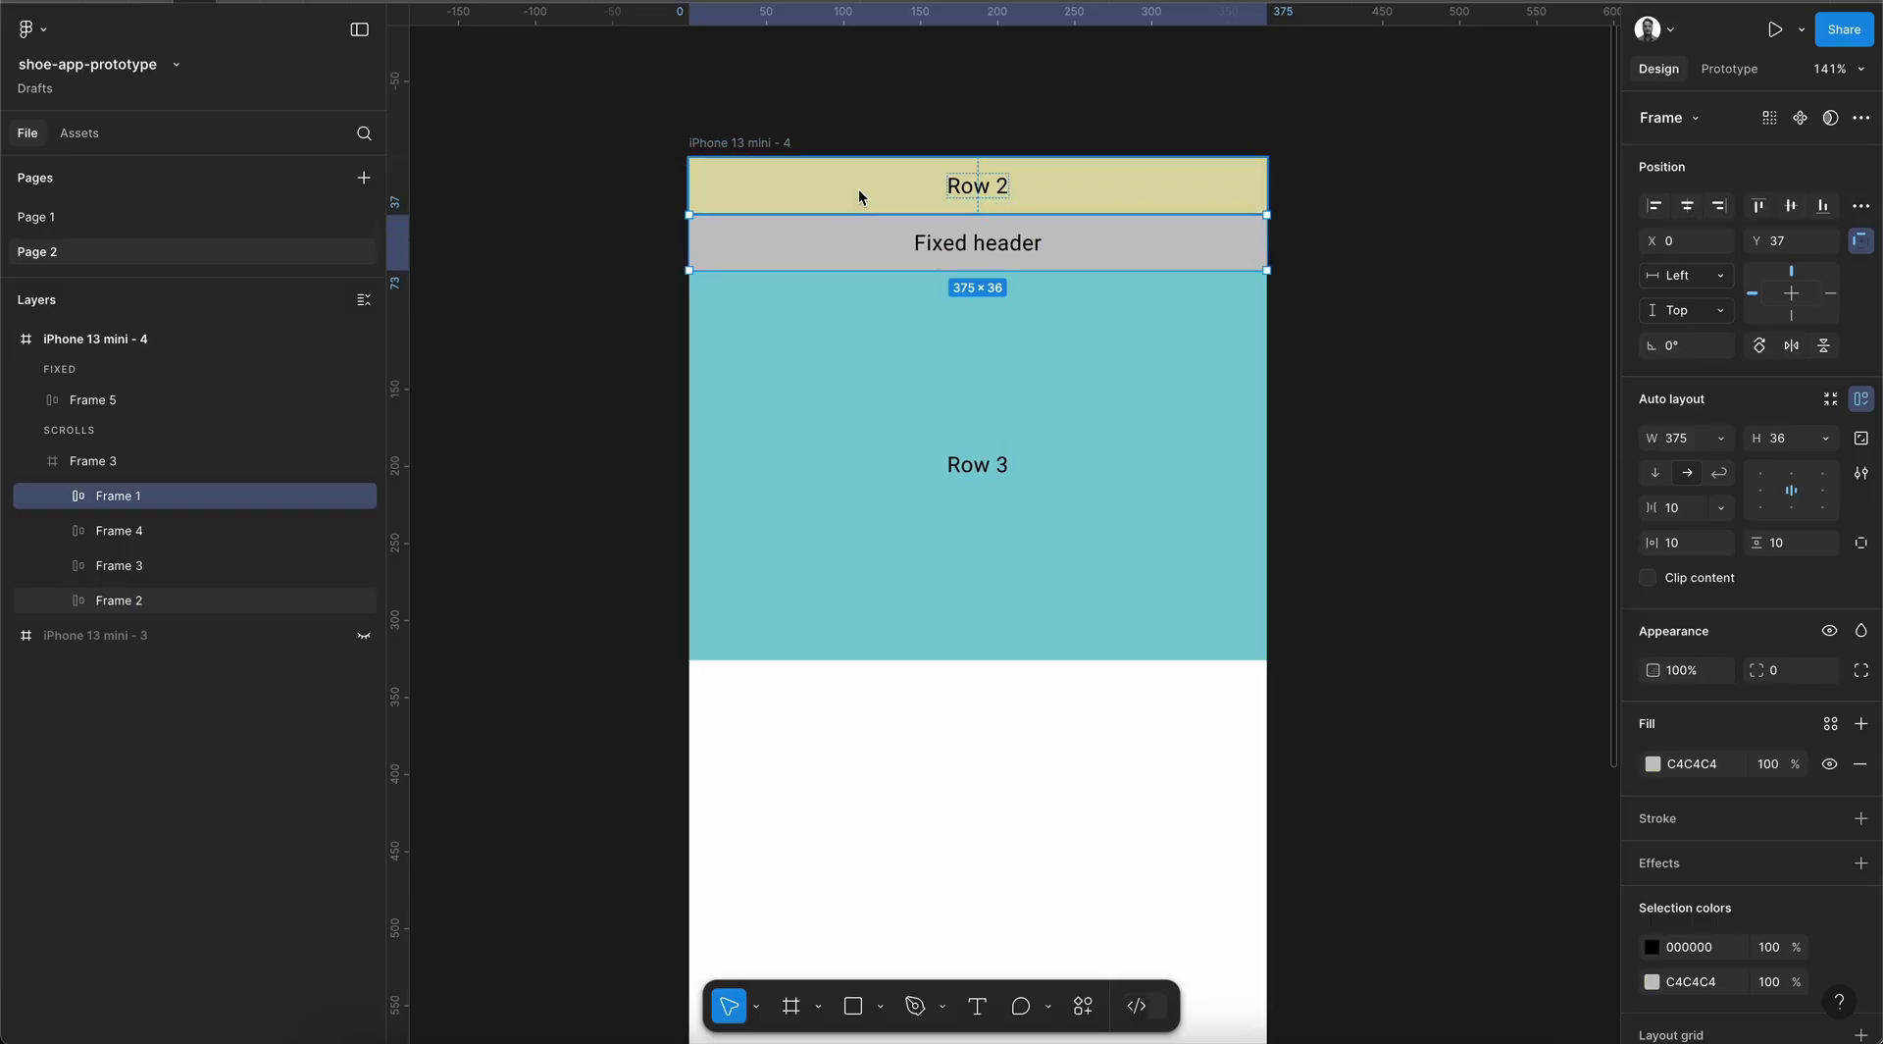
pyautogui.press('Up')
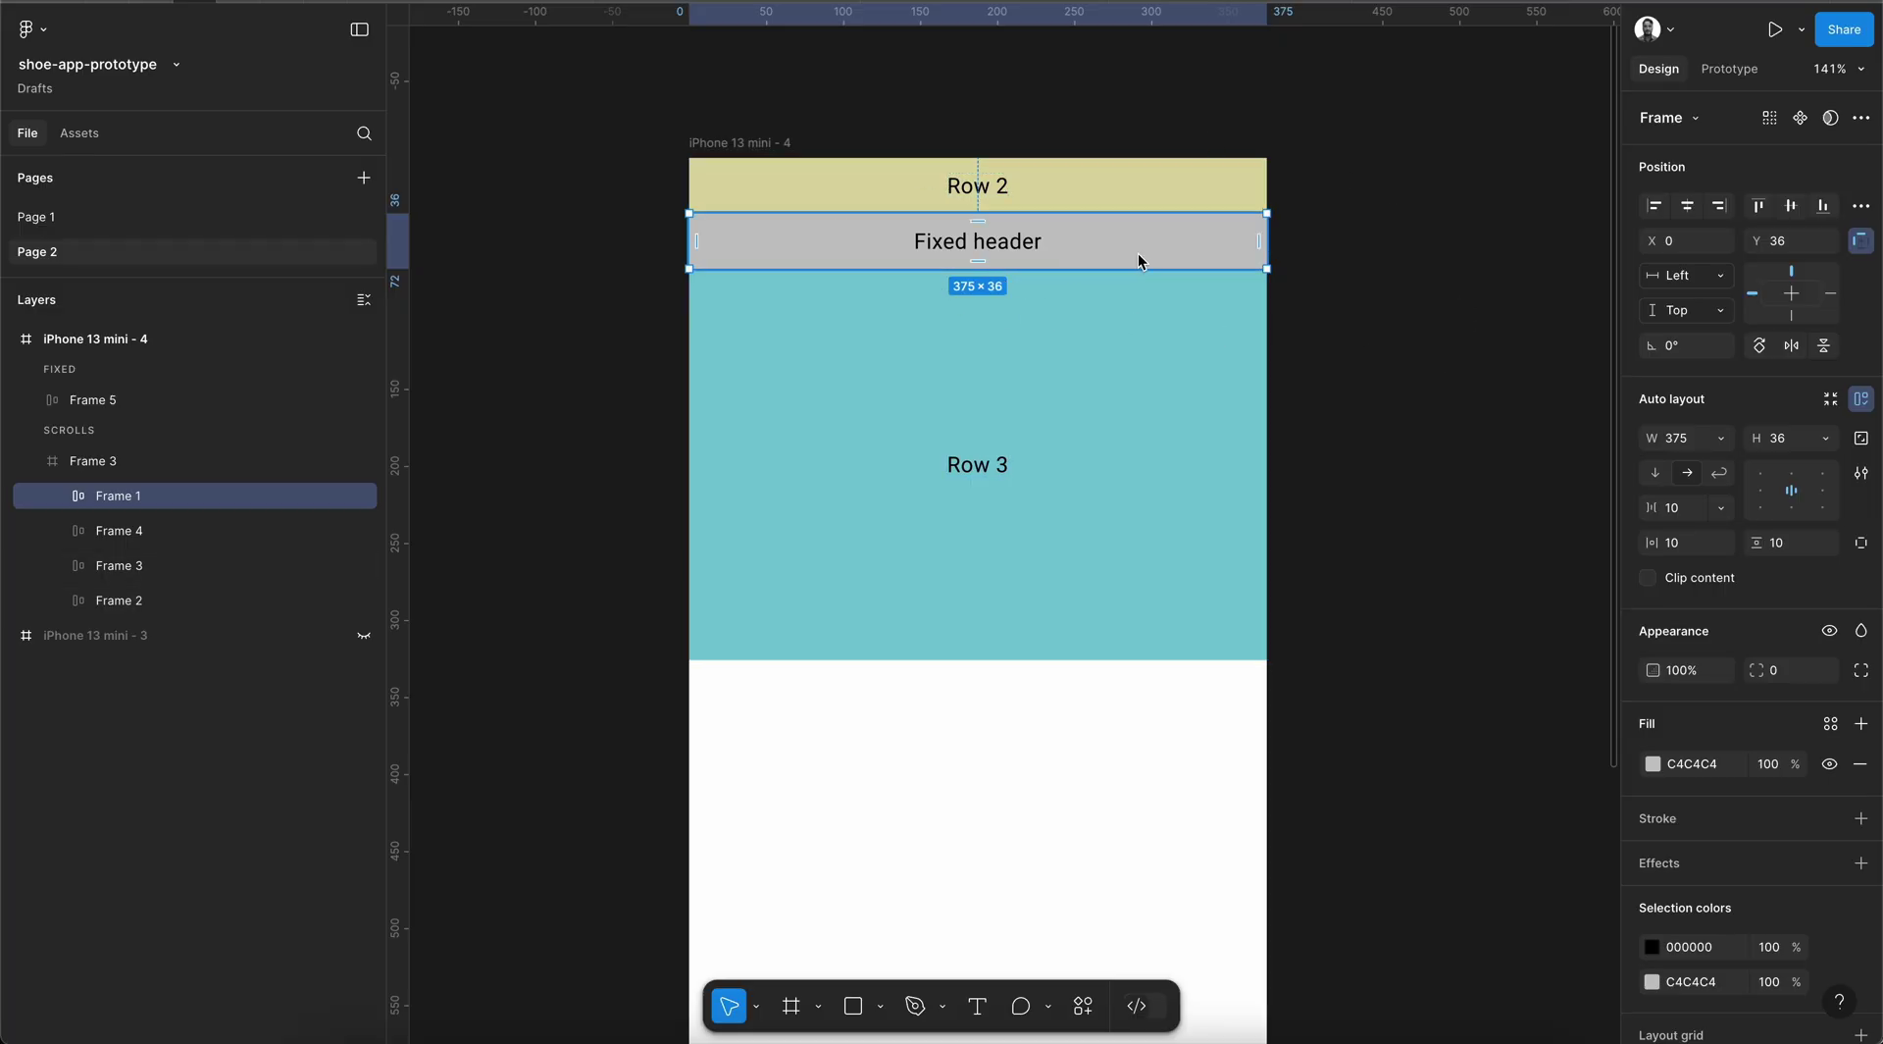
# Move the Row 3 and Row 4 frames down together so that Row 3 starts at Y 102
pyautogui.click(1104, 420)
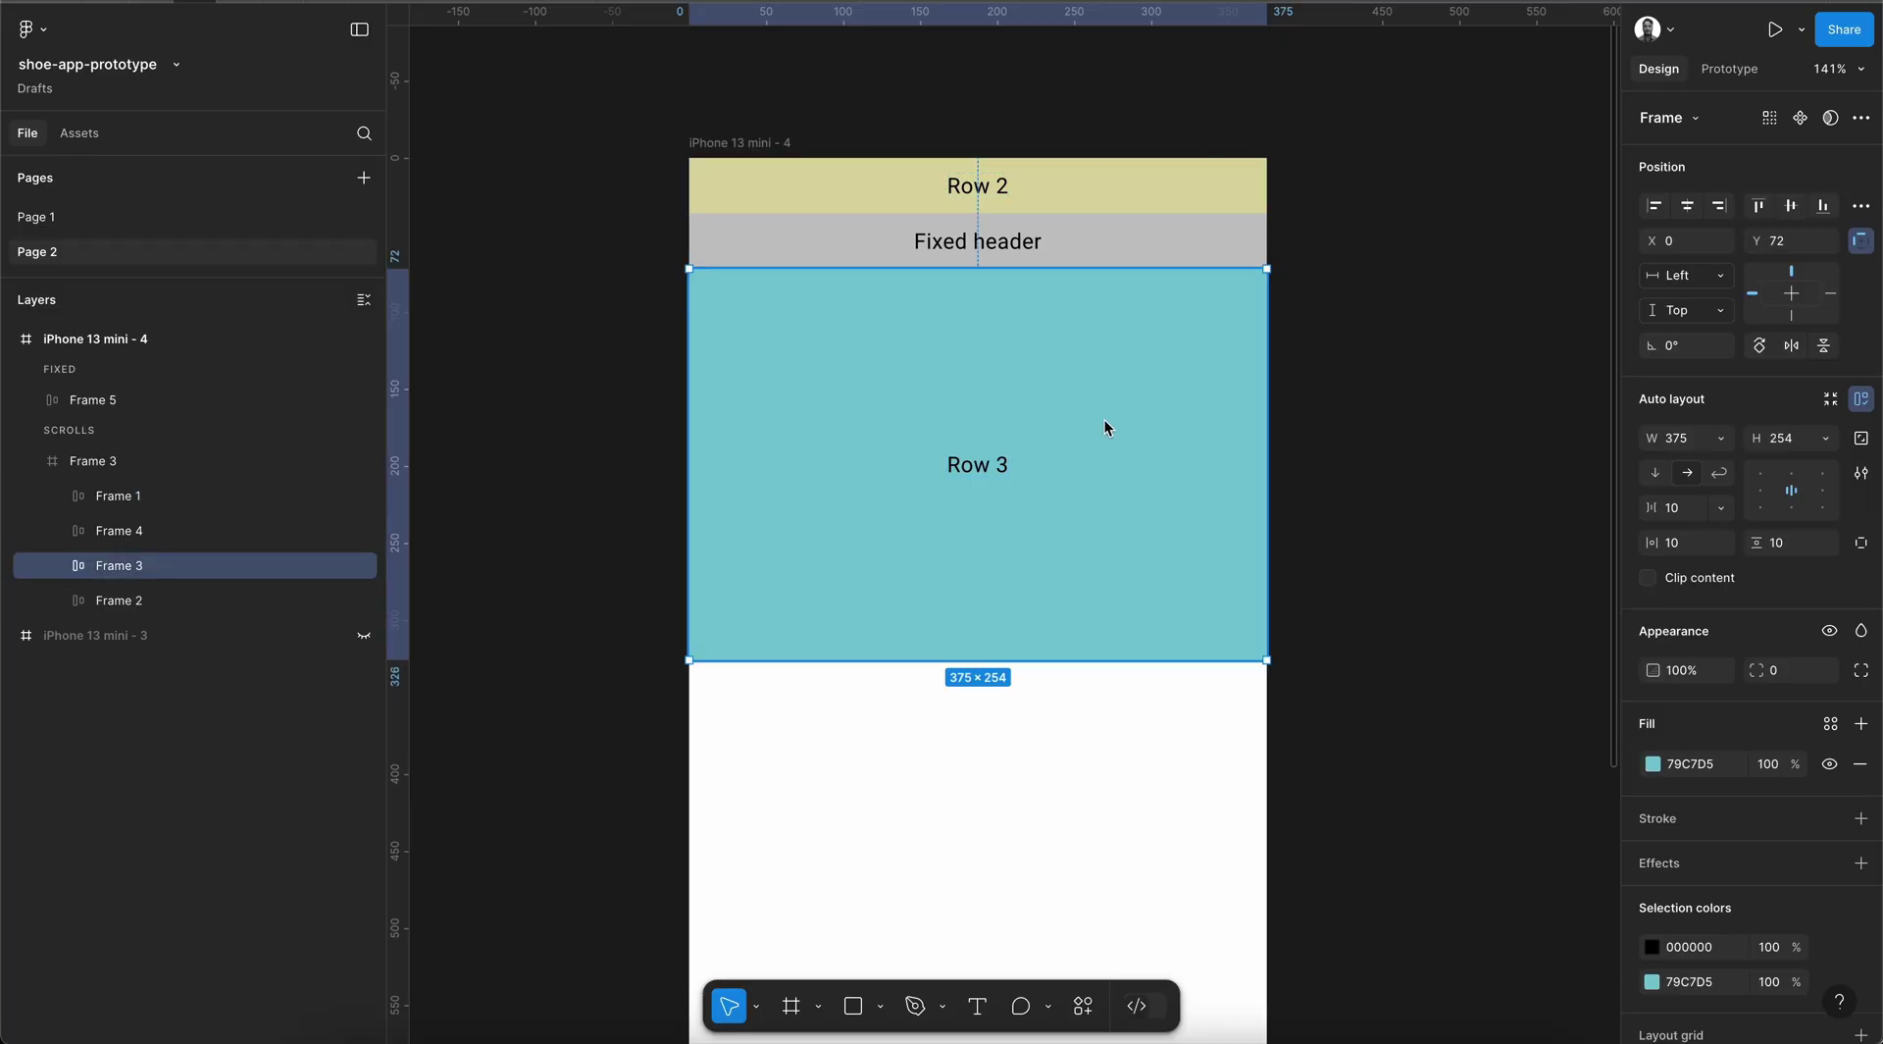
pyautogui.scroll(-5, 1128, 562)
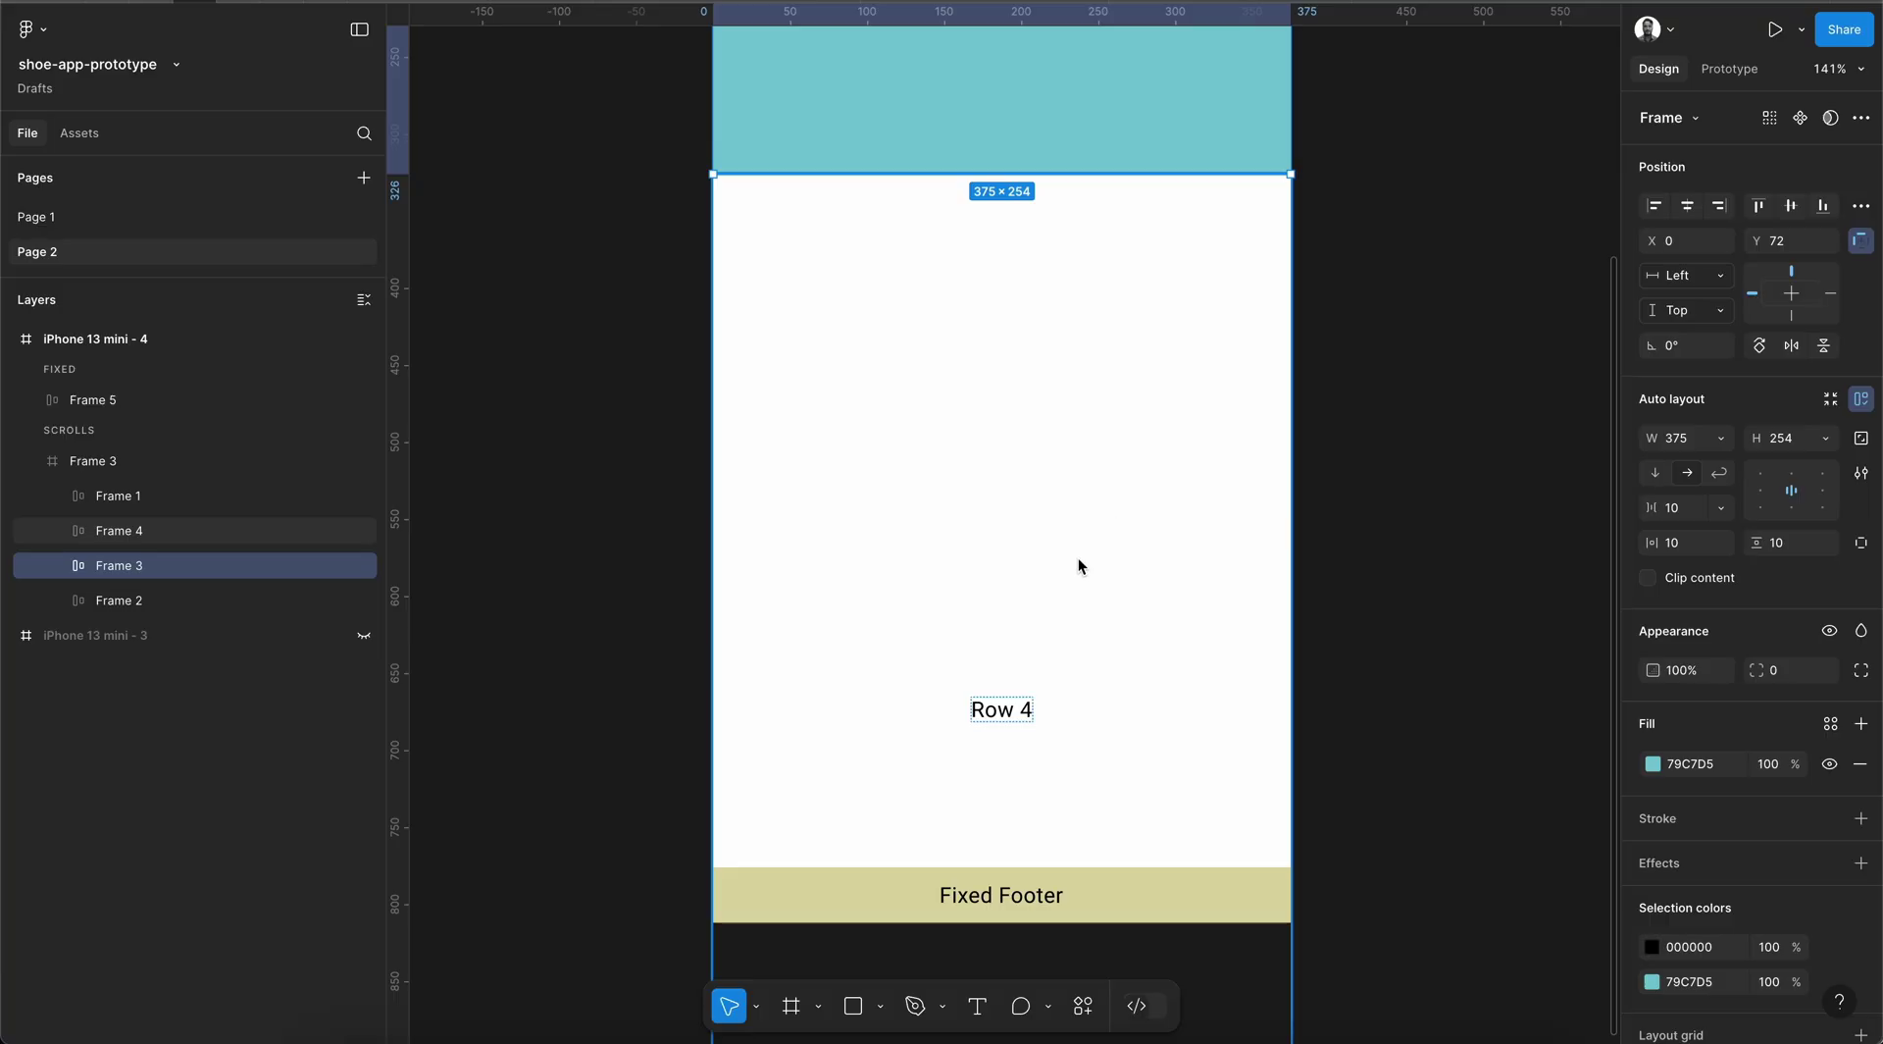
pyautogui.click(1063, 431)
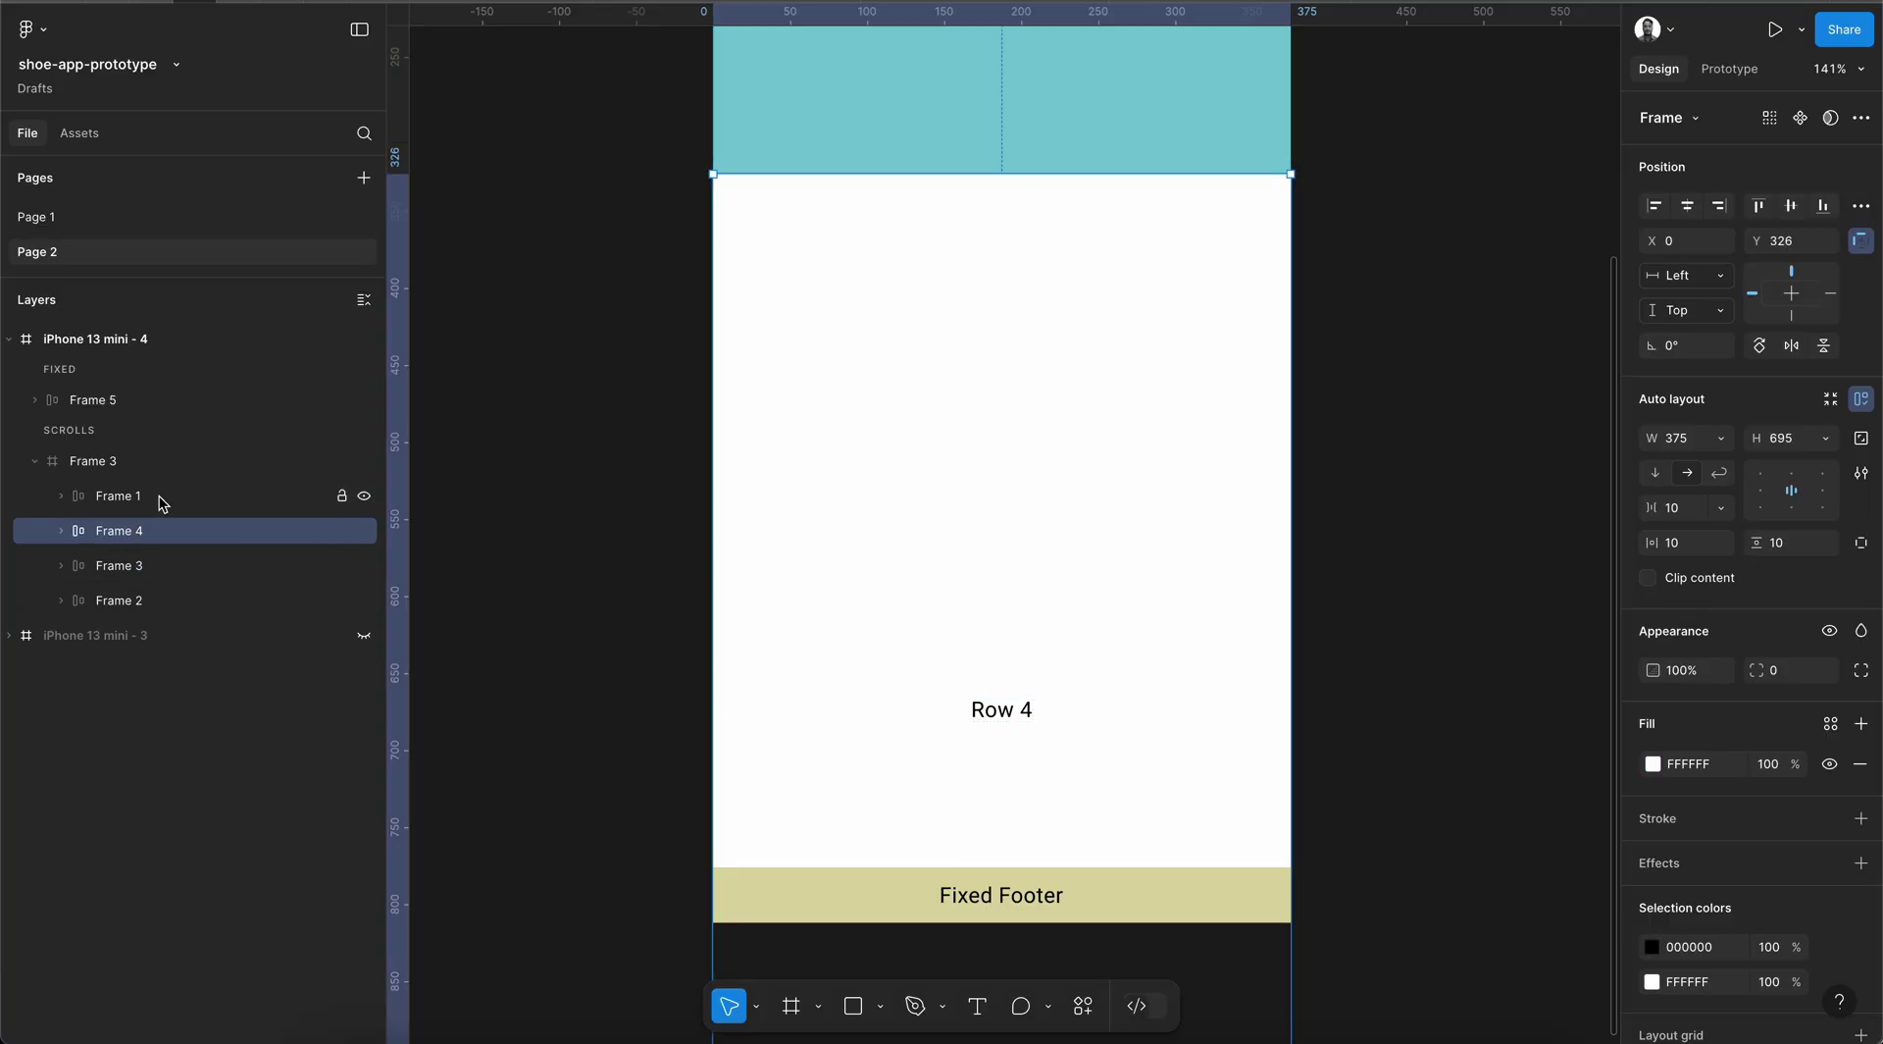
pyautogui.scroll(-5, 953, 396)
pyautogui.keyDown('shift'); pyautogui.click(1061, 172); pyautogui.keyUp('shift')
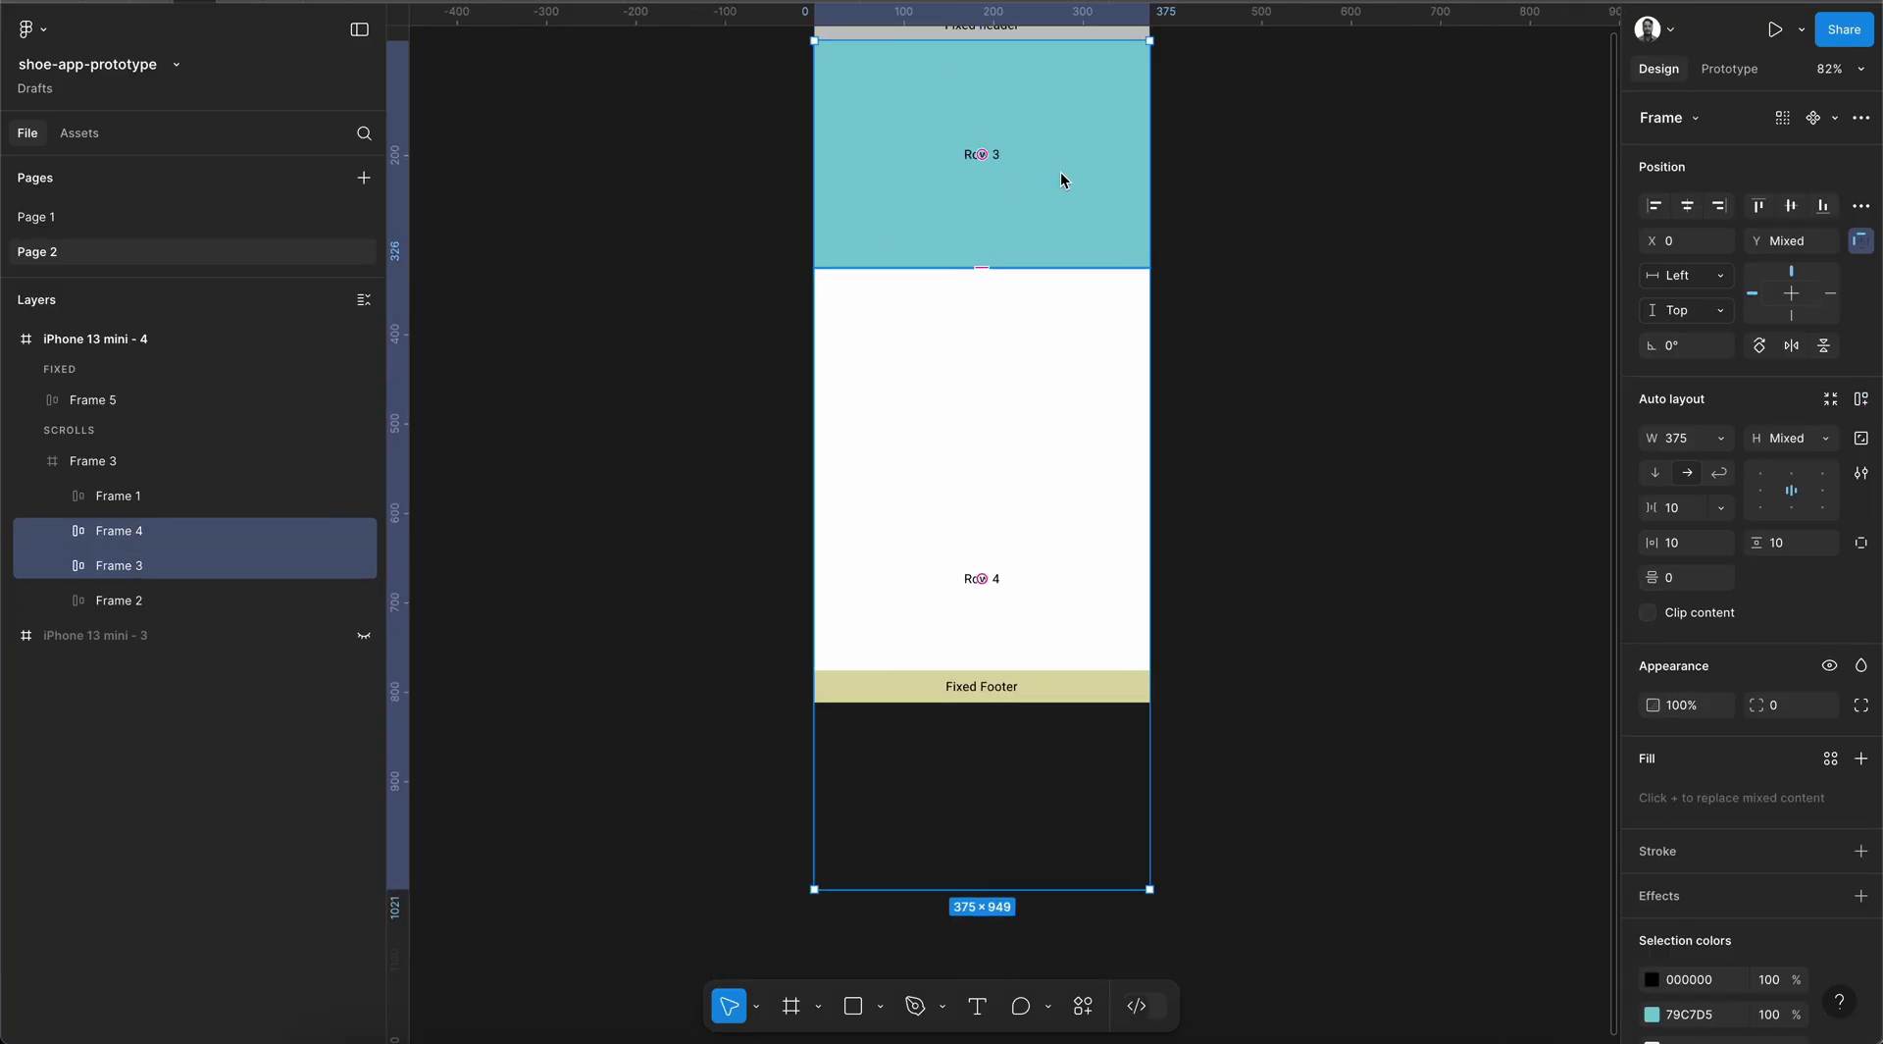
pyautogui.scroll(2, 1061, 177)
pyautogui.scroll(5, 1061, 177)
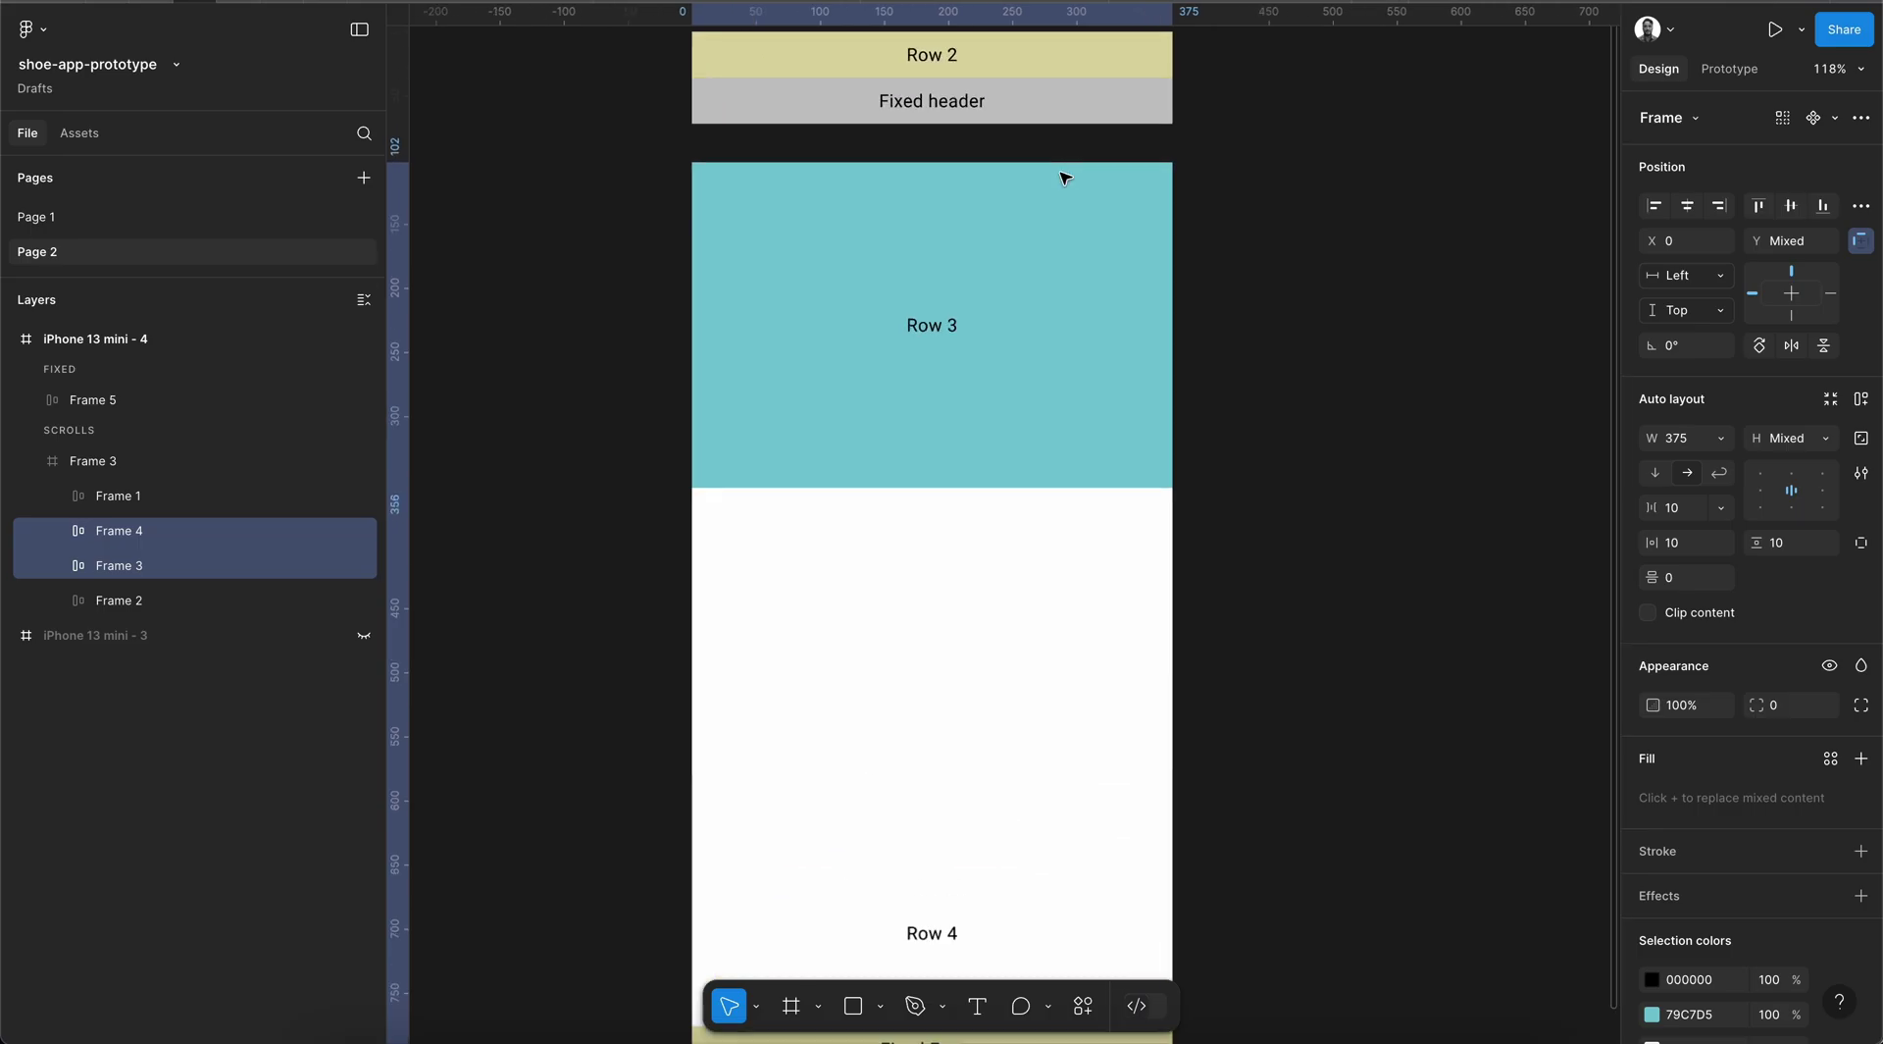
# Move the Fixed header down to Y 66 against Row 3 and stretch the Row 2 frame to a height of 66 to meet it
pyautogui.click(1038, 97)
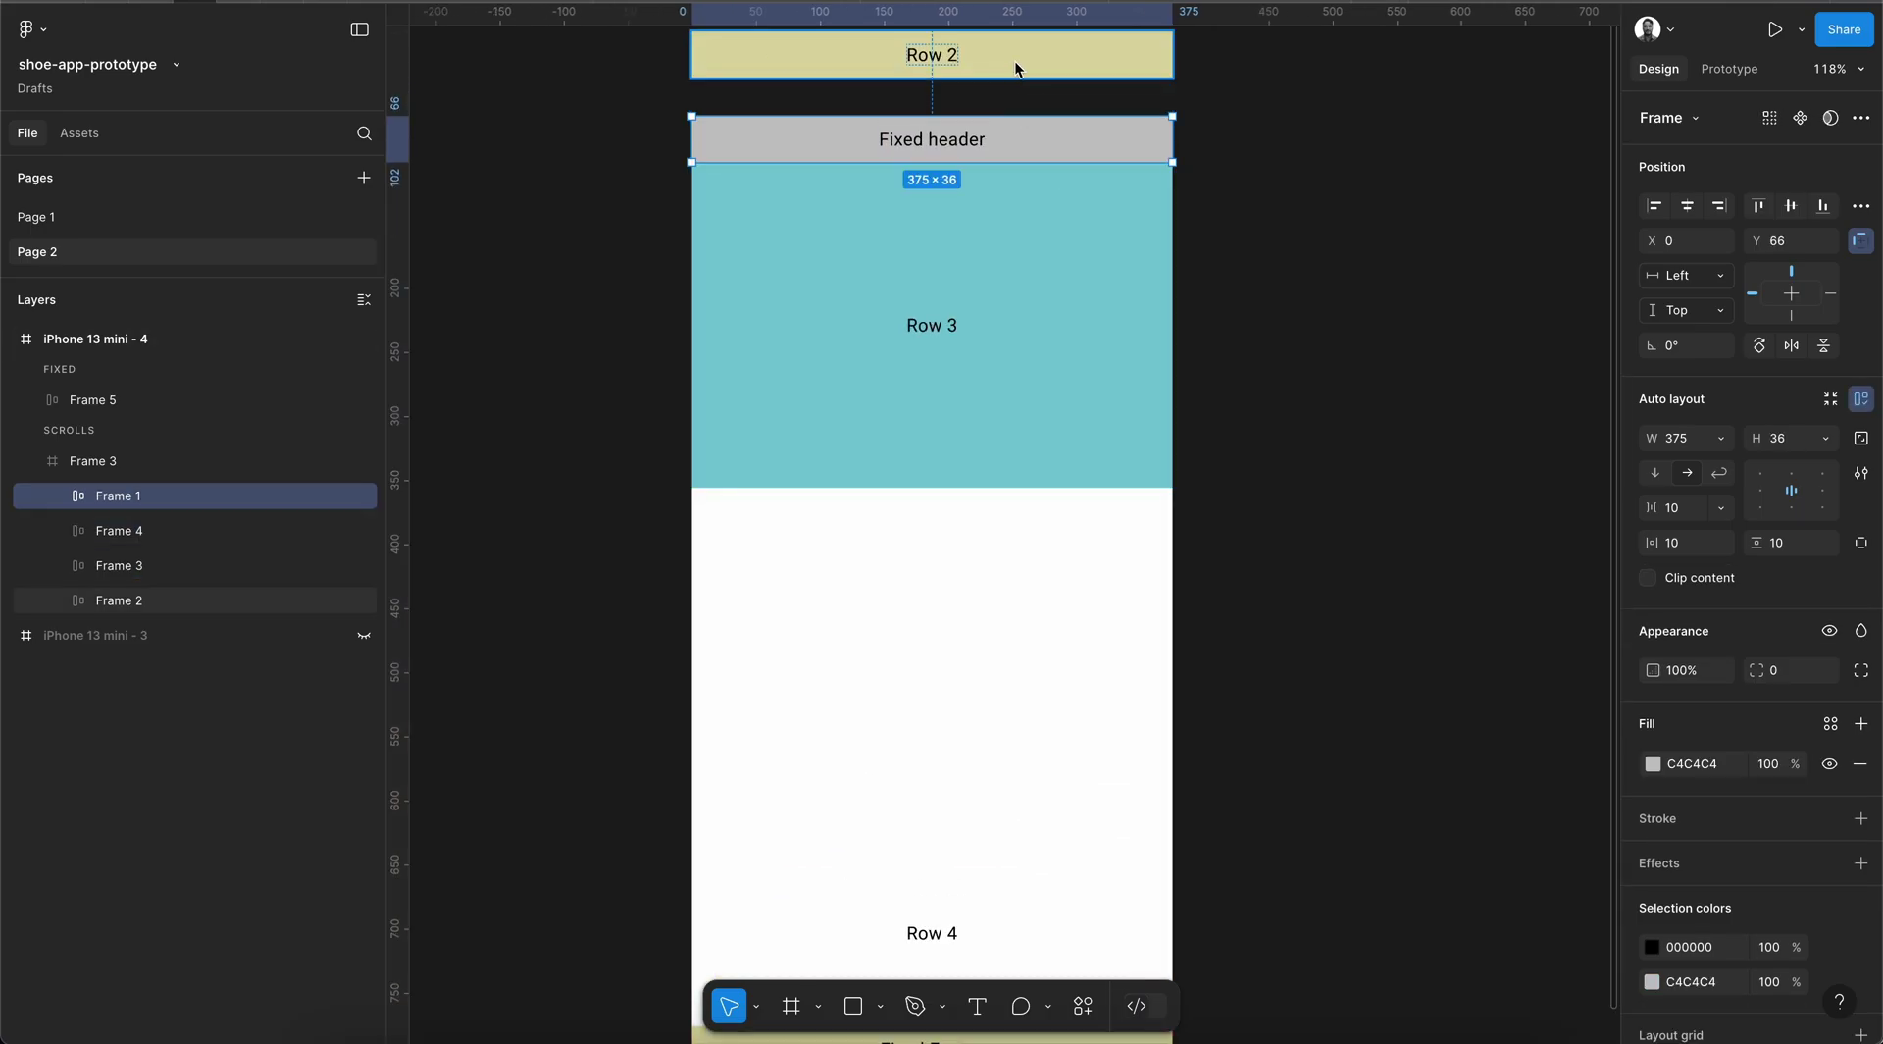
pyautogui.click(1014, 60)
pyautogui.scroll(1, 1002, 121)
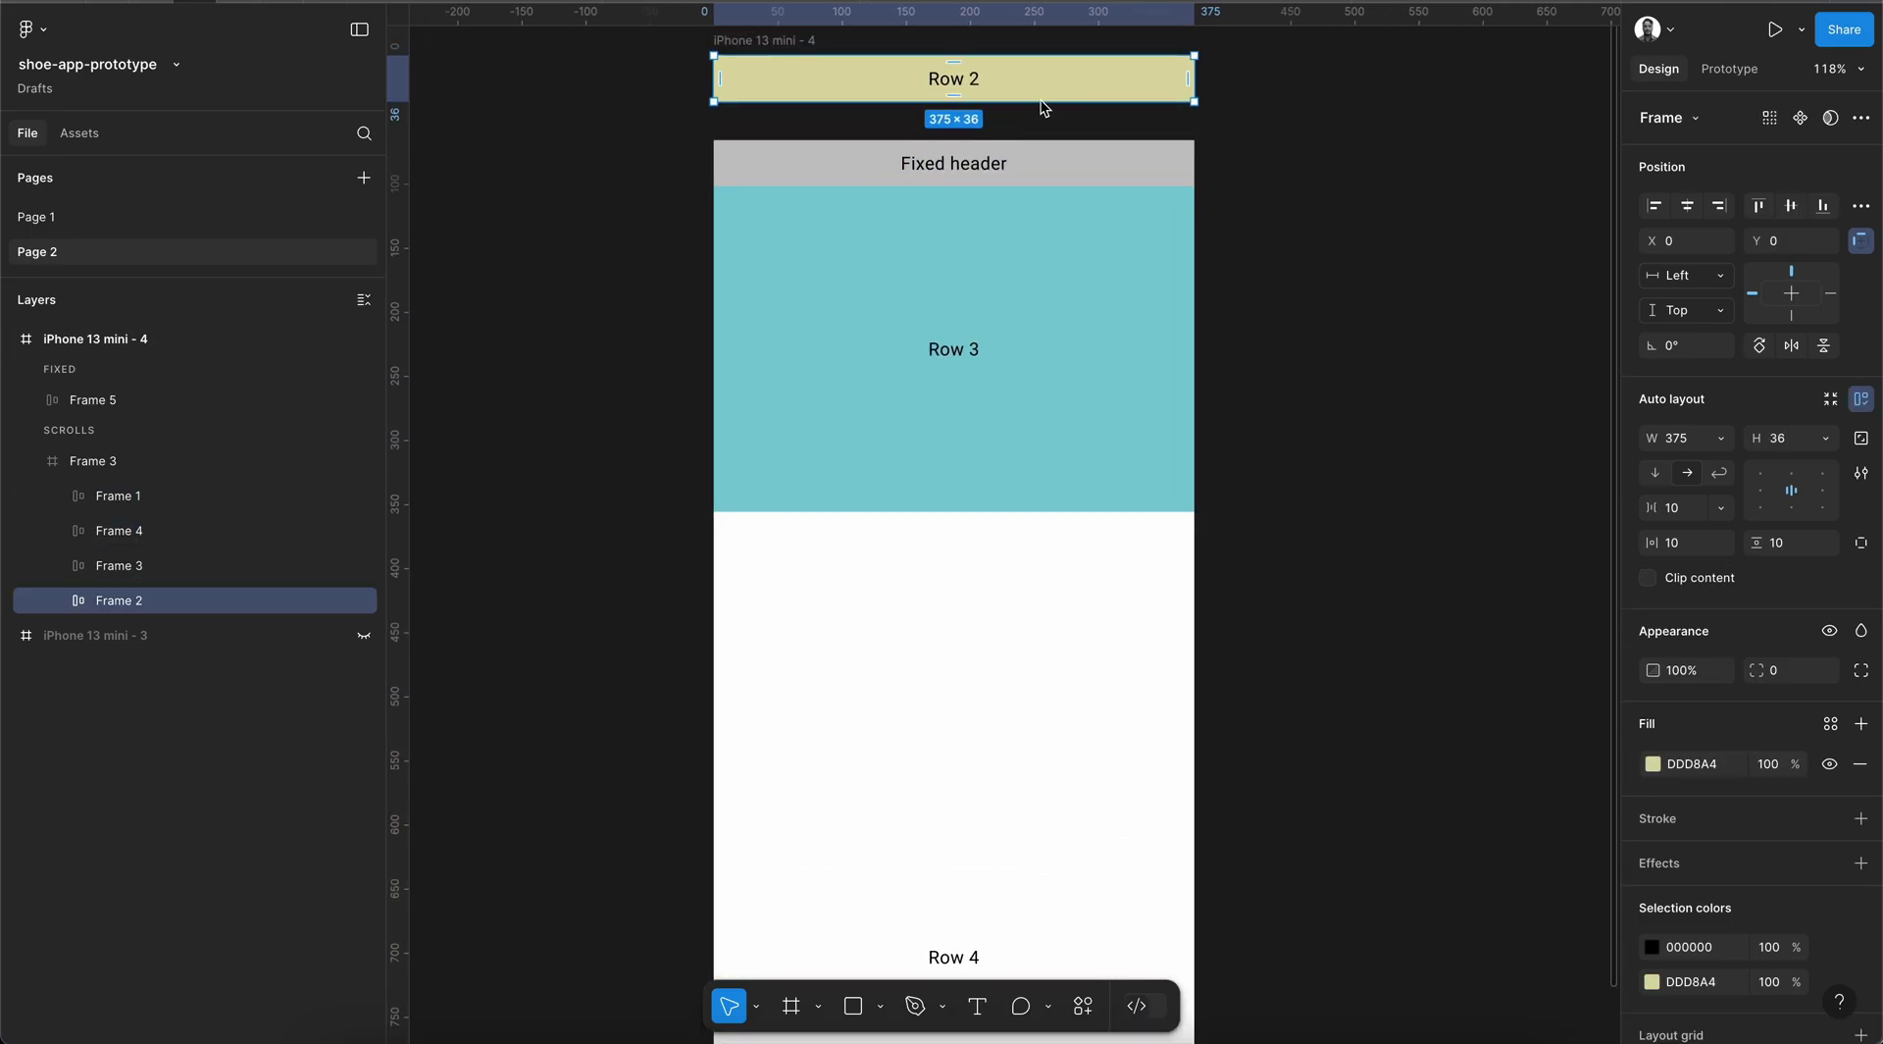
pyautogui.moveTo(1042, 101); pyautogui.dragTo(1044, 139)
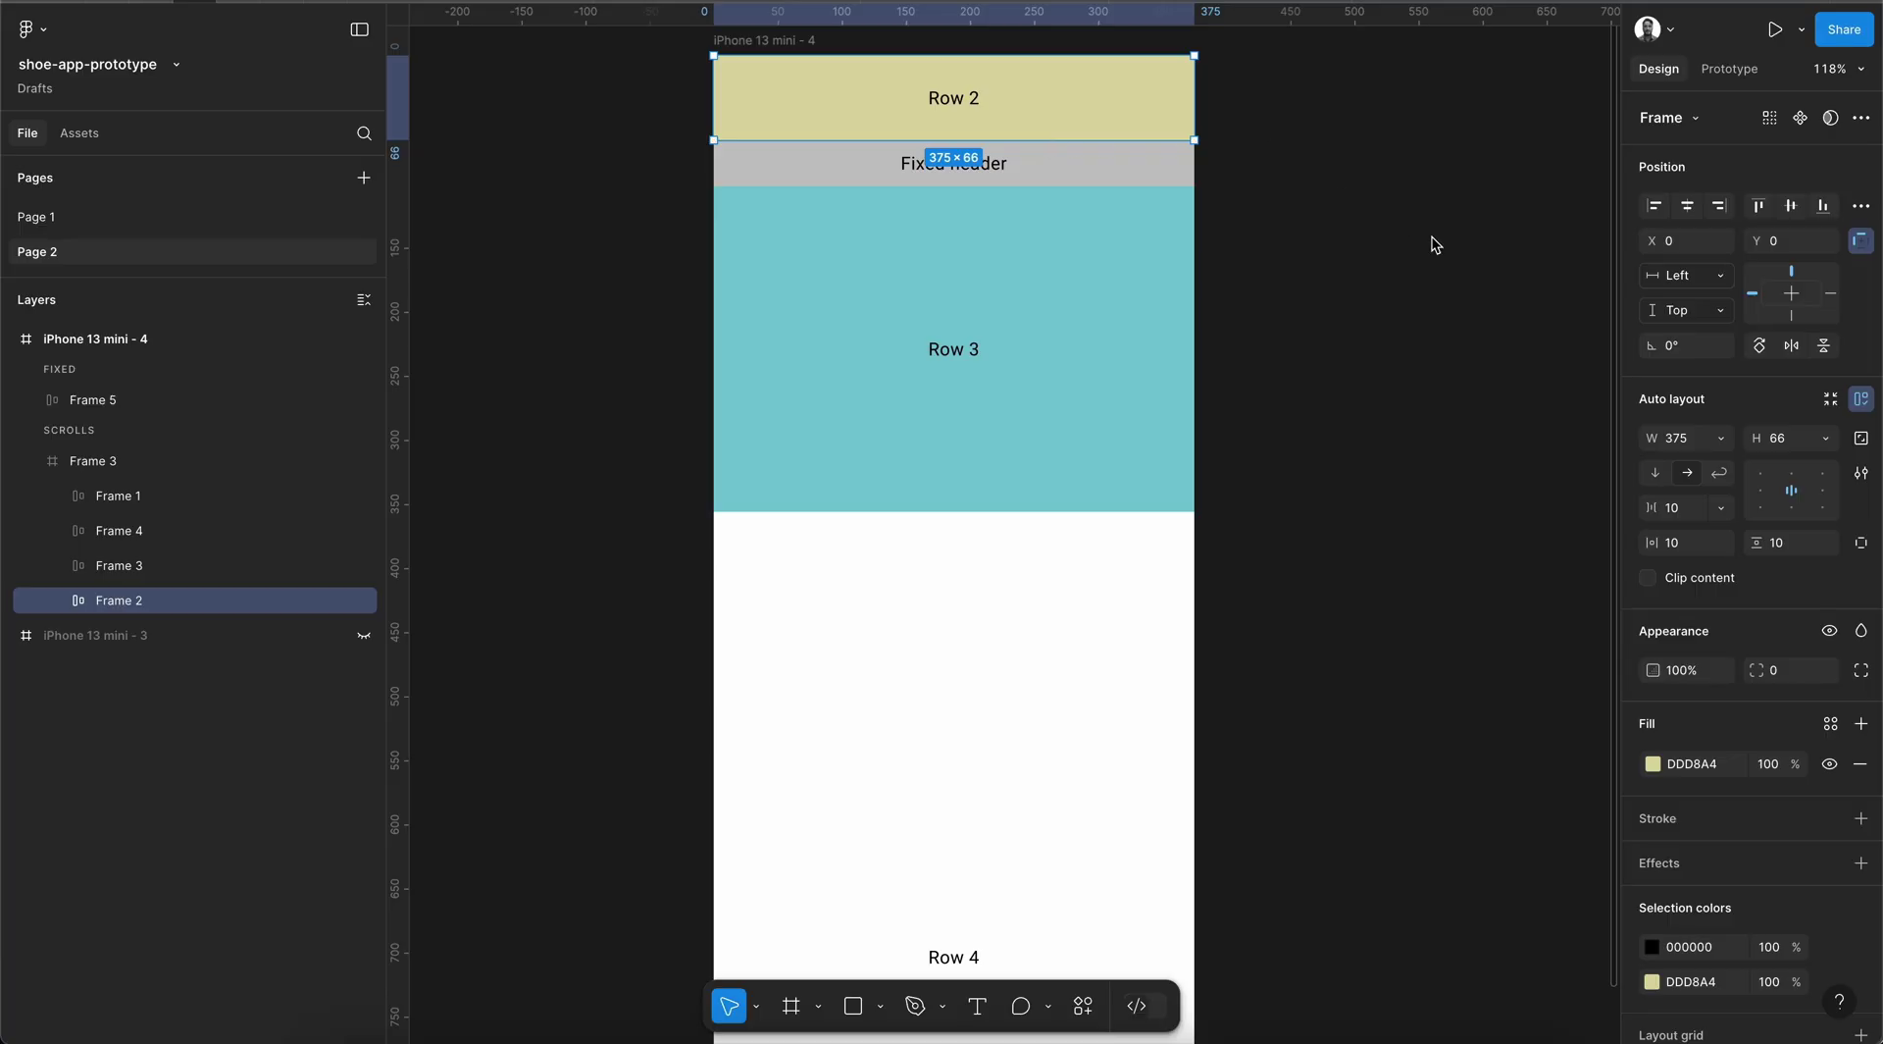
pyautogui.scroll(2, 1435, 244)
pyautogui.hscroll(-2, 1435, 244)
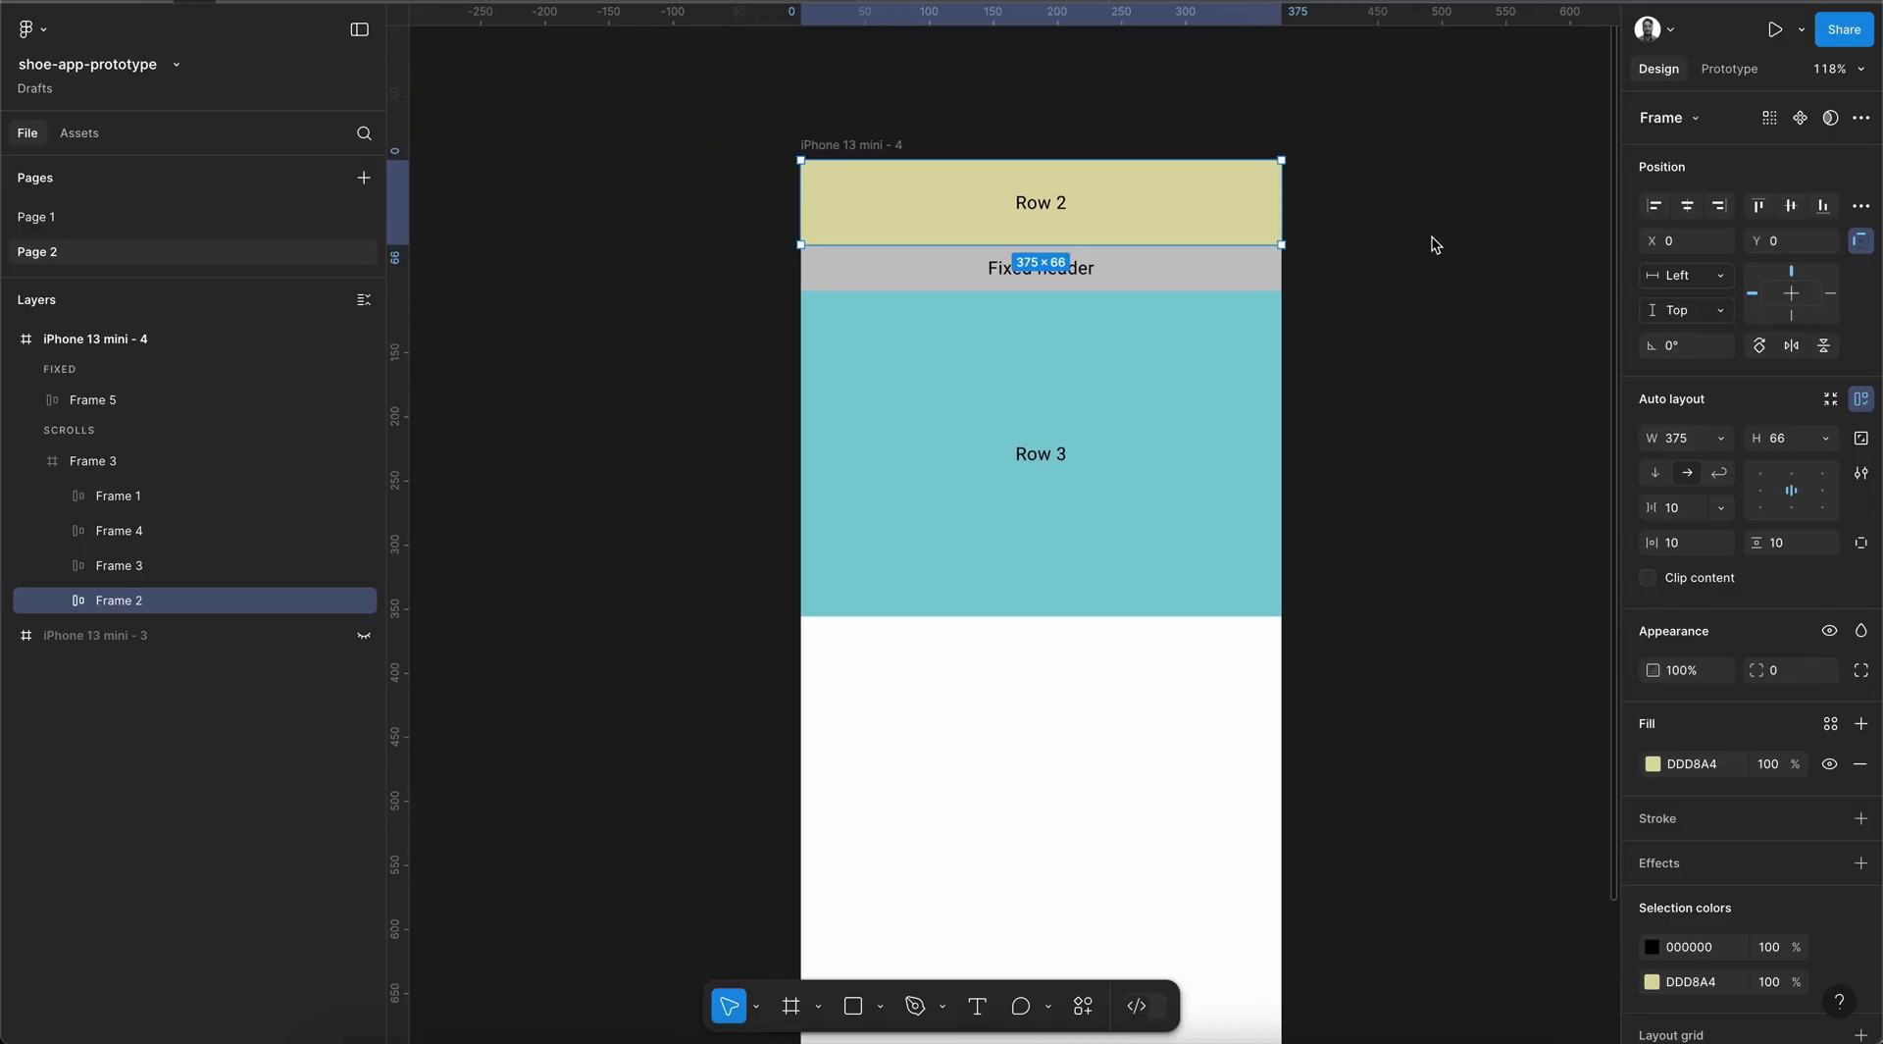
pyautogui.click(1222, 263)
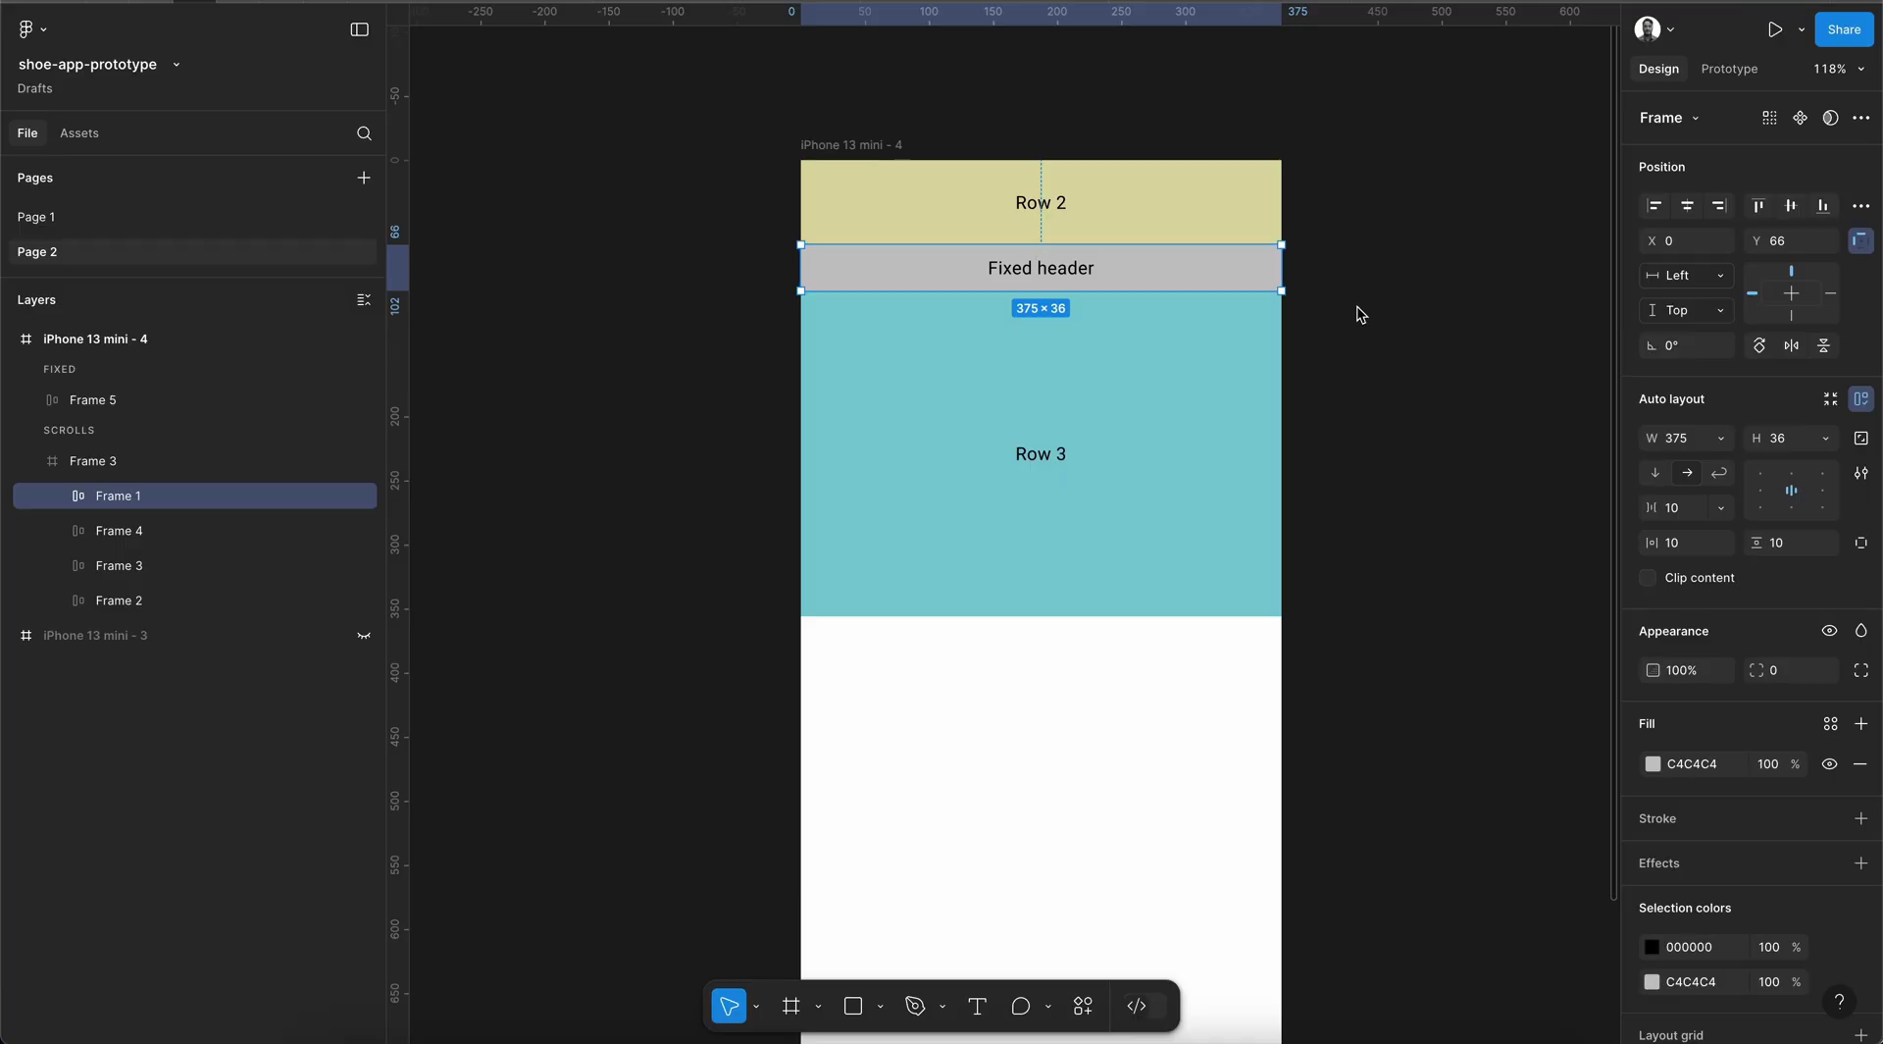
# Change the label of the topmost row from Row 2 to Row 1
pyautogui.doubleClick(1049, 204)
pyautogui.doubleClick(1049, 202)
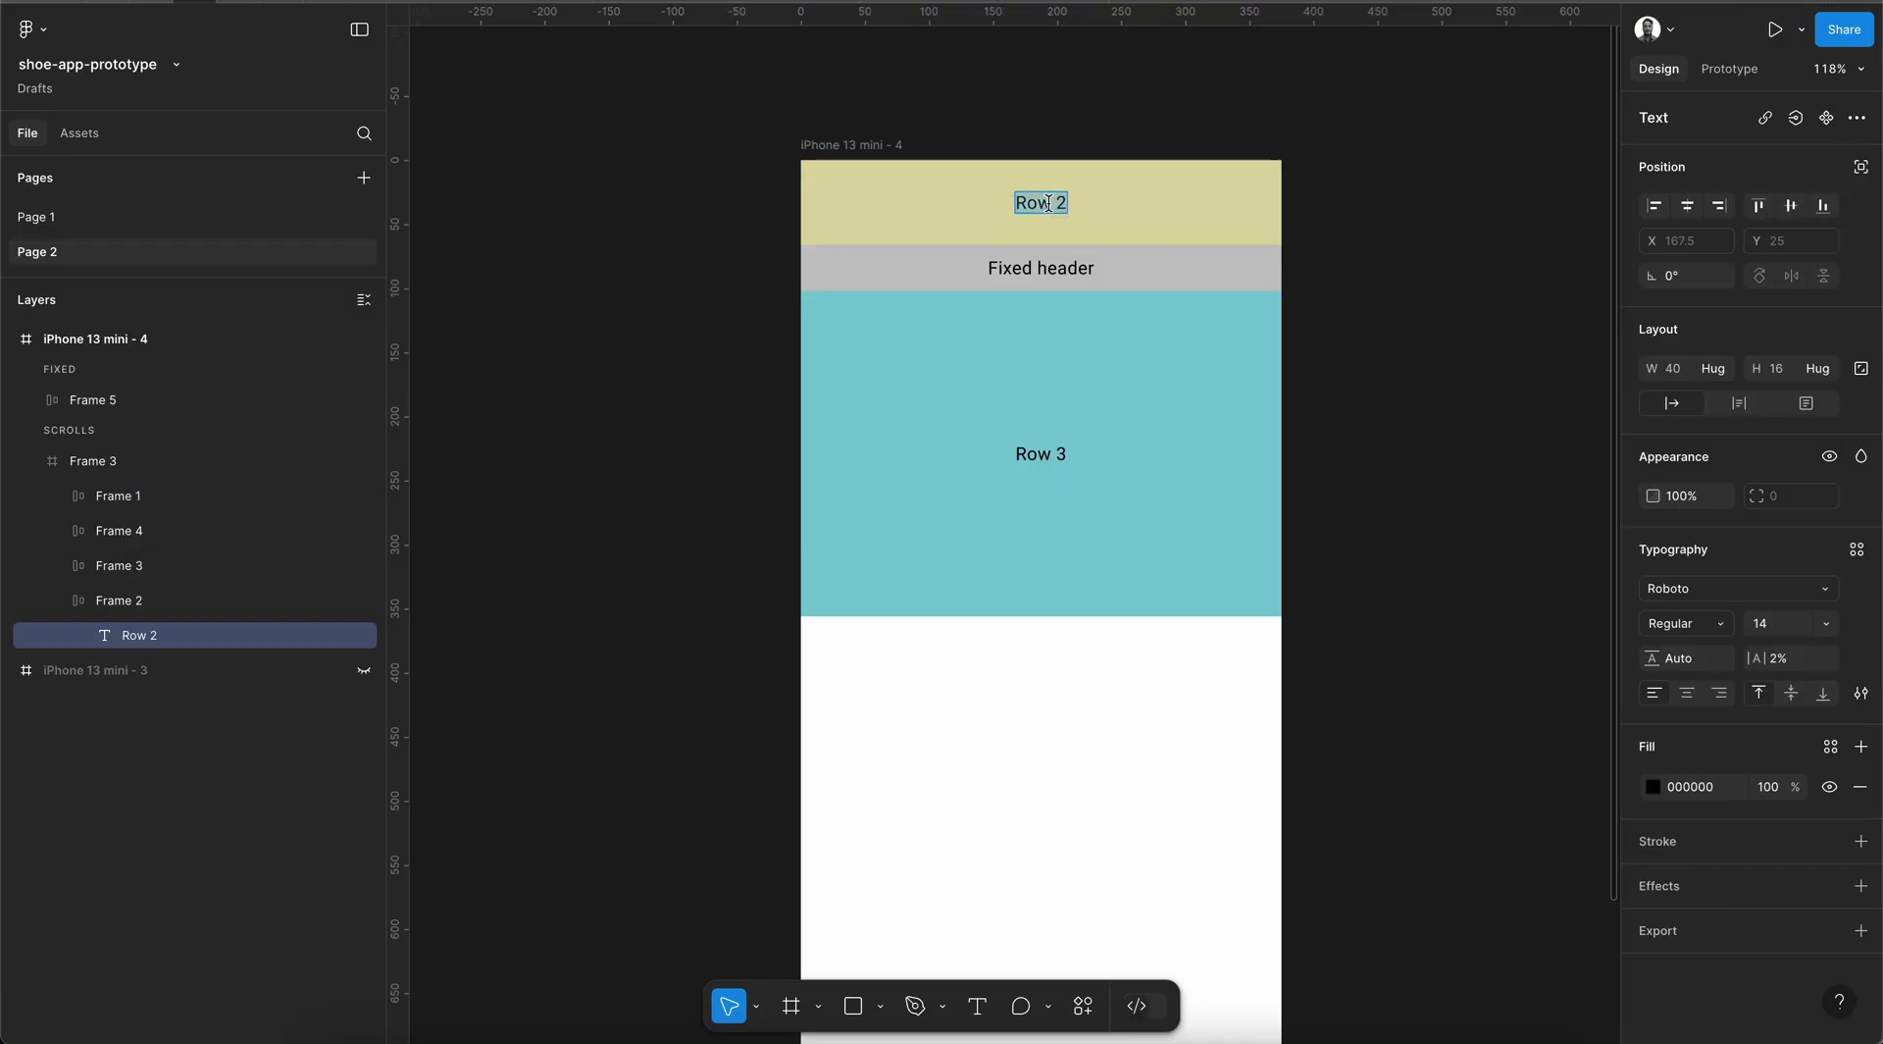
pyautogui.press('Right')
pyautogui.press('BackSpace')
pyautogui.write('1')
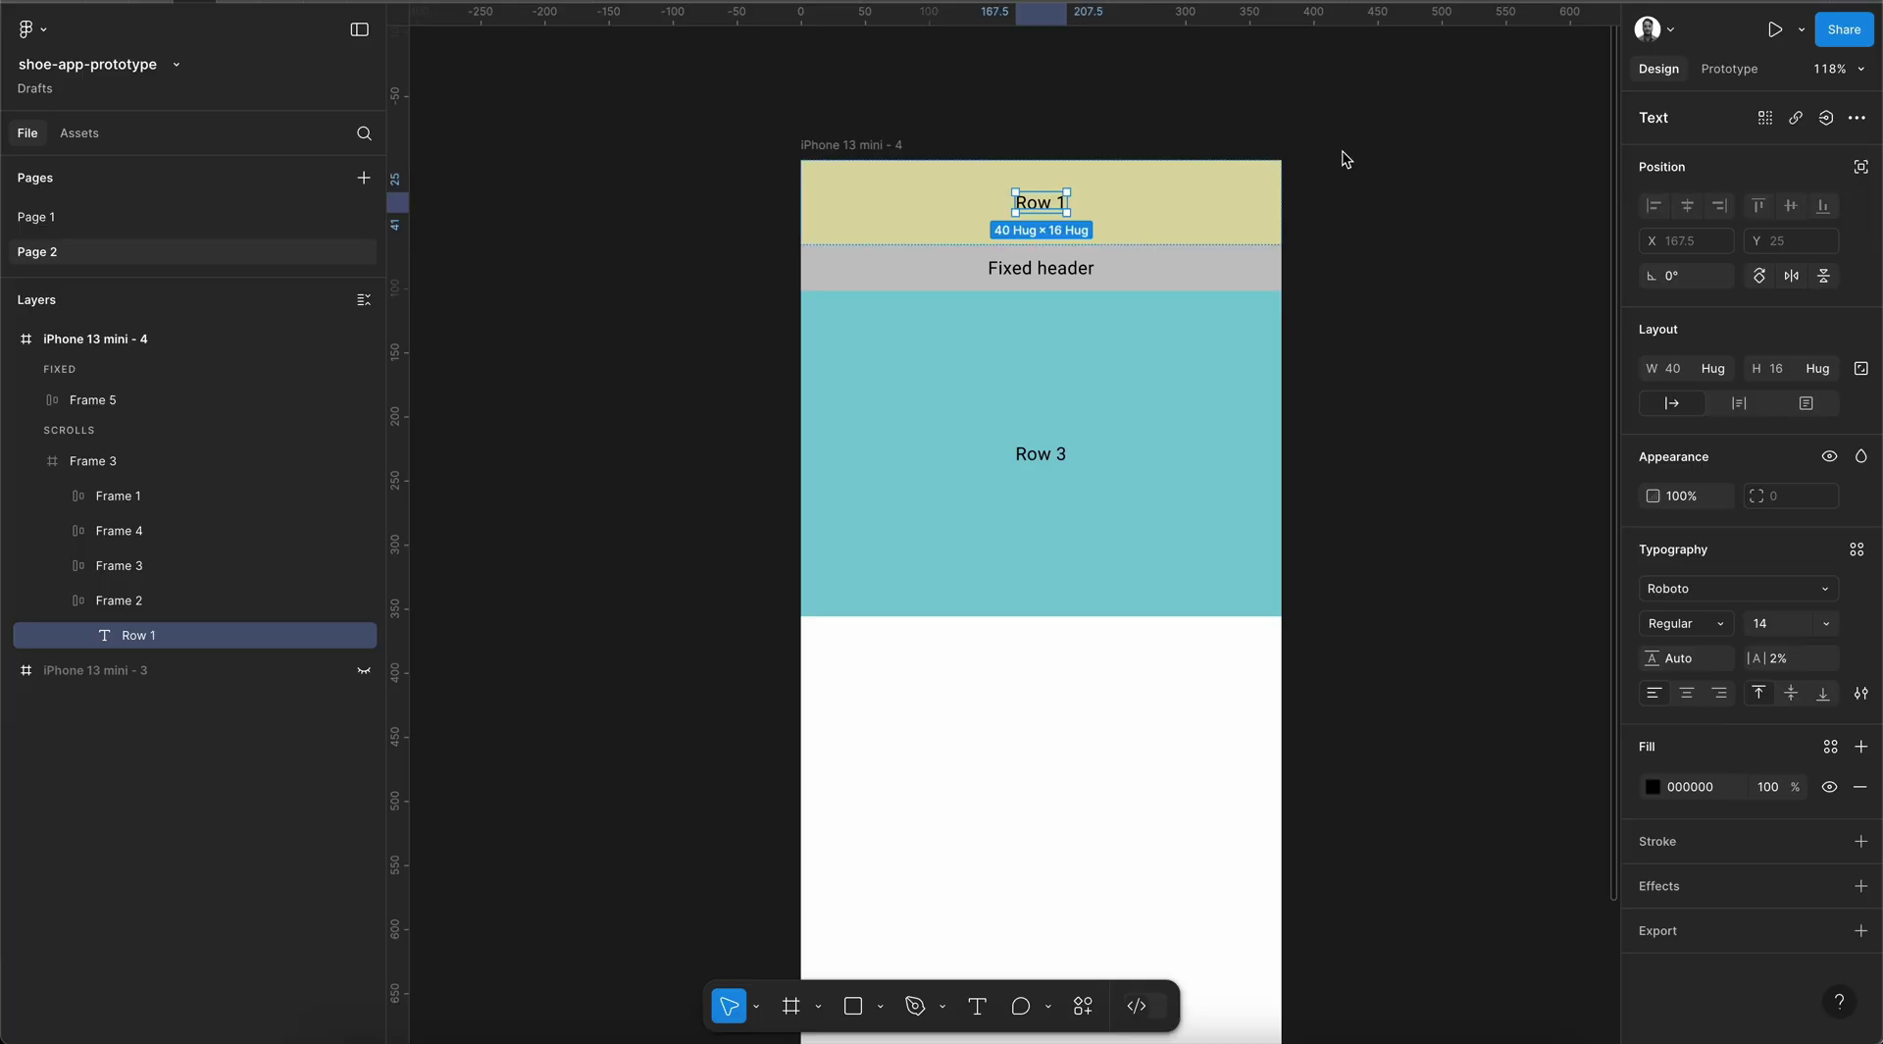
pyautogui.click(1427, 306)
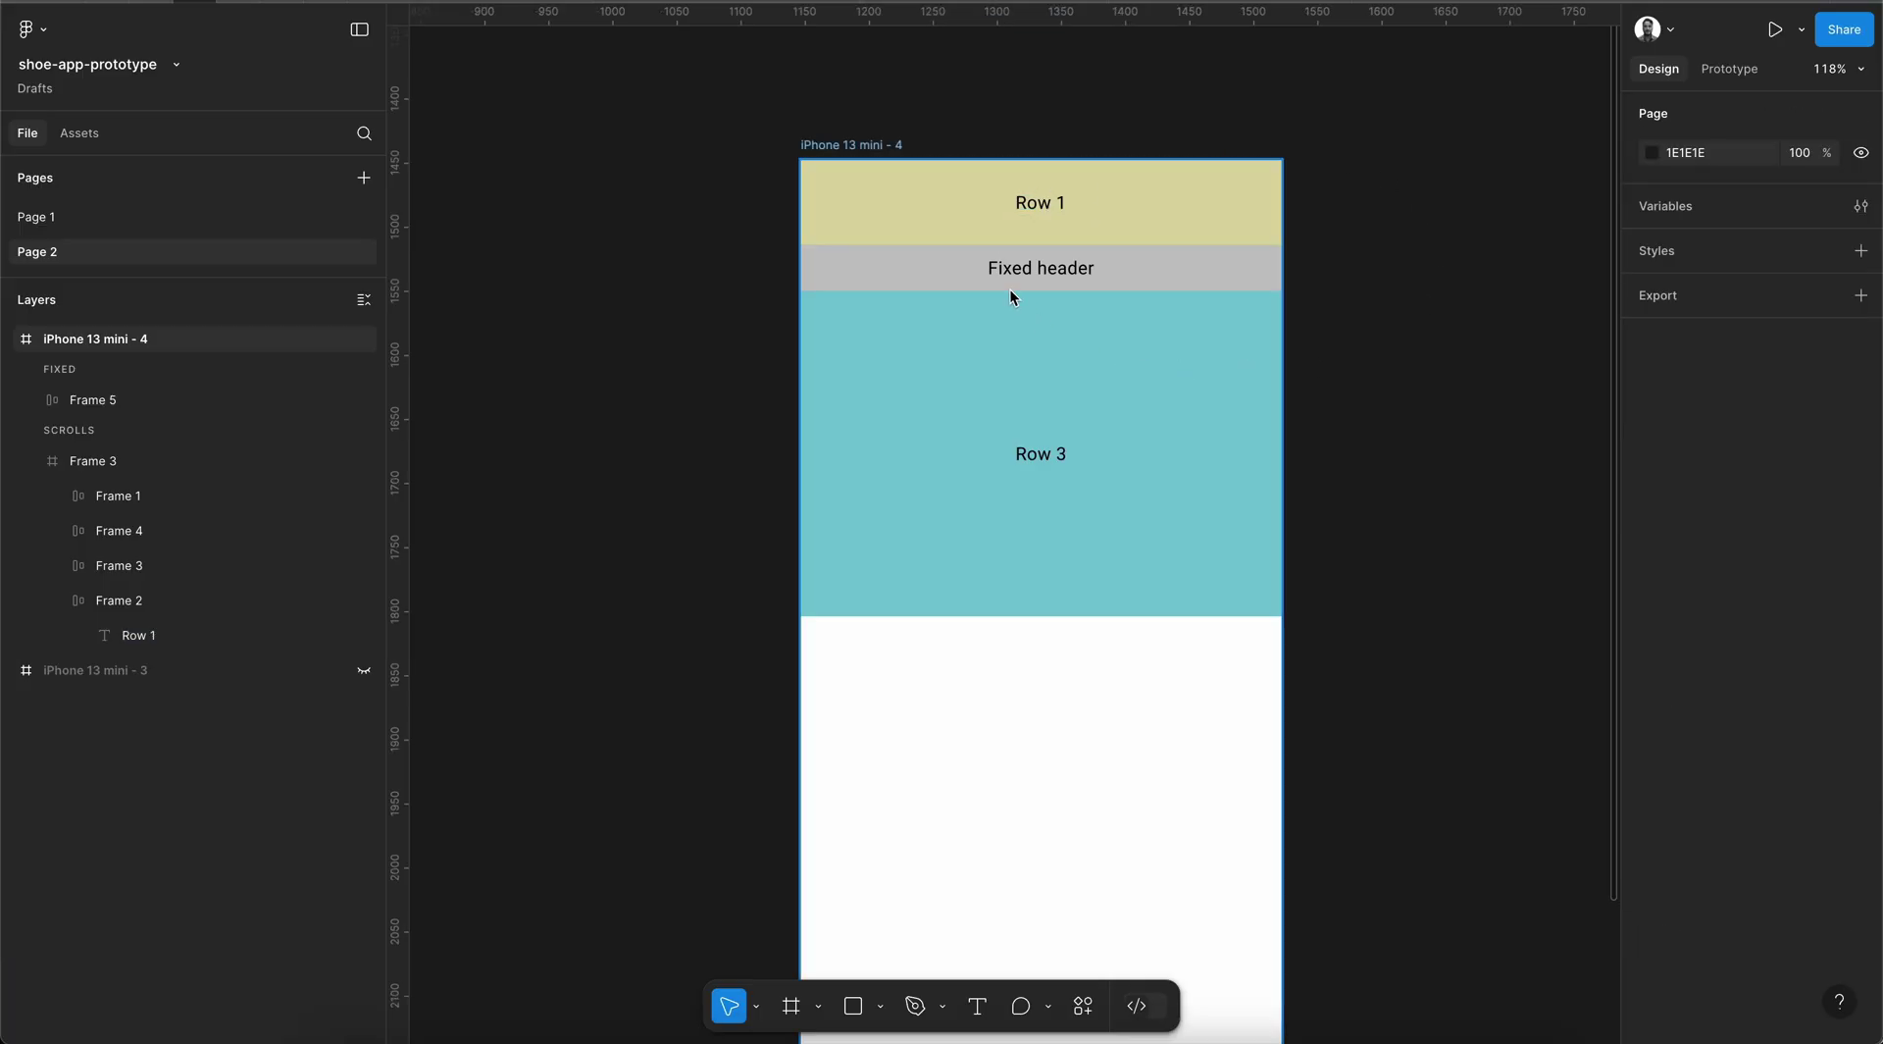
# Present the iPhone 13 mini - 4 frame as a prototype, scroll its content down and up, and return to the design file
pyautogui.click(874, 150)
pyautogui.hotkey('shift', '2')
pyautogui.click(1770, 34)
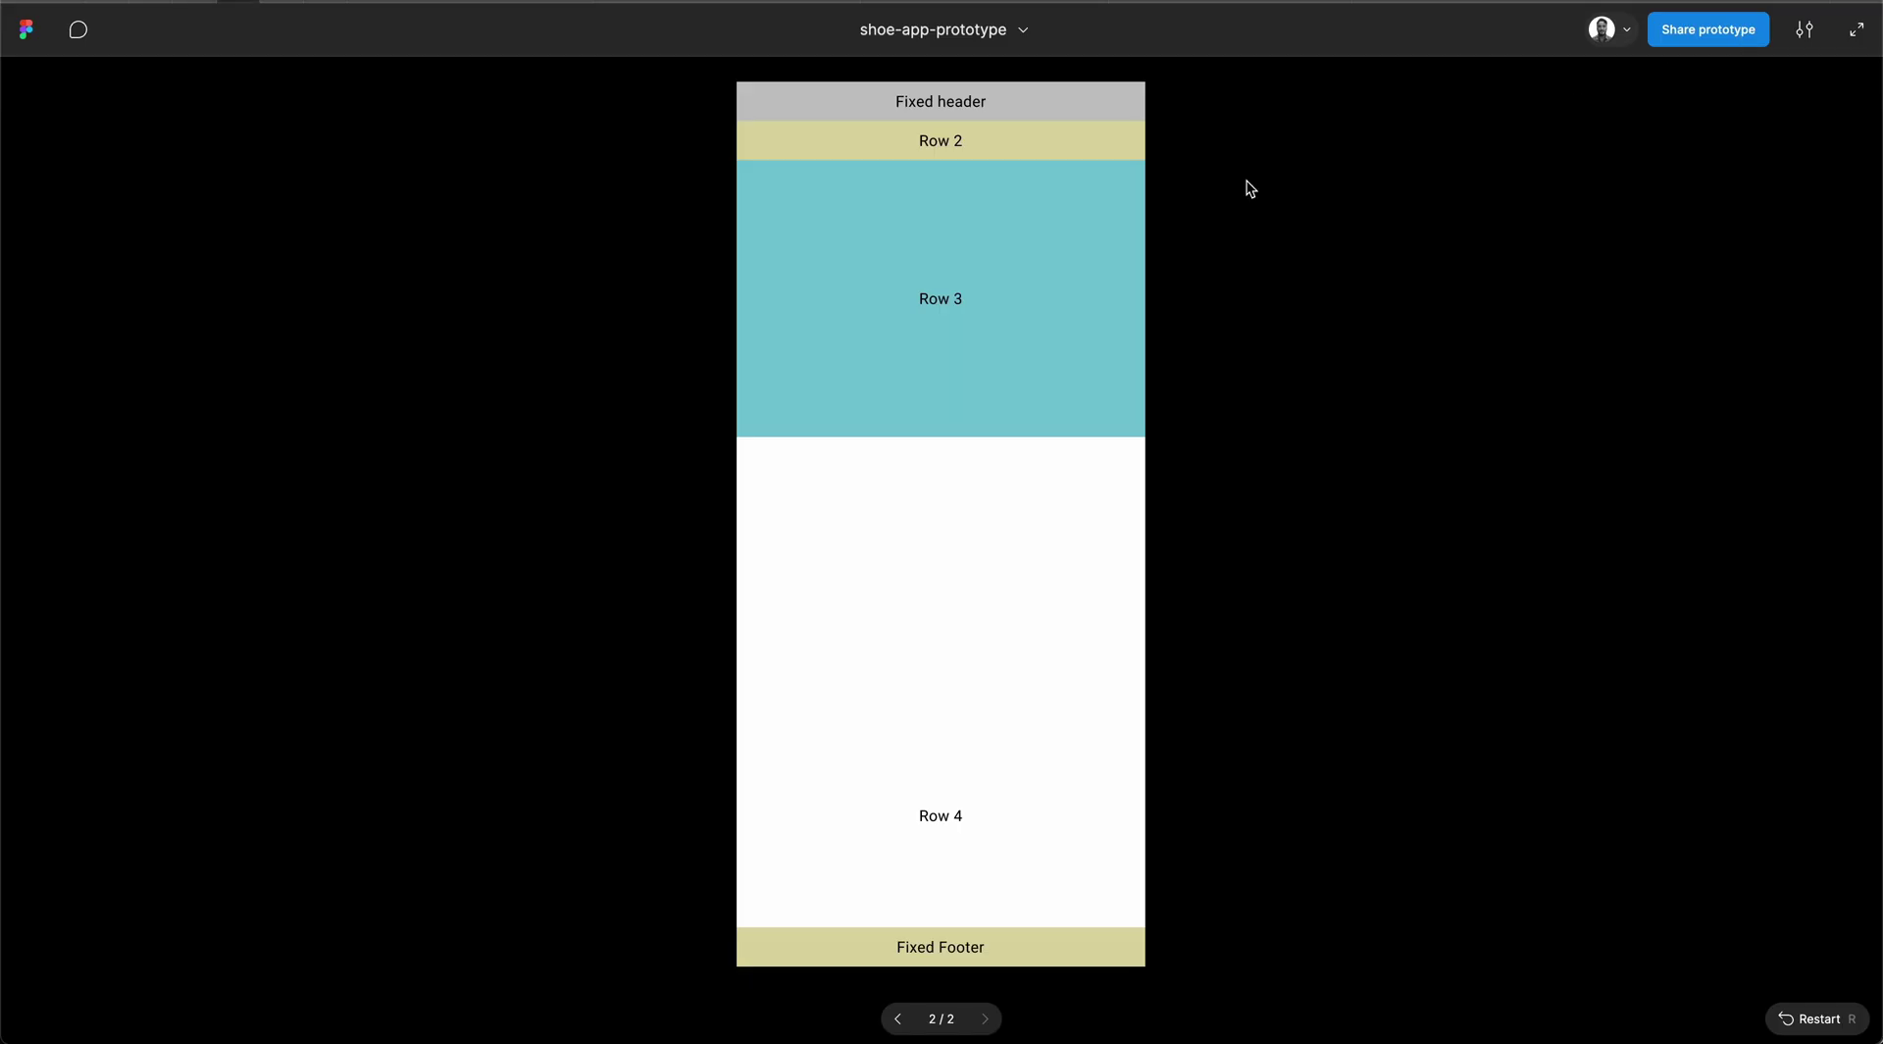
pyautogui.scroll(-3, 1046, 478)
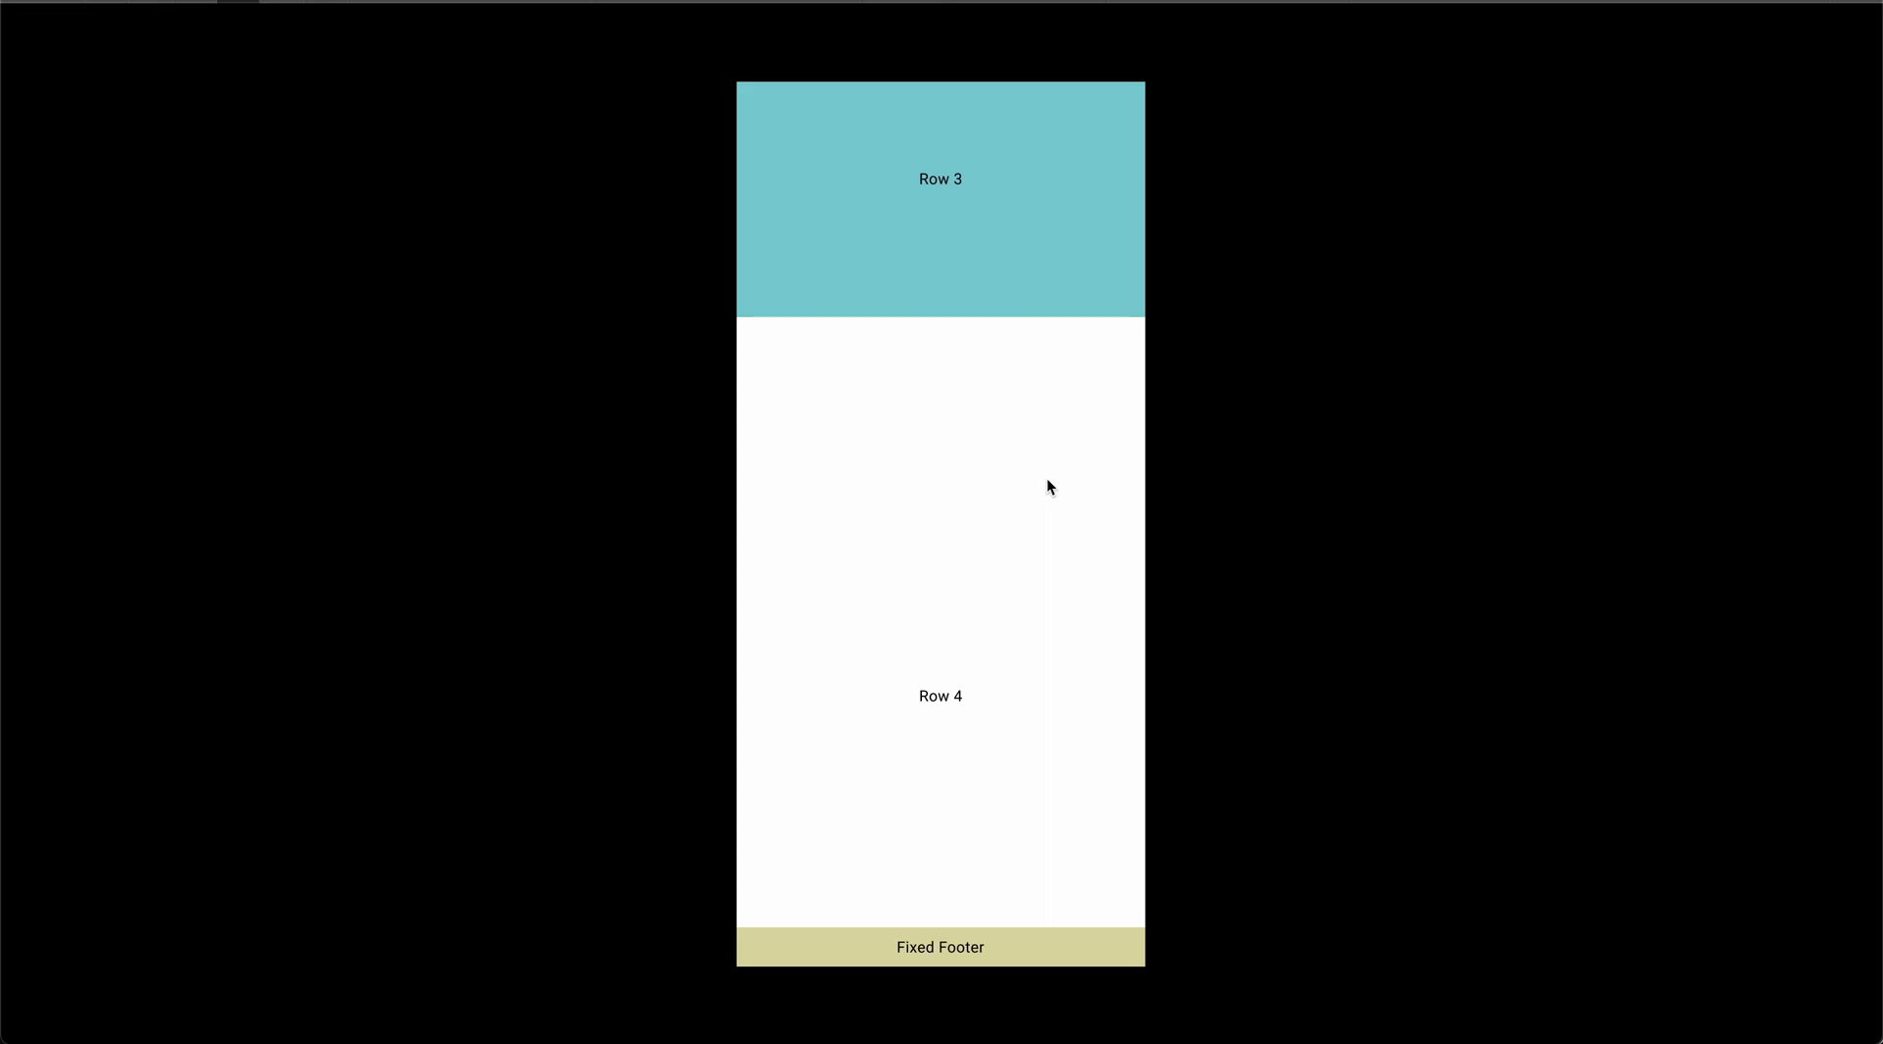
pyautogui.scroll(3, 1047, 481)
pyautogui.scroll(-4, 1047, 480)
pyautogui.scroll(-1, 1045, 478)
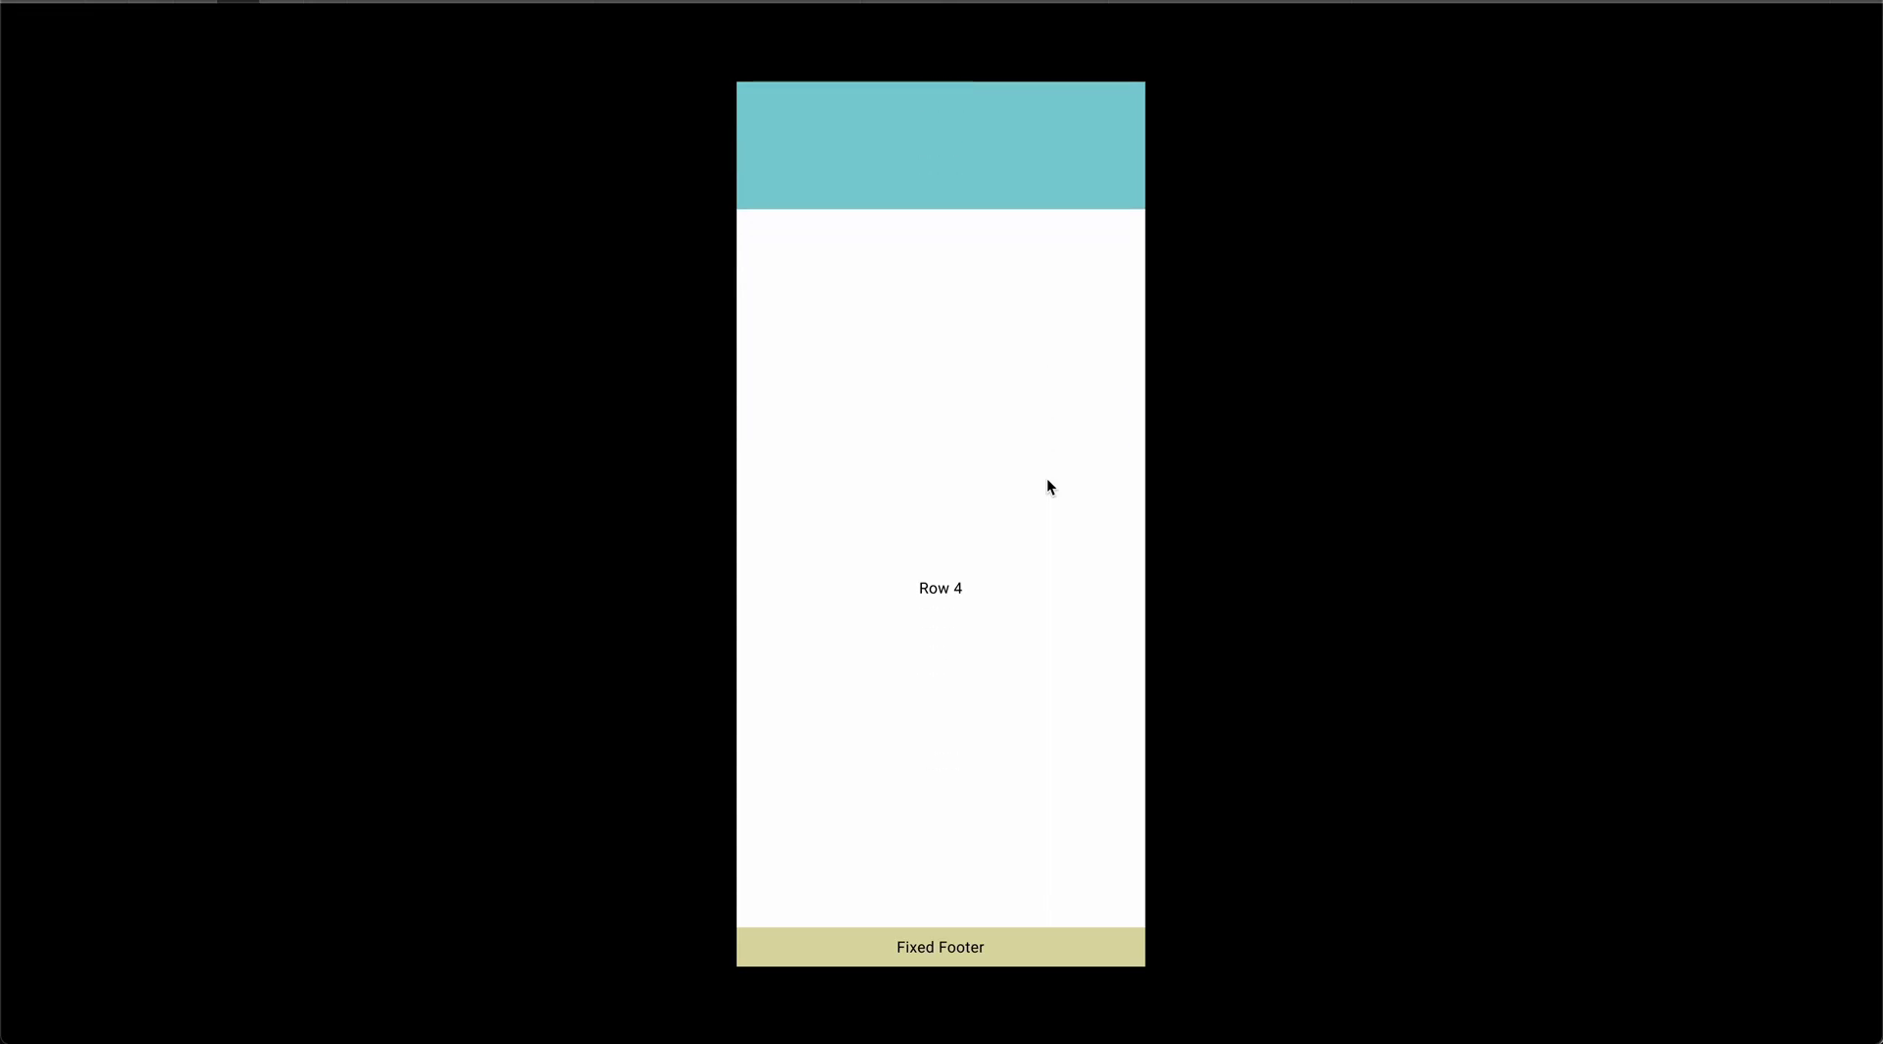
pyautogui.scroll(4, 1046, 479)
pyautogui.scroll(-1, 1045, 479)
pyautogui.scroll(-5, 1046, 479)
pyautogui.scroll(6, 1057, 569)
pyautogui.click(304, 27)
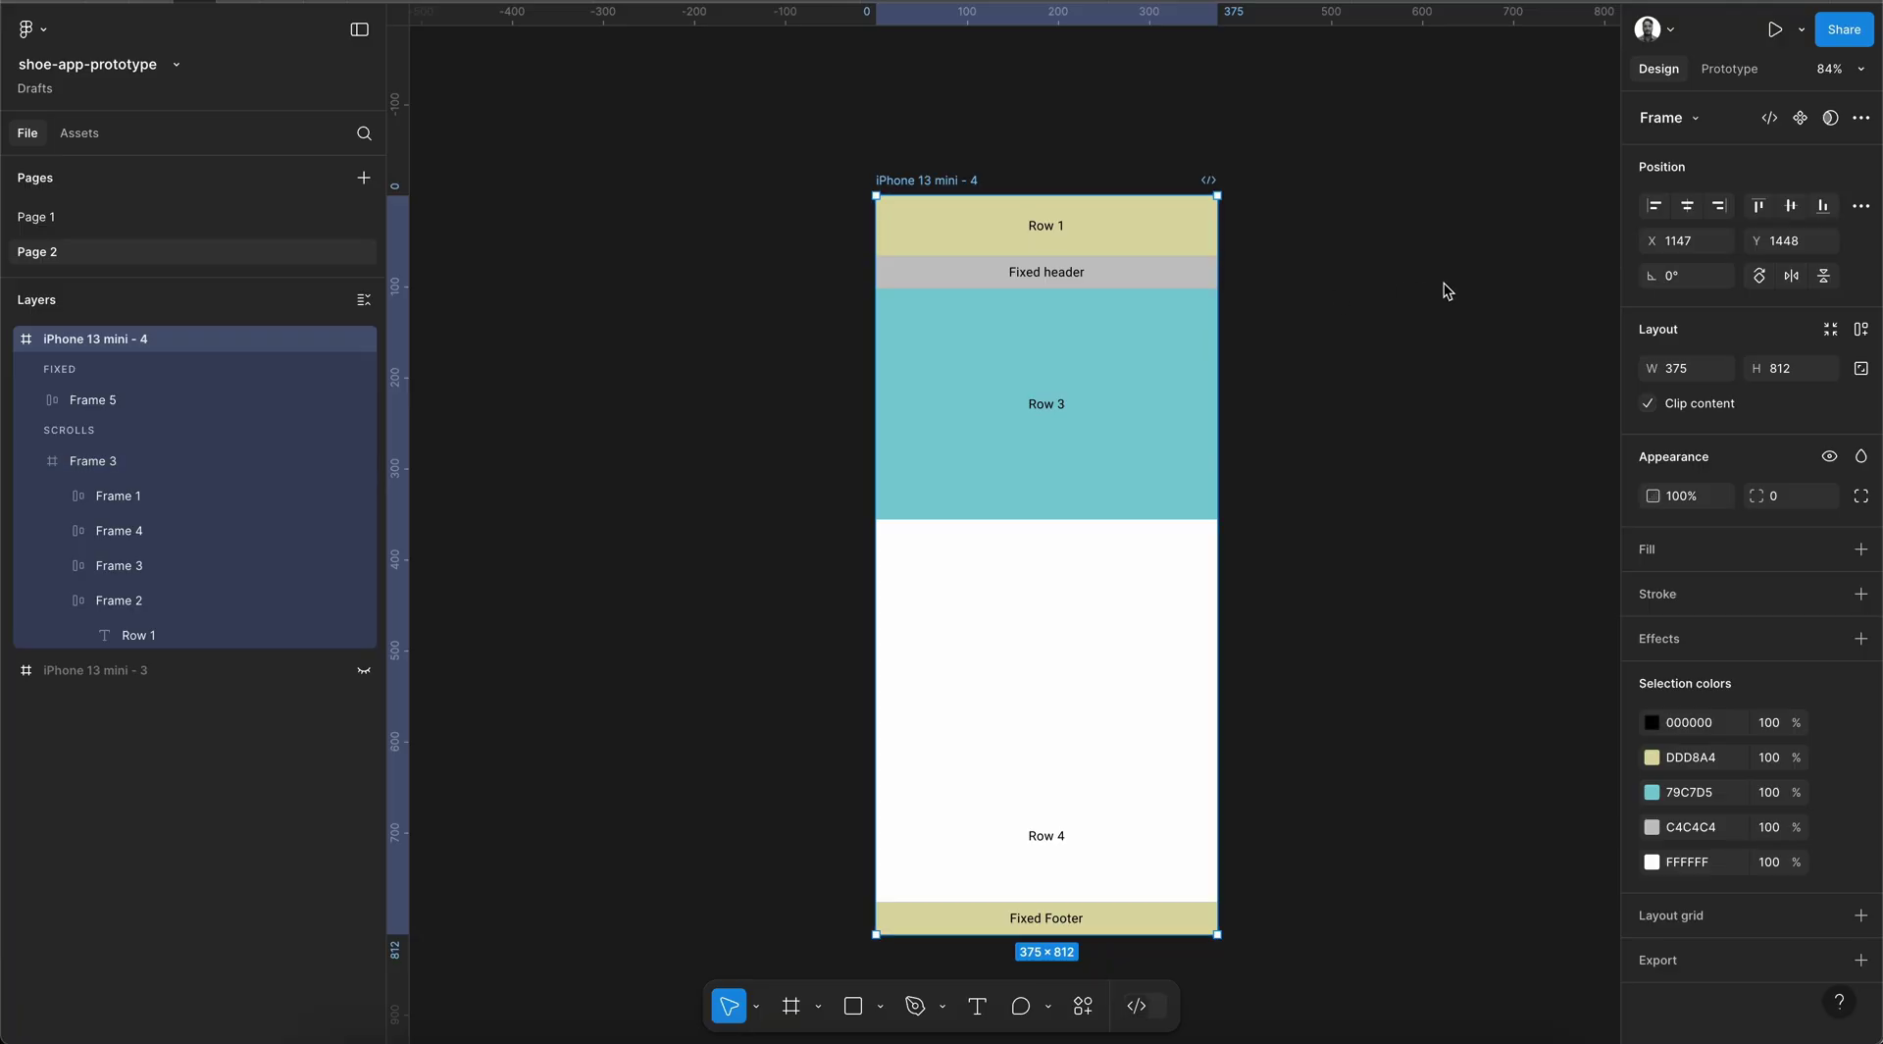
# Set the scroll behavior position of the header, Frame 1 inside Frame 3, to Sticky (stop at top edge)
pyautogui.click(57, 602)
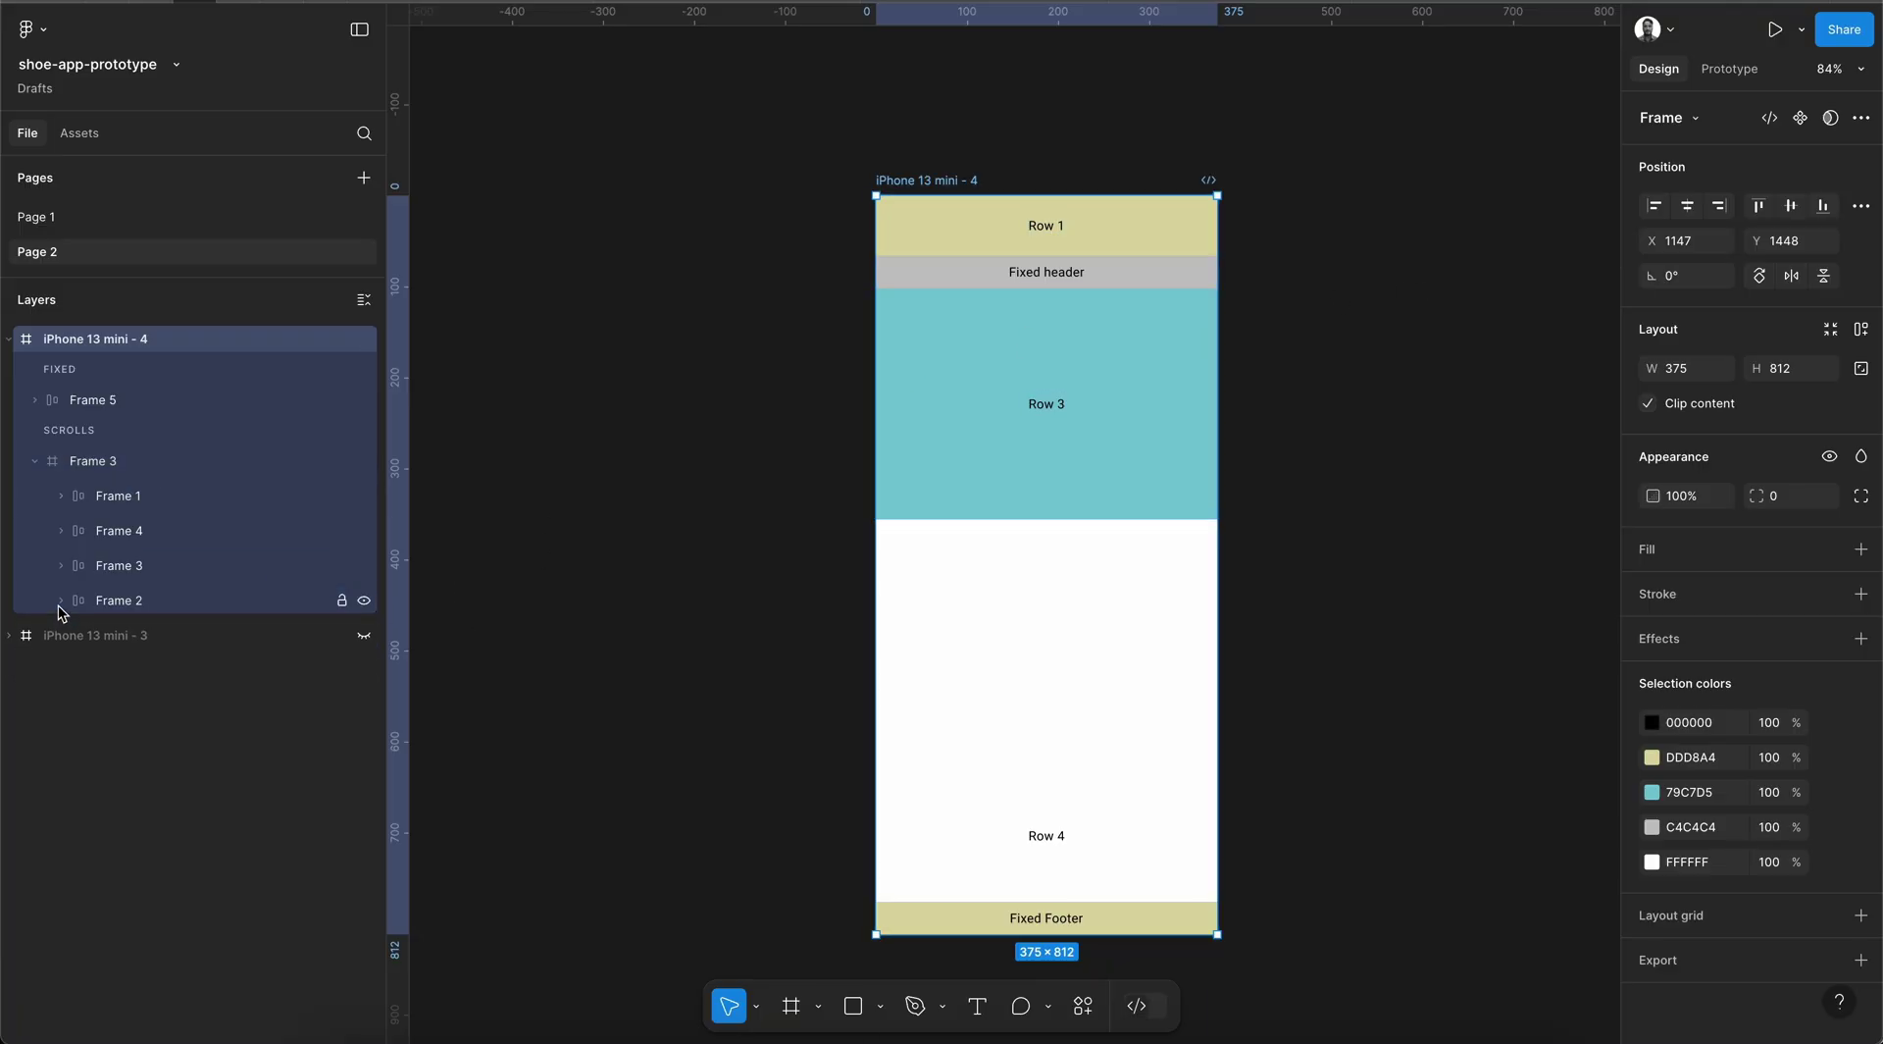
pyautogui.click(130, 502)
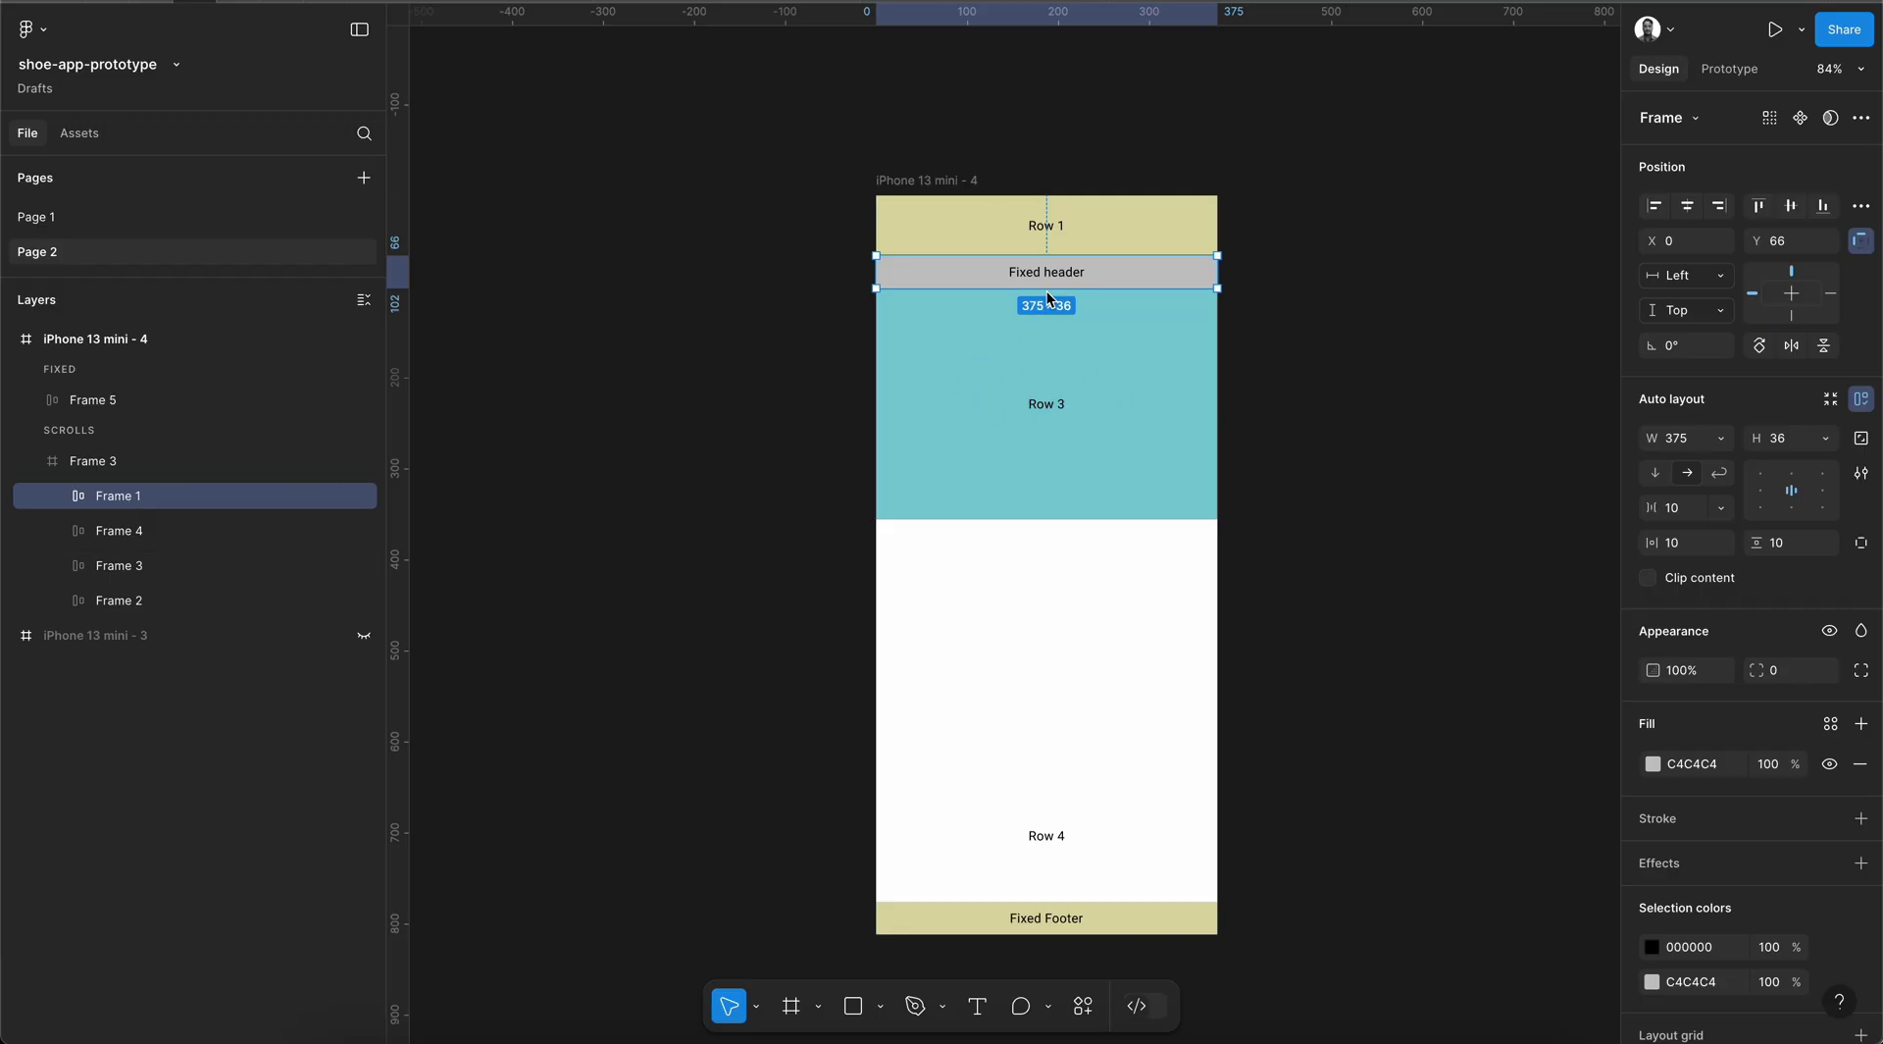
pyautogui.click(1739, 72)
pyautogui.click(1793, 199)
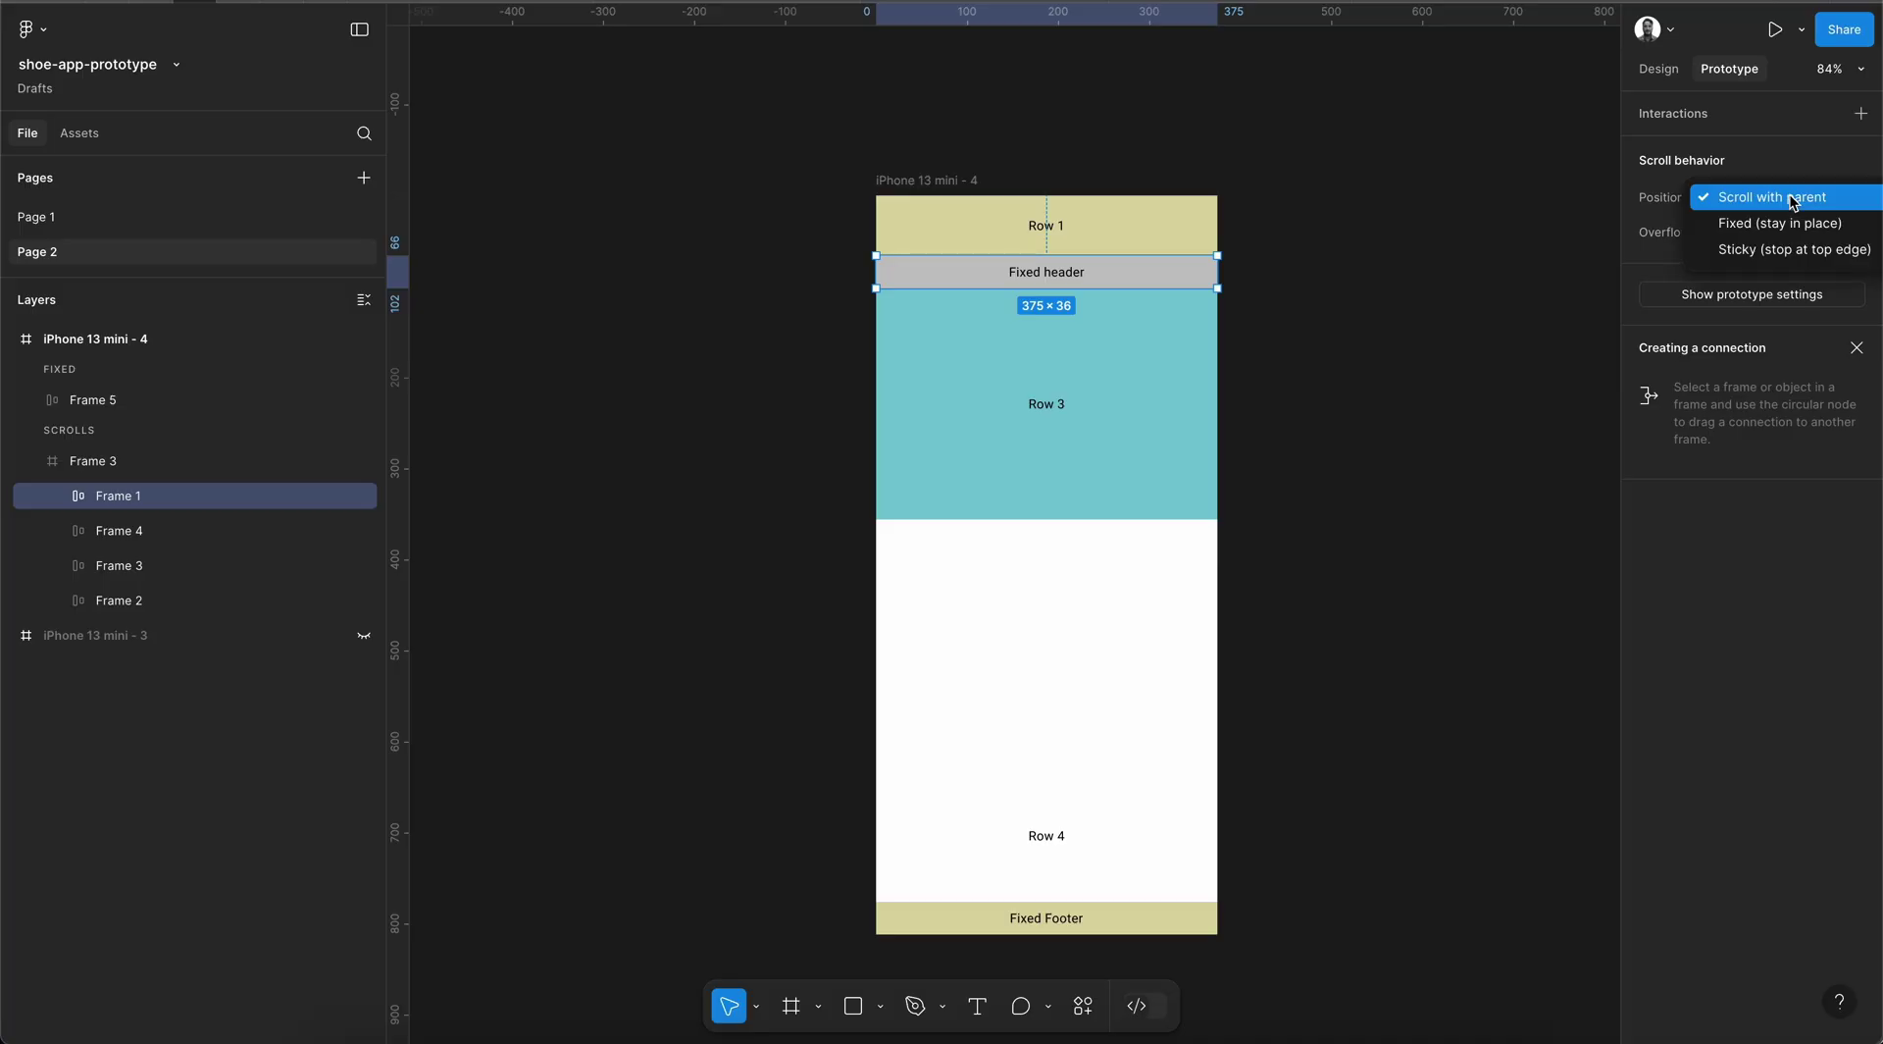
pyautogui.click(1812, 252)
pyautogui.click(1659, 69)
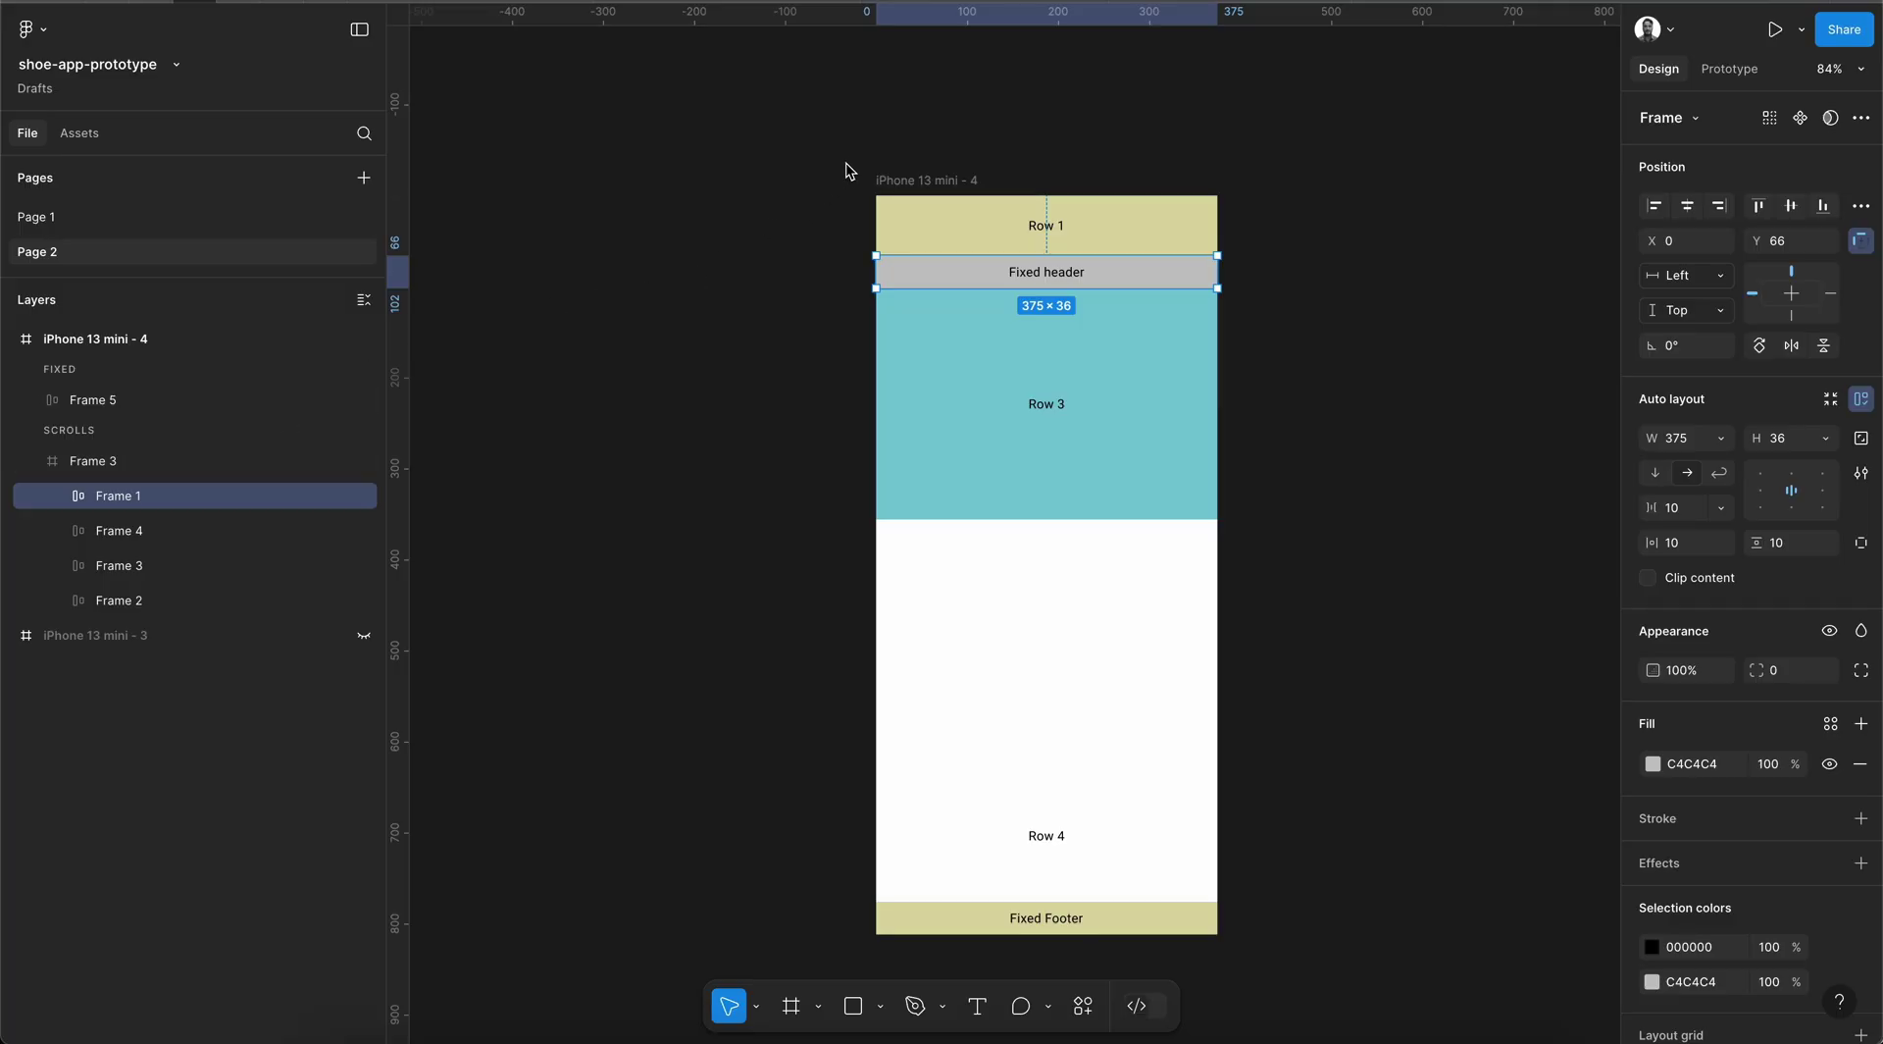
# Present the iPhone 13 mini - 4 frame again and scroll it repeatedly to test the sticky header below Row 1
pyautogui.click(887, 169)
pyautogui.click(924, 180)
pyautogui.click(1775, 29)
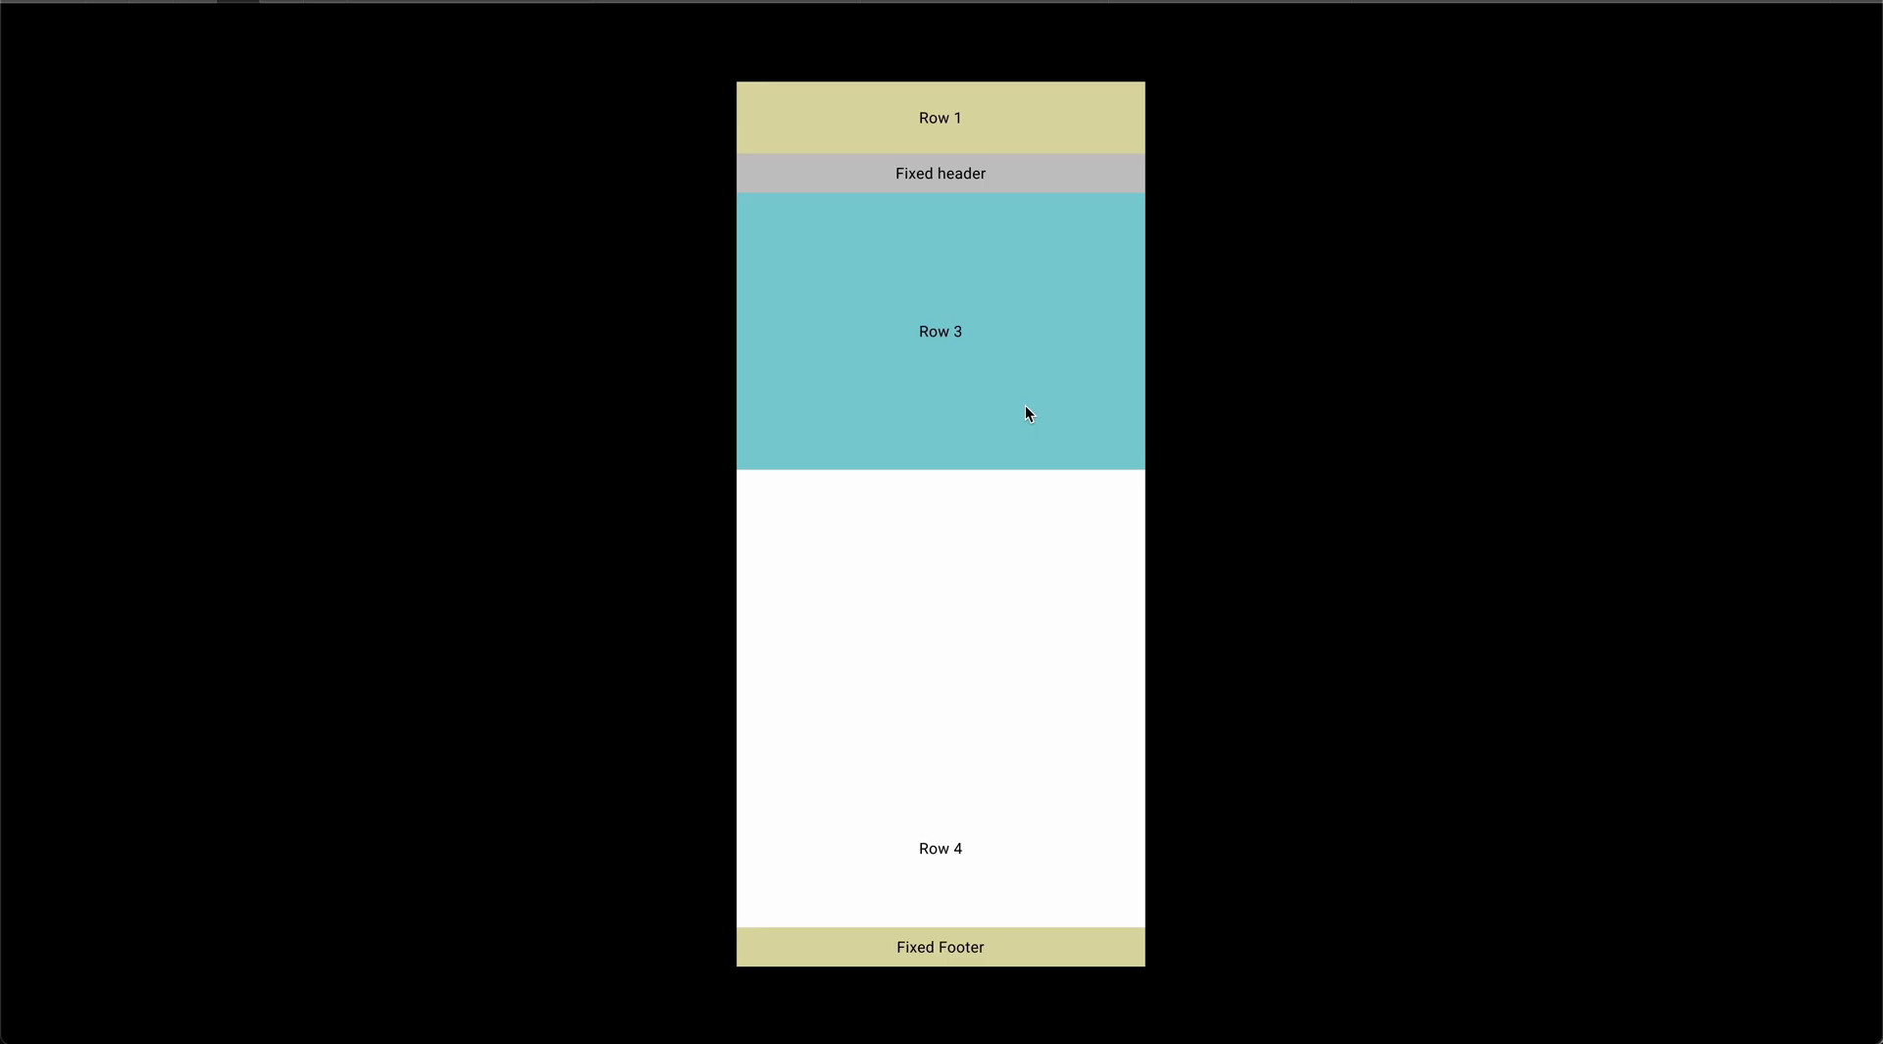
pyautogui.scroll(-5, 1026, 412)
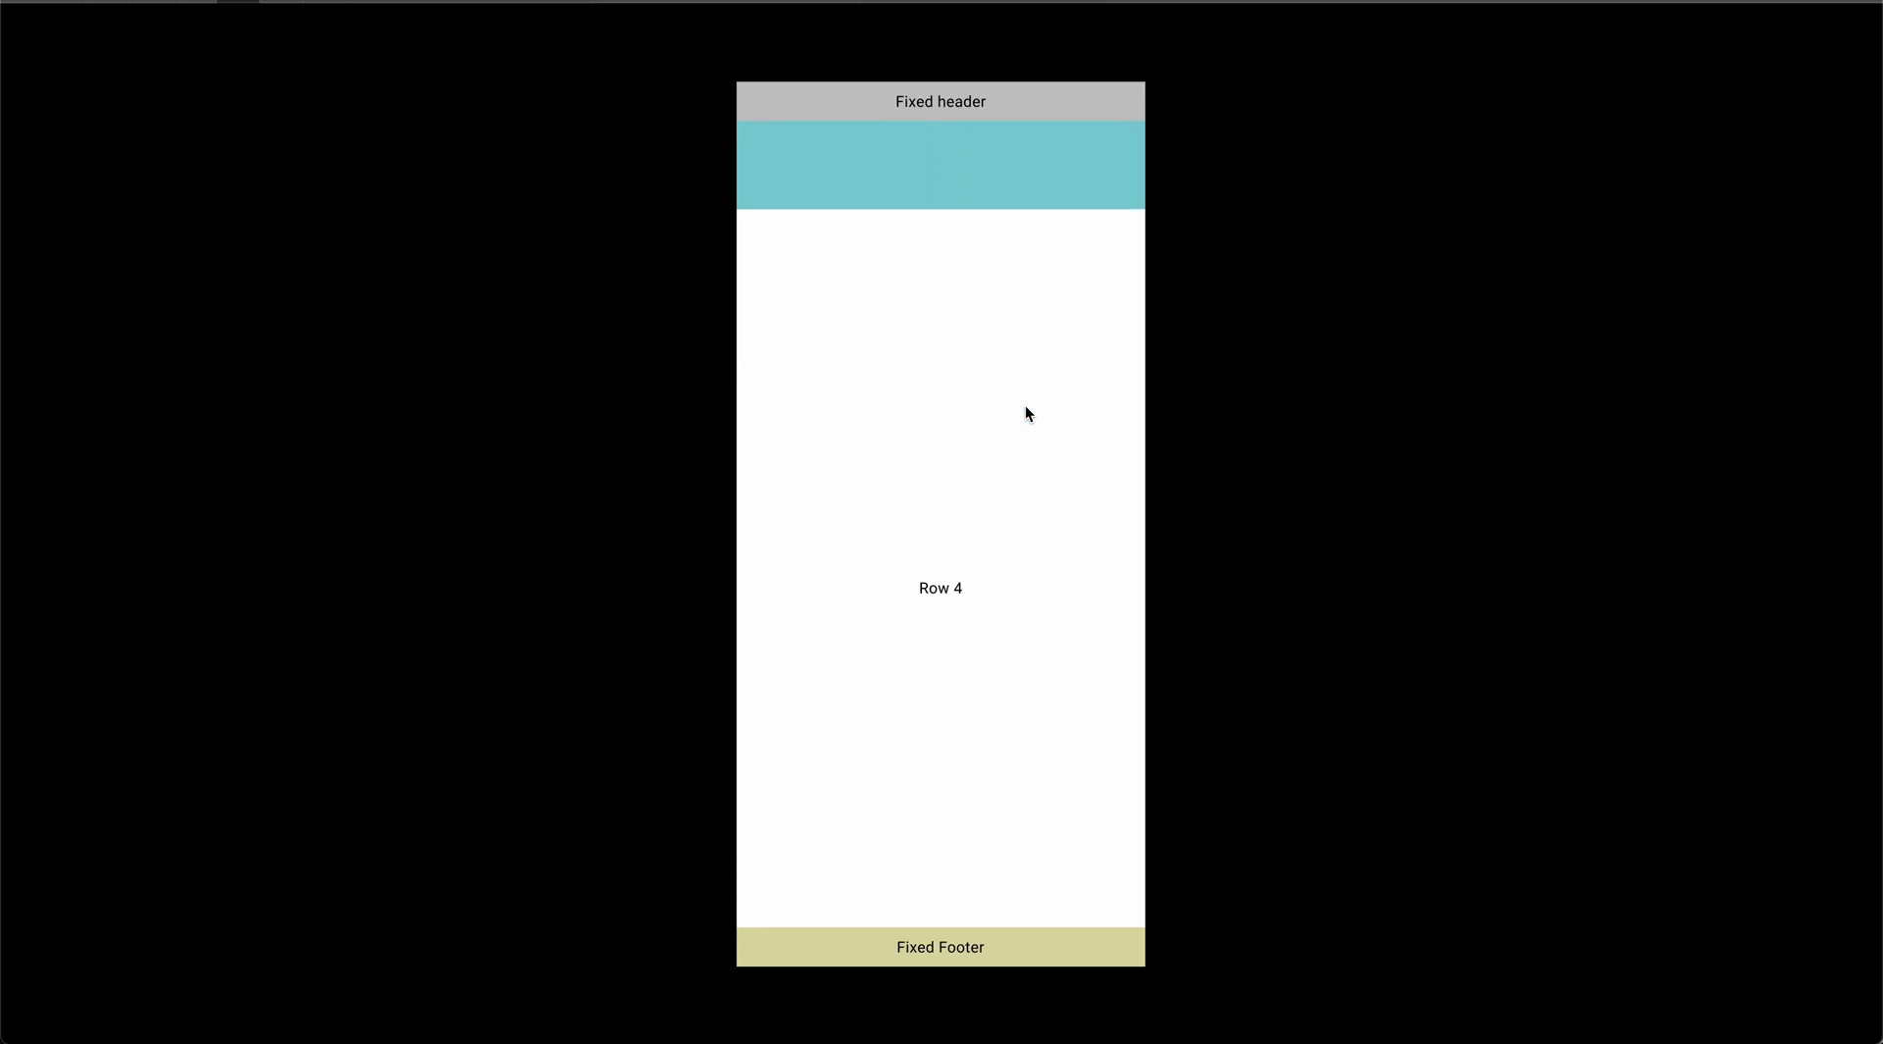
pyautogui.scroll(5, 1026, 410)
pyautogui.scroll(-5, 1025, 412)
pyautogui.scroll(5, 1026, 412)
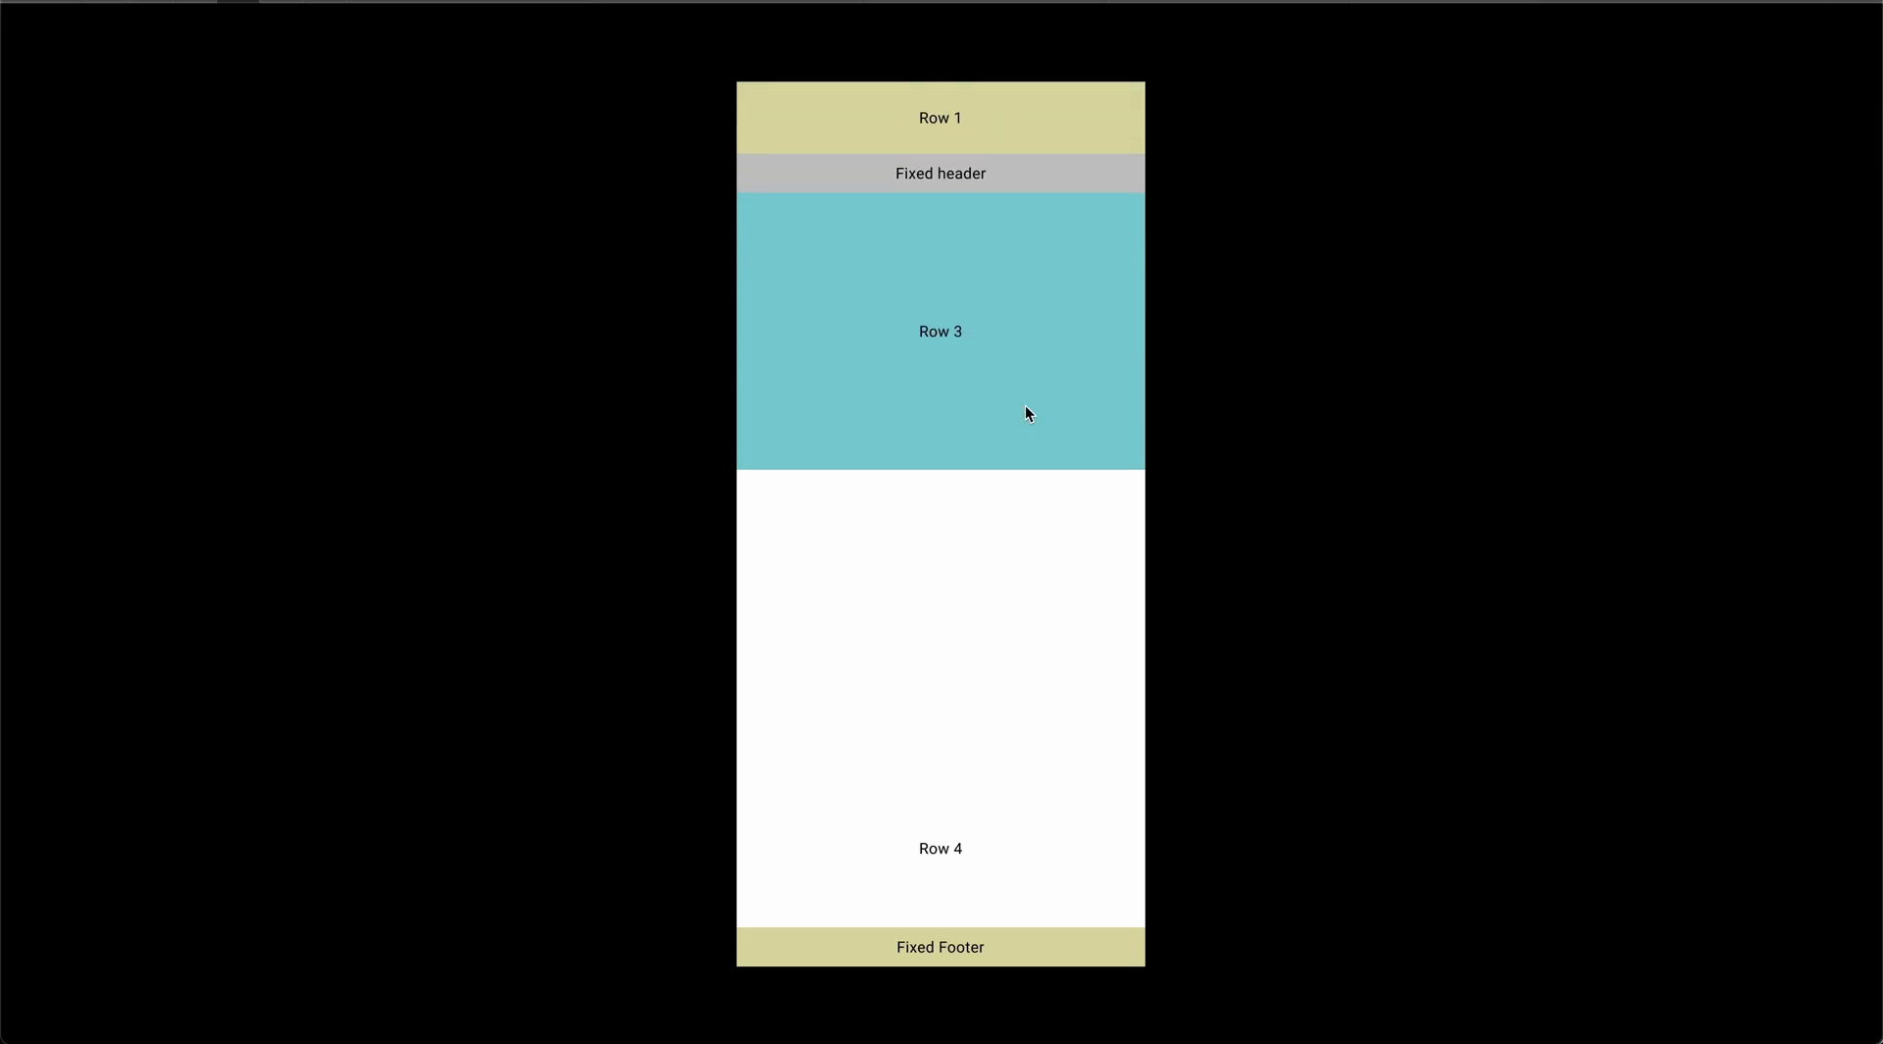
pyautogui.scroll(-4, 1026, 412)
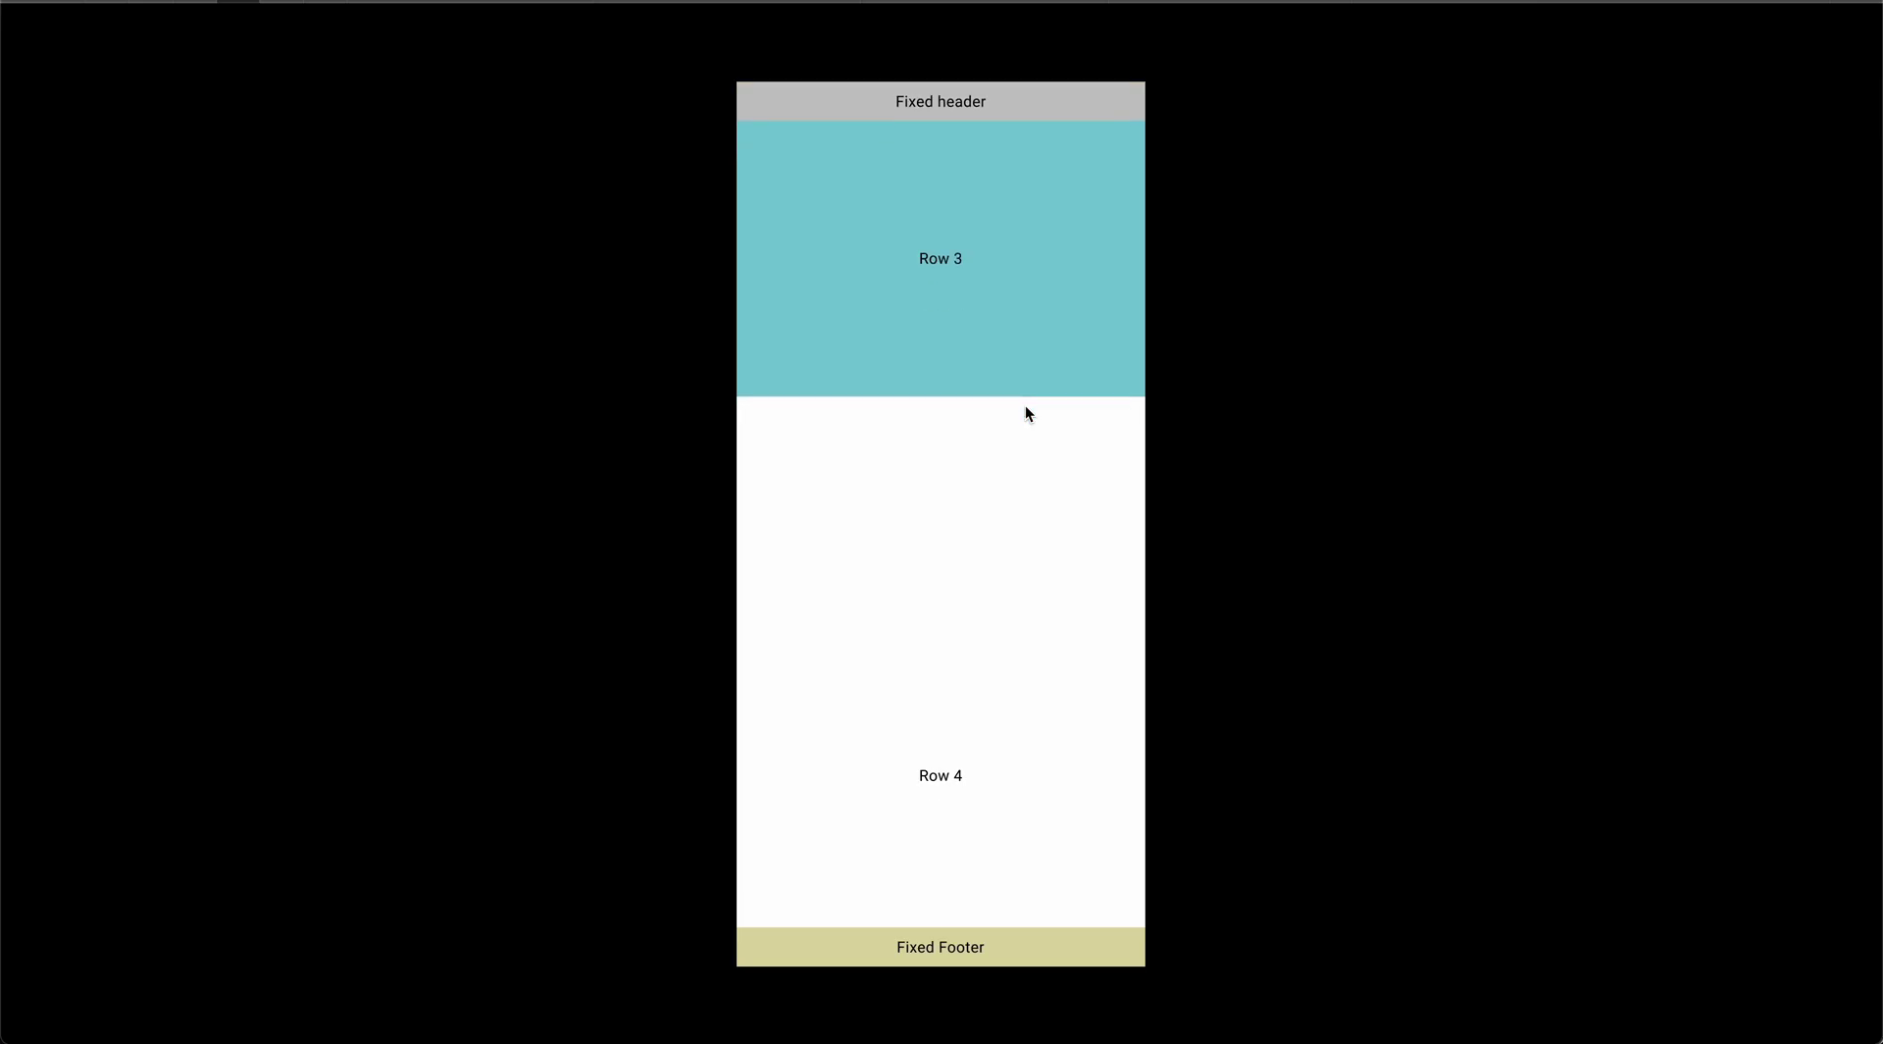
pyautogui.scroll(4, 1026, 412)
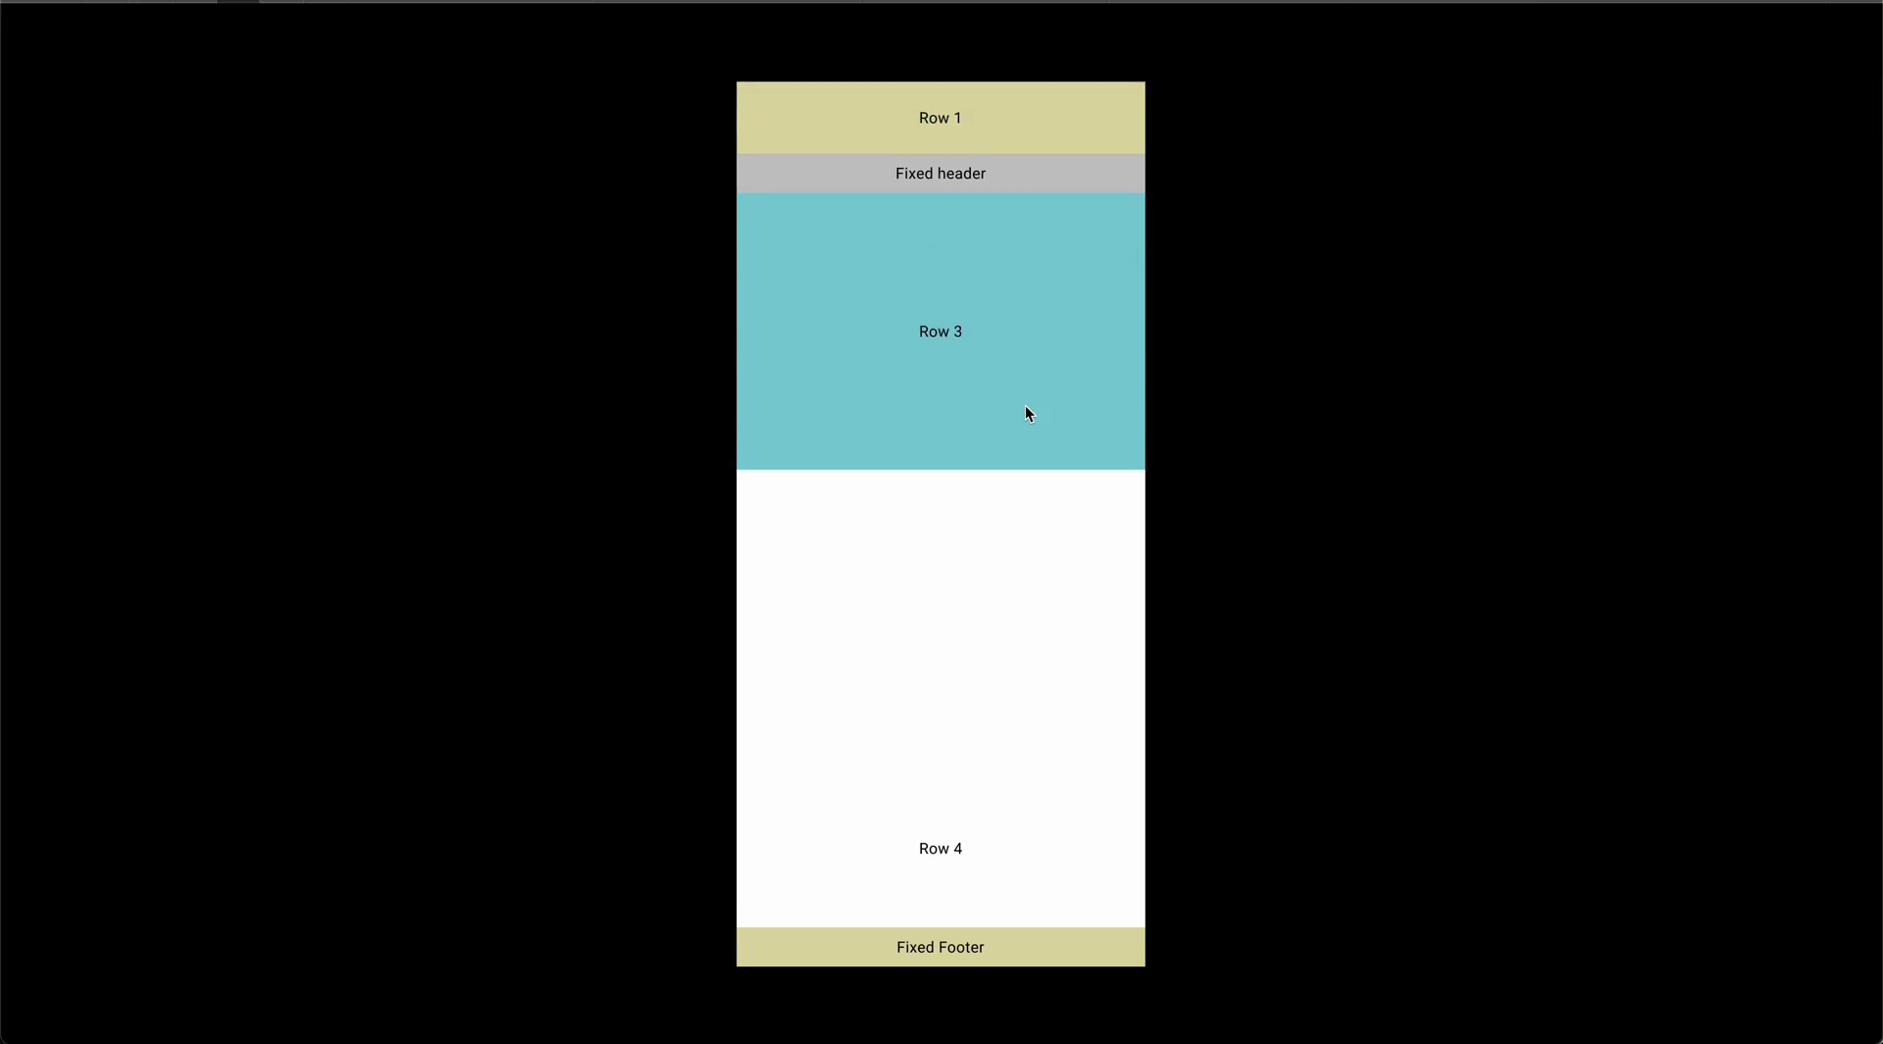
pyautogui.scroll(-4, 1026, 412)
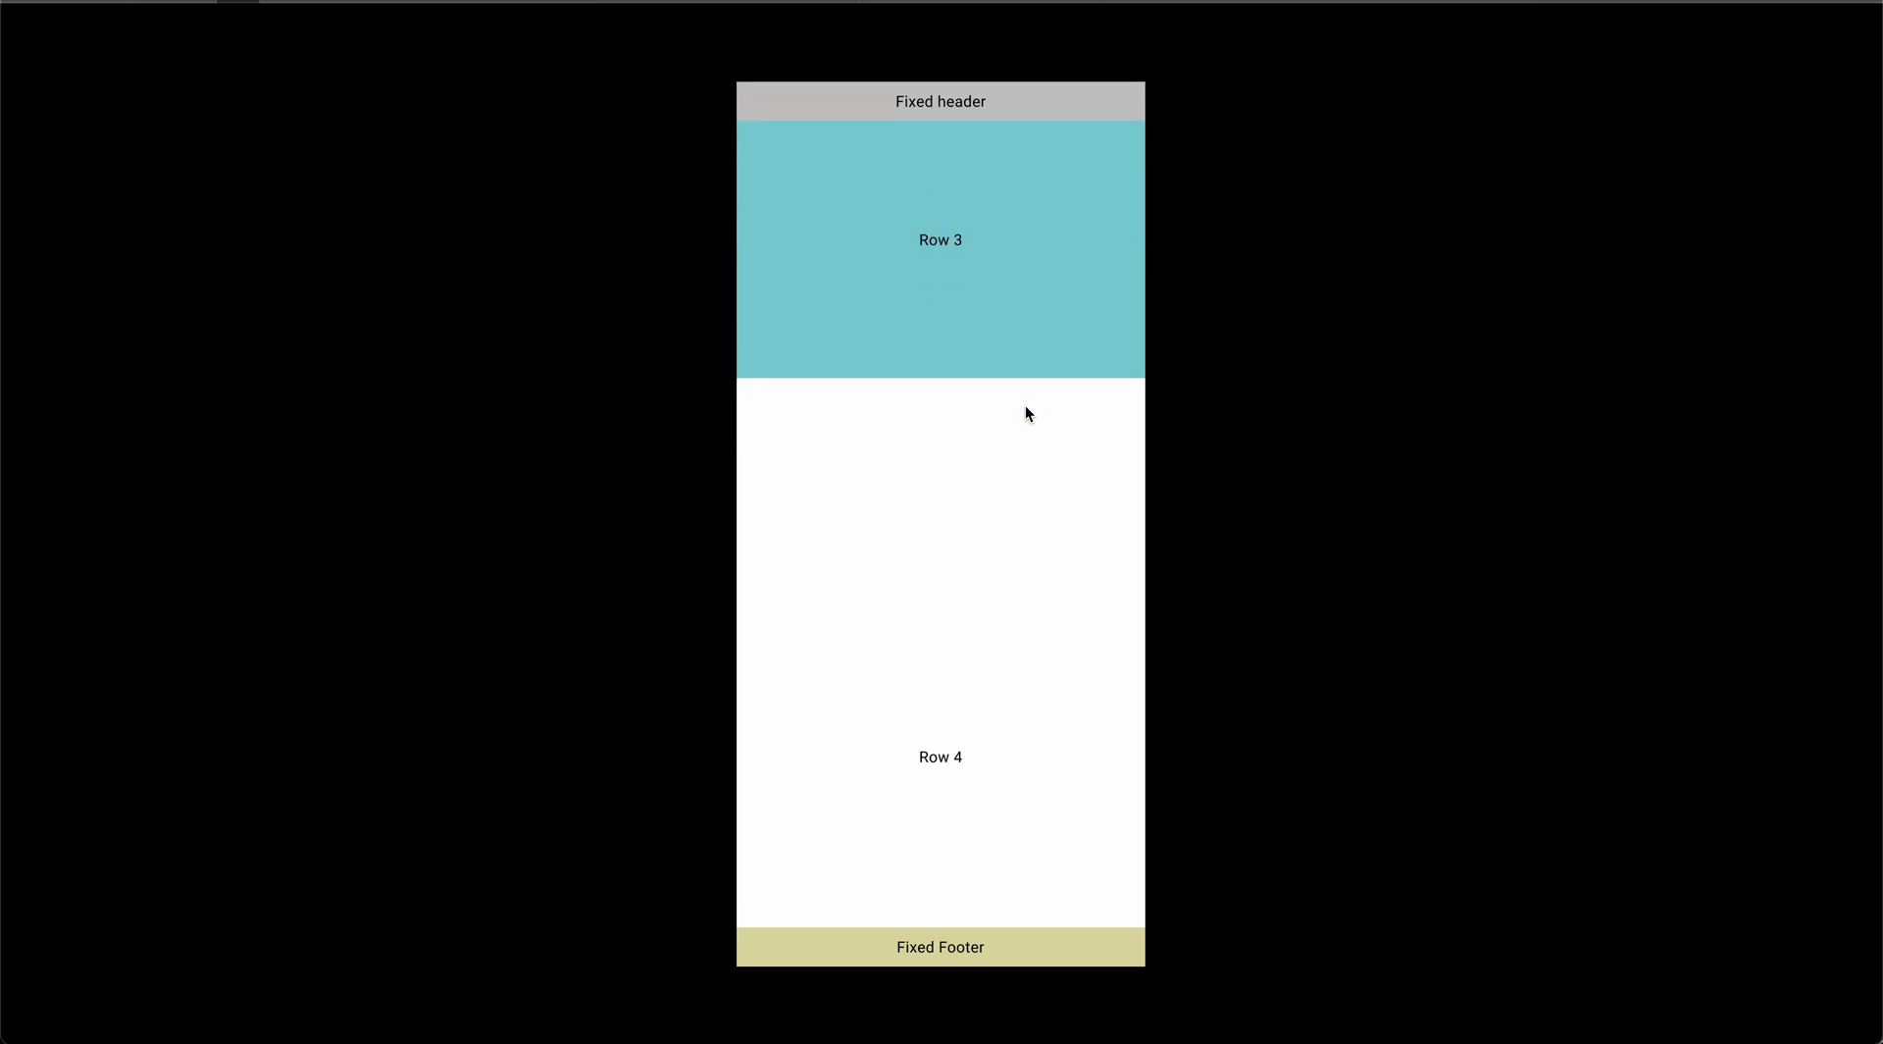
# Scroll the presented iPhone 13 mini - 4 prototype up and down to check its sticky header, and return to the design file
pyautogui.scroll(4, 1026, 413)
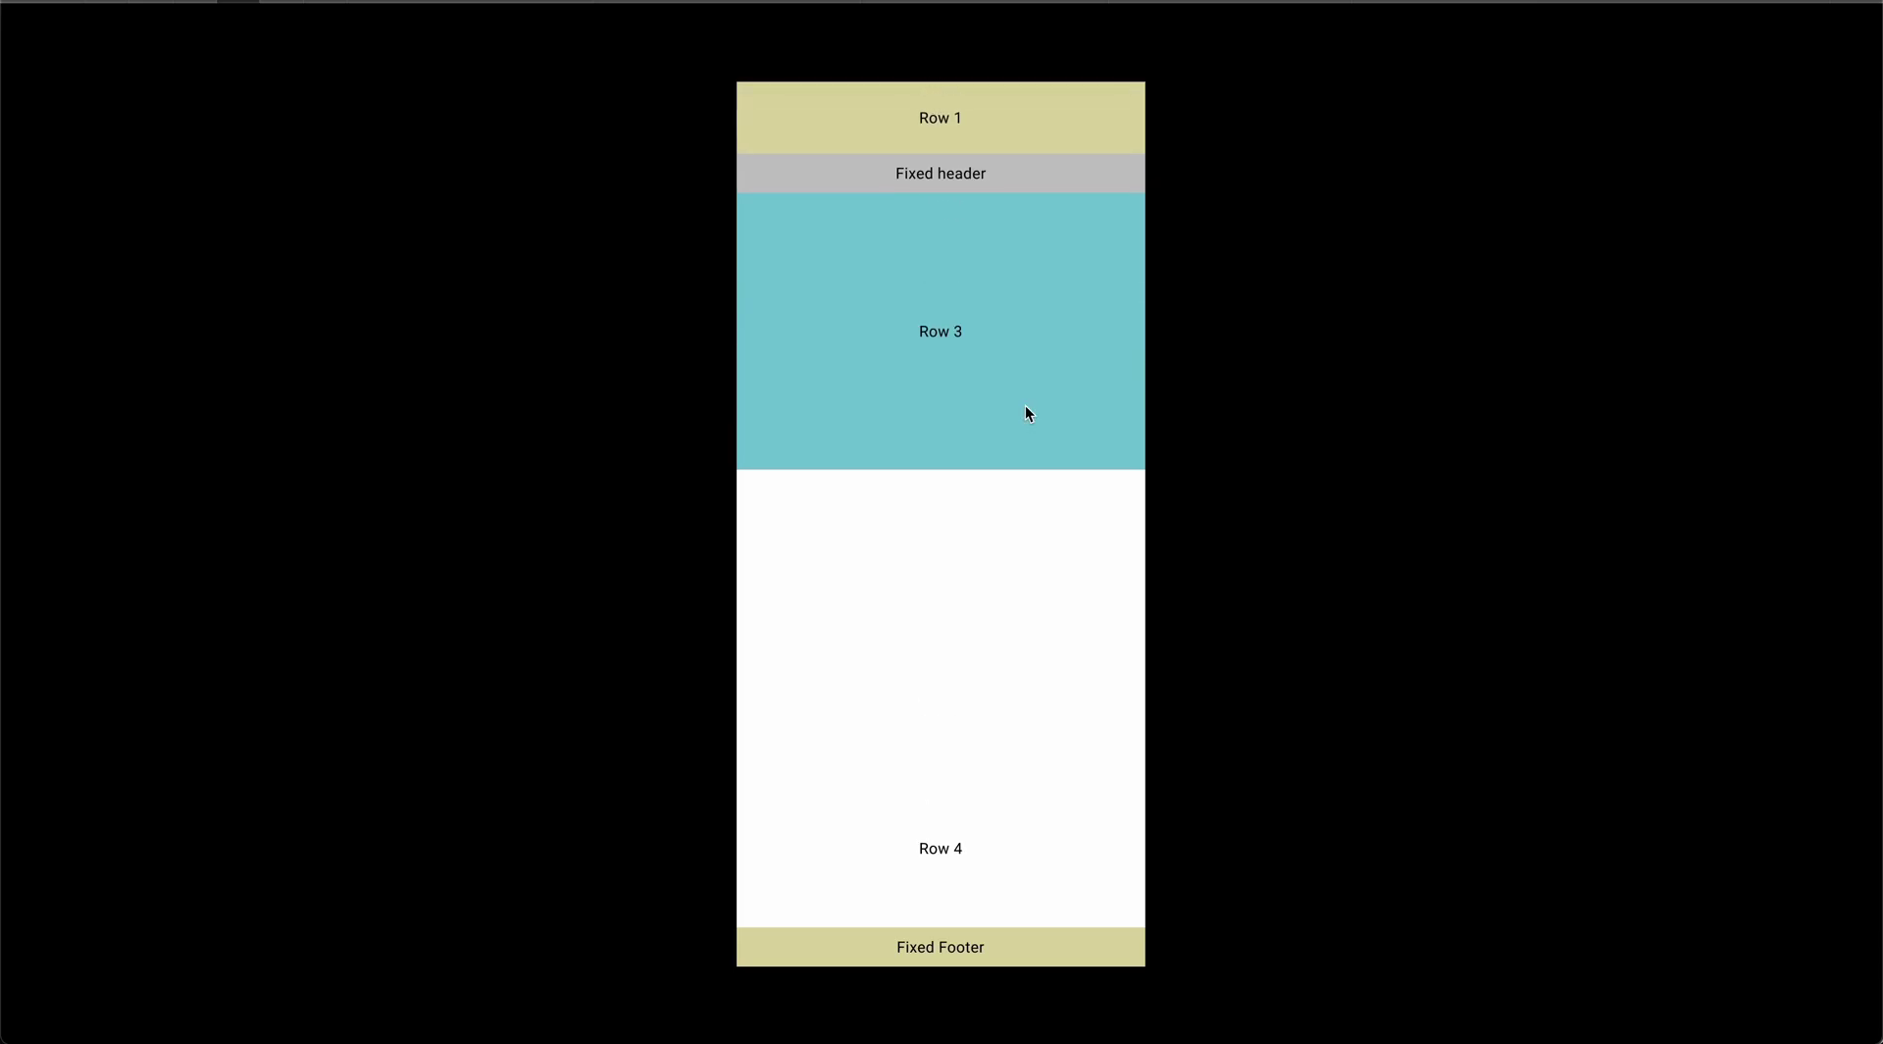
pyautogui.scroll(-3, 1025, 413)
pyautogui.scroll(5, 1026, 413)
pyautogui.press('Escape')
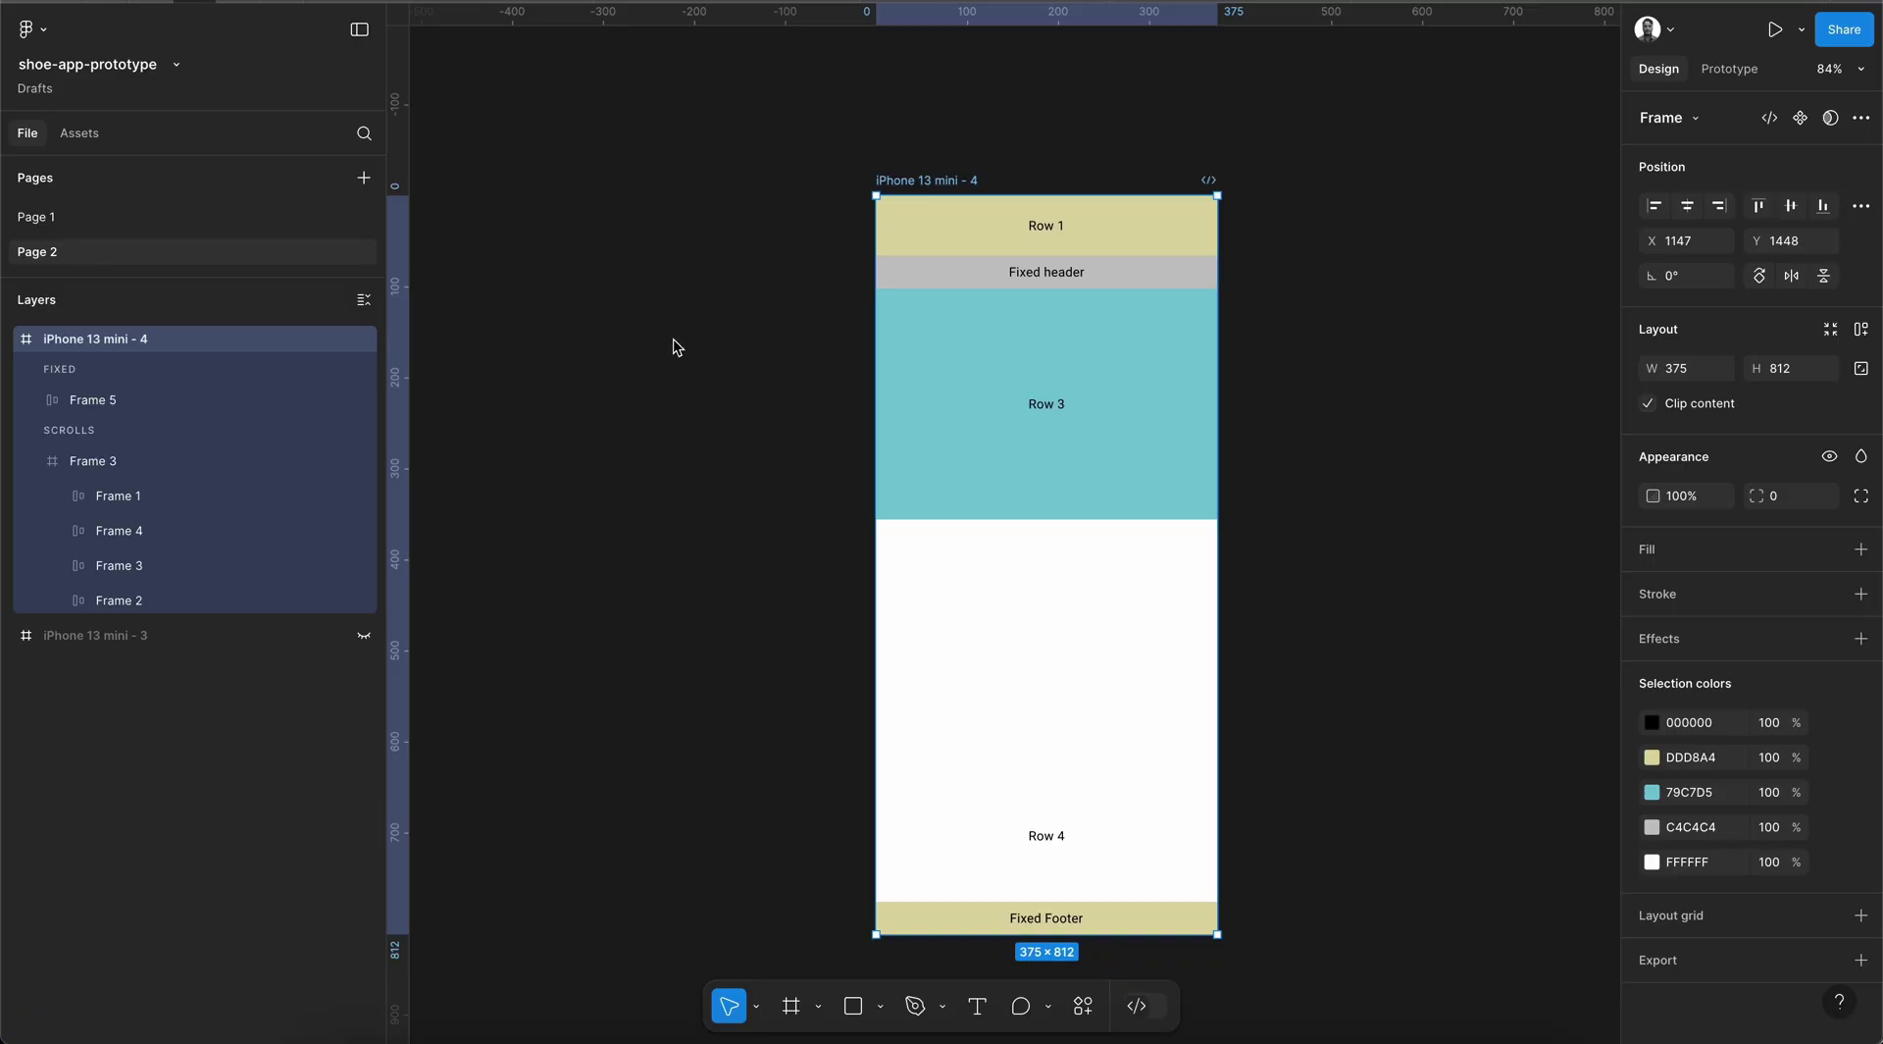
# Unhide the iPhone 13 mini - 3 frame on Page 2
pyautogui.click(673, 345)
pyautogui.scroll(-2, 673, 339)
pyautogui.hscroll(2, 674, 338)
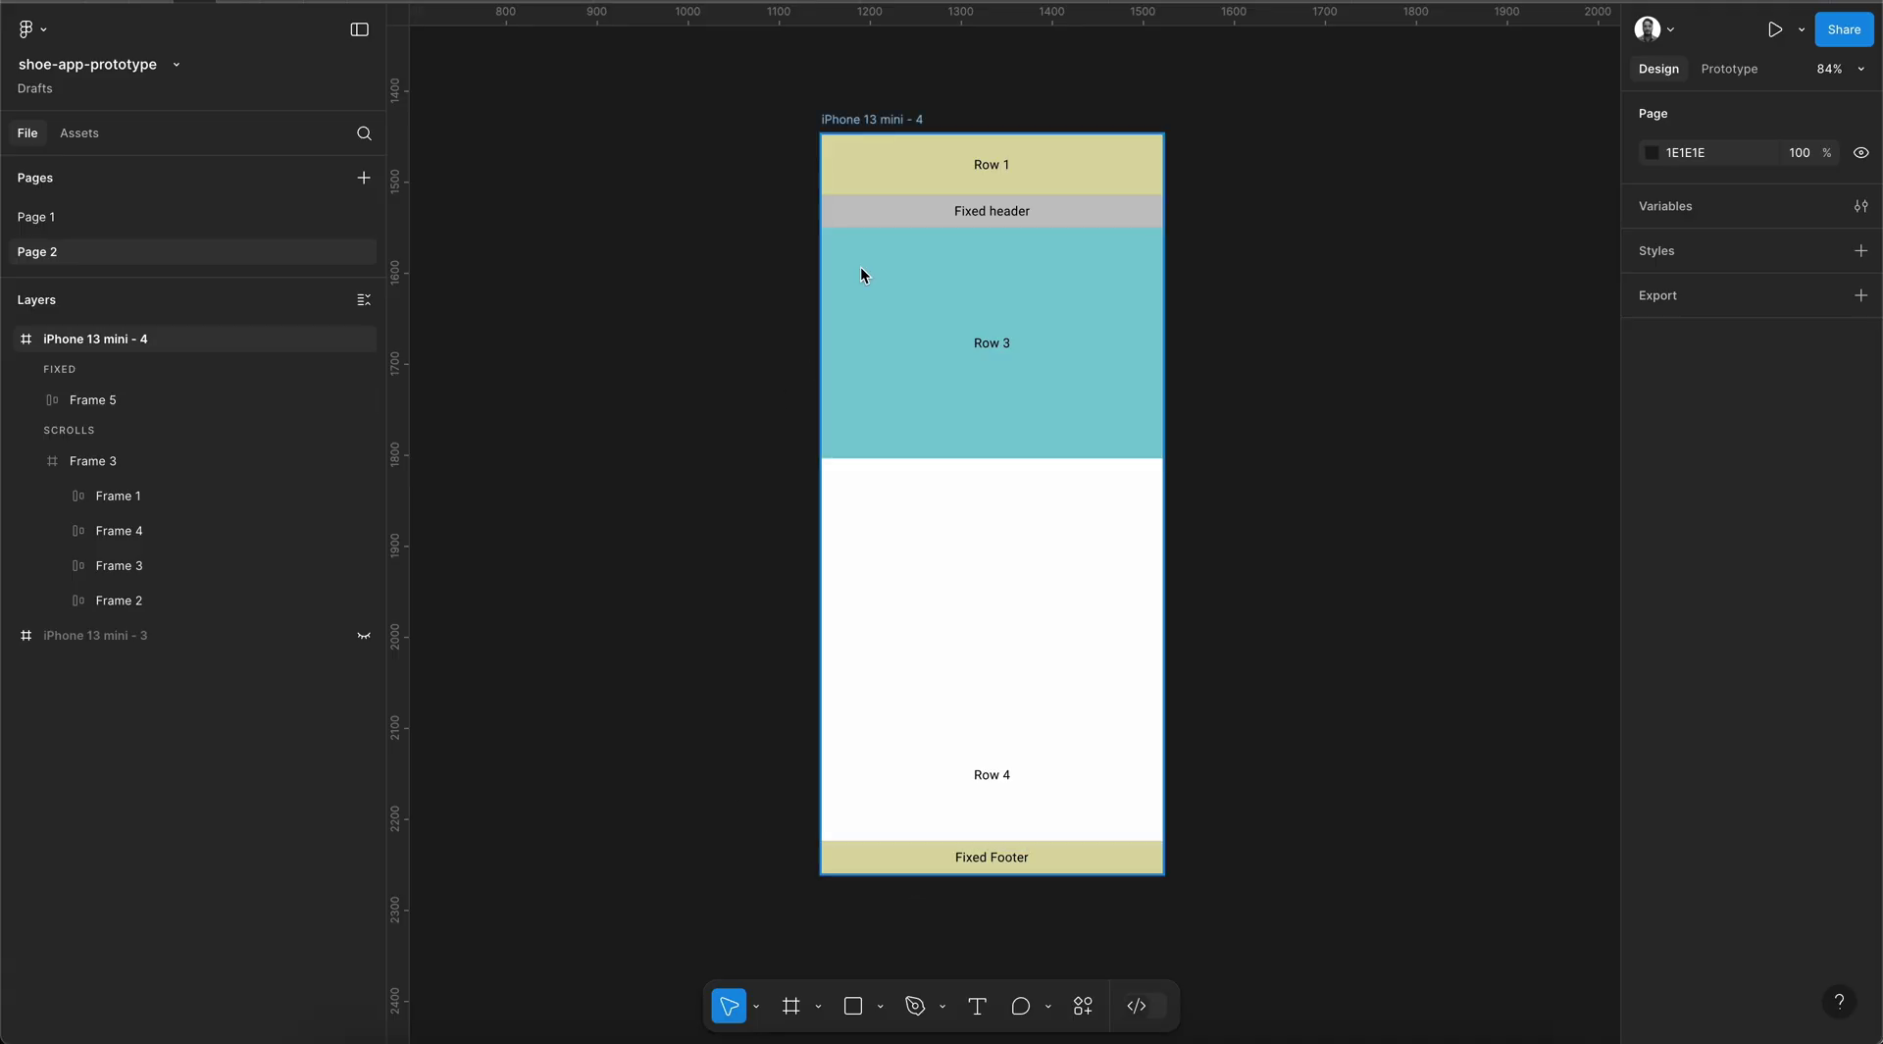
pyautogui.scroll(15, 861, 266)
pyautogui.scroll(-5, 861, 267)
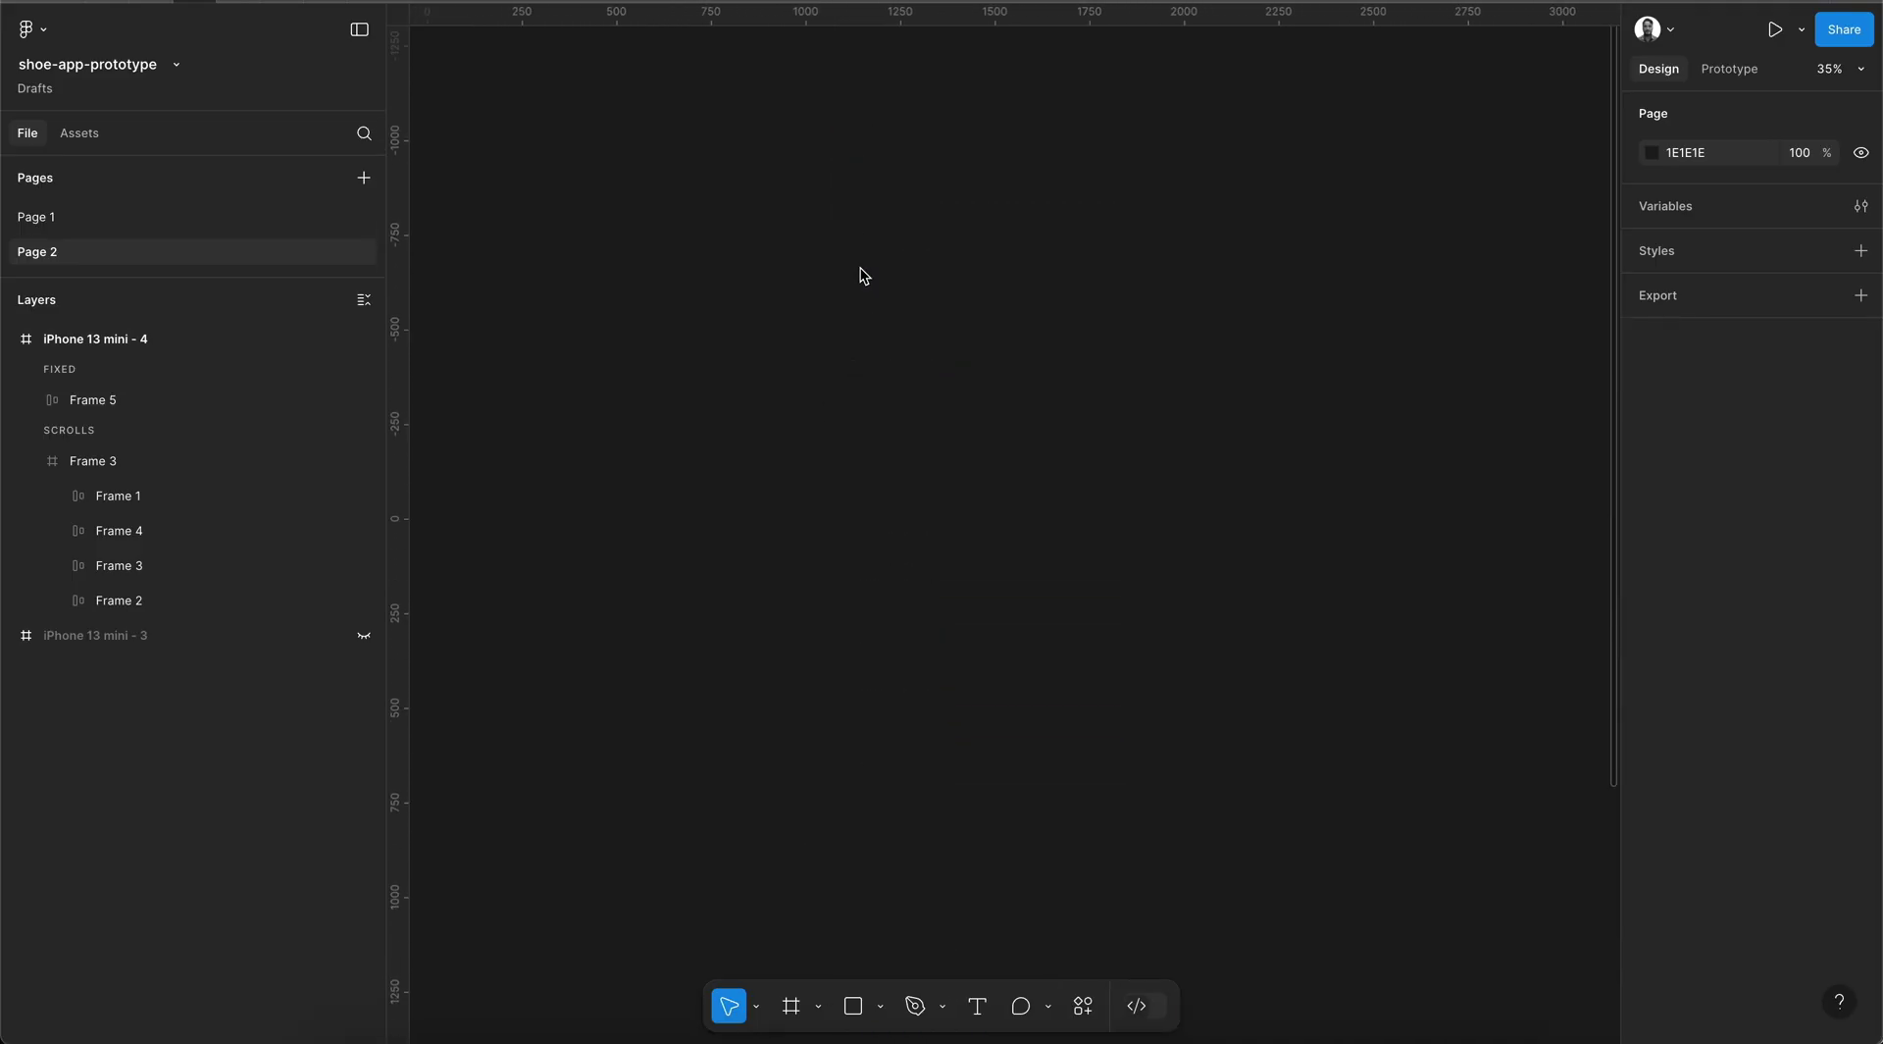
pyautogui.scroll(-6, 861, 267)
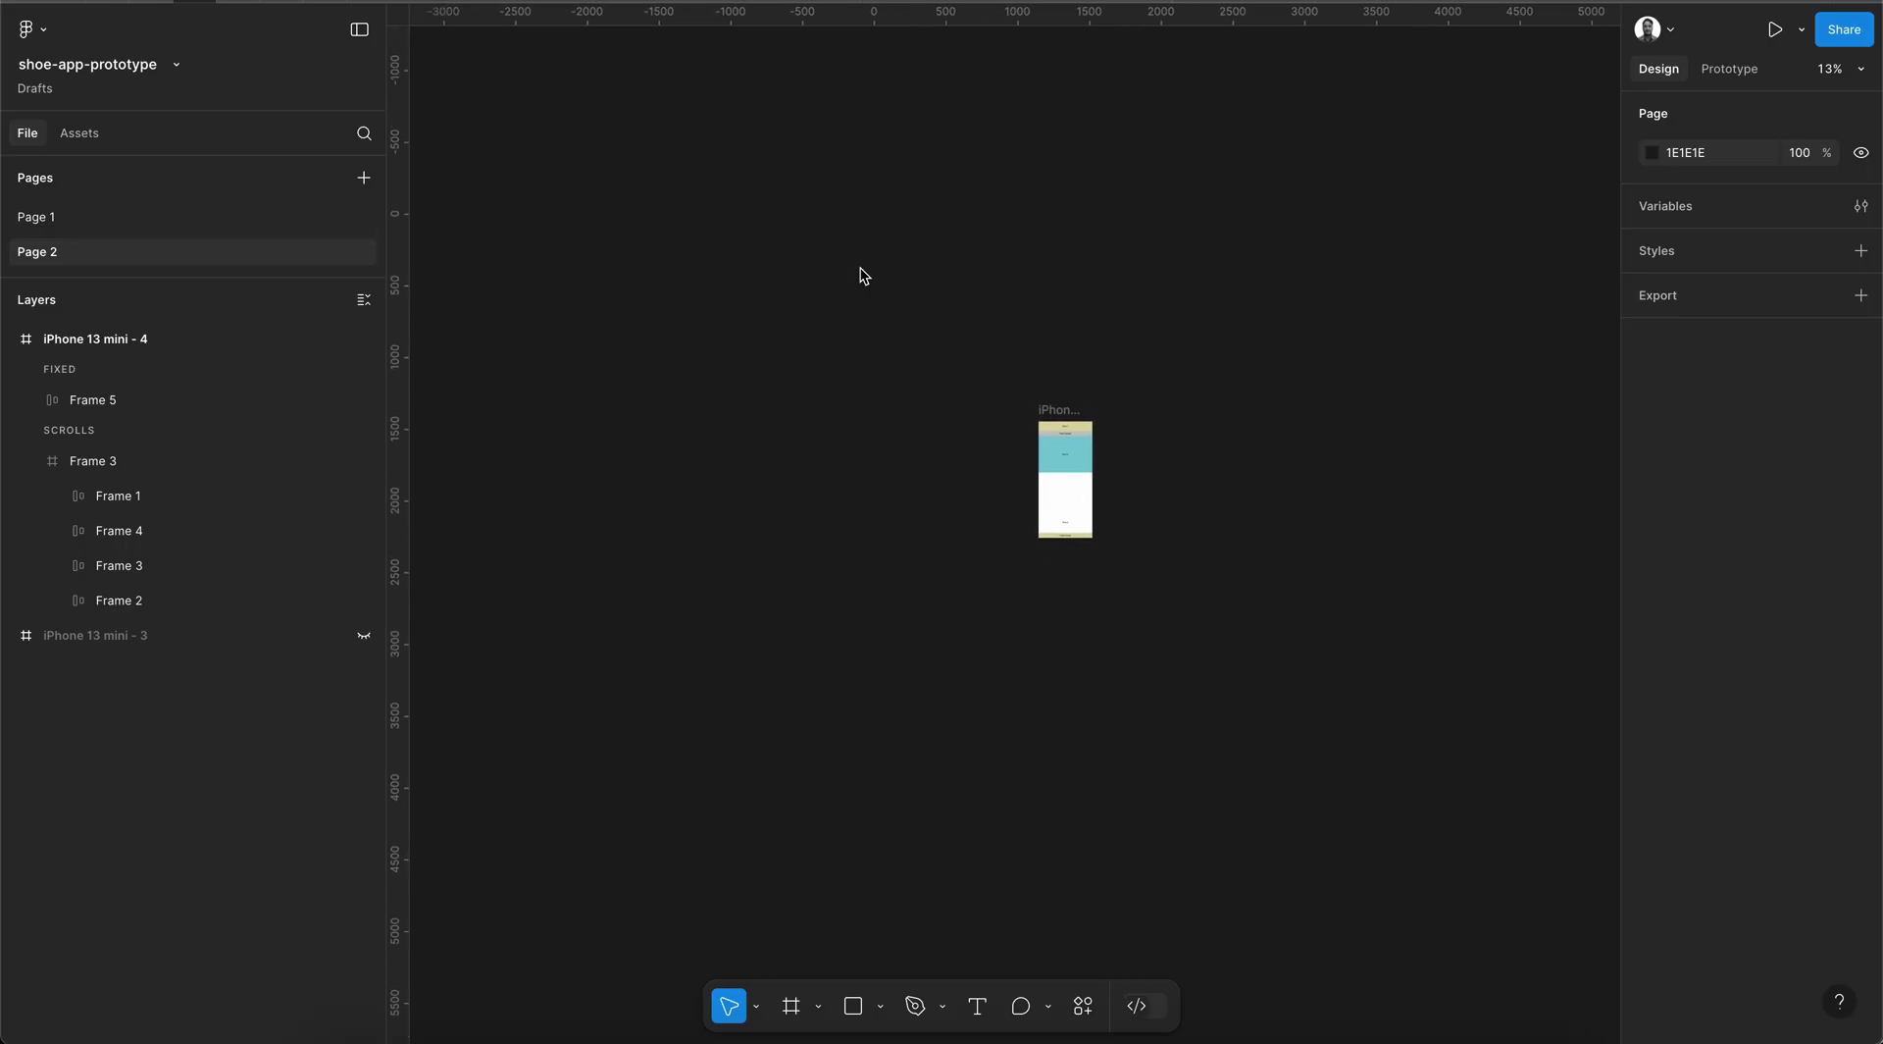
pyautogui.scroll(4, 1164, 475)
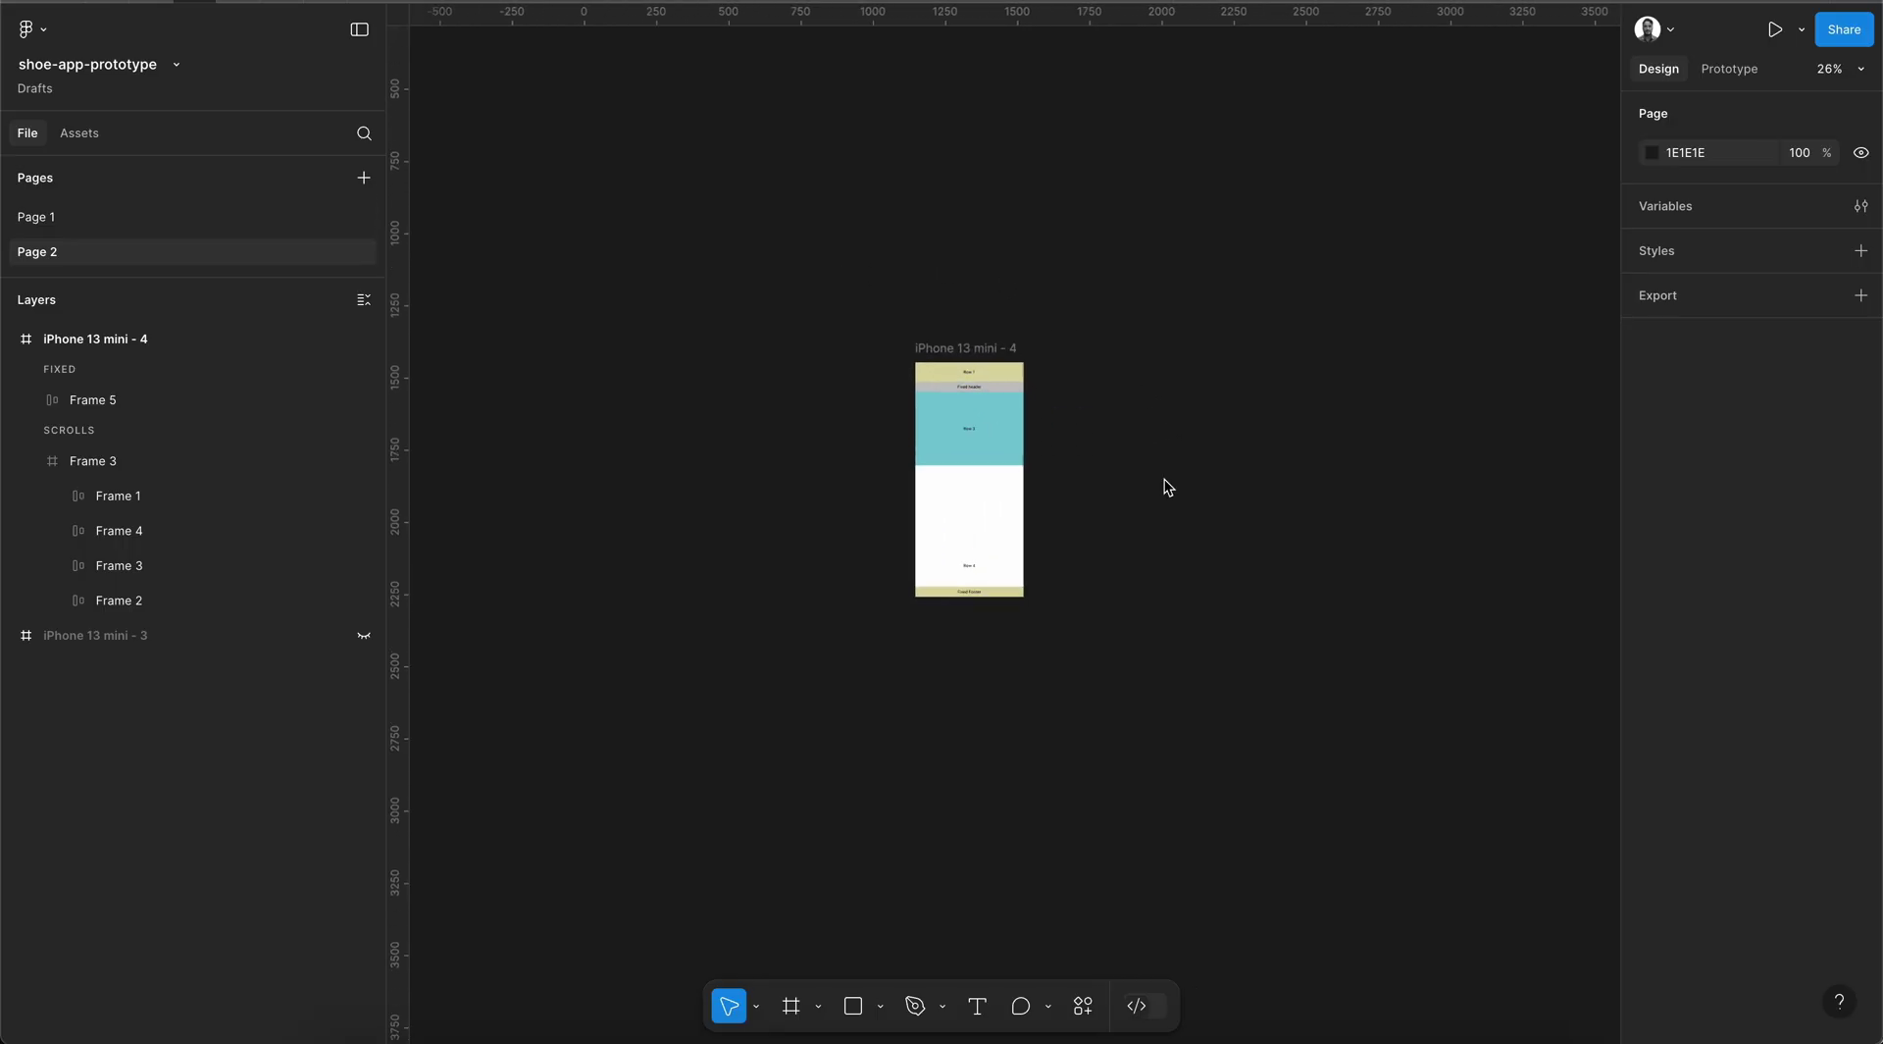
pyautogui.click(366, 637)
pyautogui.scroll(4, 913, 290)
pyautogui.scroll(4, 1026, 265)
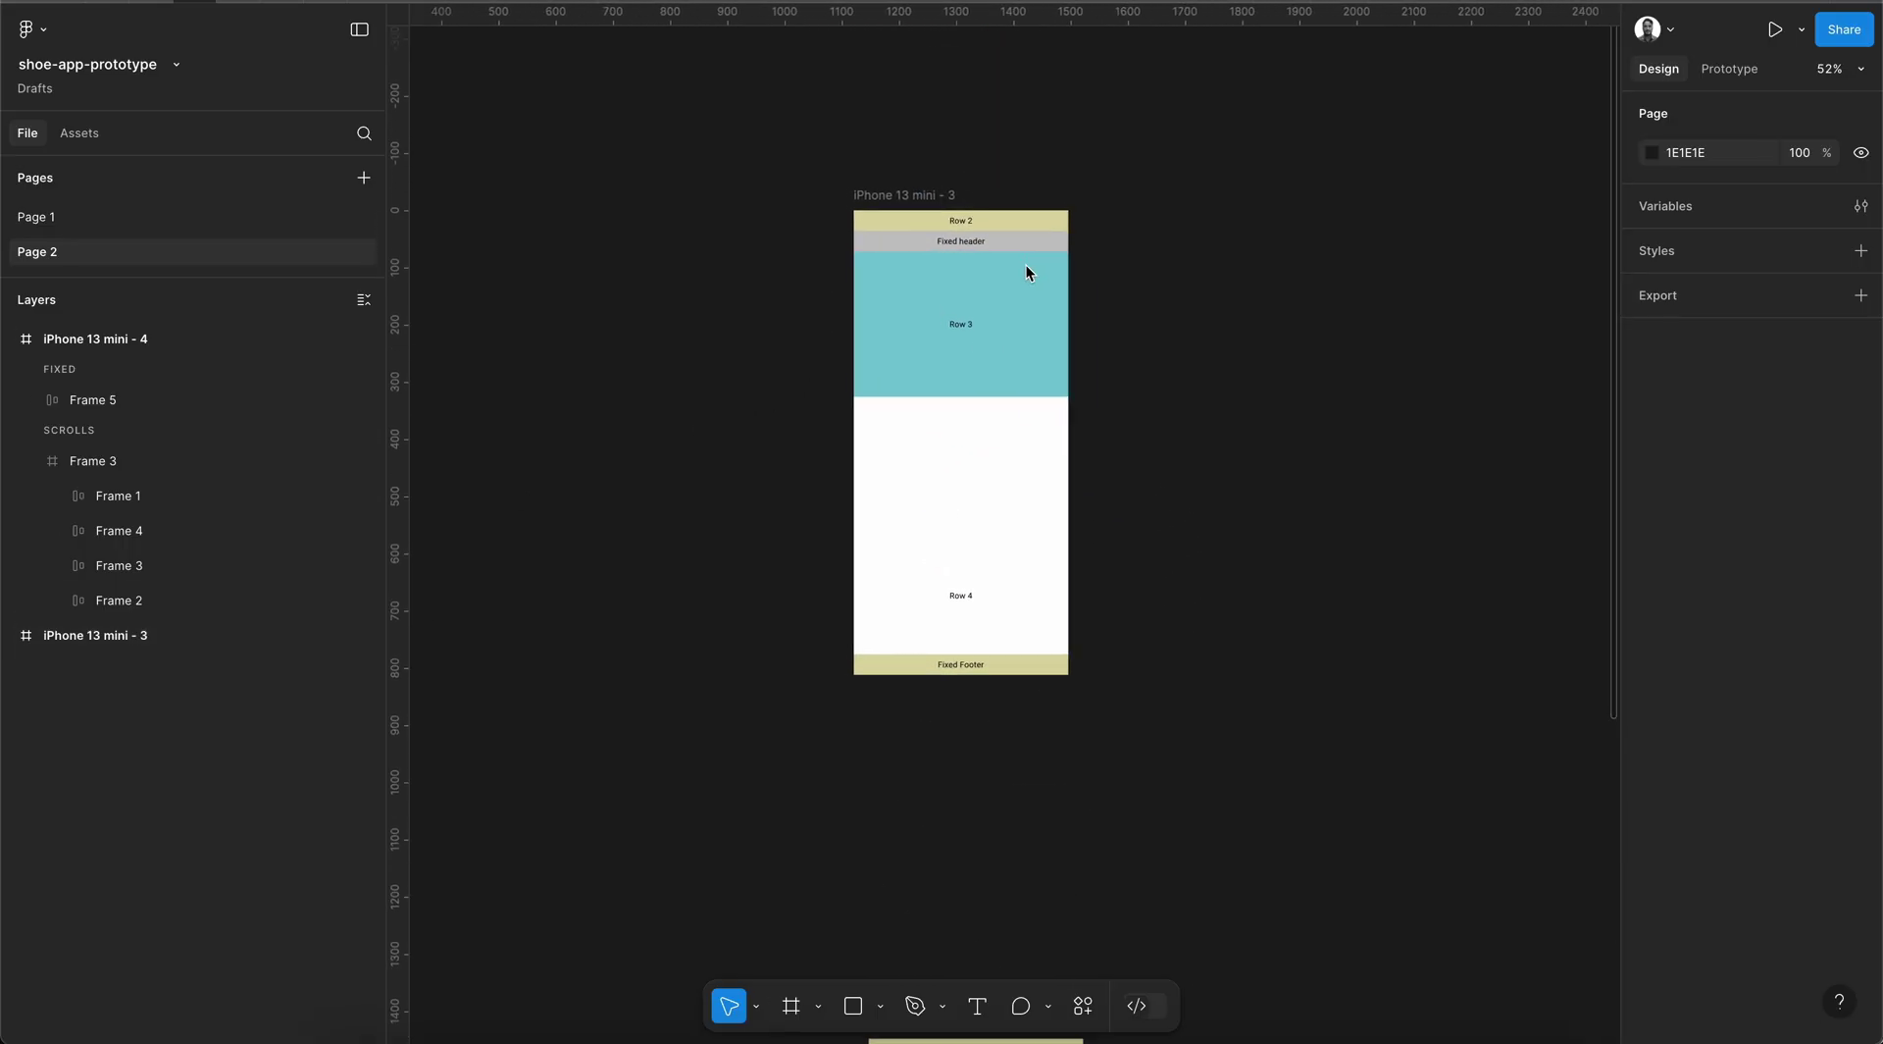
# Inspect the scroll behavior position options of the header, Frame 1 in iPhone 13 mini - 4, keeping Sticky
pyautogui.scroll(4, 1026, 272)
pyautogui.scroll(-15, 1012, 267)
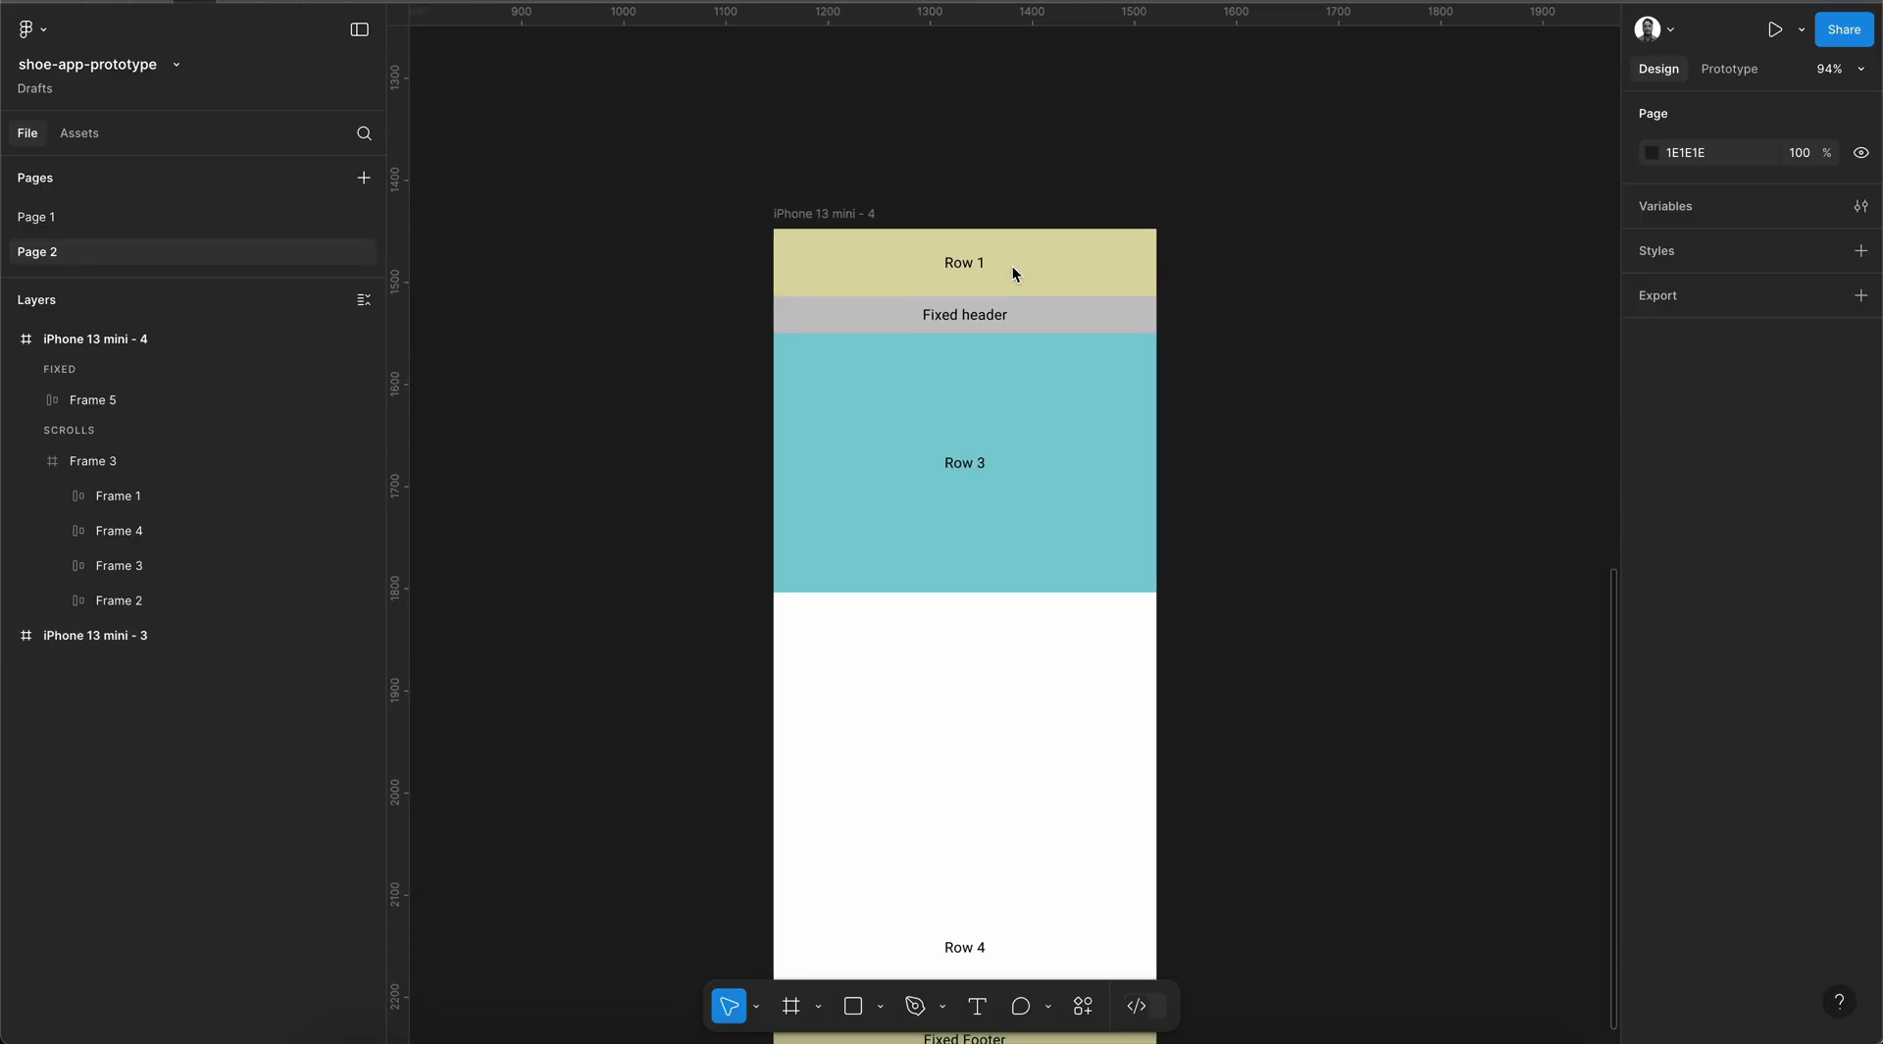
pyautogui.scroll(-1, 1013, 268)
pyautogui.hscroll(-1, 1013, 268)
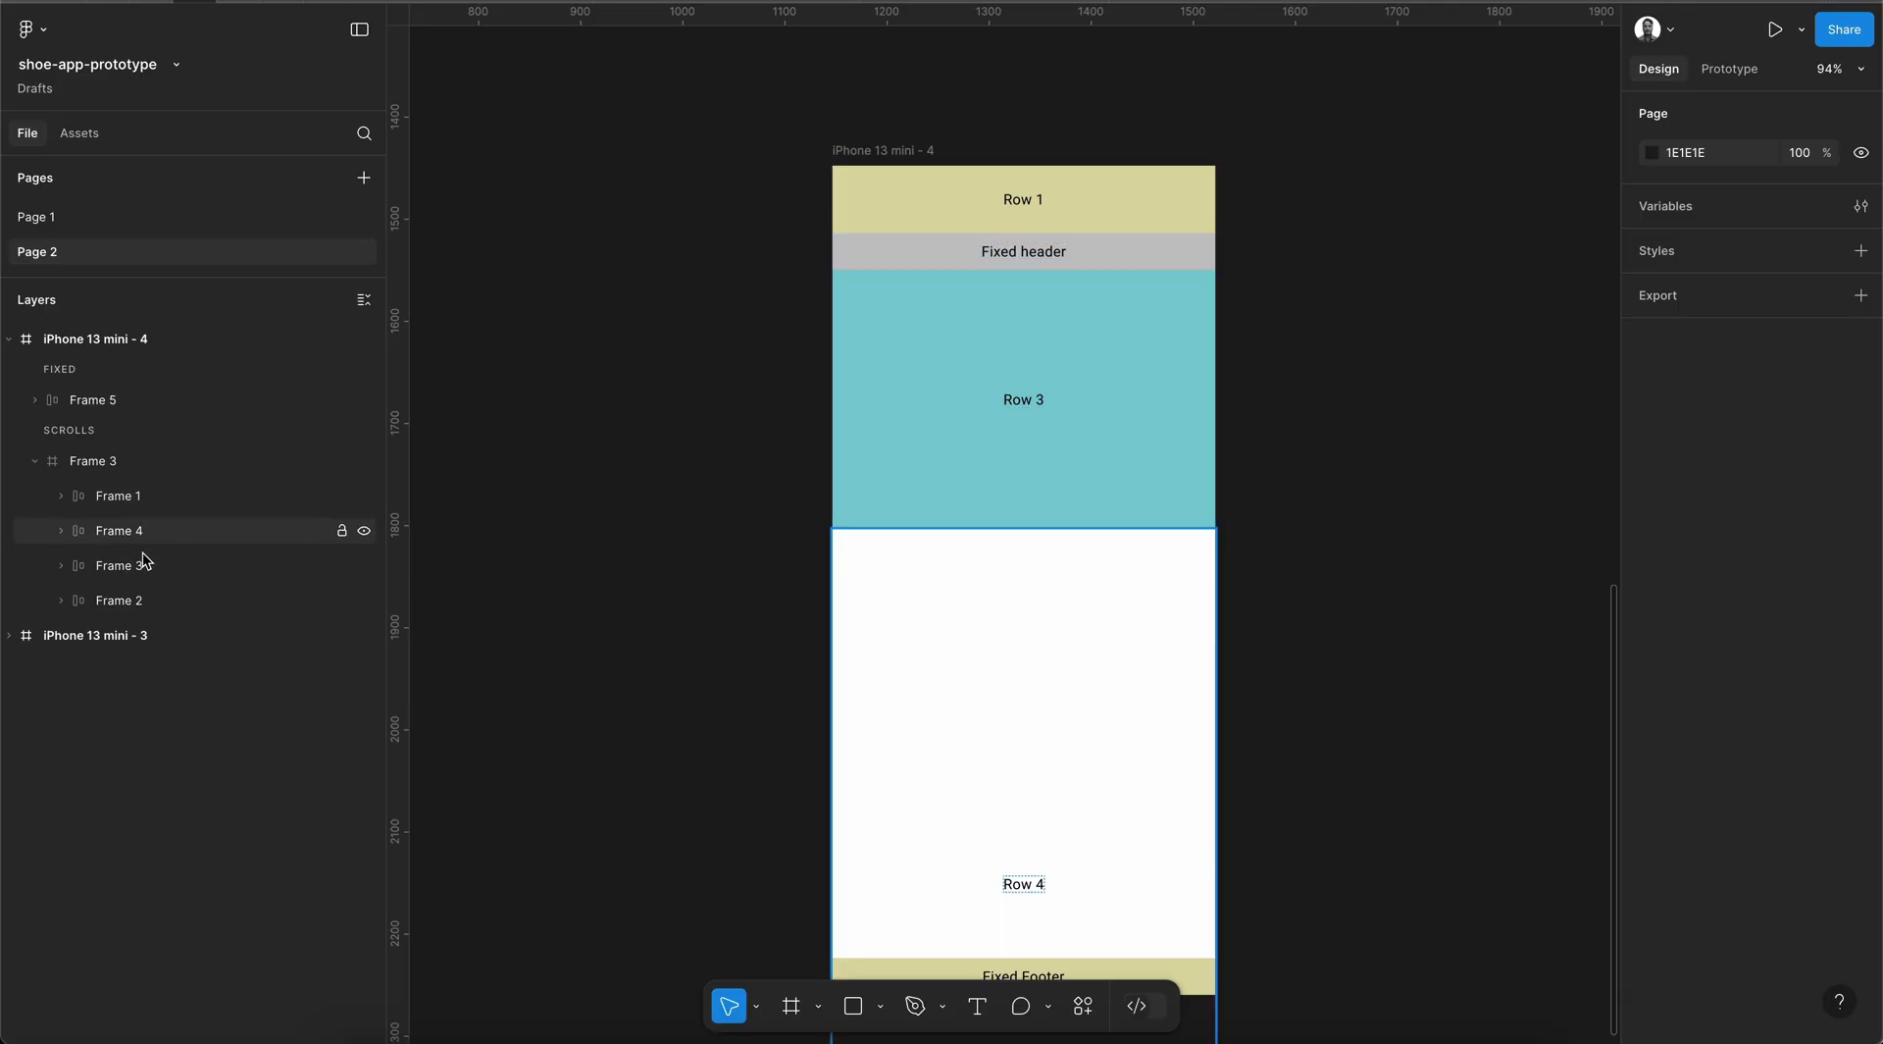
pyautogui.click(1109, 245)
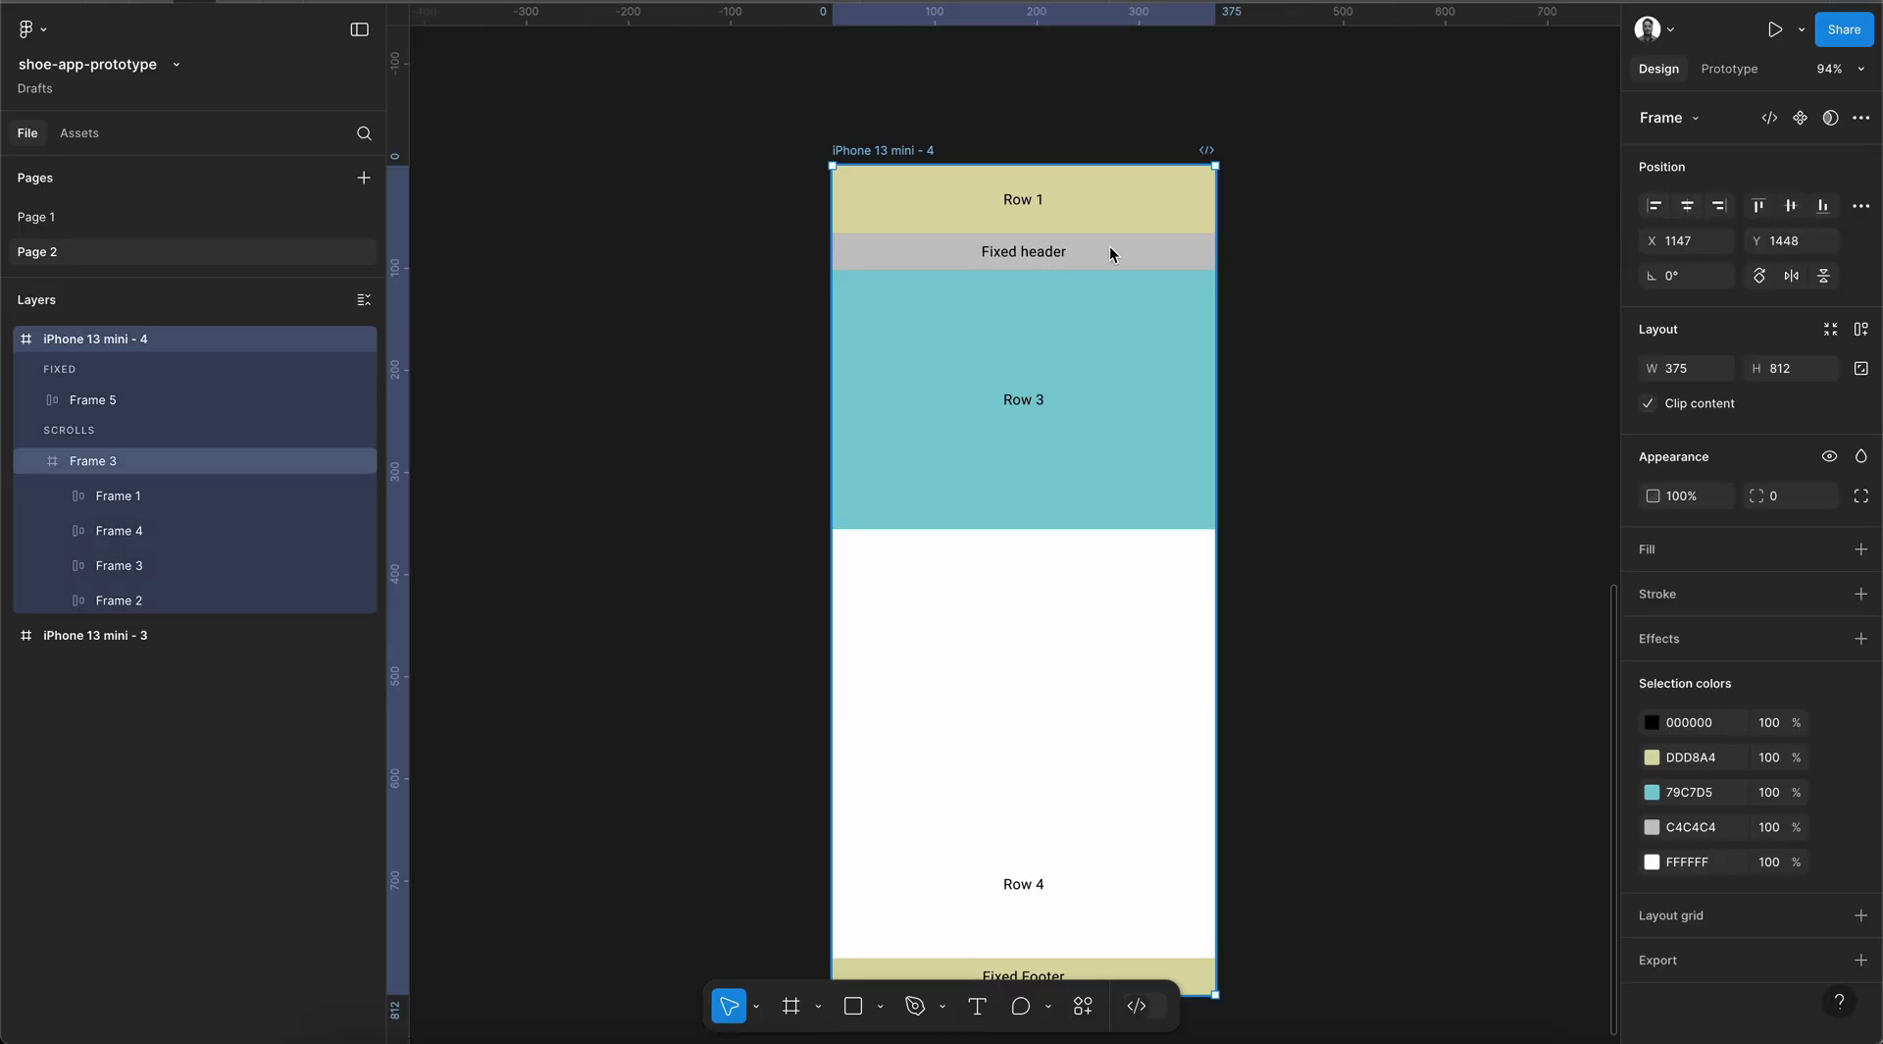
pyautogui.click(177, 495)
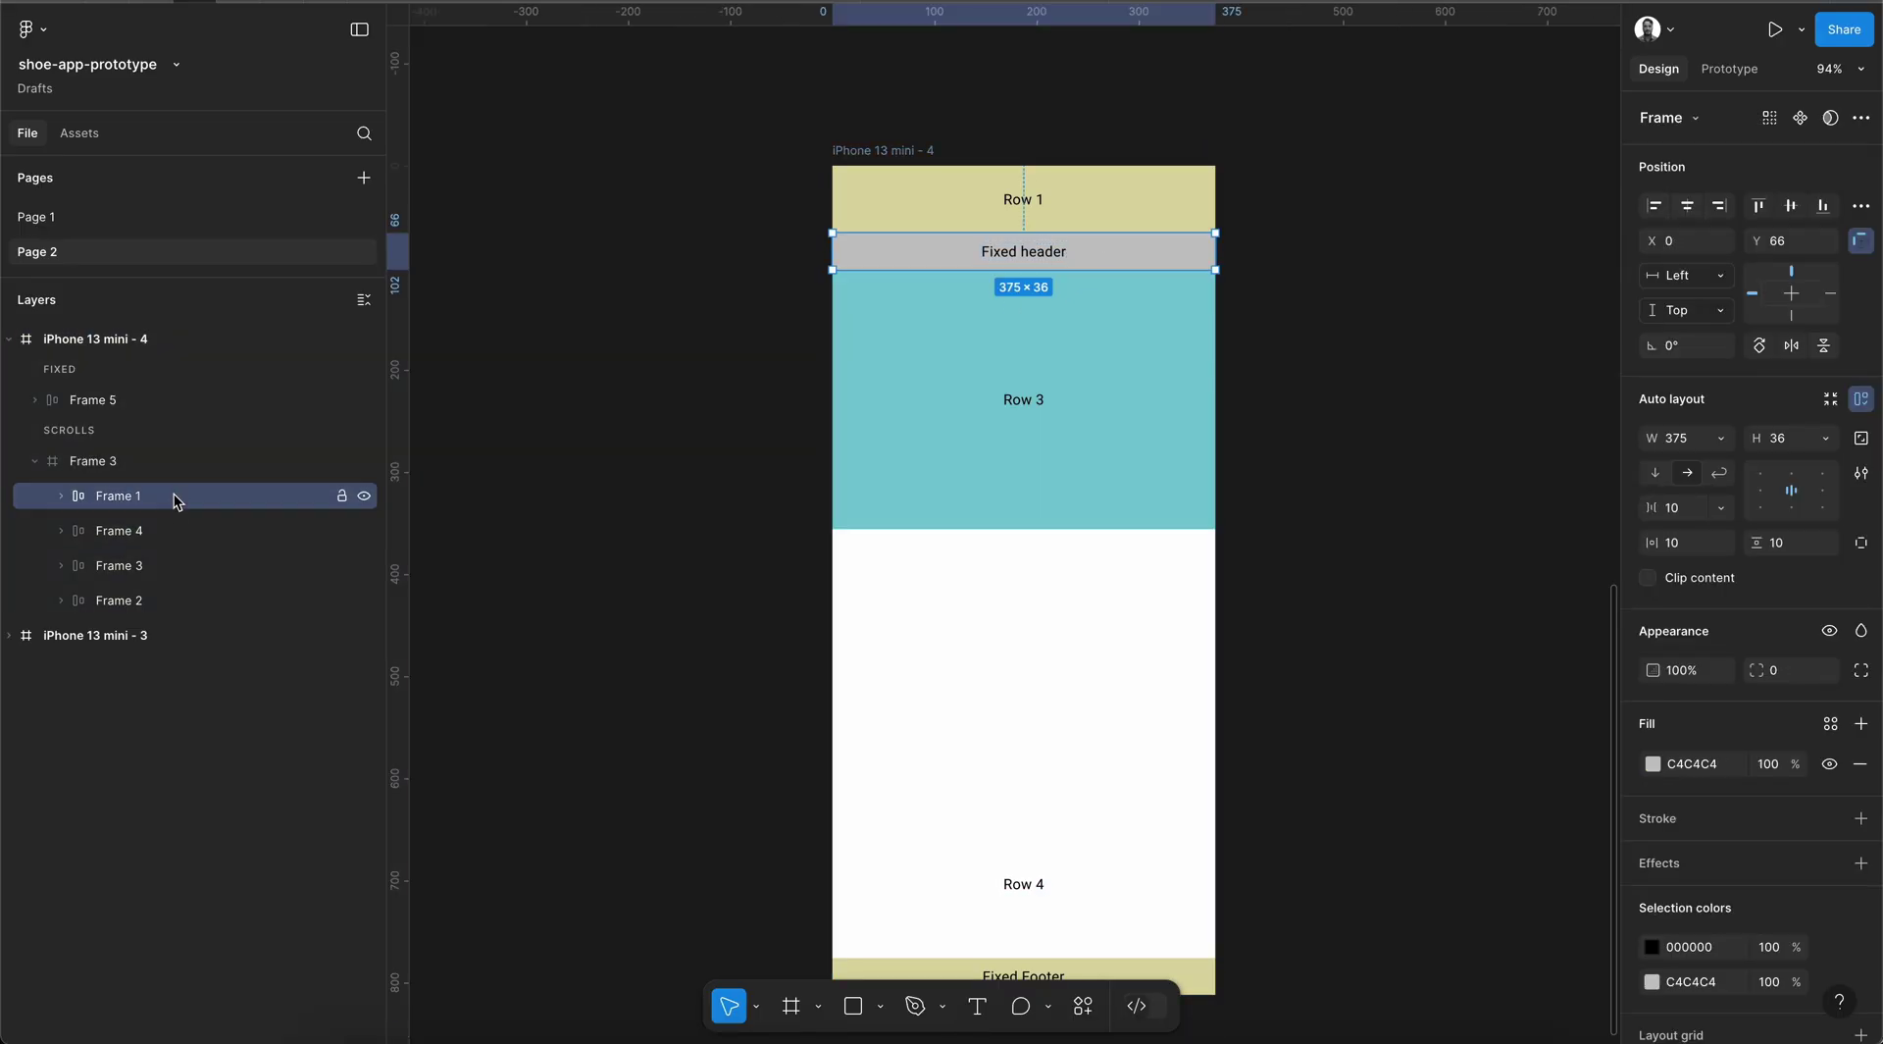
pyautogui.click(1731, 69)
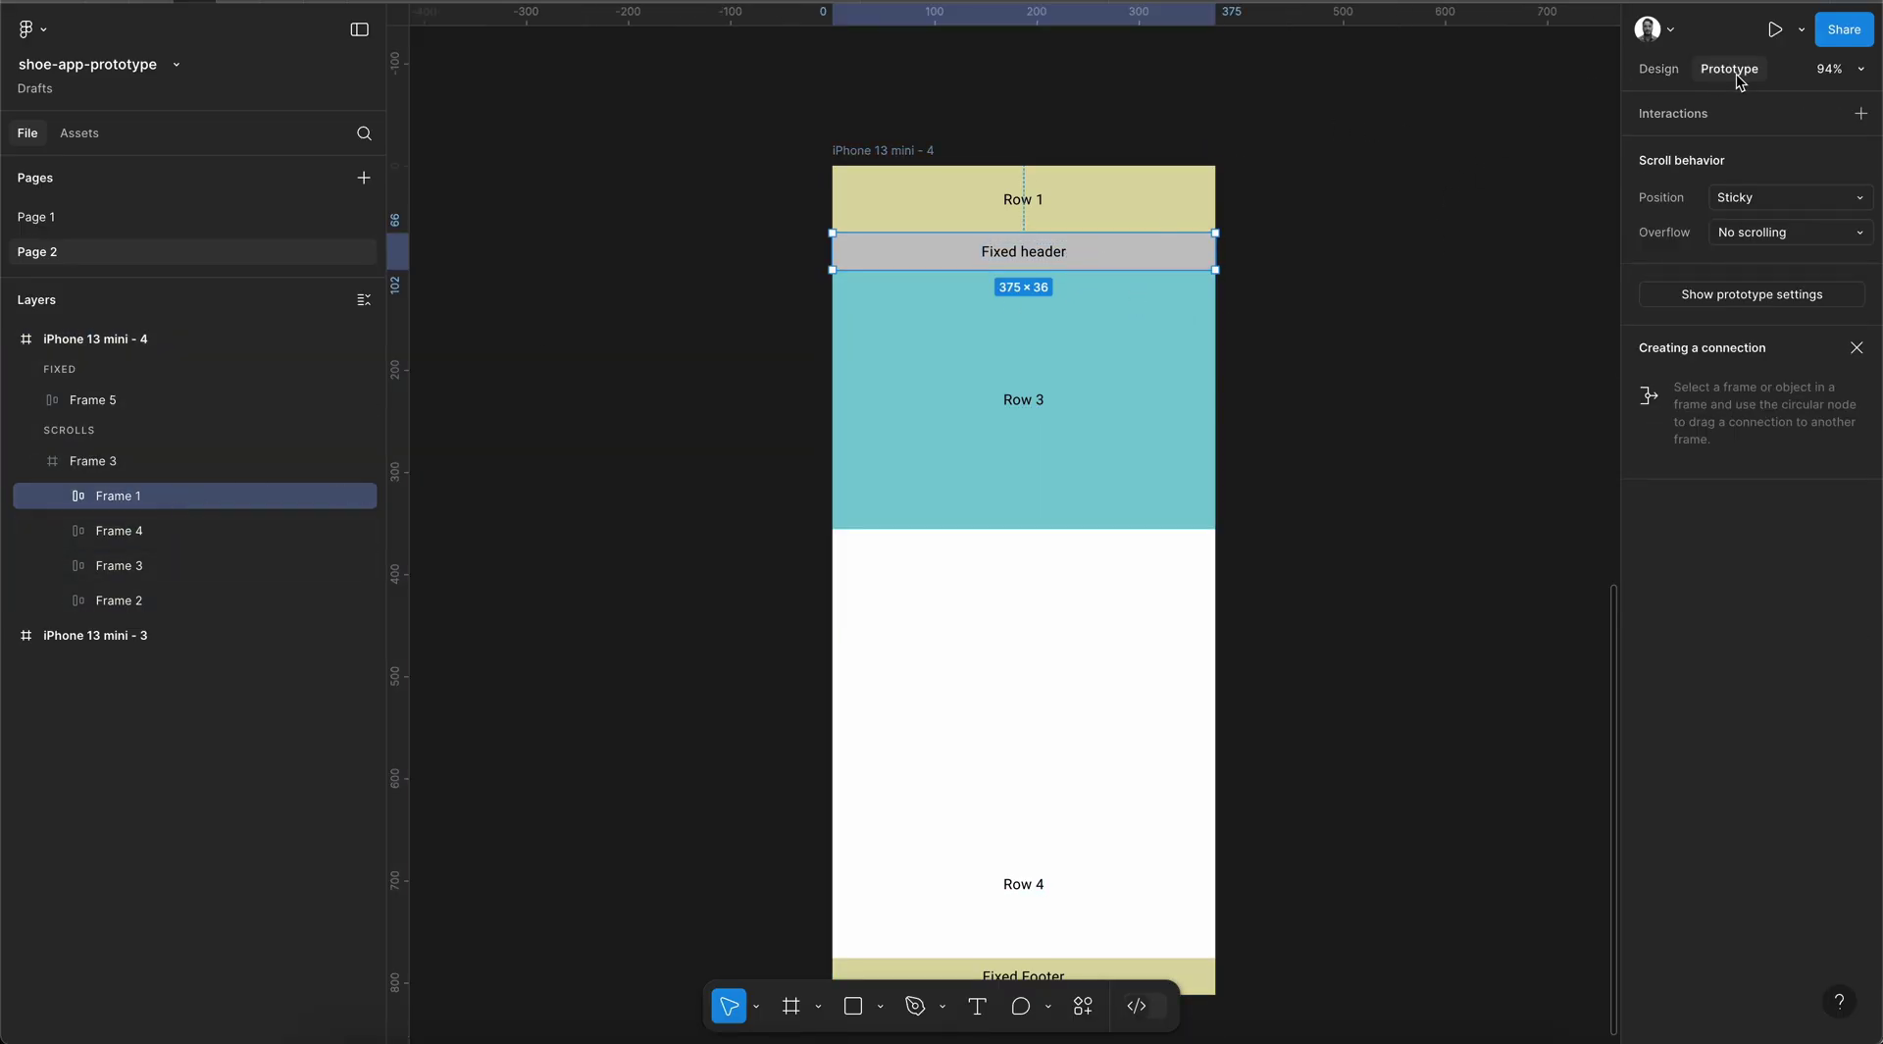
pyautogui.click(1774, 200)
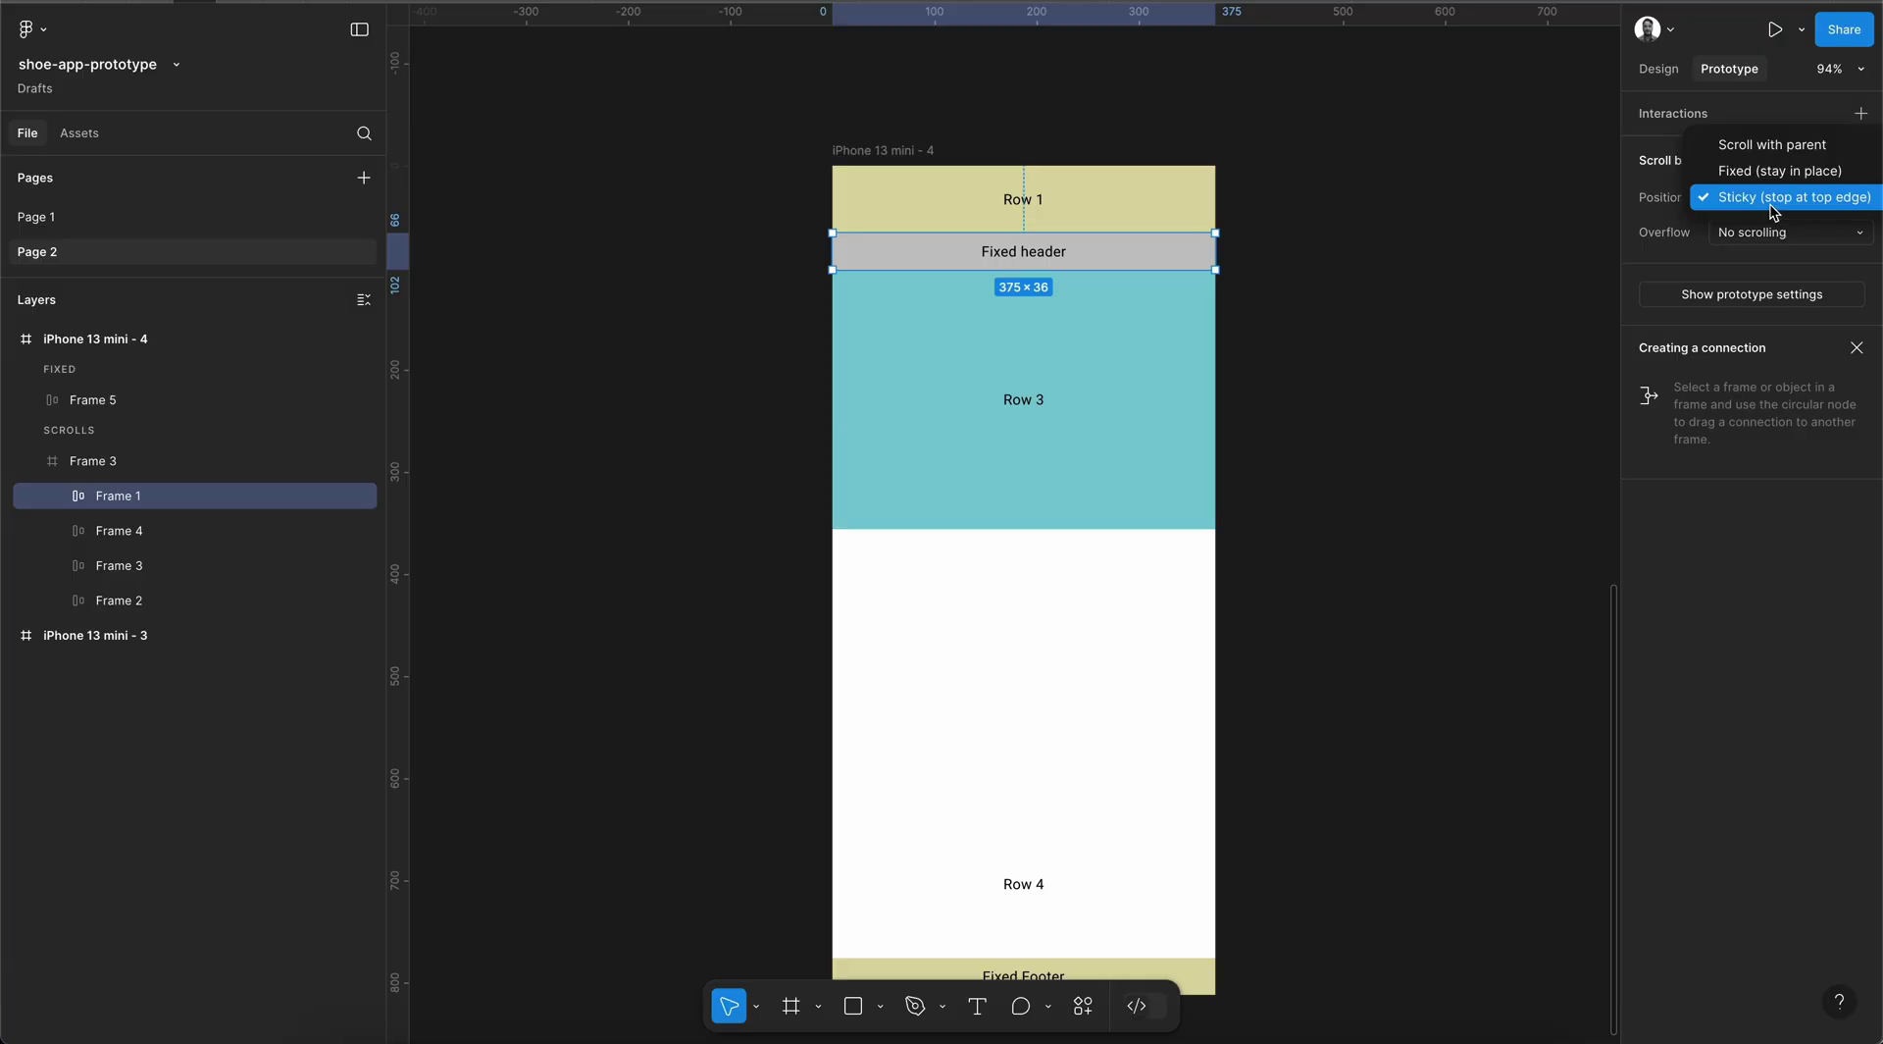
pyautogui.click(1645, 75)
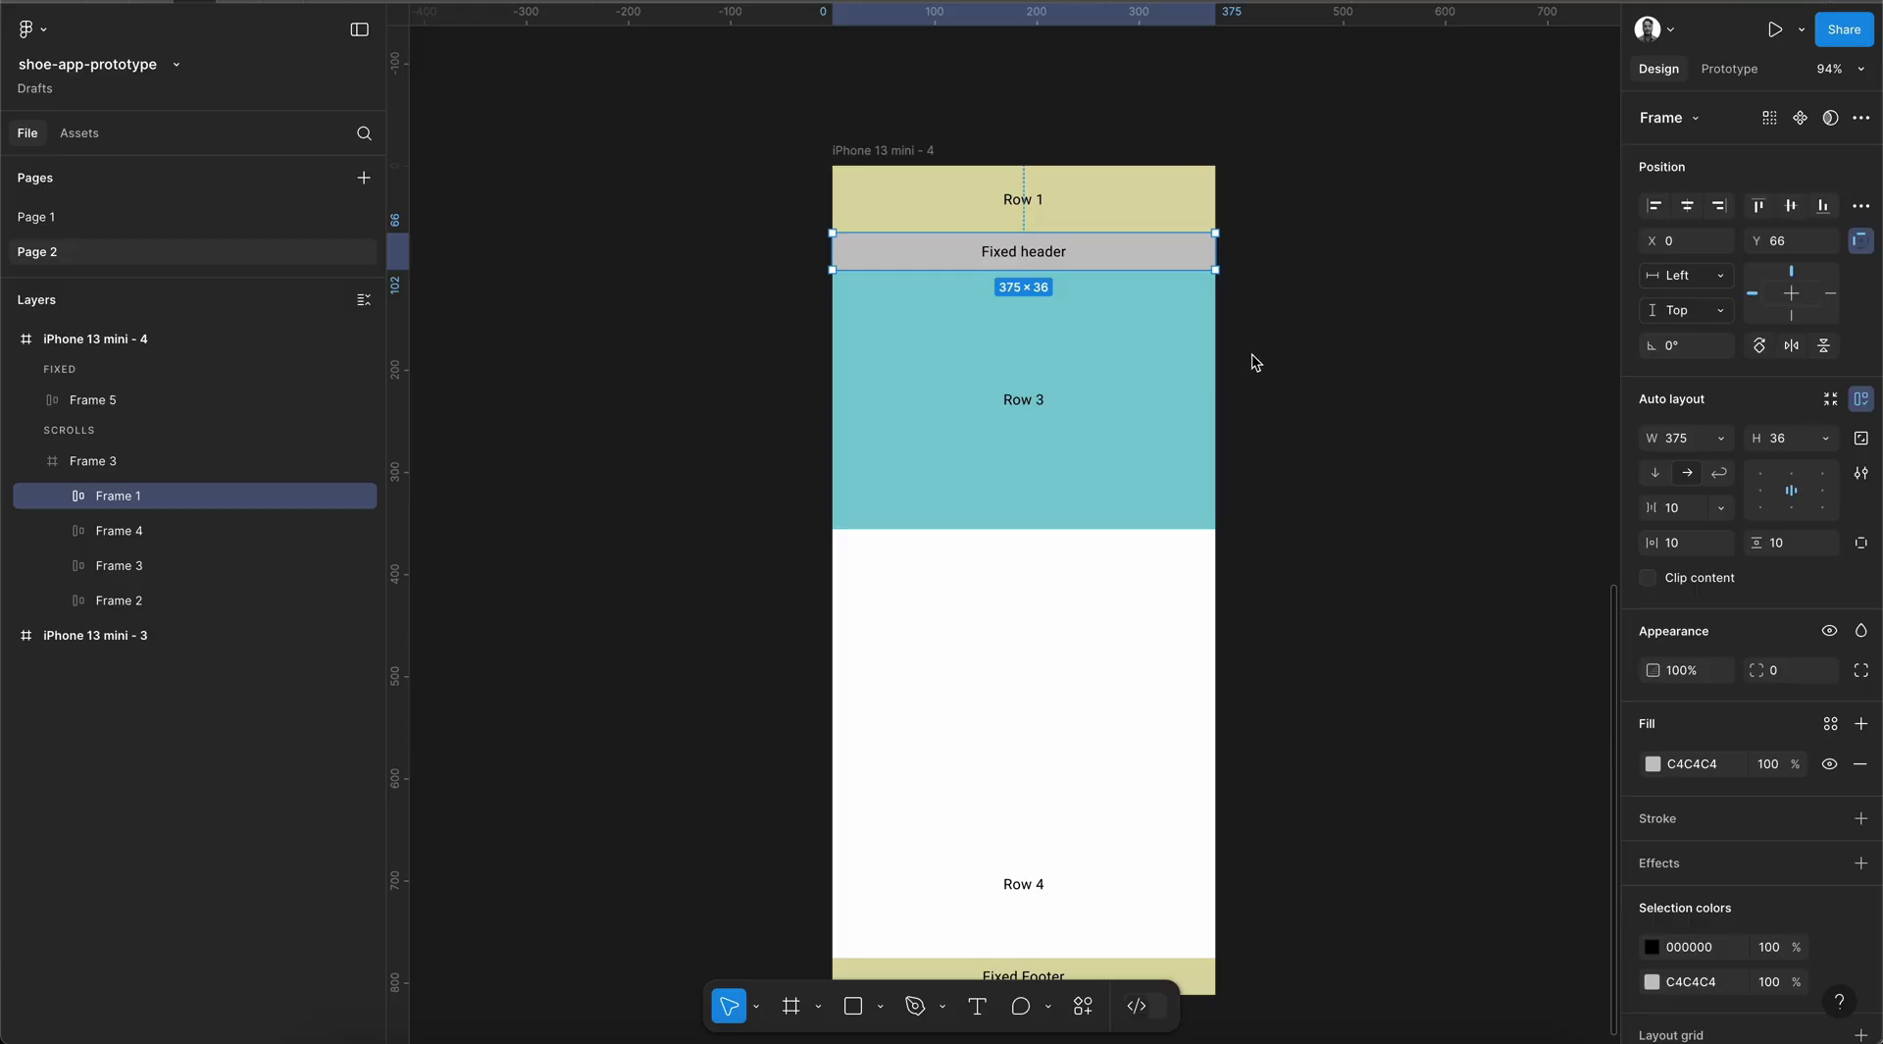
# Move the header, Frame 1 of iPhone 13 mini - 3, from Frame 3 into the fixed layers and align it to the top and horizontal center
pyautogui.press('n')
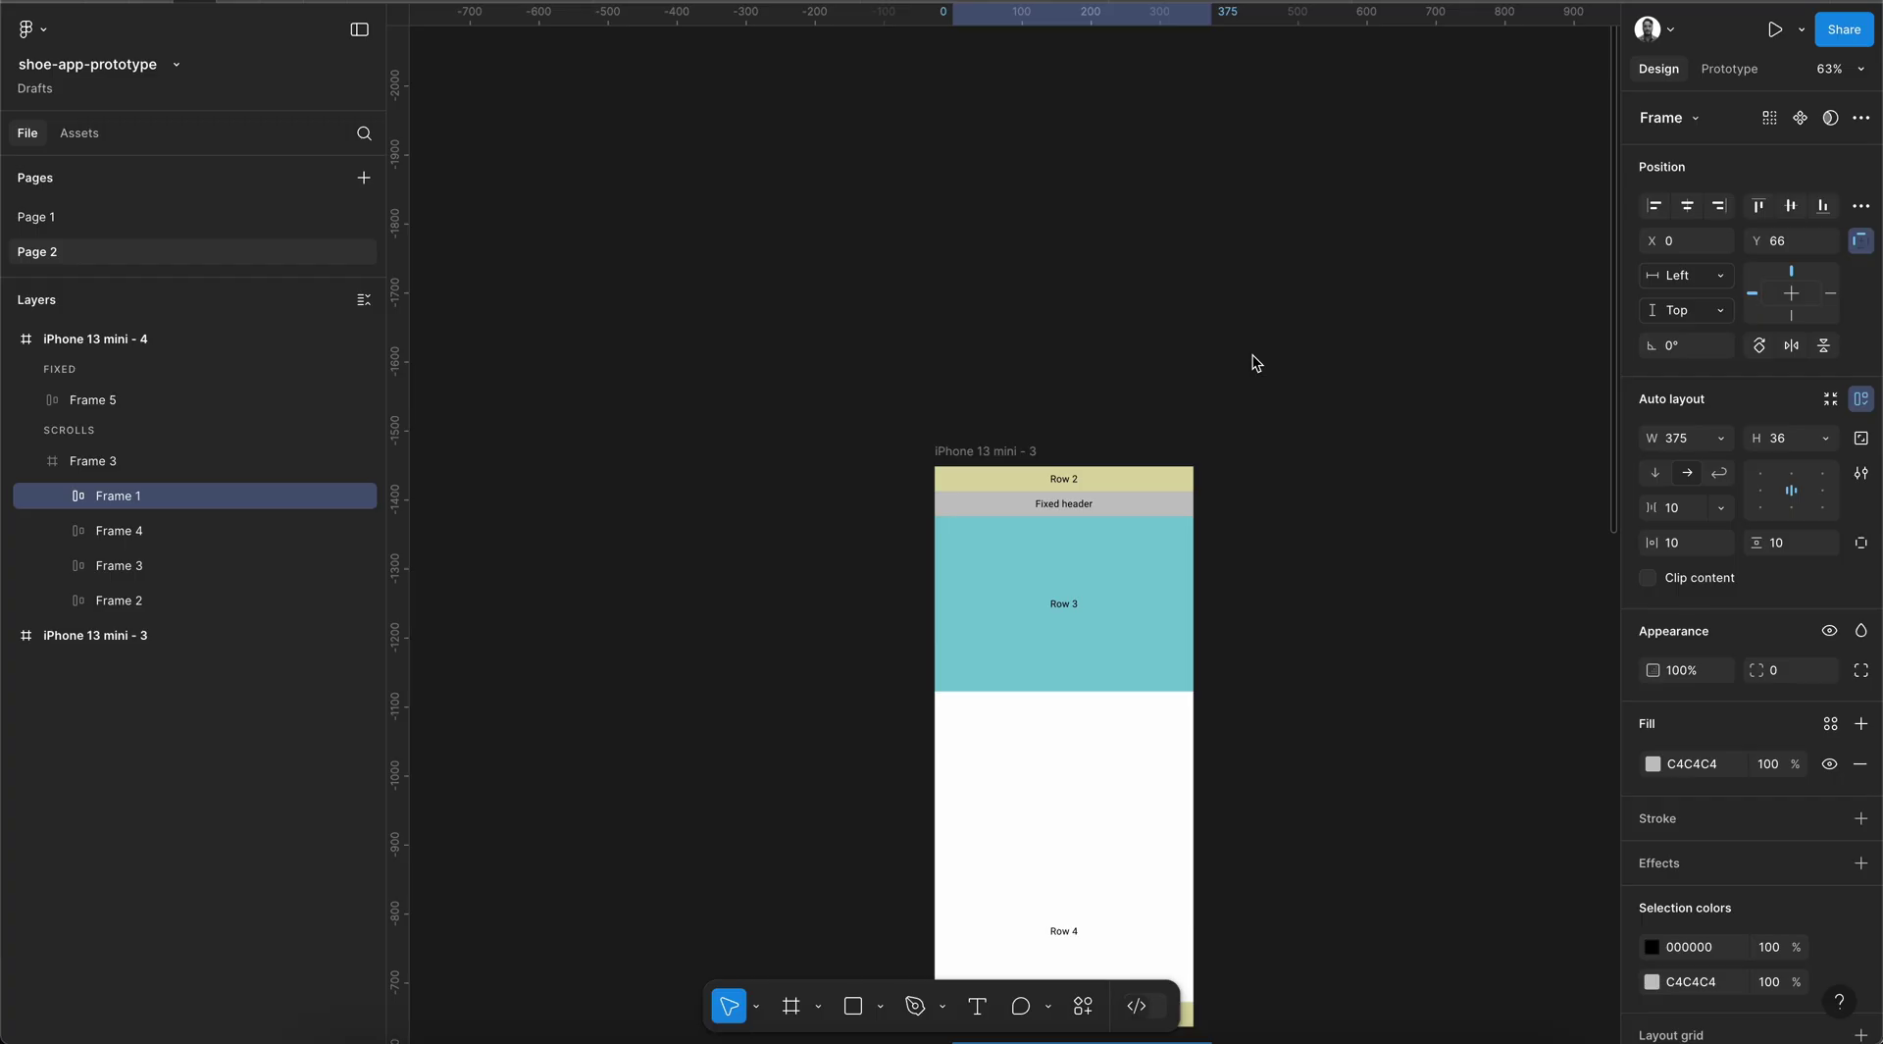
pyautogui.scroll(5, 1058, 528)
pyautogui.click(962, 490)
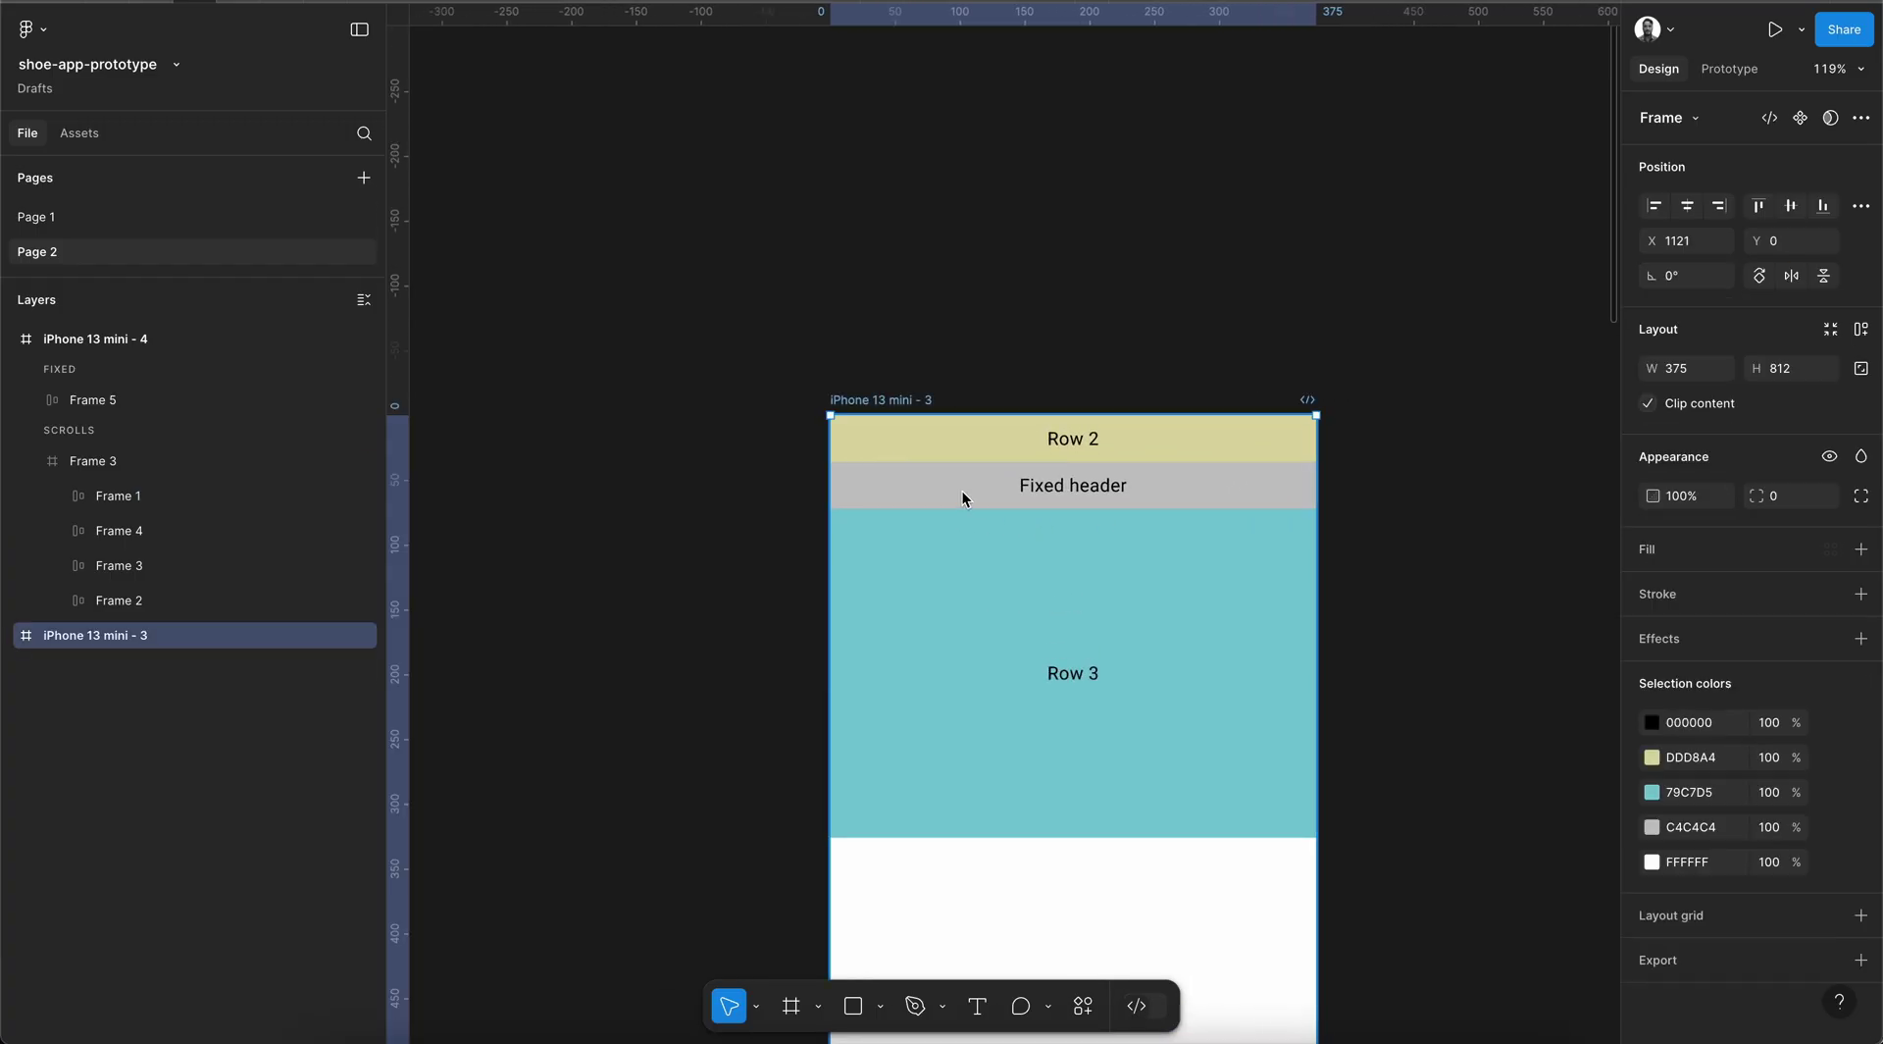
pyautogui.click(10, 634)
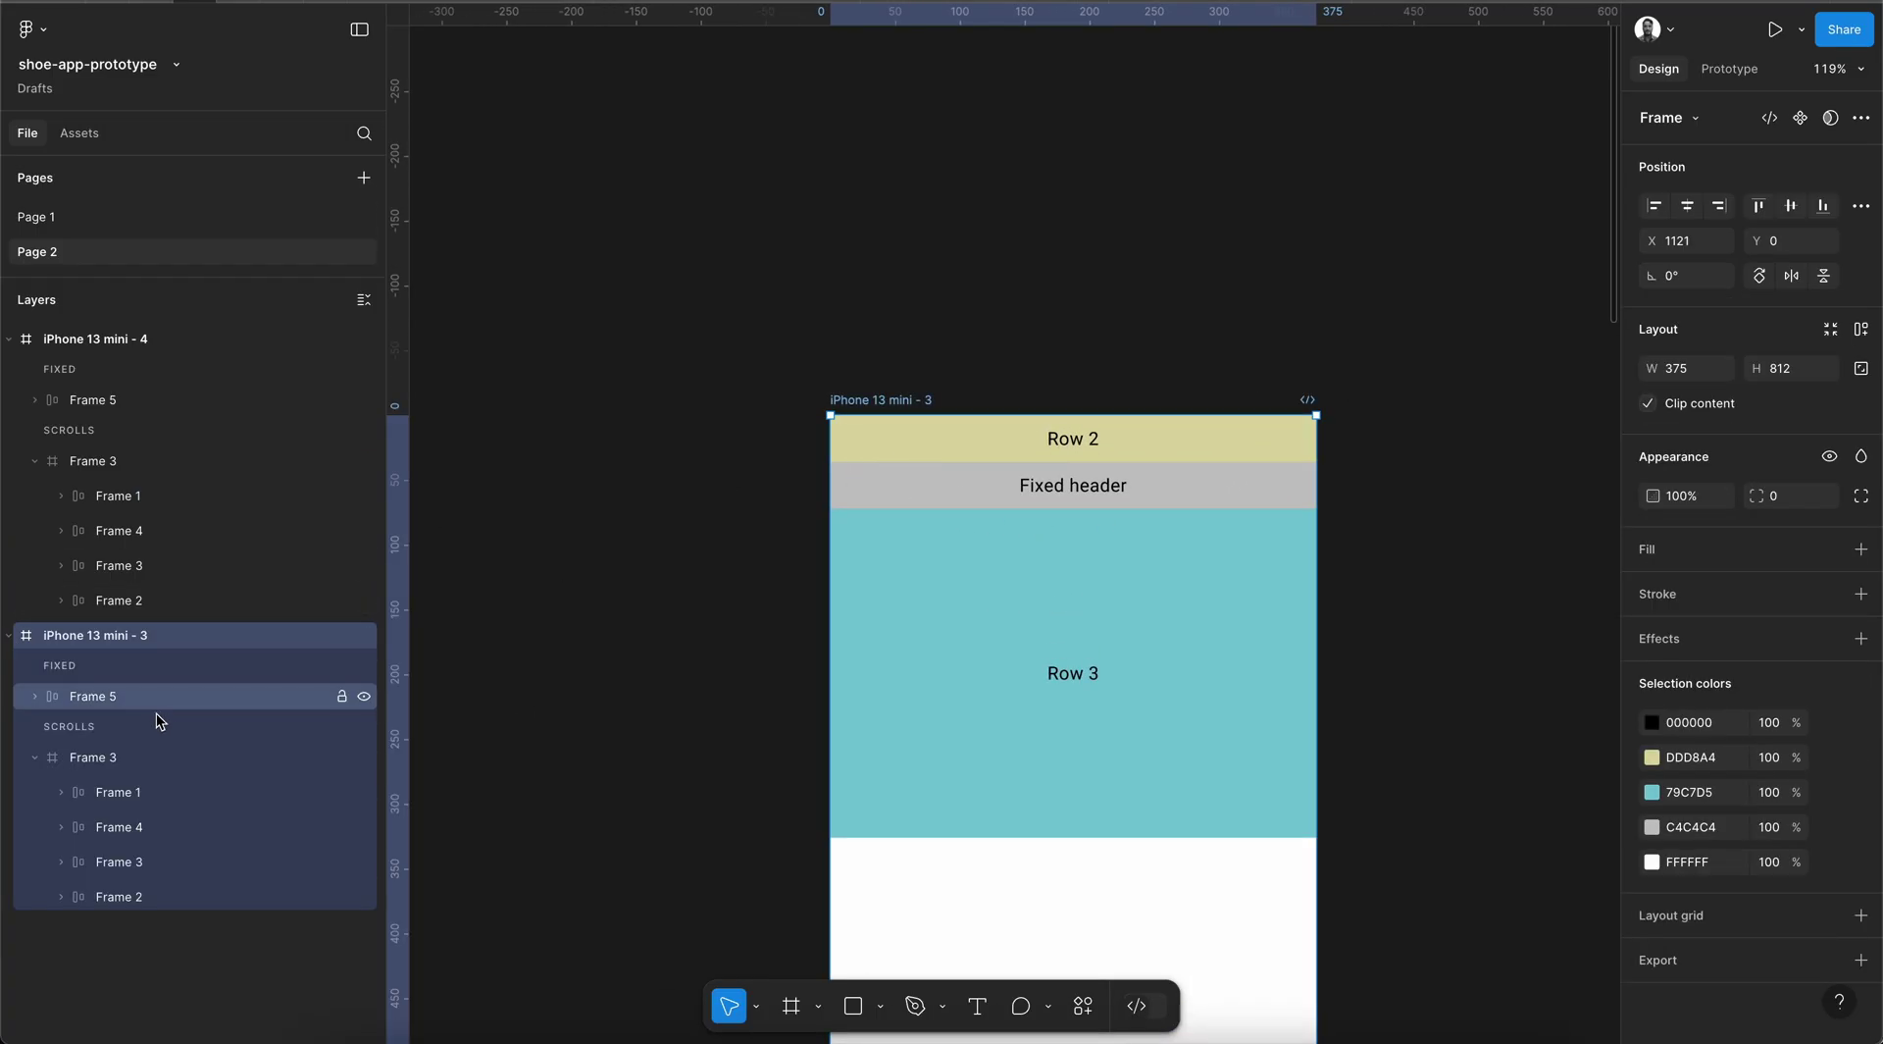
pyautogui.click(129, 794)
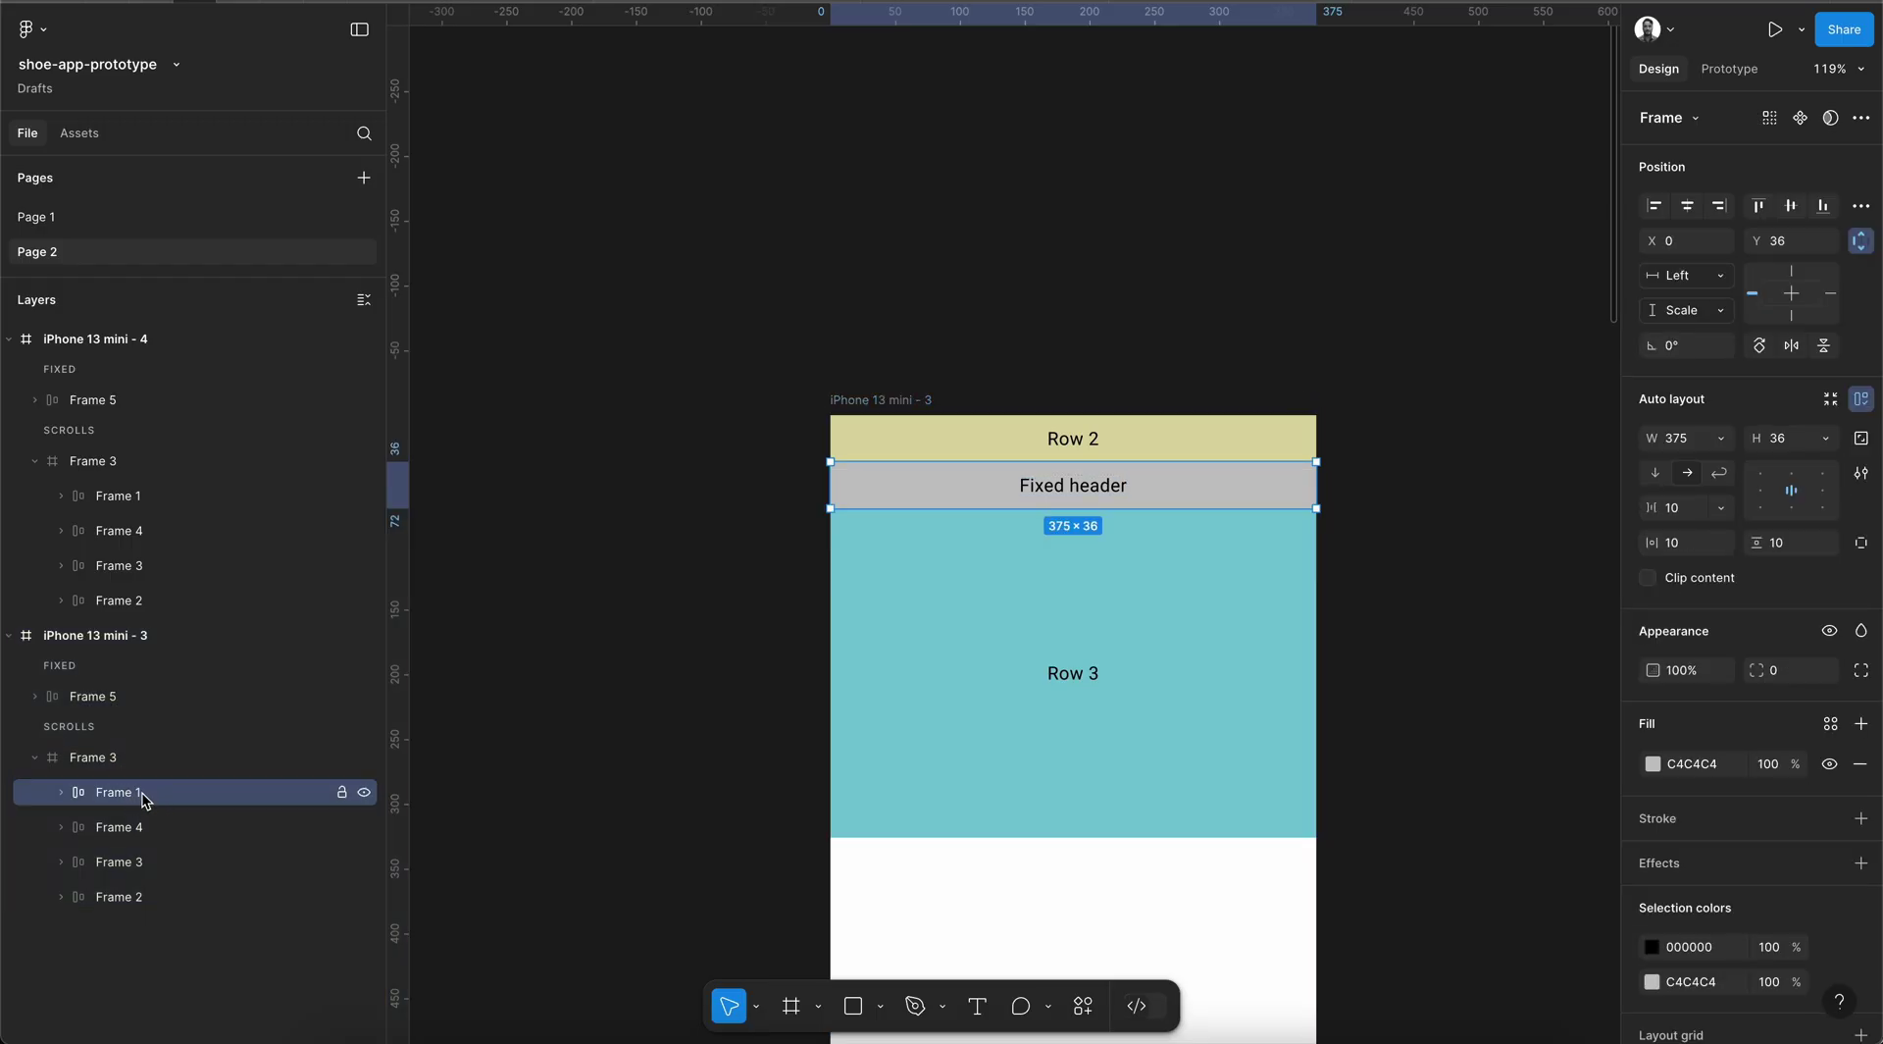
pyautogui.moveTo(142, 792); pyautogui.dragTo(121, 687)
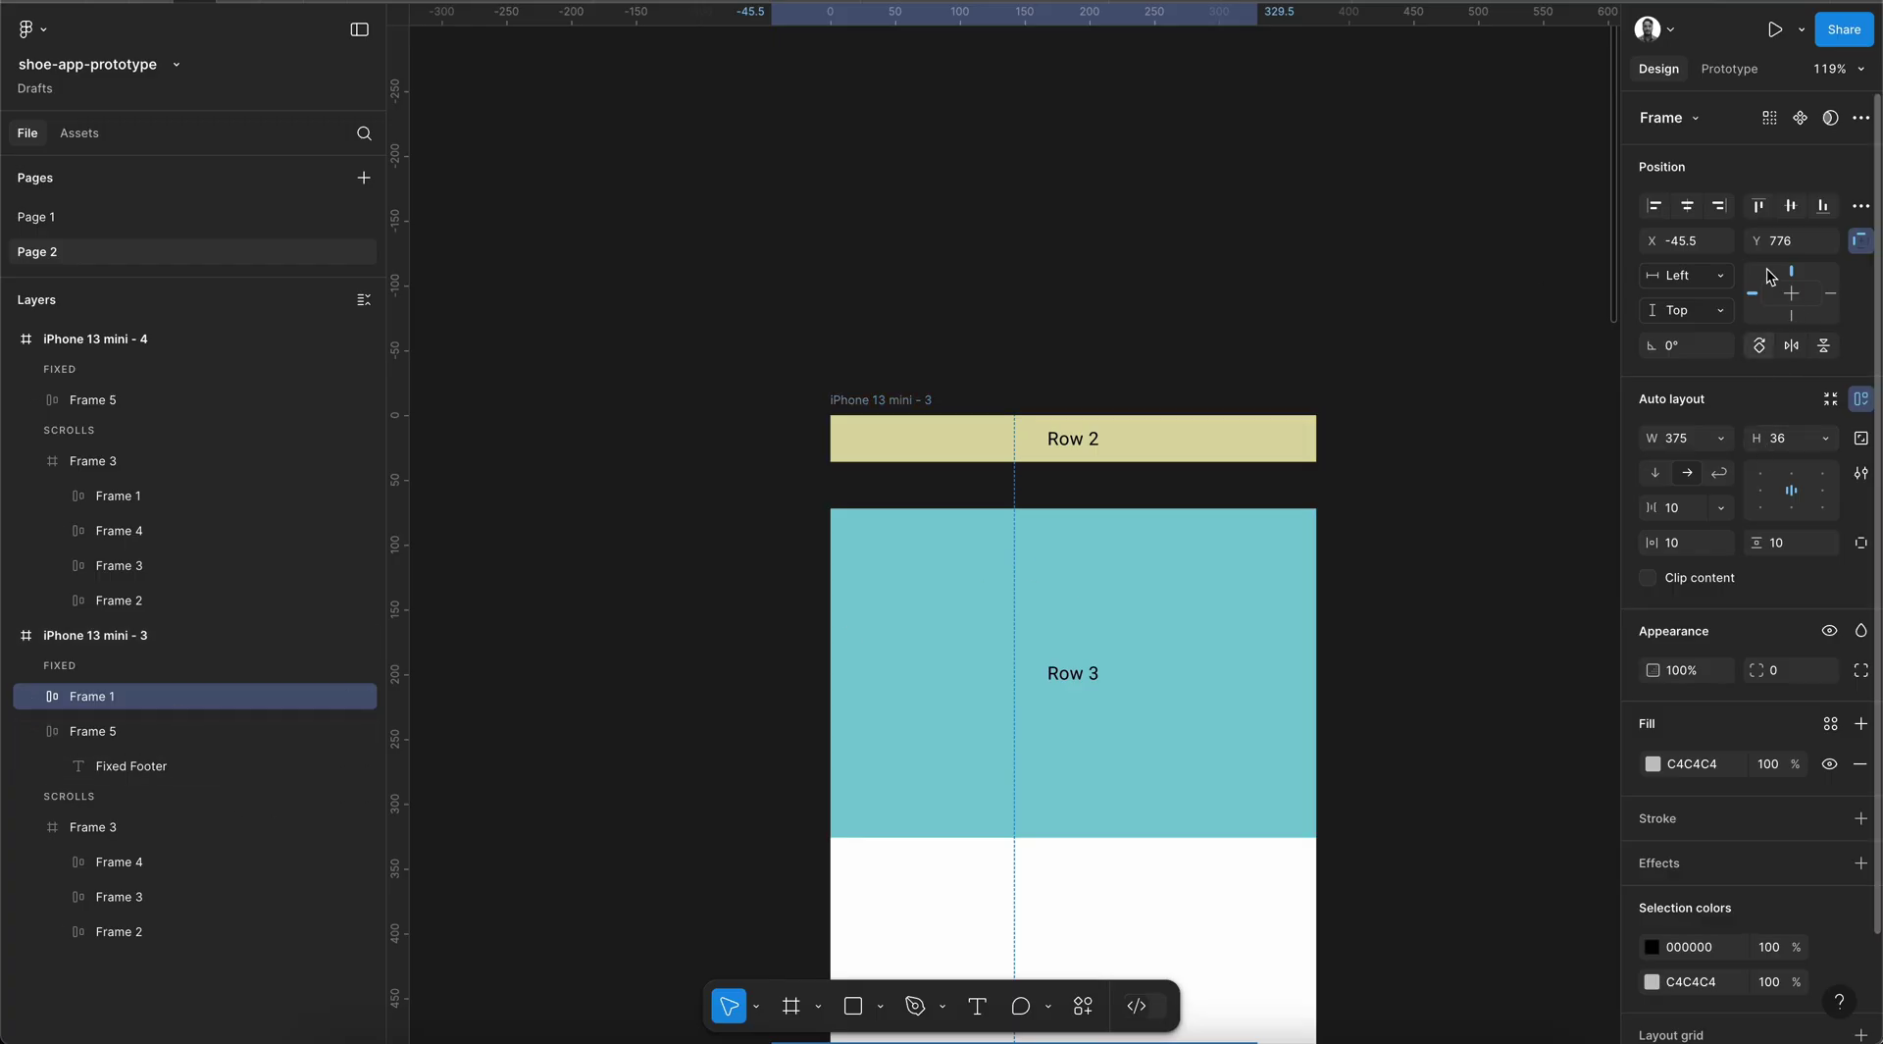
pyautogui.click(1758, 206)
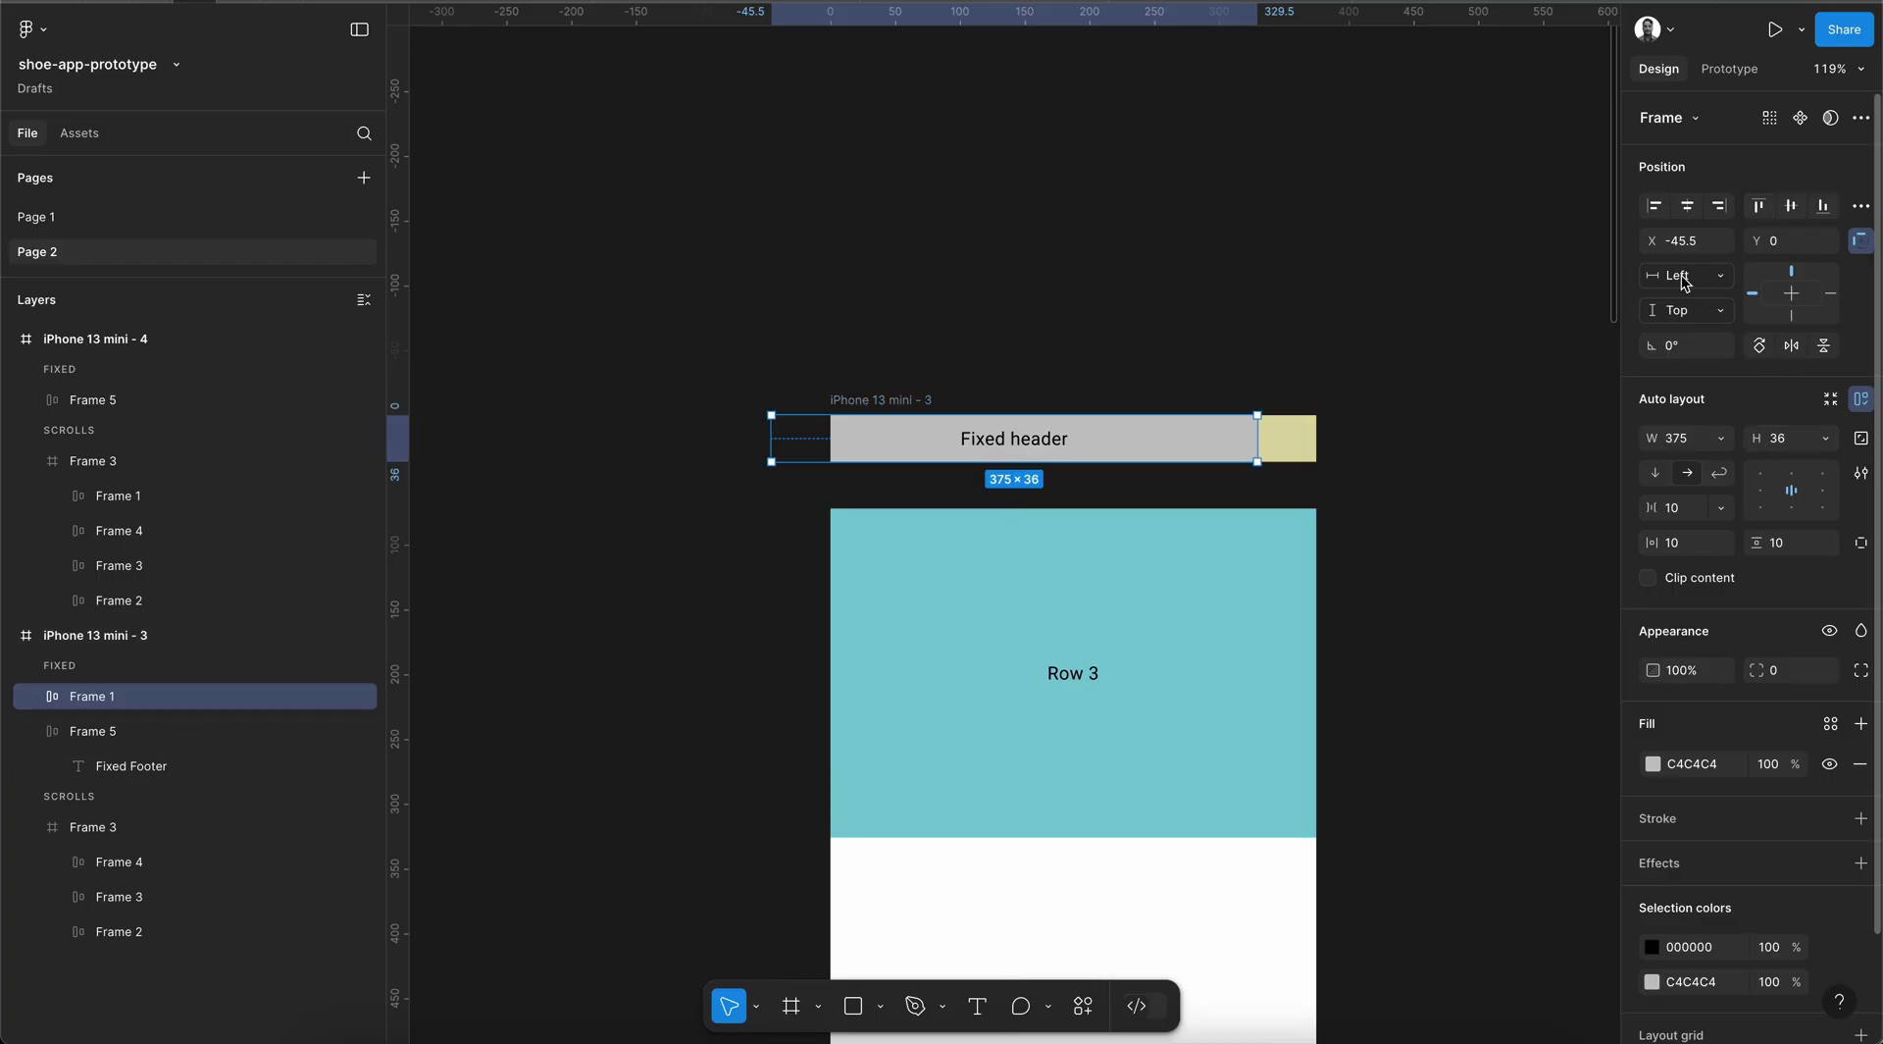
pyautogui.click(1684, 210)
# Move the Row 2 frame in iPhone 13 mini - 3 down so it sits directly beneath the fixed header
pyautogui.click(131, 869)
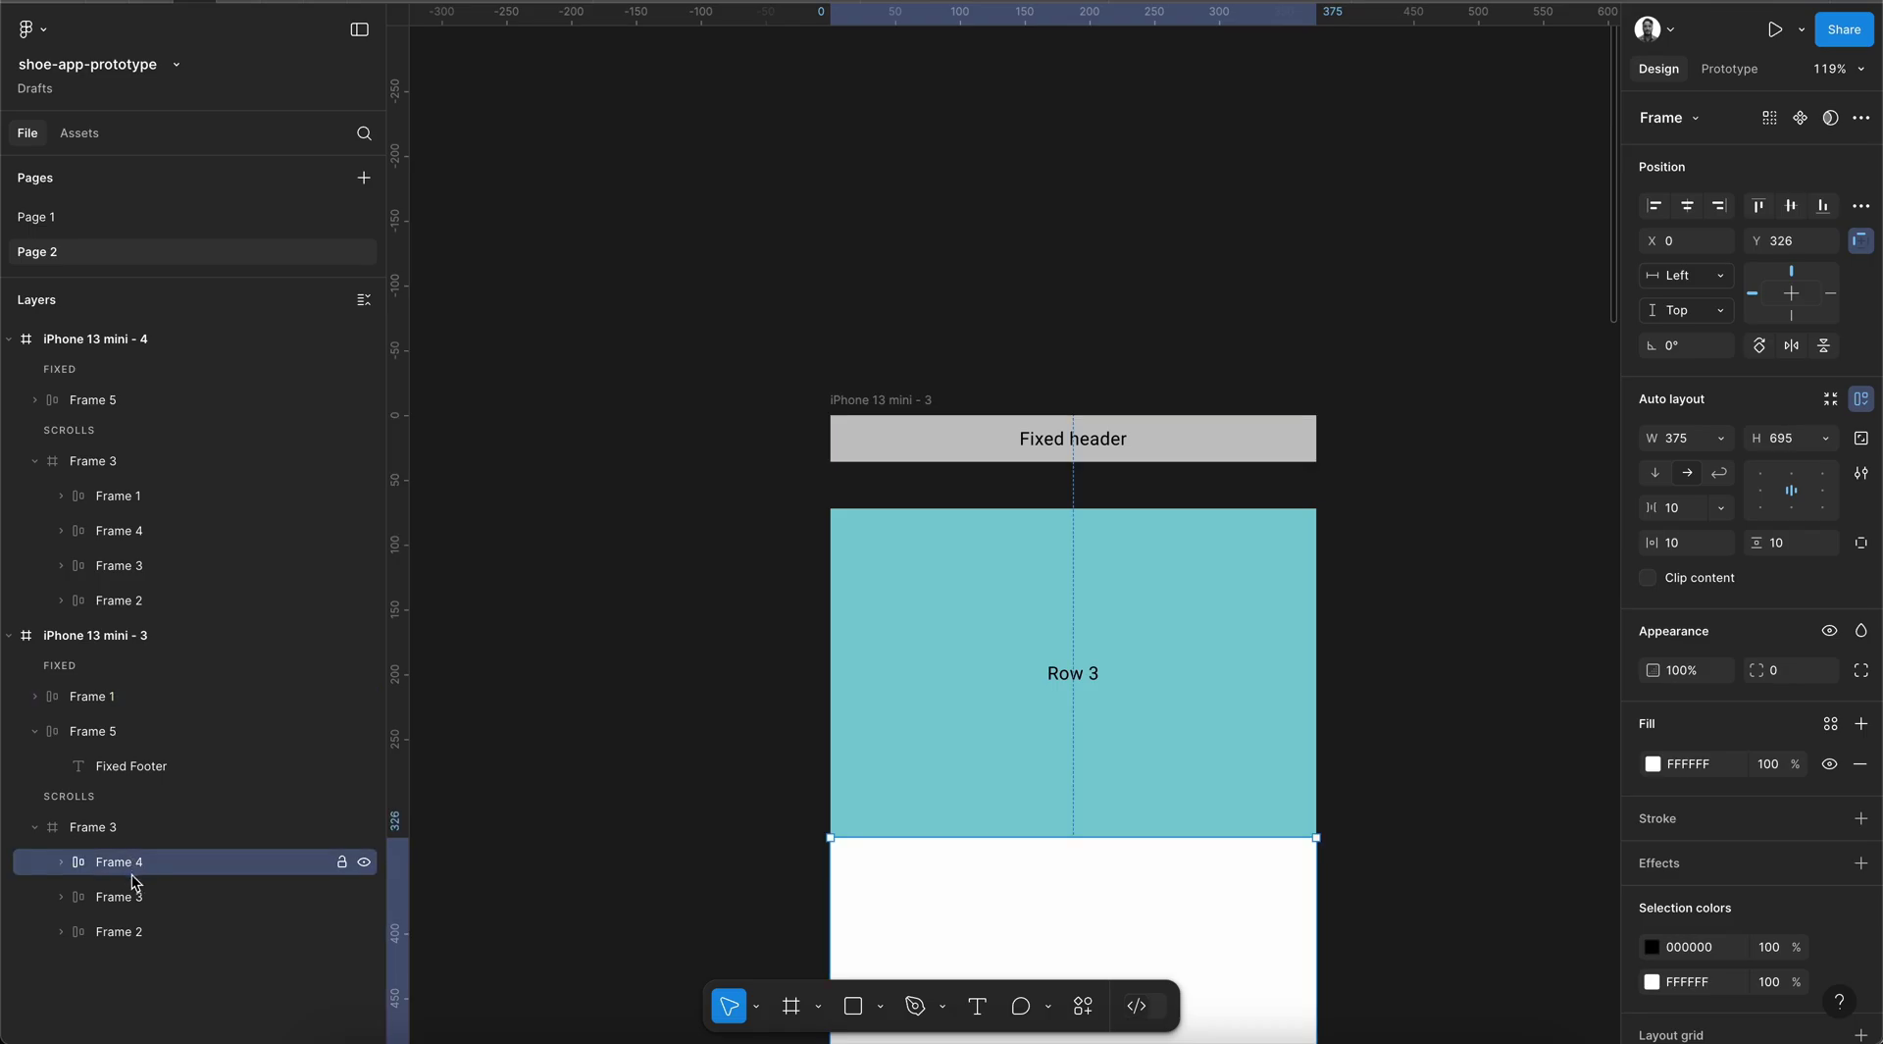
pyautogui.click(119, 931)
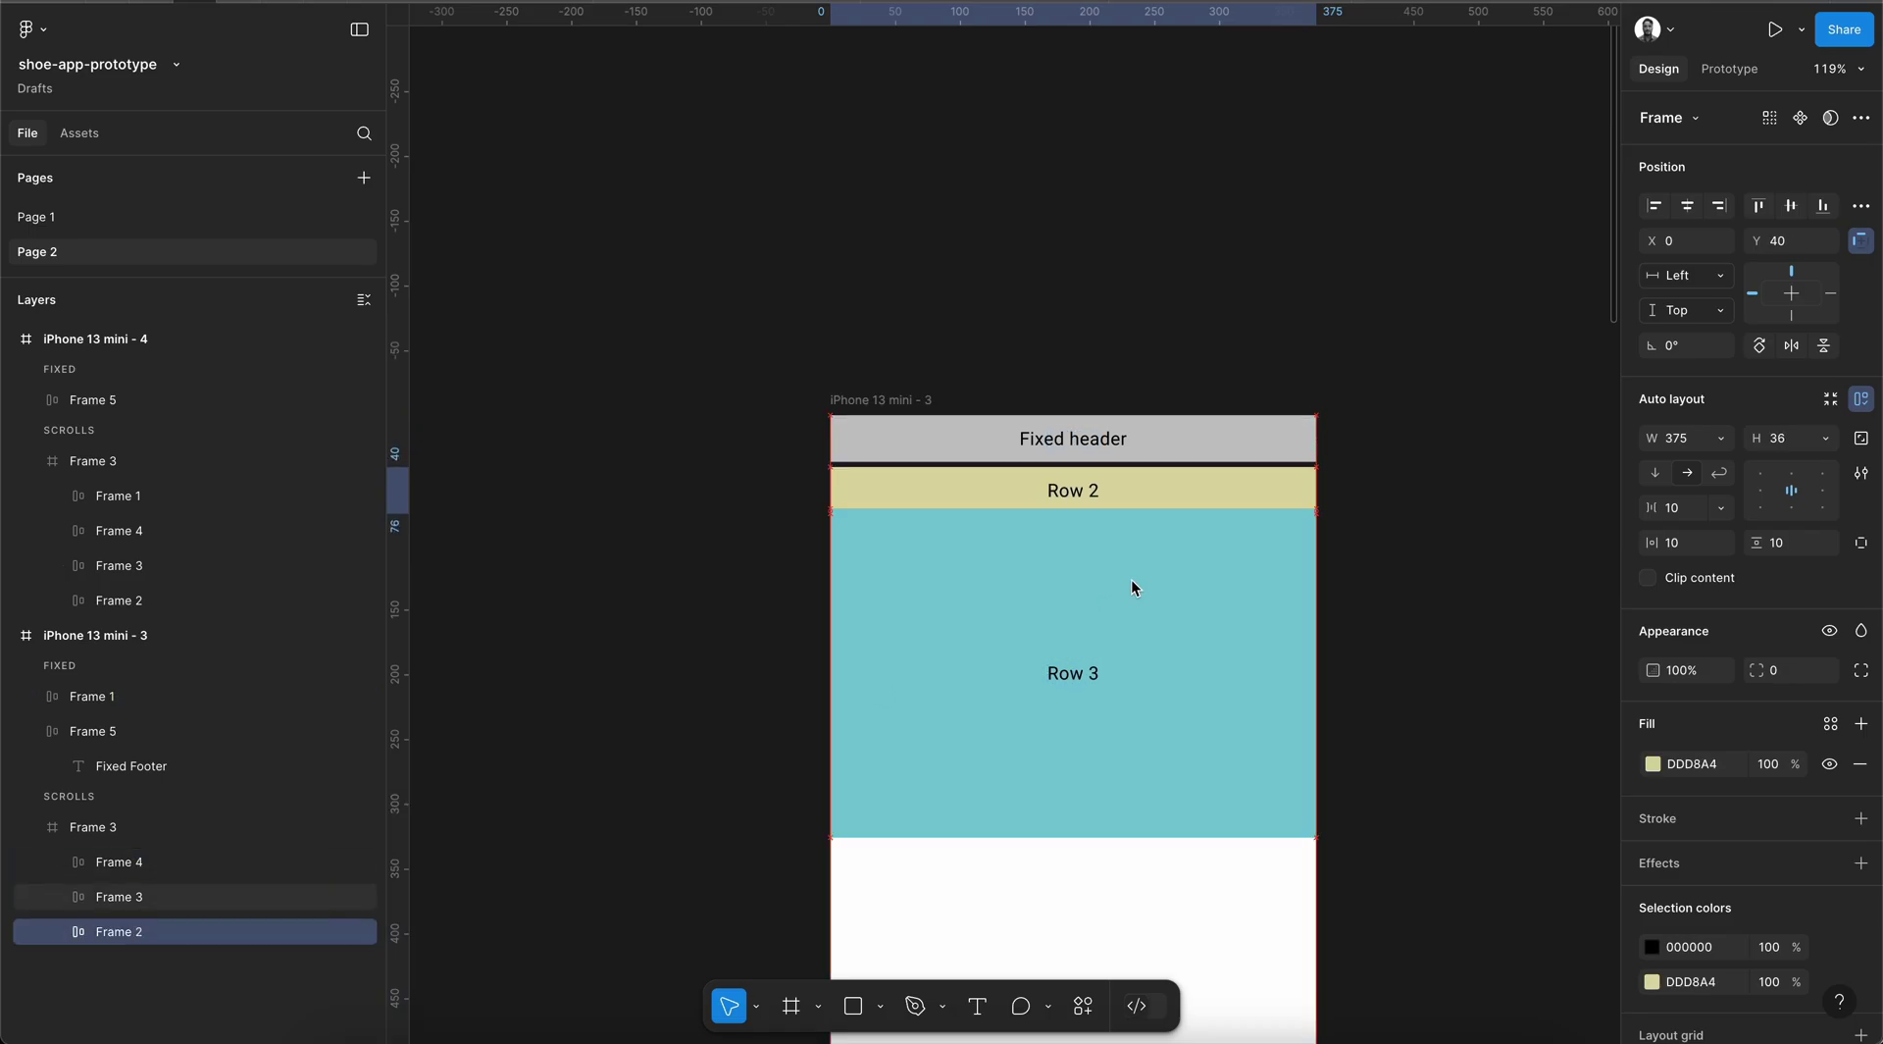
pyautogui.press('Up')
pyautogui.press('Up')
pyautogui.press('Up')
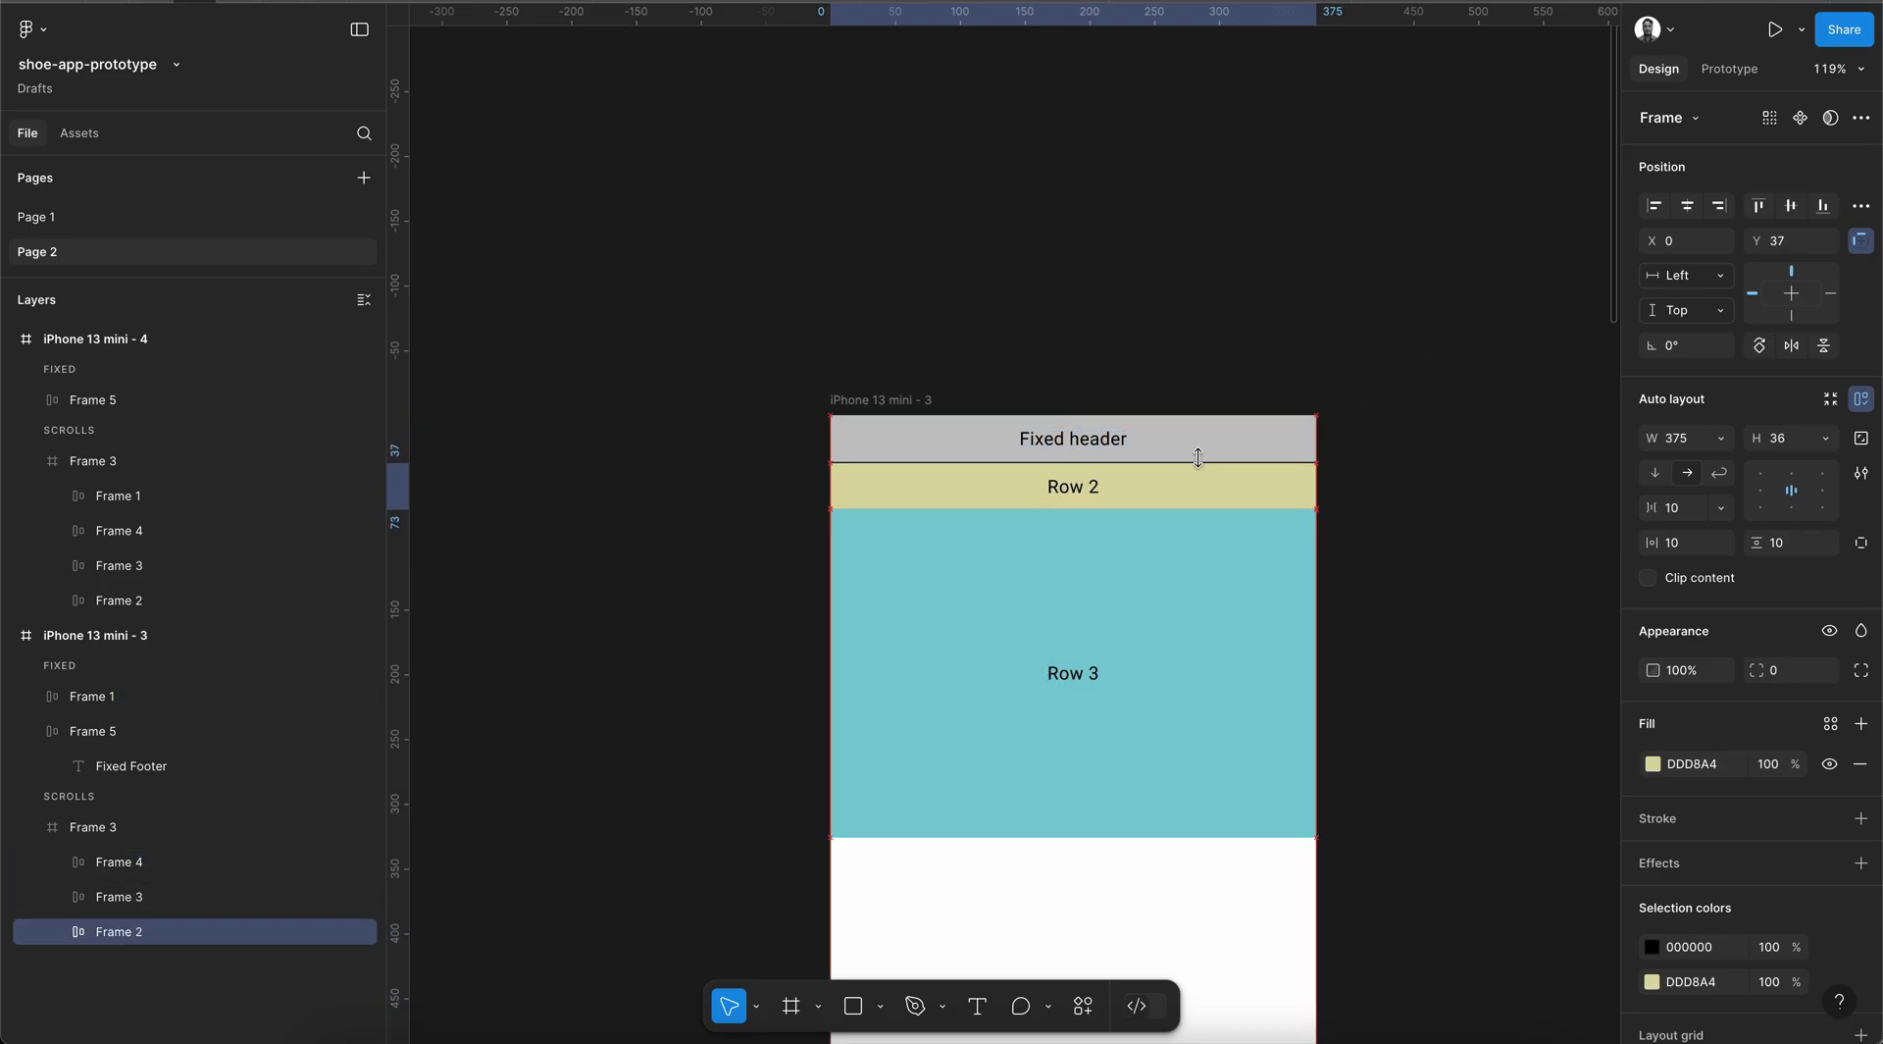
# Present the iPhone 13 mini - 3 frame, scroll its content down and up under the fixed header, and return to the design file
pyautogui.click(910, 399)
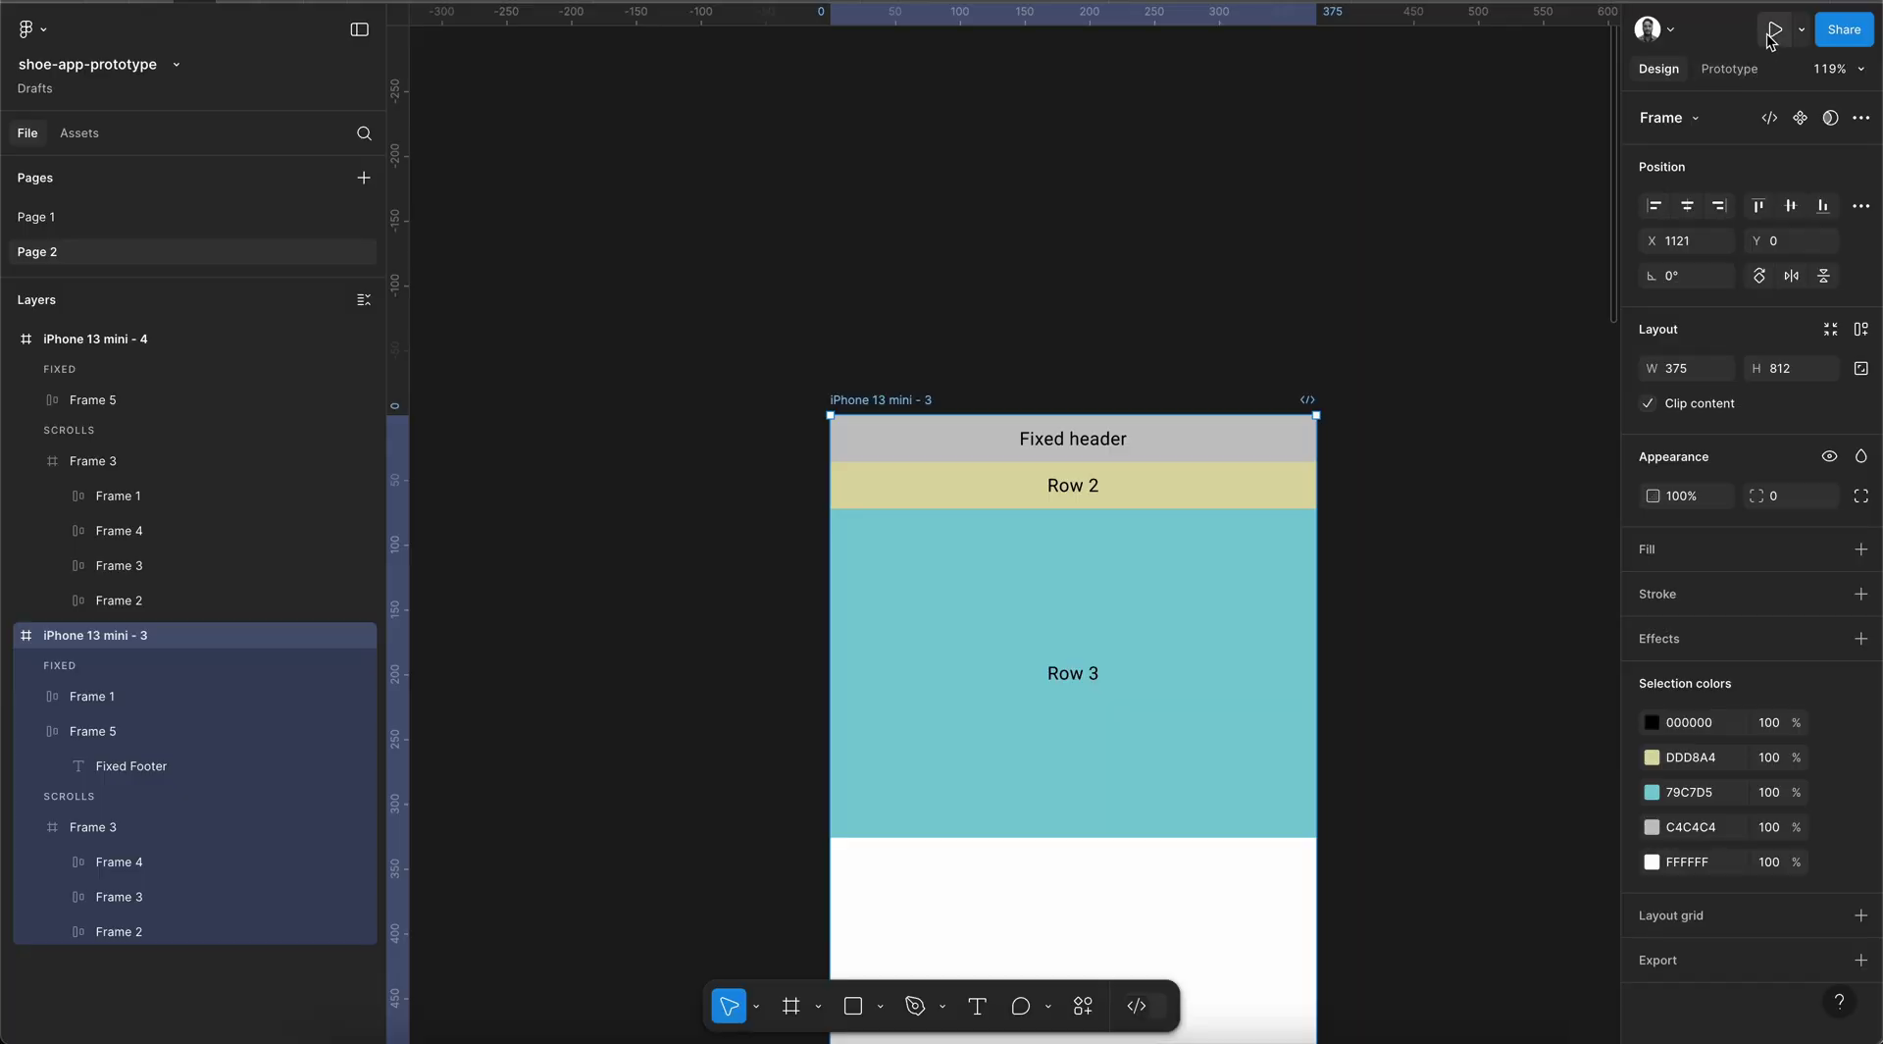
pyautogui.click(1773, 31)
pyautogui.scroll(-3, 1060, 453)
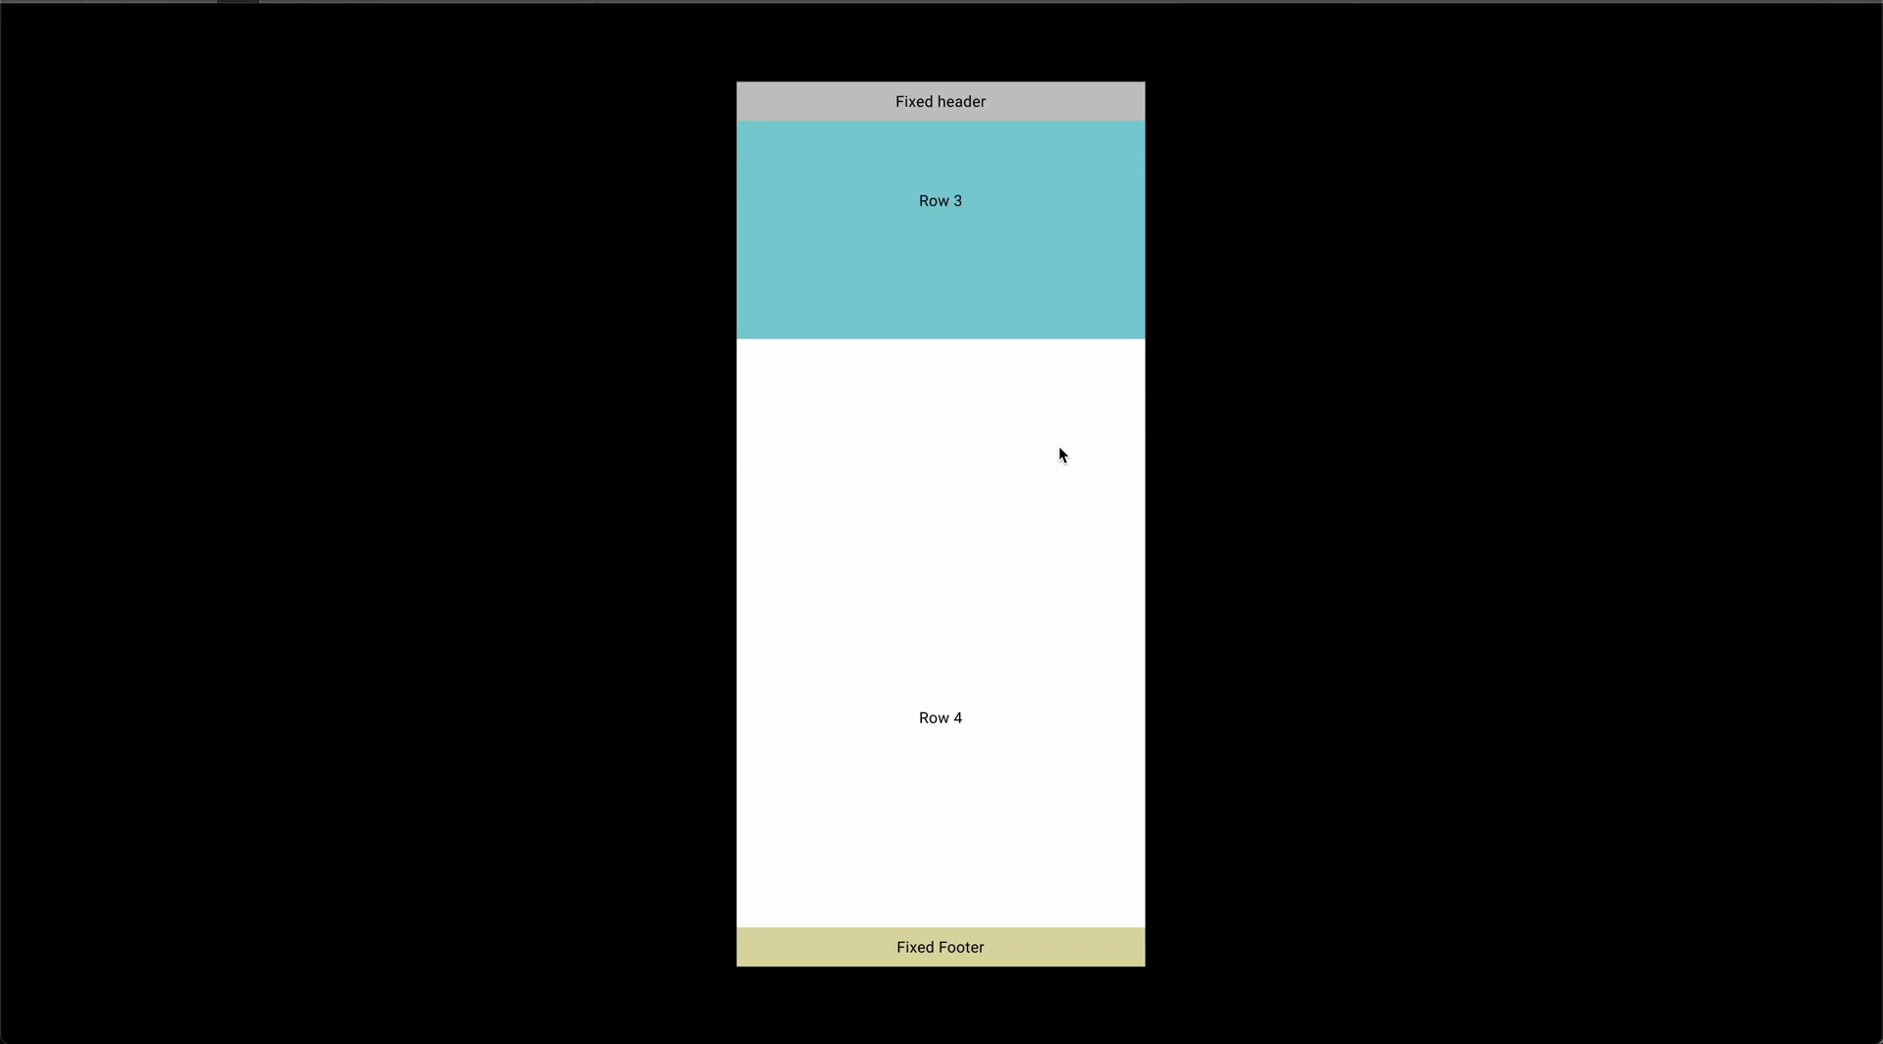
pyautogui.scroll(3, 1059, 453)
pyautogui.press('Escape')
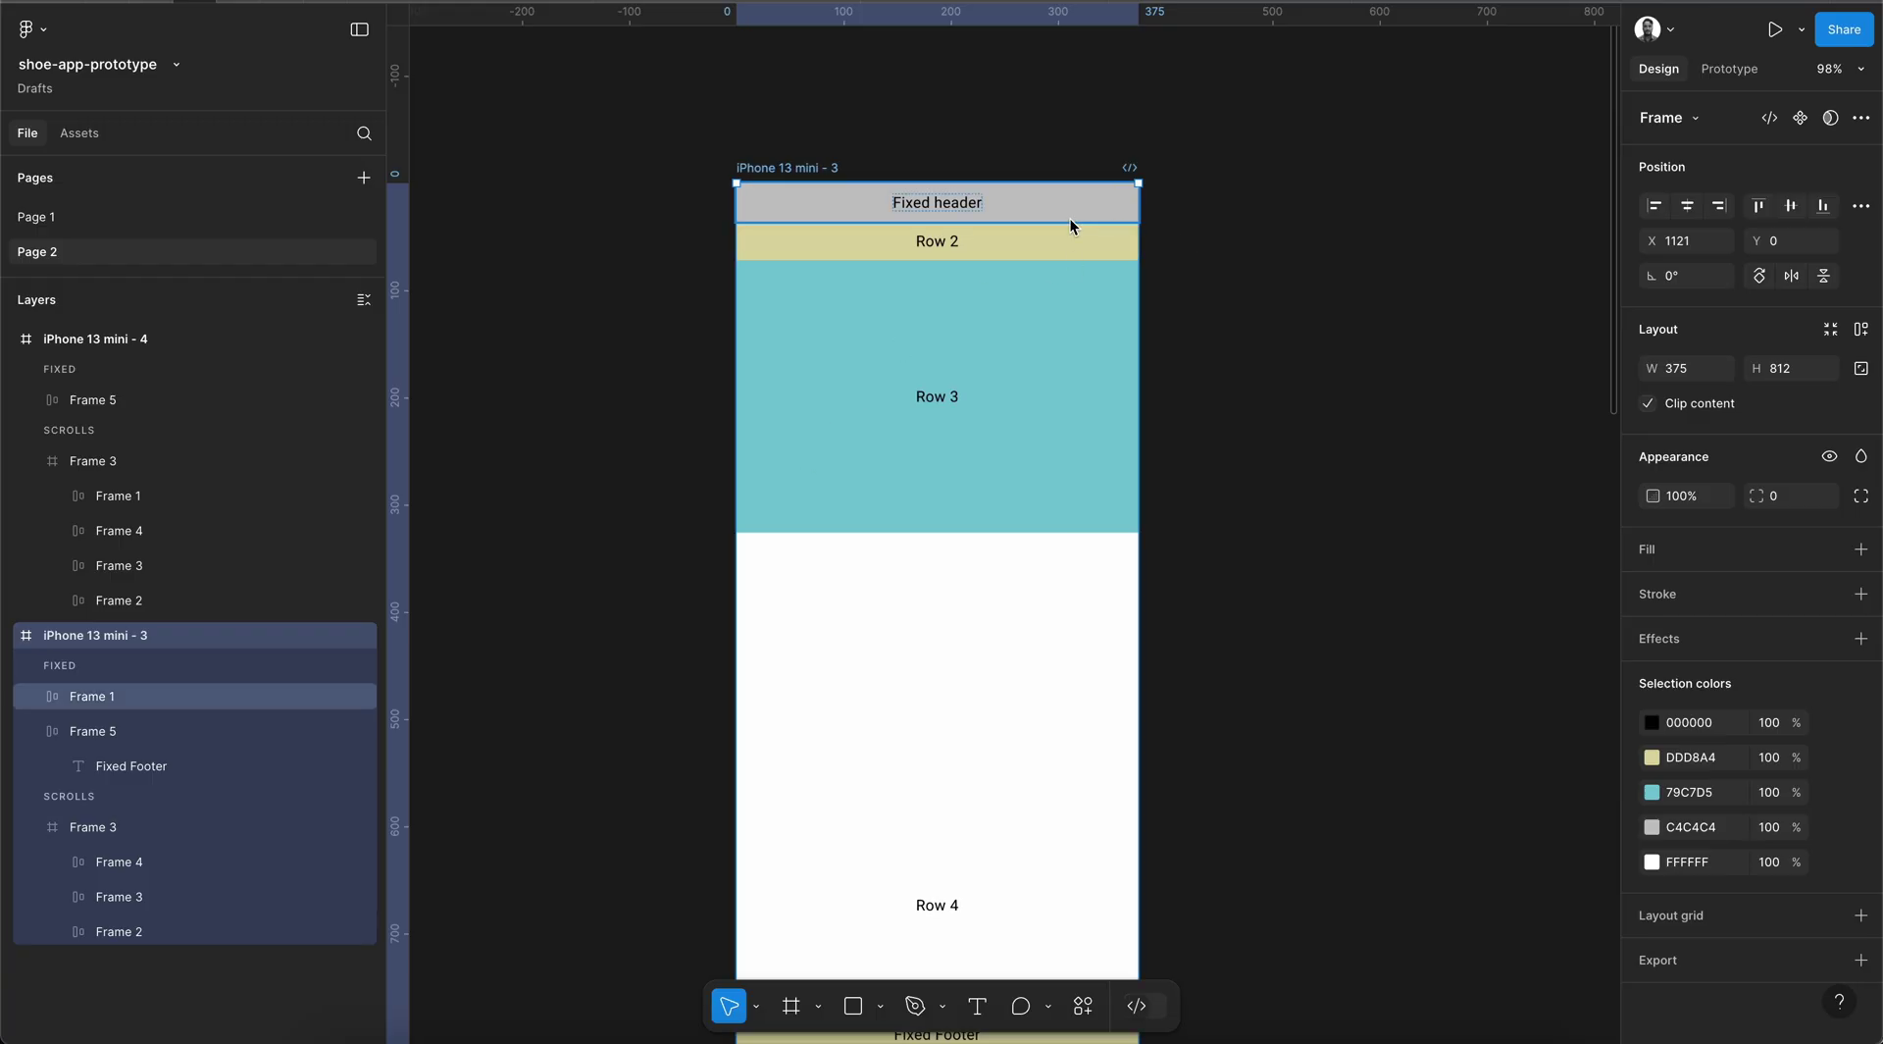
pyautogui.scroll(-5, 1069, 218)
pyautogui.scroll(-10, 1159, 337)
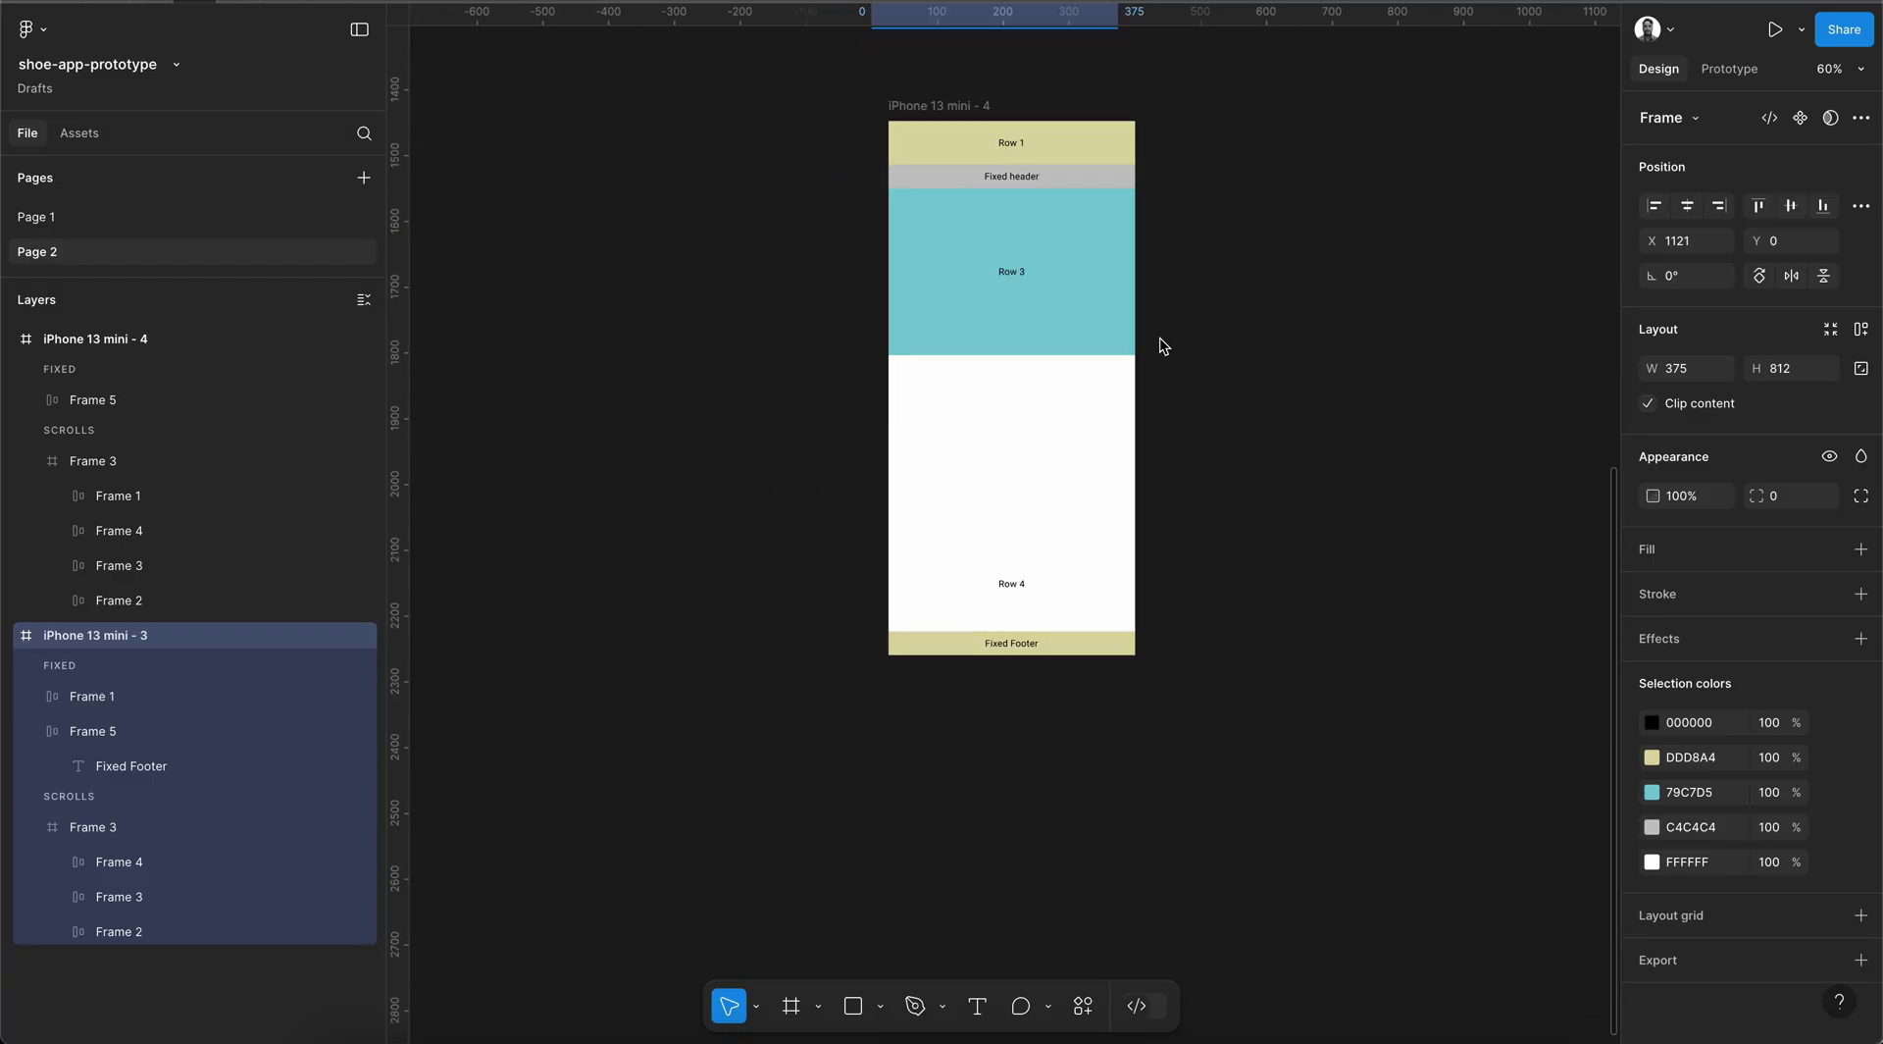
pyautogui.keyDown('ctrl'); pyautogui.scroll(3, 1041, 355); pyautogui.keyUp('ctrl')
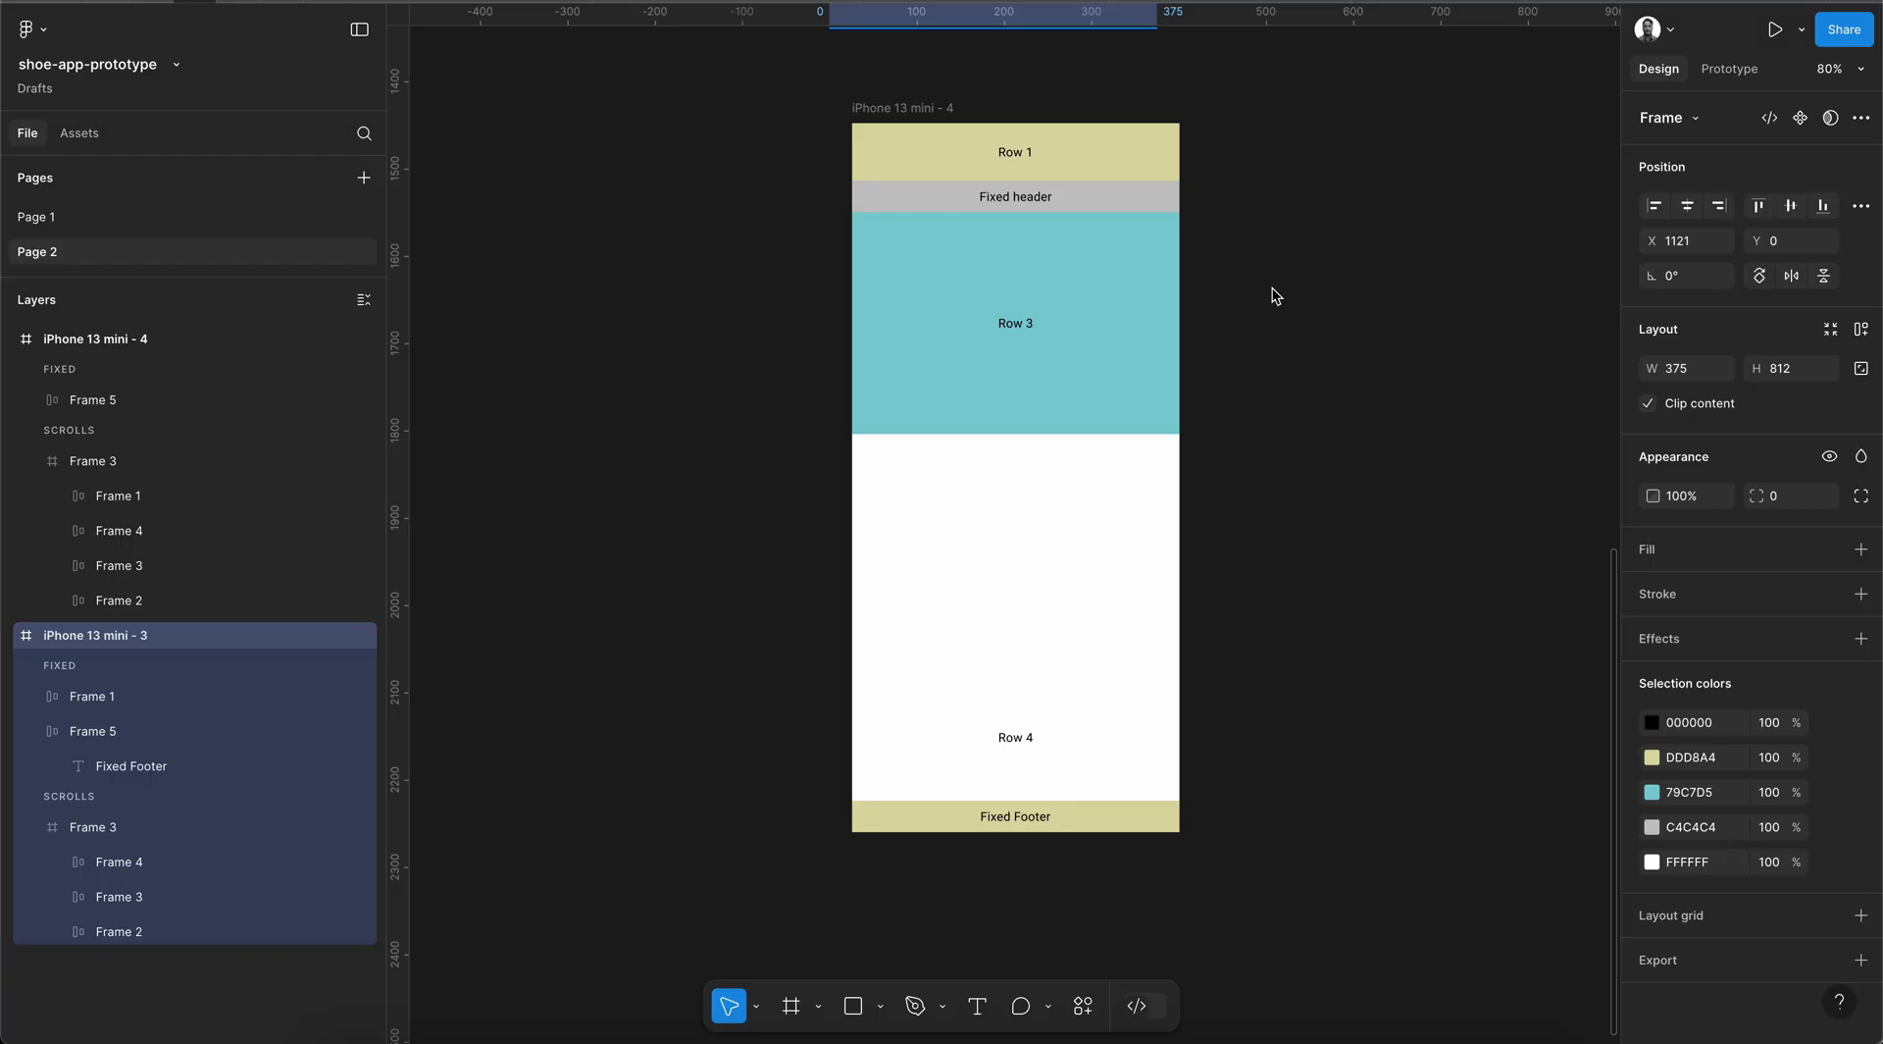
pyautogui.click(1262, 286)
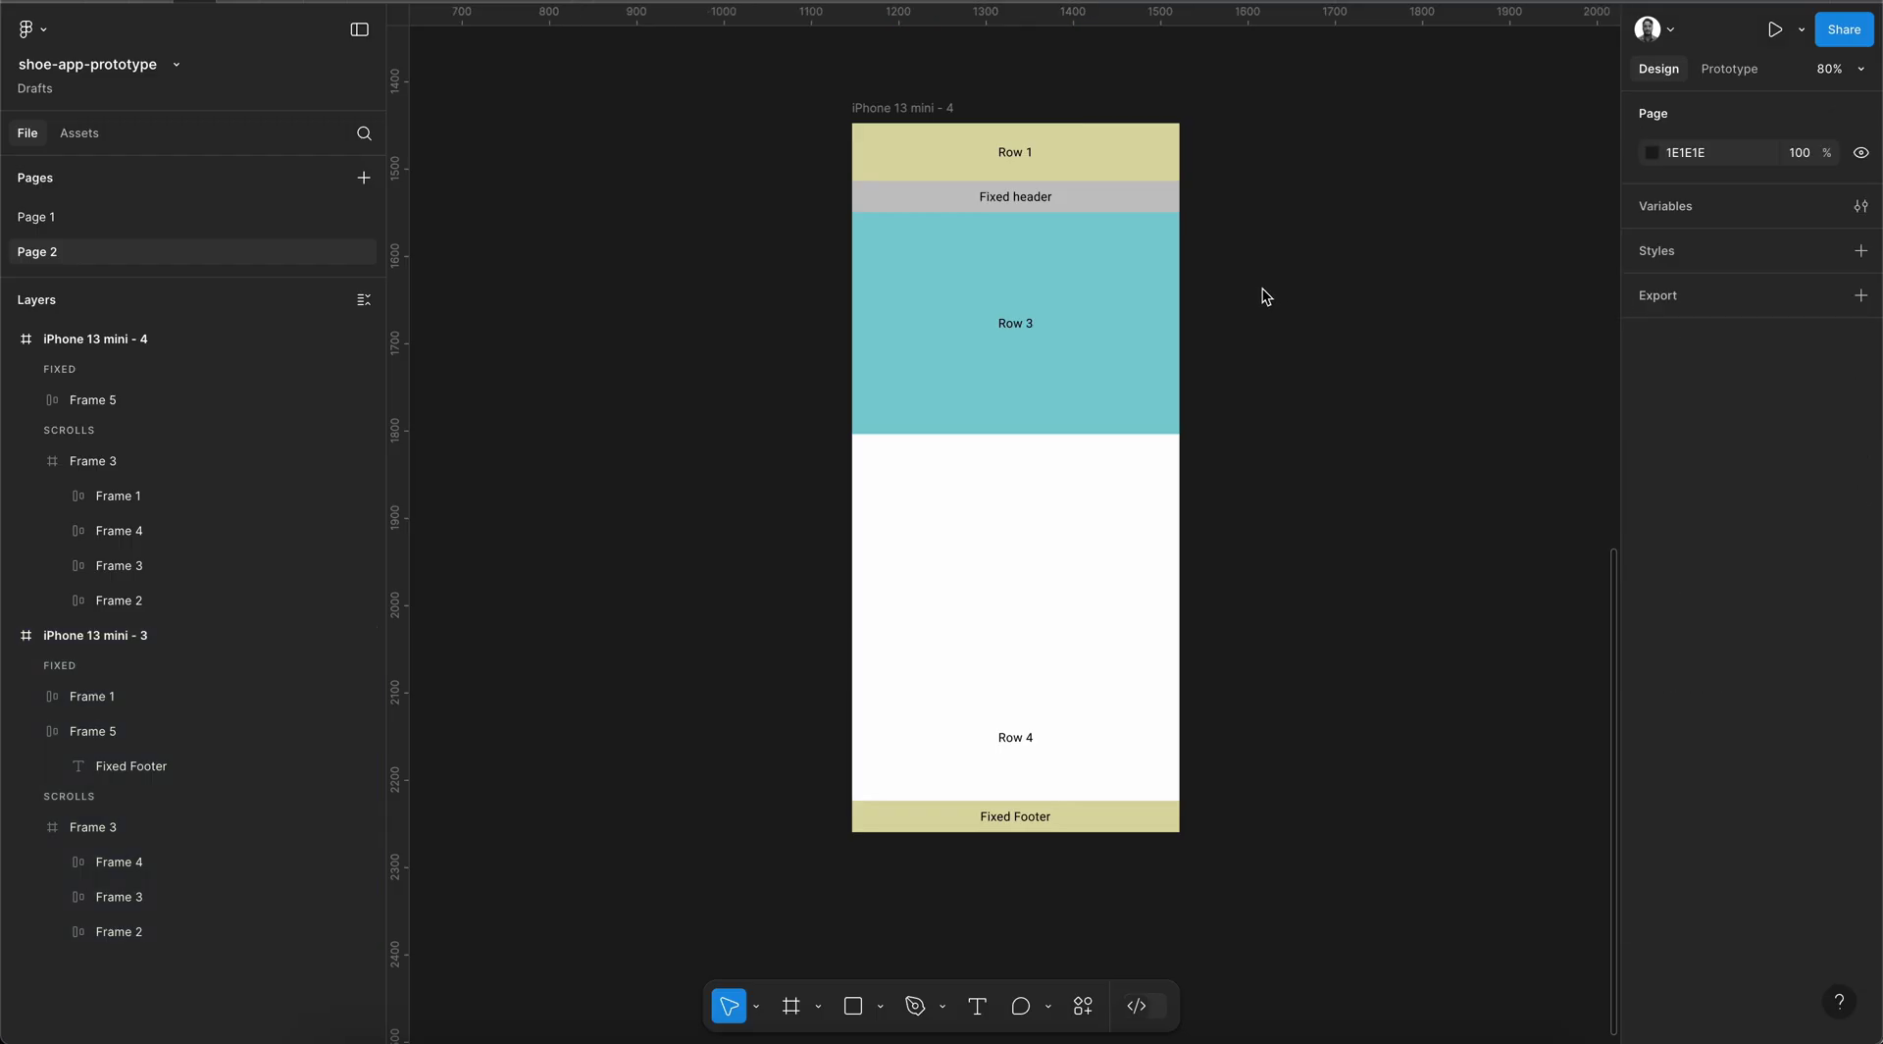